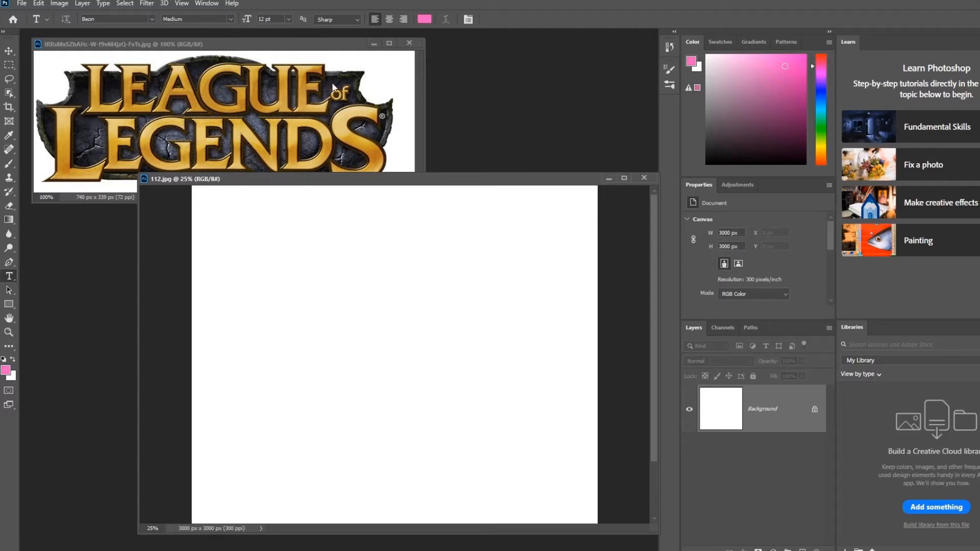
# Step: Add the pink text "LEAGUE" in Beon Medium, 12 pt, on the blank canvas
pyautogui.click(306, 276)
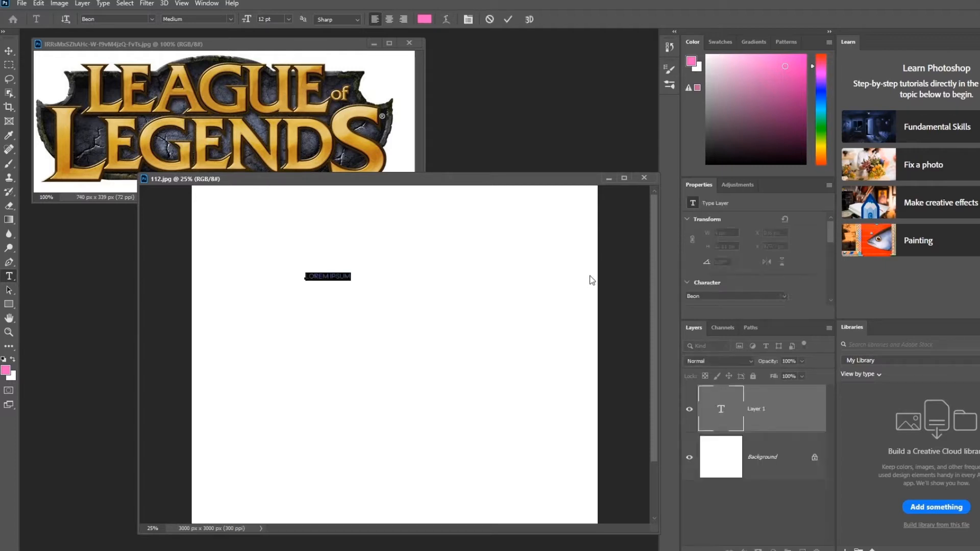
pyautogui.press('BackSpace')
pyautogui.click(9, 50)
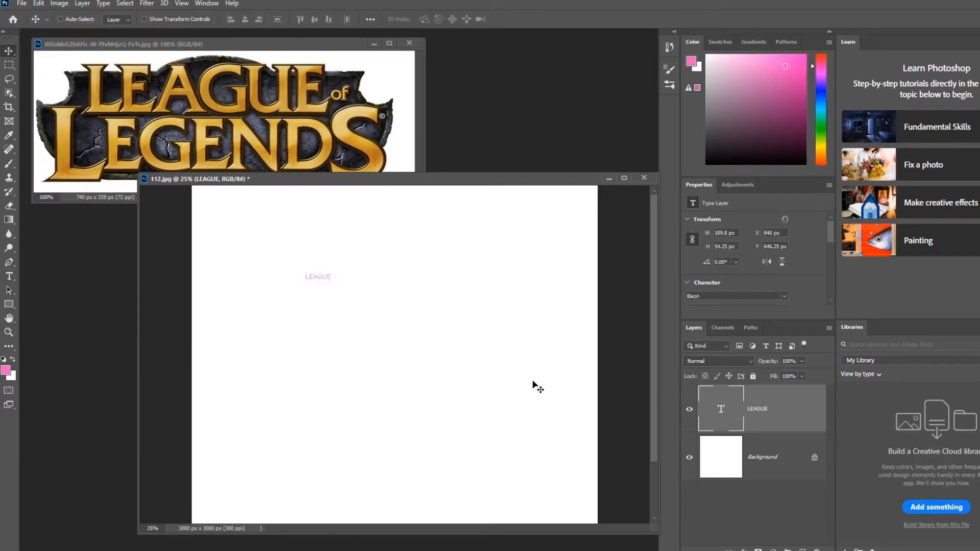
pyautogui.hotkey('ctrl', 't')
pyautogui.moveTo(334, 271); pyautogui.dragTo(509, 226)
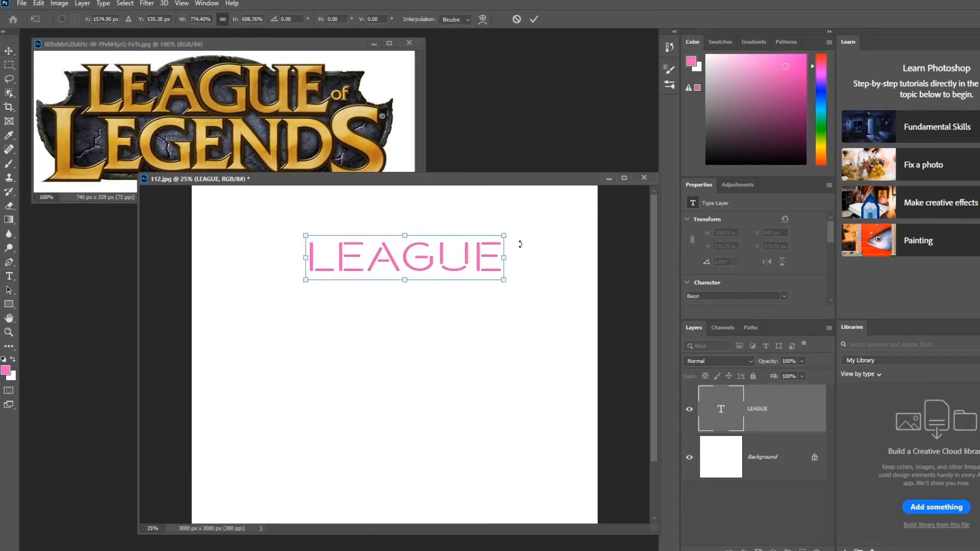
pyautogui.hotkey('ctrl', 'z')
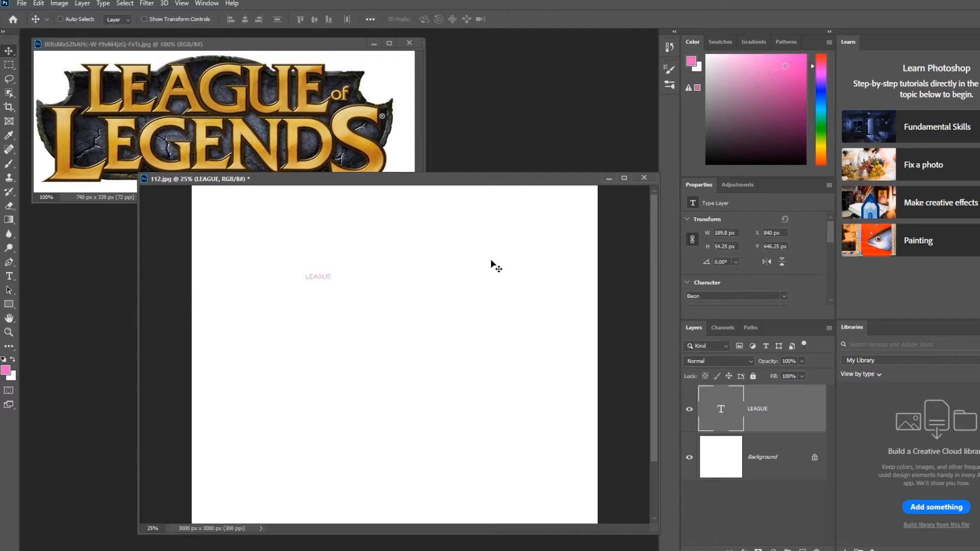
# Step: Enlarge the LEAGUE text to about 1590 × 454 px and place it in the upper middle of the canvas
pyautogui.moveTo(334, 271); pyautogui.dragTo(514, 202)
pyautogui.press('Return')
pyautogui.moveTo(485, 263); pyautogui.dragTo(452, 265)
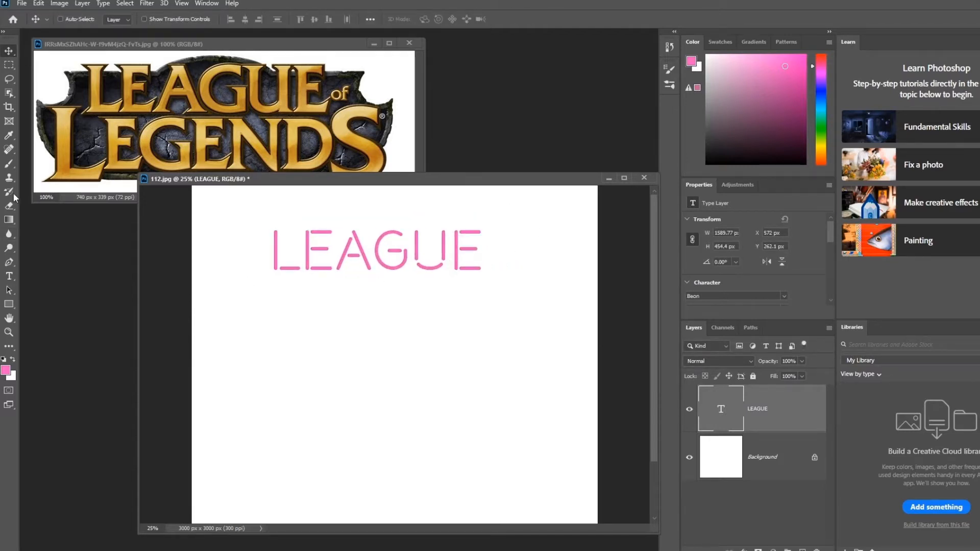
# Step: Add the text "of" beneath LEAGUE and enlarge it to about 451 × 374 px
pyautogui.click(9, 276)
pyautogui.click(377, 339)
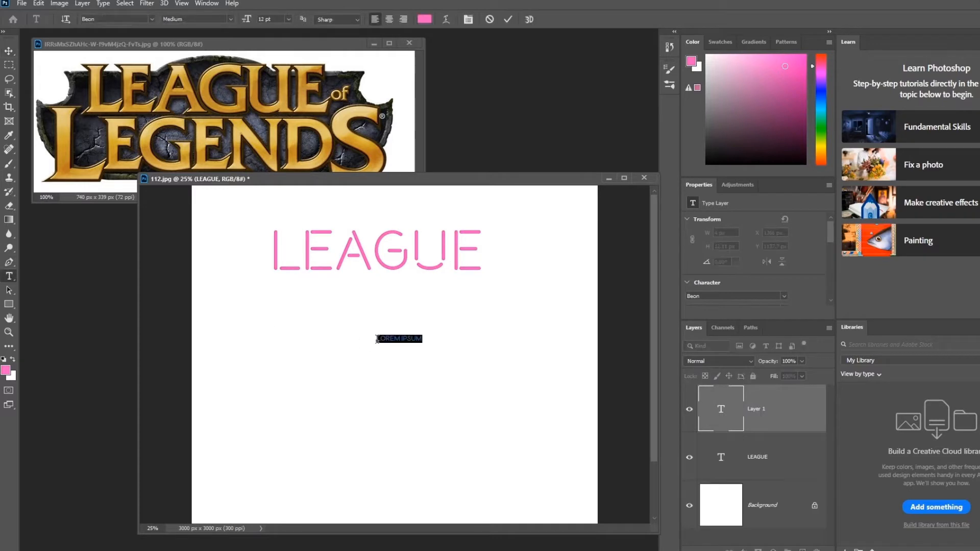
pyautogui.press('BackSpace')
pyautogui.click(9, 52)
pyautogui.hotkey('ctrl', 't')
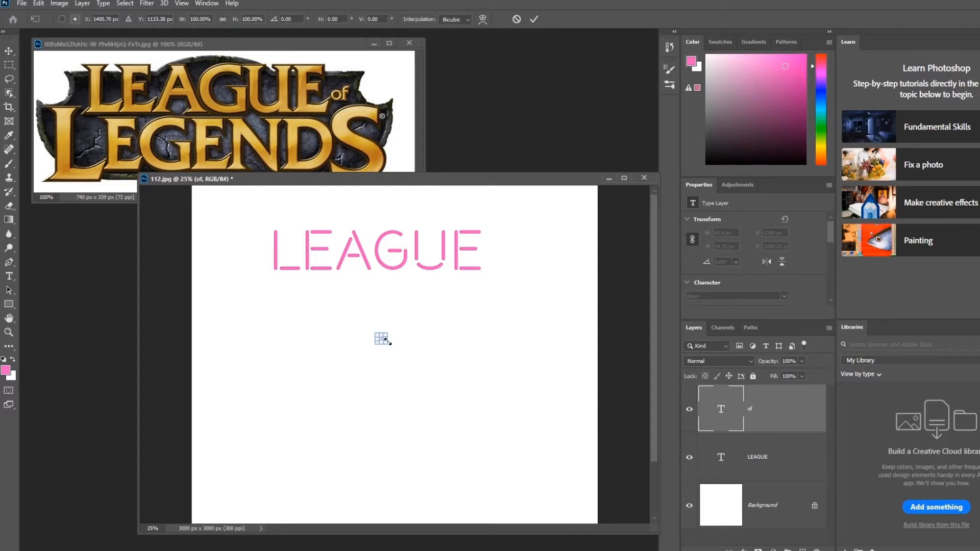
pyautogui.moveTo(387, 336); pyautogui.dragTo(372, 300)
pyautogui.press('Return')
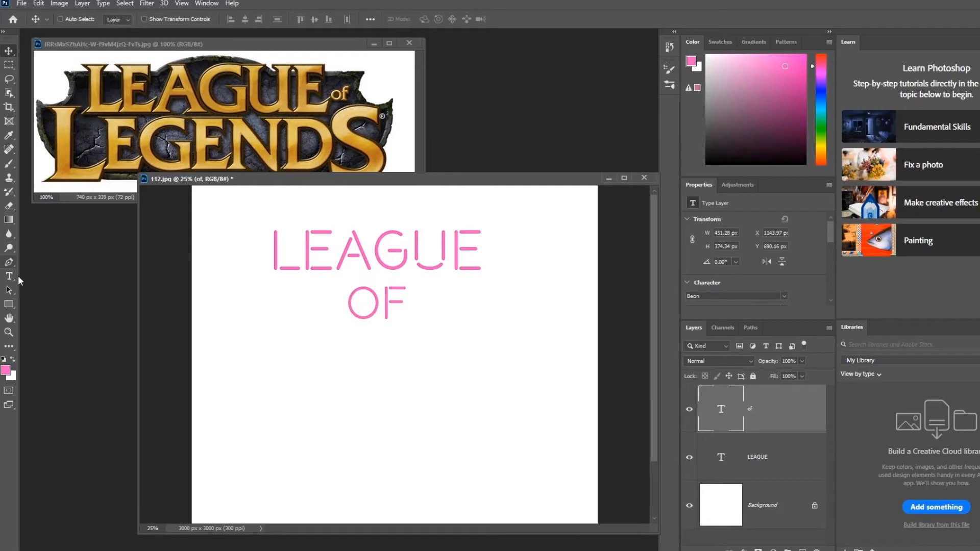
# Step: Add the text "LEGENDS" beneath the word "of", scale it to about 792%, and line it up under the other words
pyautogui.click(10, 277)
pyautogui.click(297, 387)
pyautogui.write('LEG')
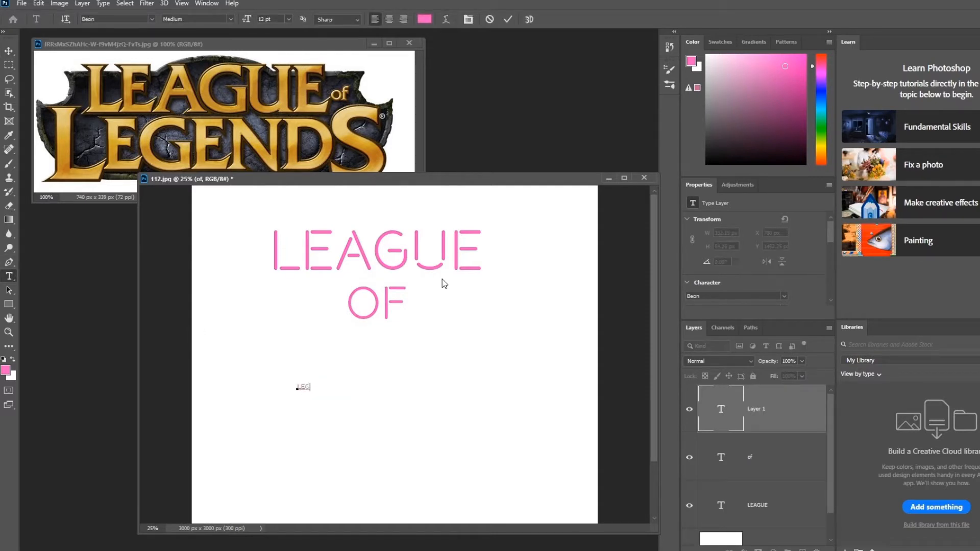
pyautogui.write('ENDS')
pyautogui.click(10, 51)
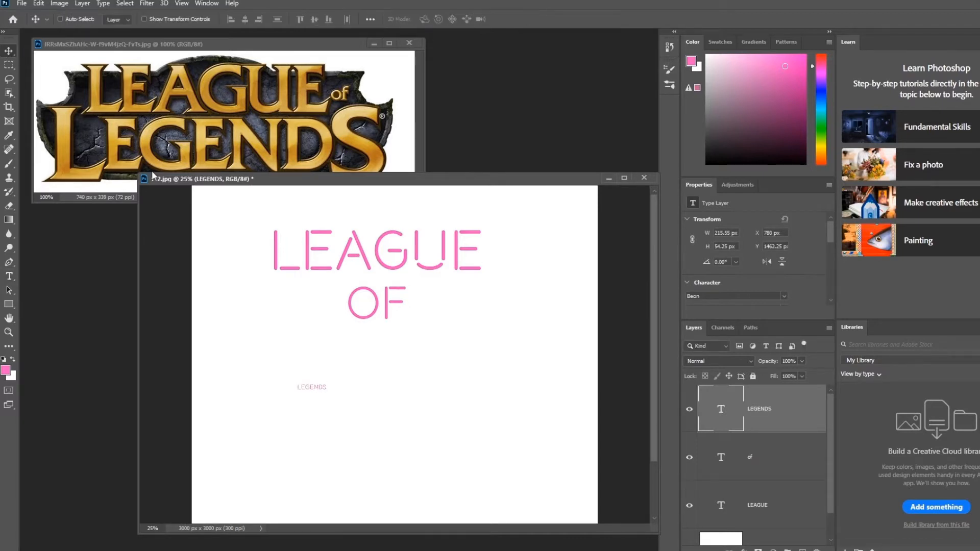
pyautogui.hotkey('ctrl', 't')
pyautogui.moveTo(330, 383); pyautogui.dragTo(521, 300)
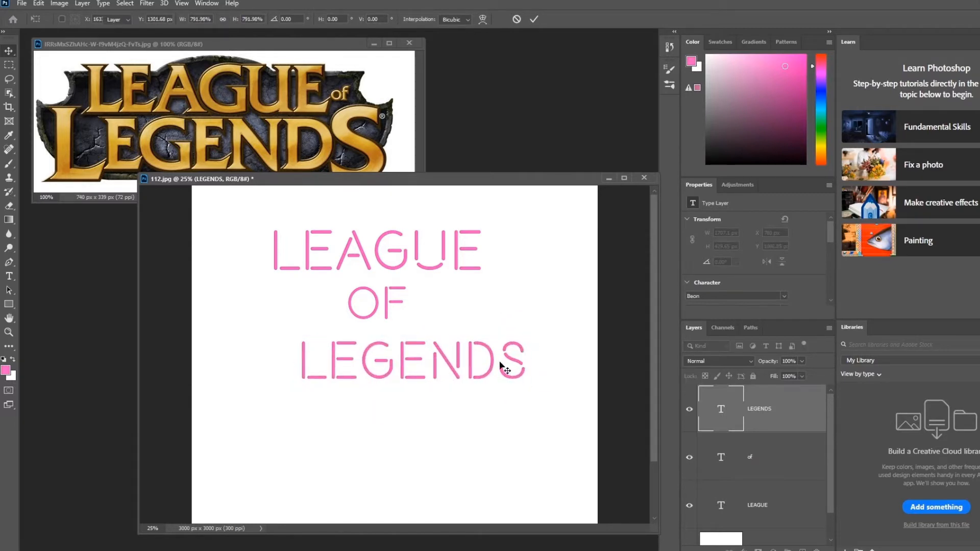
pyautogui.press('Return')
pyautogui.moveTo(504, 367); pyautogui.dragTo(472, 366)
# Step: Move all three text layers together toward the canvas centre, and enlarge the 112.jpg window downward to show more canvas
pyautogui.keyDown('shift'); pyautogui.click(767, 505); pyautogui.keyUp('shift')
pyautogui.moveTo(461, 270); pyautogui.dragTo(487, 290)
pyautogui.moveTo(535, 176); pyautogui.dragTo(526, 134)
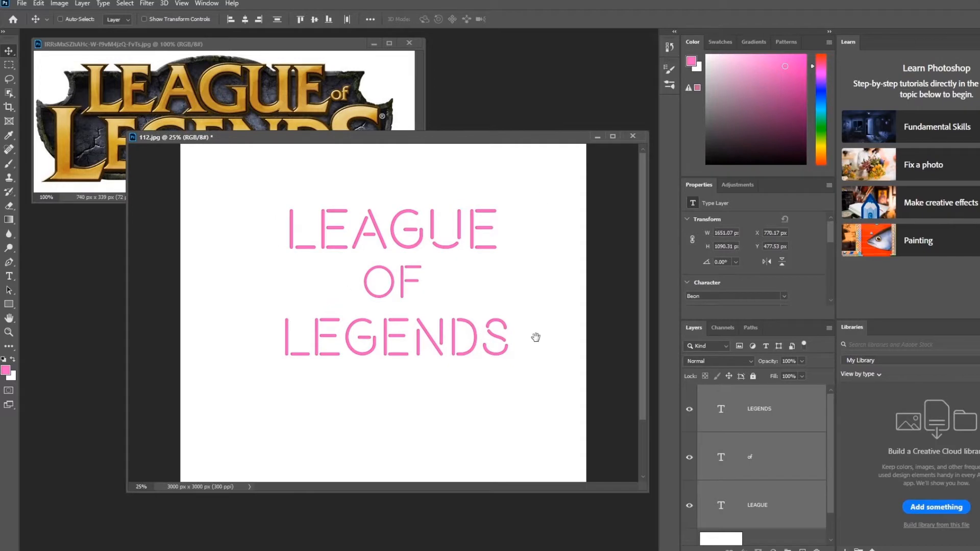
pyautogui.moveTo(602, 492); pyautogui.dragTo(599, 543)
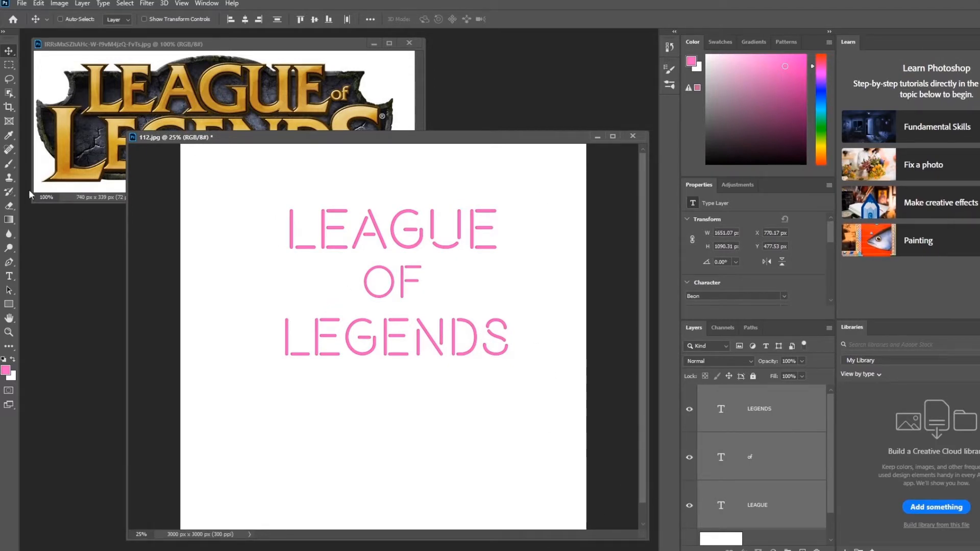
# Step: Crop the blank areas above and below the text, leaving a canvas of about 3000 × 1676 px
pyautogui.click(9, 107)
pyautogui.moveTo(388, 148); pyautogui.dragTo(387, 163)
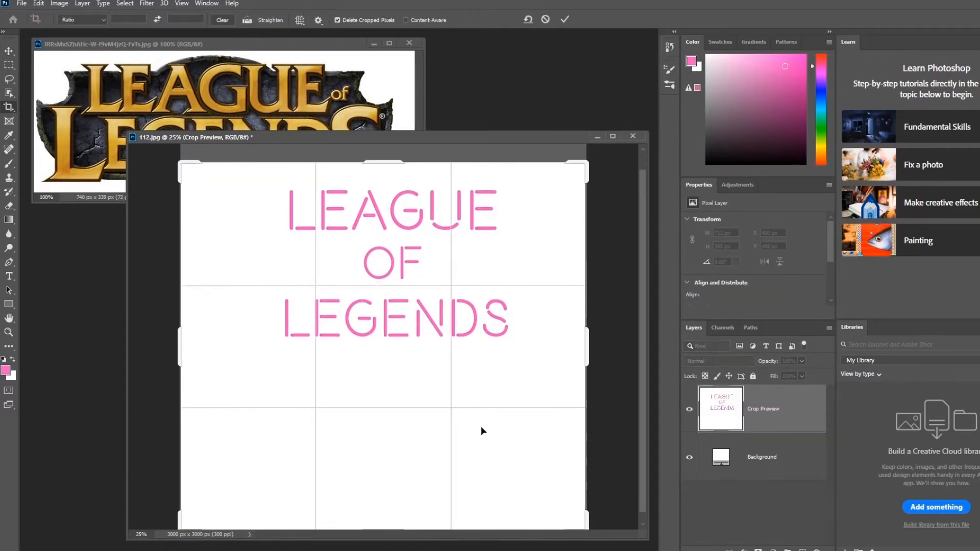
pyautogui.press('Return')
pyautogui.moveTo(182, 154); pyautogui.dragTo(601, 371)
pyautogui.press('Return')
pyautogui.press('v')
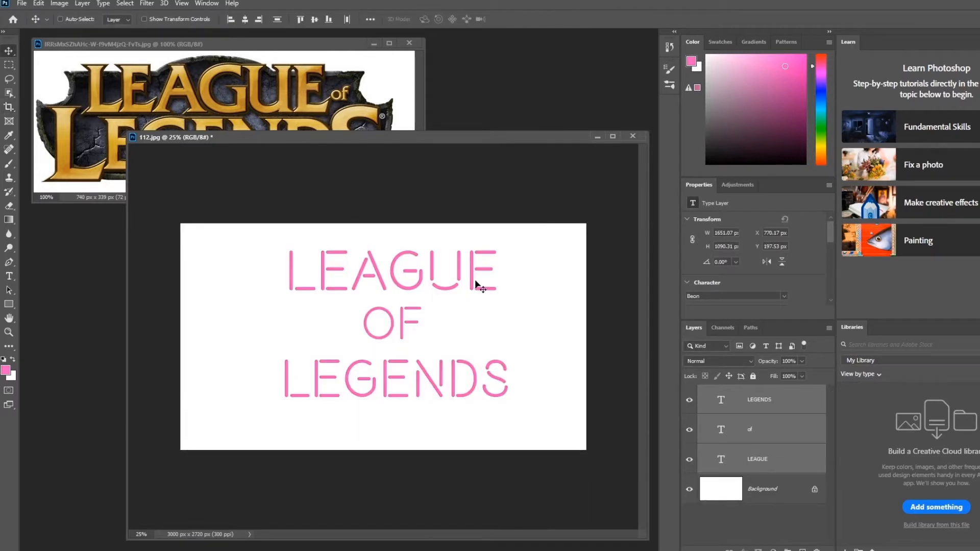
# Step: Place the 112.jpg window below the reference logo and centre the three text lines together on the cropped canvas
pyautogui.moveTo(478, 132); pyautogui.dragTo(437, 194)
pyautogui.click(767, 462)
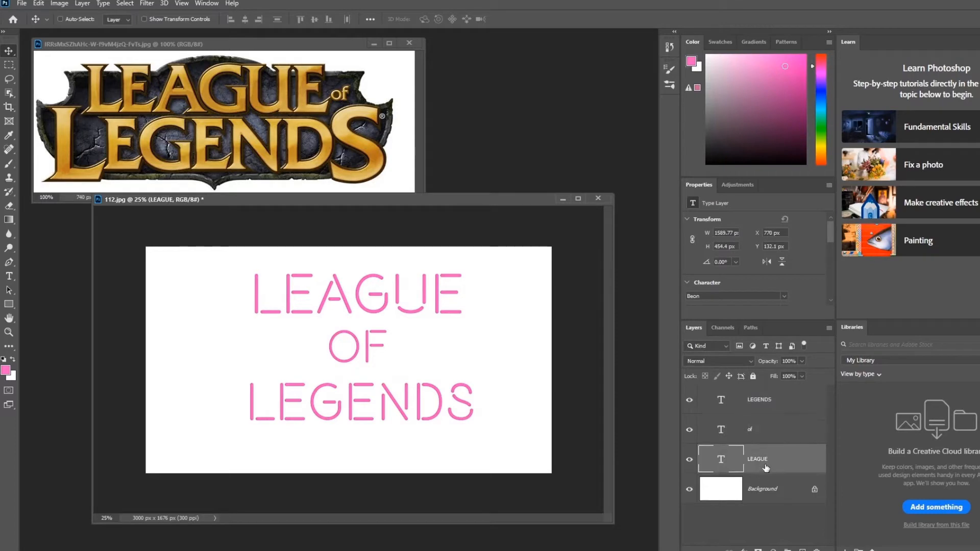
pyautogui.keyDown('shift'); pyautogui.click(788, 395); pyautogui.keyUp('shift')
pyautogui.moveTo(449, 271); pyautogui.dragTo(445, 283)
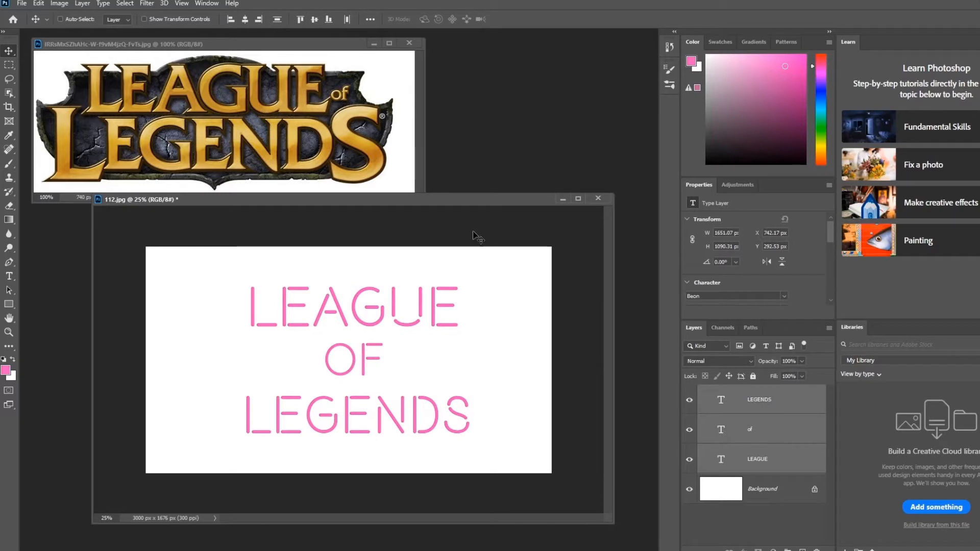
# Step: Change the LEAGUE text colour to black
pyautogui.click(774, 466)
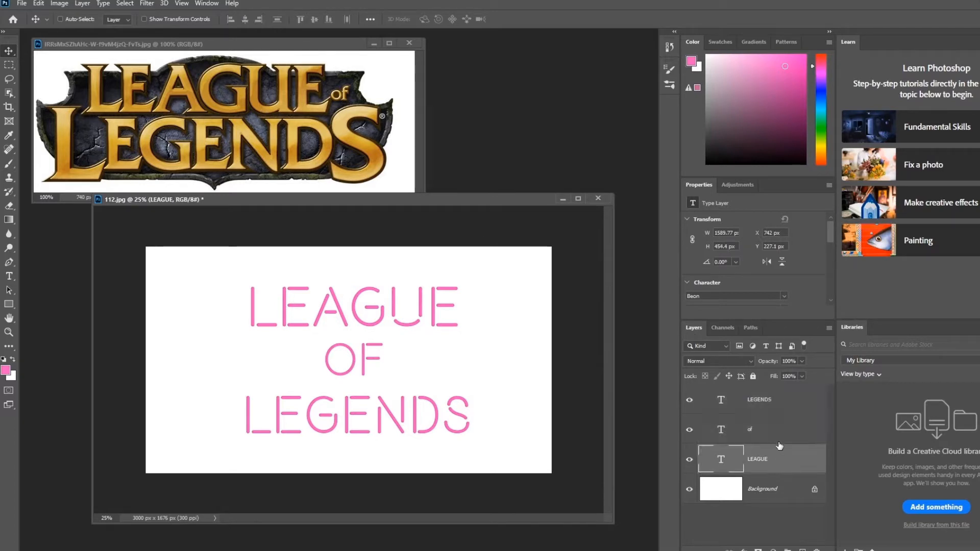
pyautogui.click(9, 277)
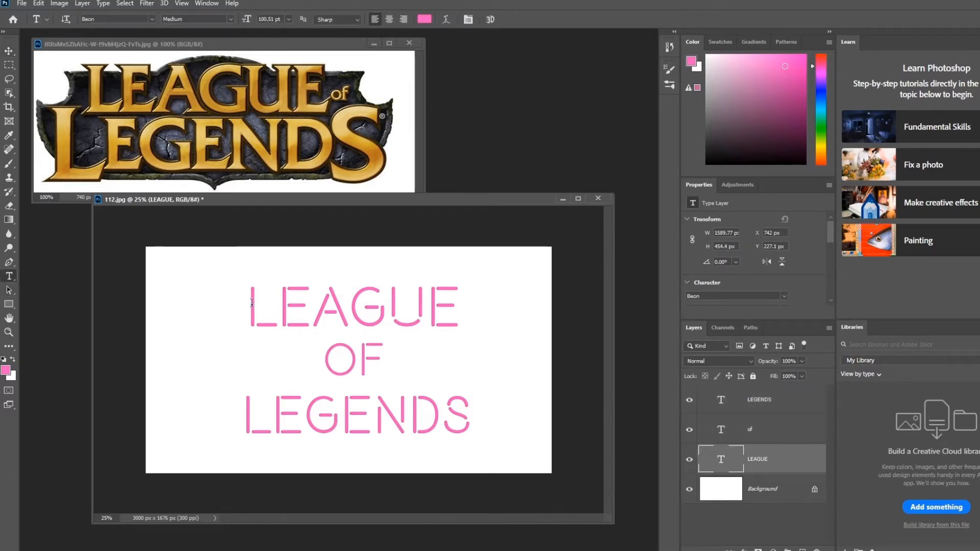
pyautogui.doubleClick(252, 303)
pyautogui.click(424, 19)
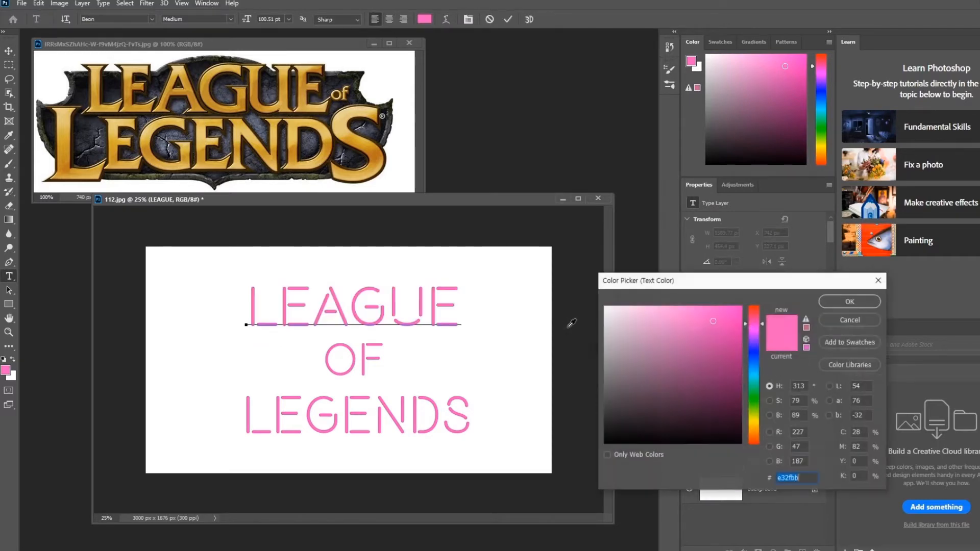
pyautogui.click(605, 443)
pyautogui.click(842, 302)
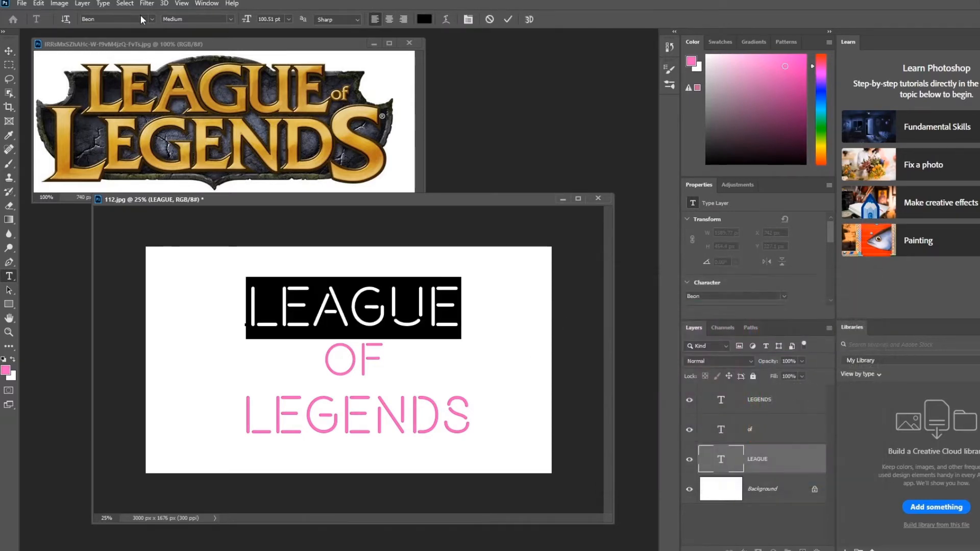
# Step: Try Headline R on the LEAGUE text, and settle on the font Expo M
pyautogui.click(152, 19)
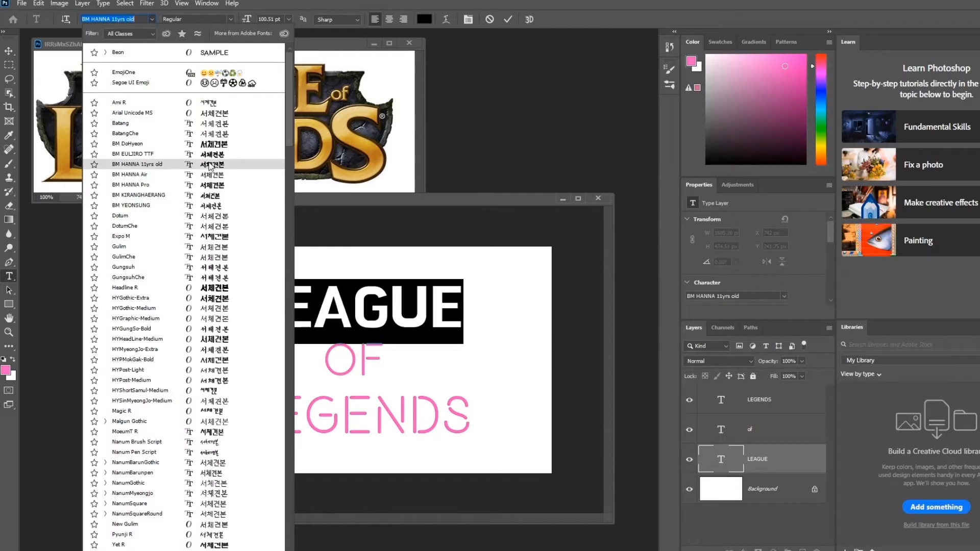
pyautogui.click(236, 288)
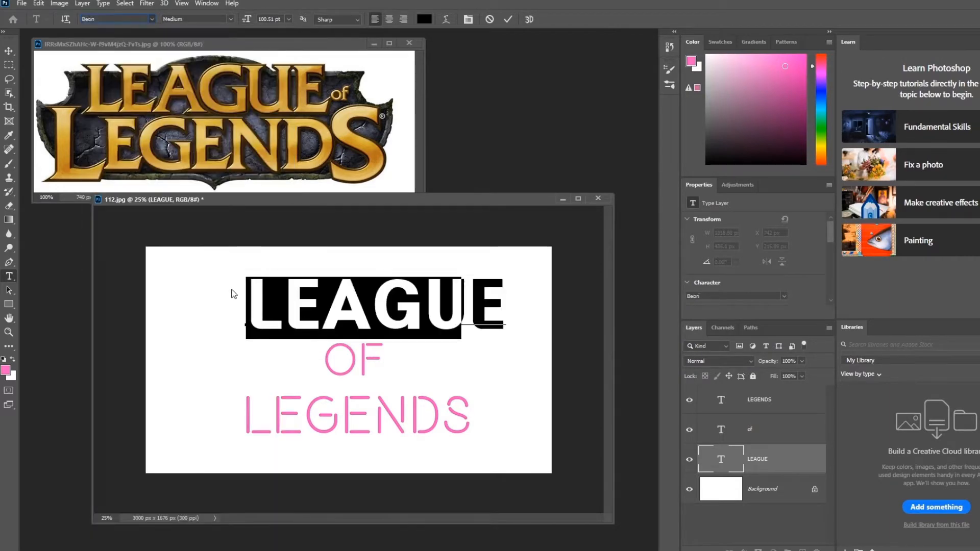
pyautogui.click(149, 17)
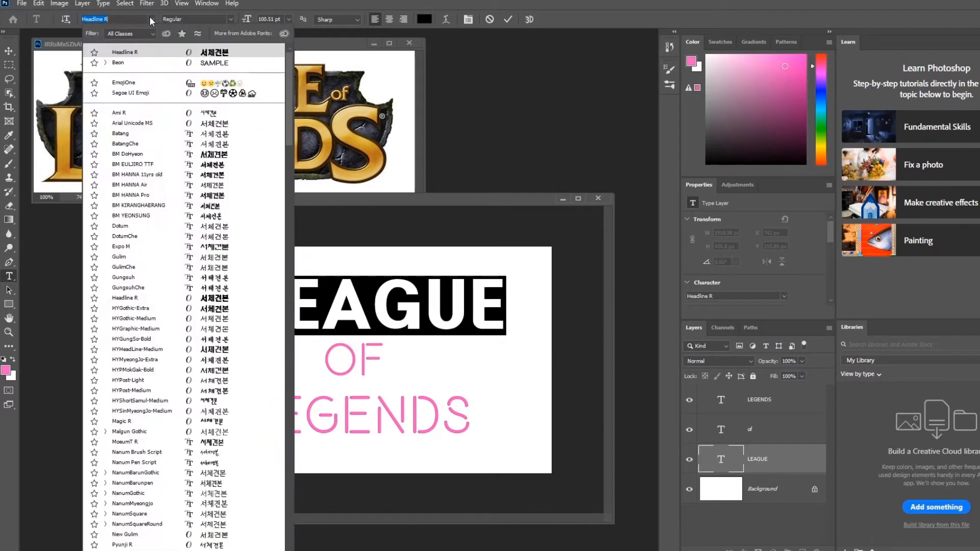
pyautogui.scroll(-1, 205, 234)
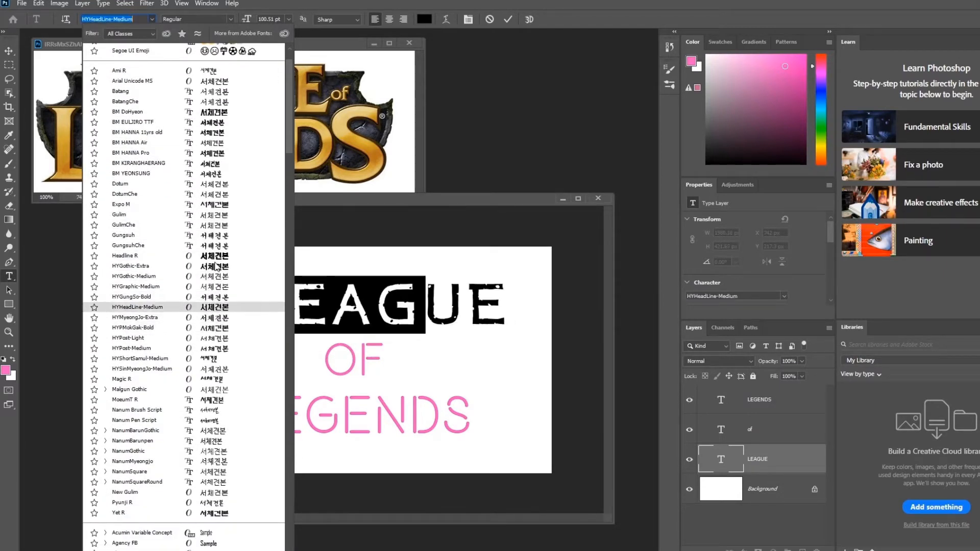
pyautogui.click(216, 205)
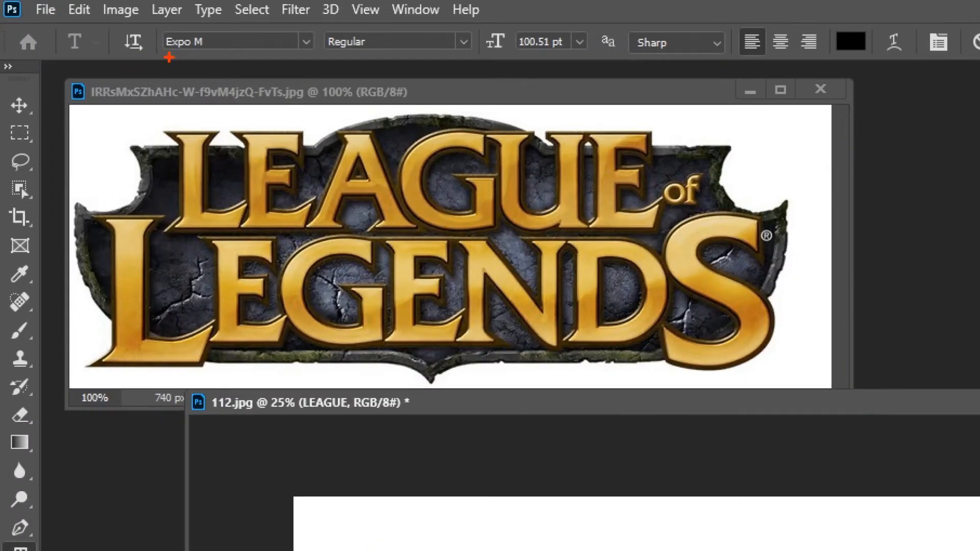
pyautogui.moveTo(169, 58)
pyautogui.mouseDown()
pyautogui.moveTo(217, 64)
pyautogui.moveTo(219, 32)
pyautogui.moveTo(136, 28)
pyautogui.moveTo(155, 70)
pyautogui.moveTo(183, 59)
pyautogui.moveTo(190, 112)
pyautogui.mouseUp()
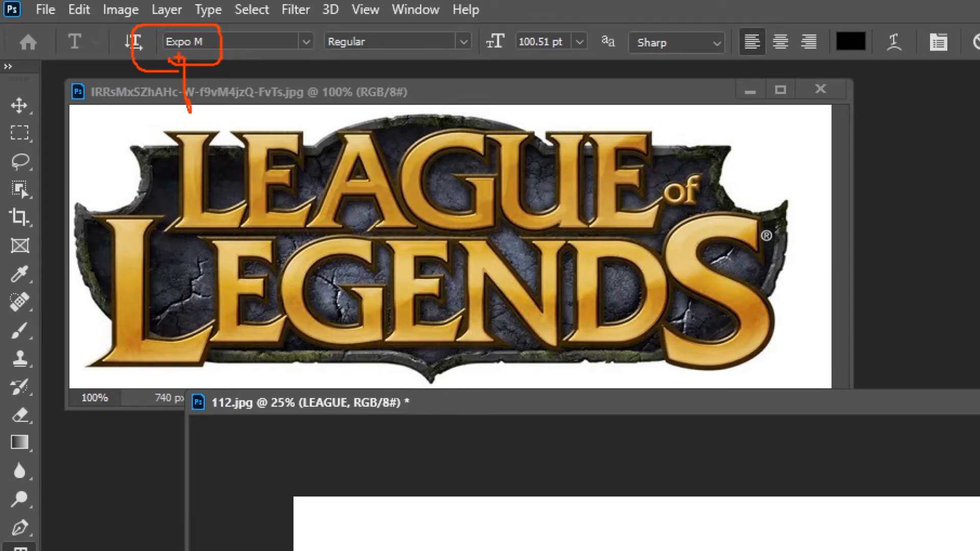
pyautogui.moveTo(185, 60); pyautogui.dragTo(213, 76)
pyautogui.moveTo(234, 104)
pyautogui.mouseDown()
pyautogui.moveTo(263, 106)
pyautogui.moveTo(238, 126)
pyautogui.moveTo(290, 118)
pyautogui.moveTo(272, 125)
pyautogui.moveTo(305, 124)
pyautogui.moveTo(308, 138)
pyautogui.moveTo(330, 120)
pyautogui.mouseUp()
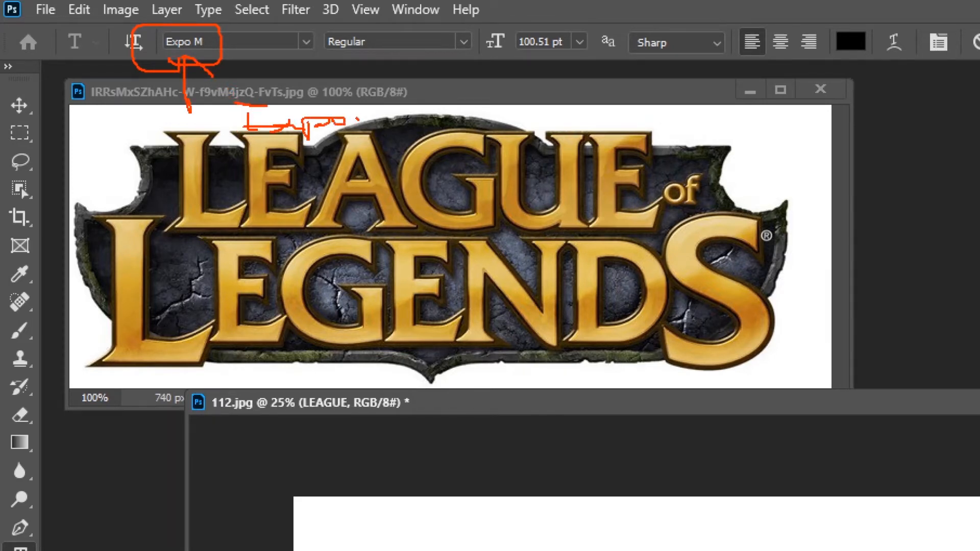
pyautogui.press('Escape')
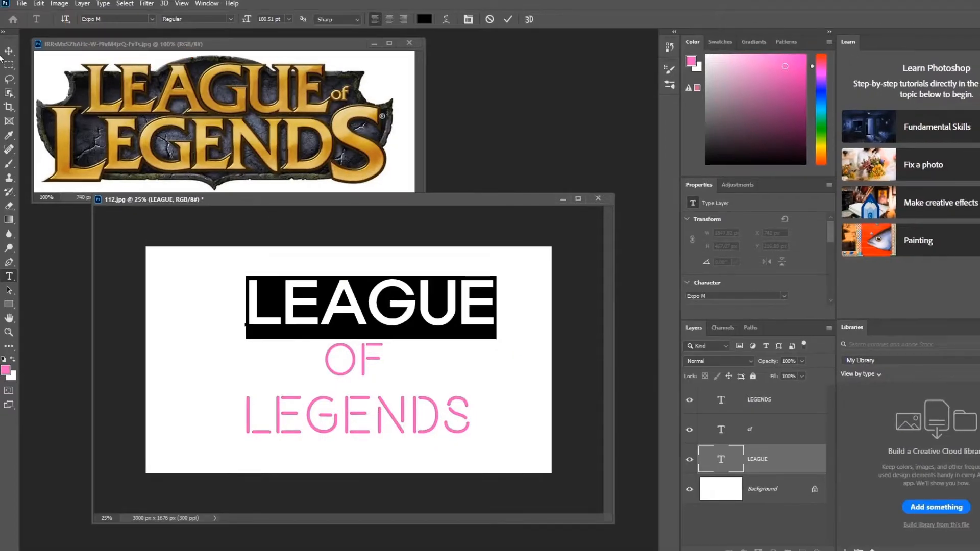
# Step: Commit the LEAGUE edit and change the font of the word "of" to Expo M
pyautogui.click(15, 108)
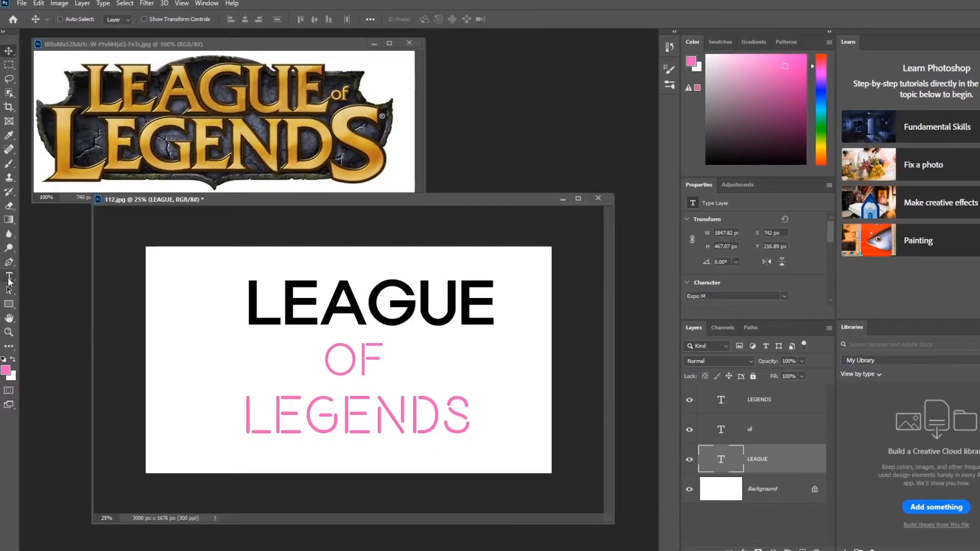
pyautogui.click(9, 276)
pyautogui.doubleClick(330, 361)
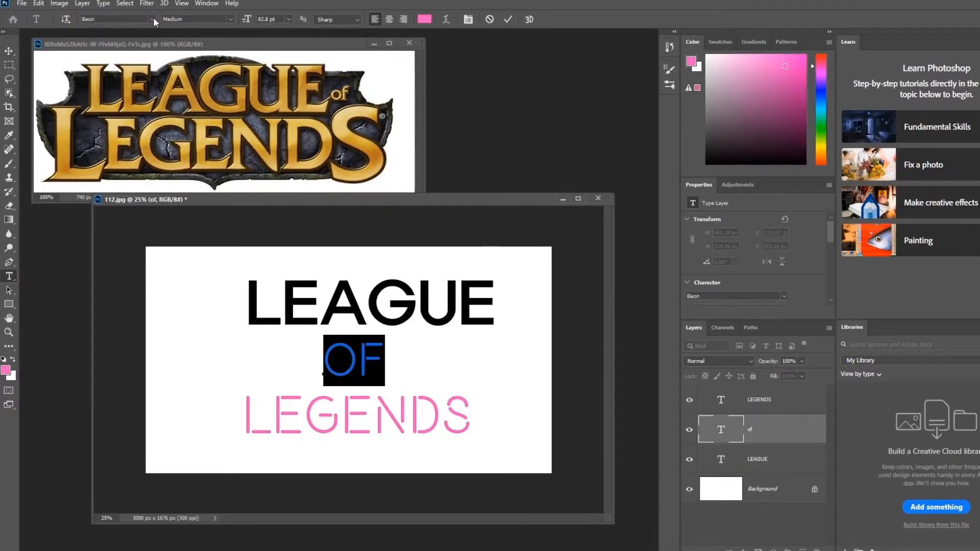
pyautogui.click(152, 19)
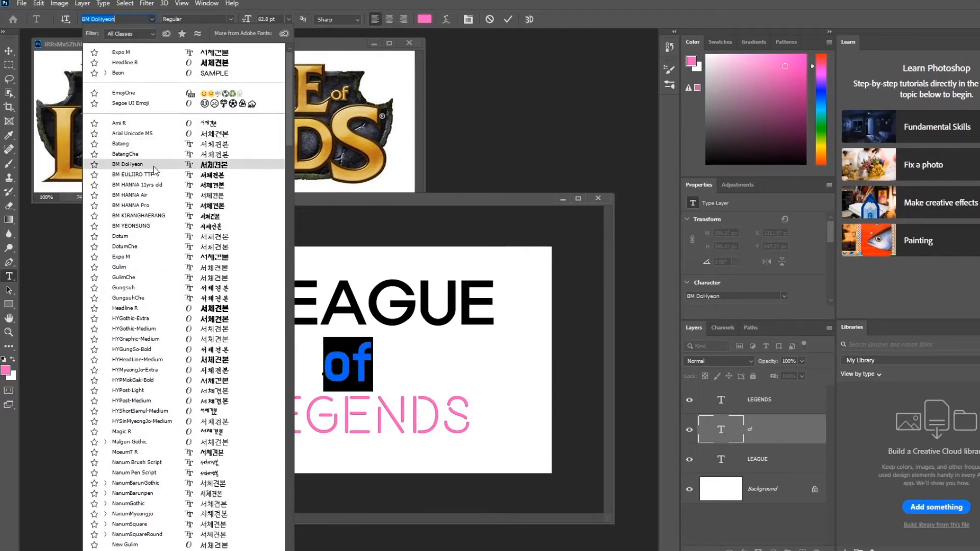
pyautogui.click(172, 263)
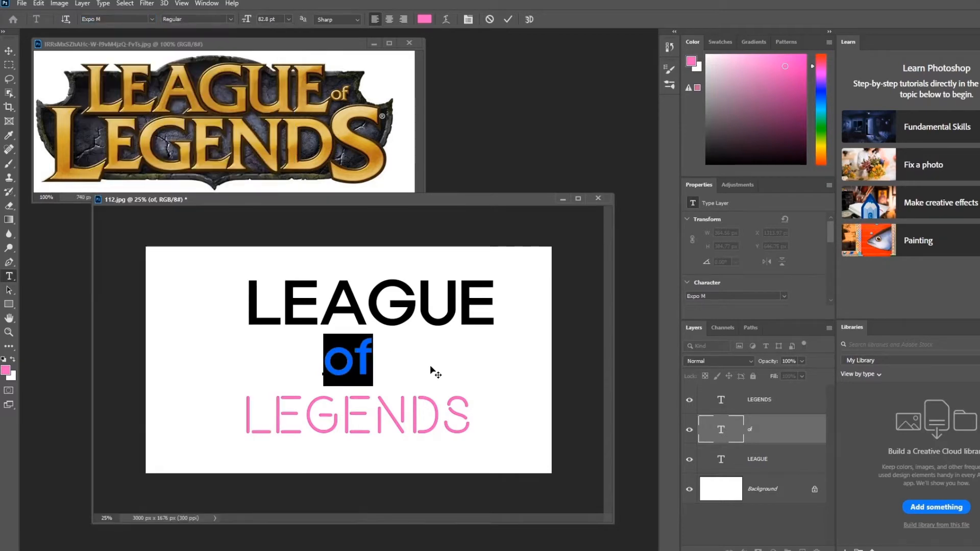
pyautogui.click(385, 384)
# Step: Set the colour of the word "of" to black (000000) and commit the text edit
pyautogui.doubleClick(349, 358)
pyautogui.click(424, 19)
pyautogui.write('000000')
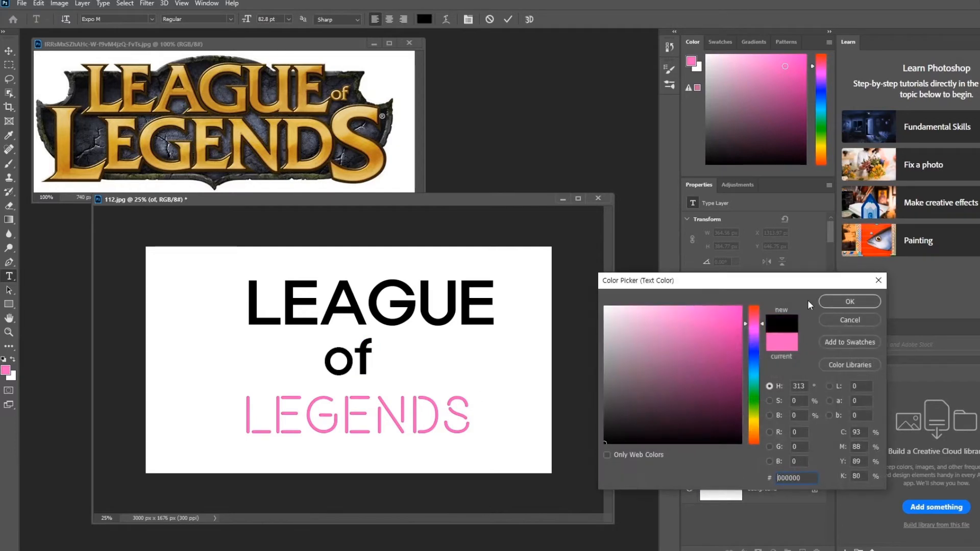
pyautogui.press('Return')
pyautogui.click(757, 460)
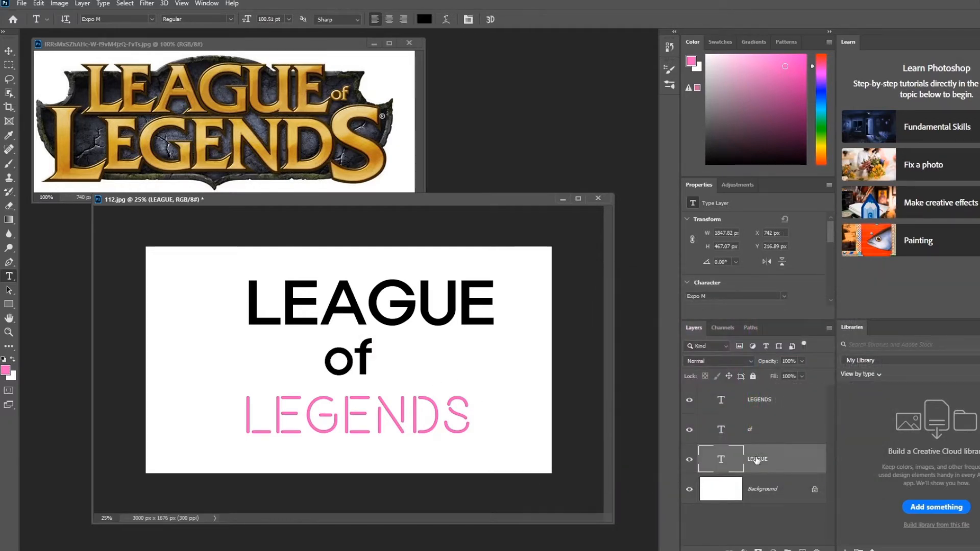
# Step: Change the LEGENDS text to the font Expo M, colour it black (000000) and commit the edit
pyautogui.click(775, 398)
pyautogui.moveTo(251, 423); pyautogui.dragTo(472, 424)
pyautogui.click(151, 18)
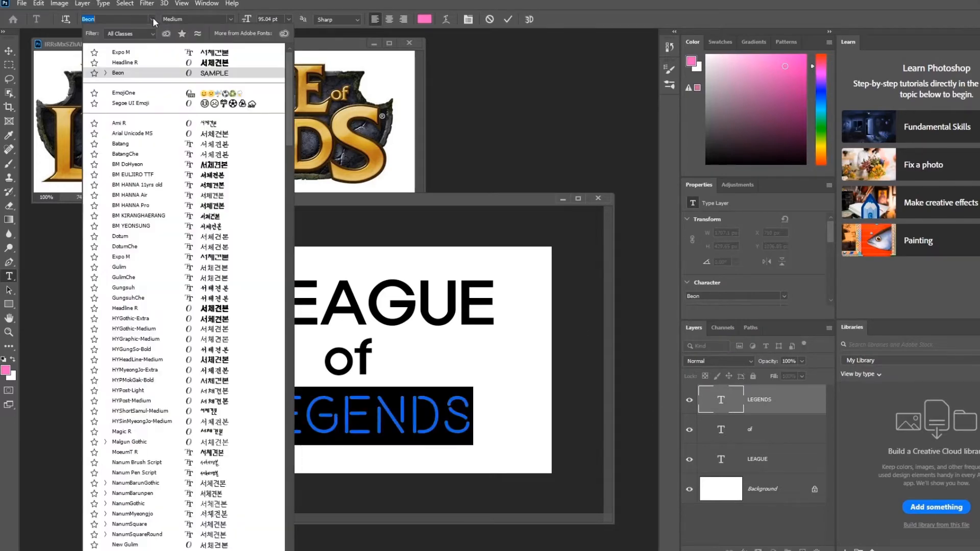
pyautogui.click(135, 260)
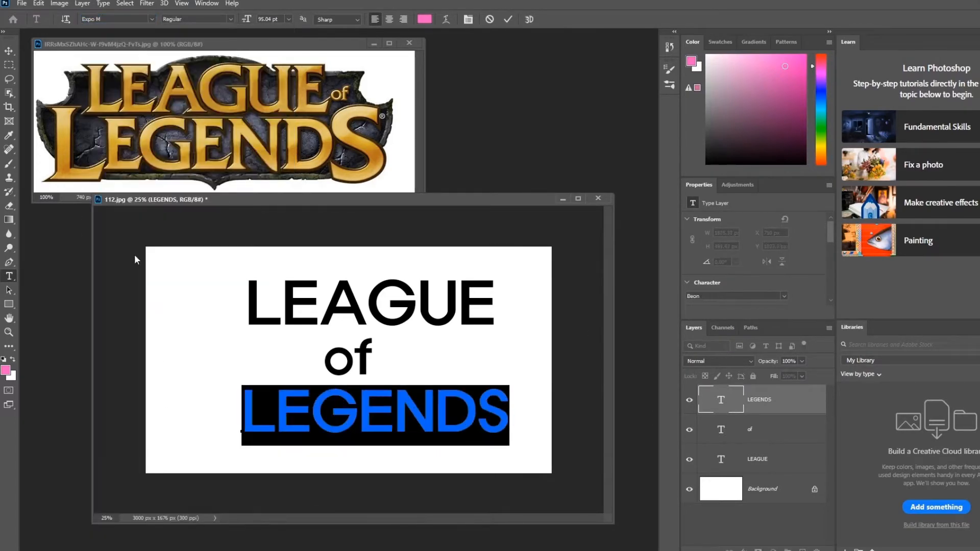
pyautogui.click(424, 19)
pyautogui.write('000000')
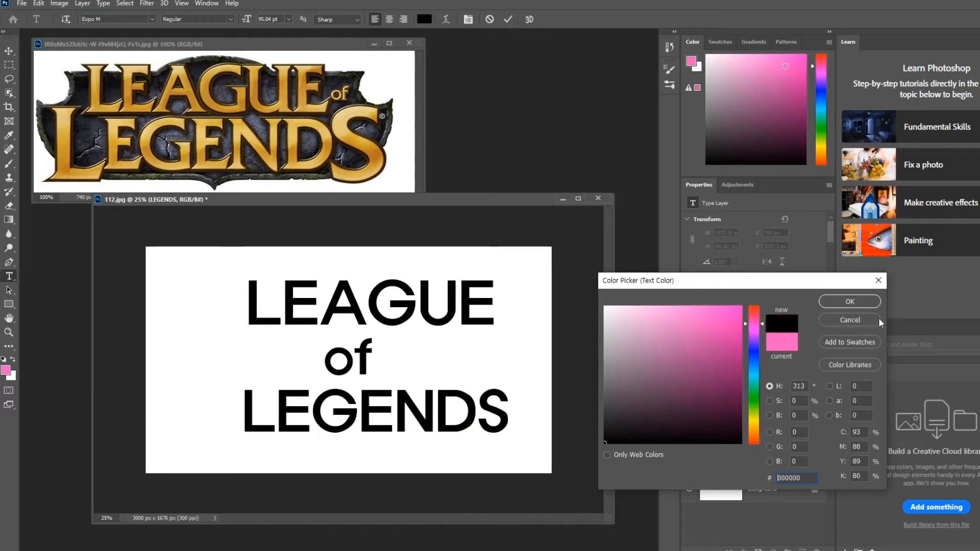
pyautogui.click(849, 302)
pyautogui.click(9, 51)
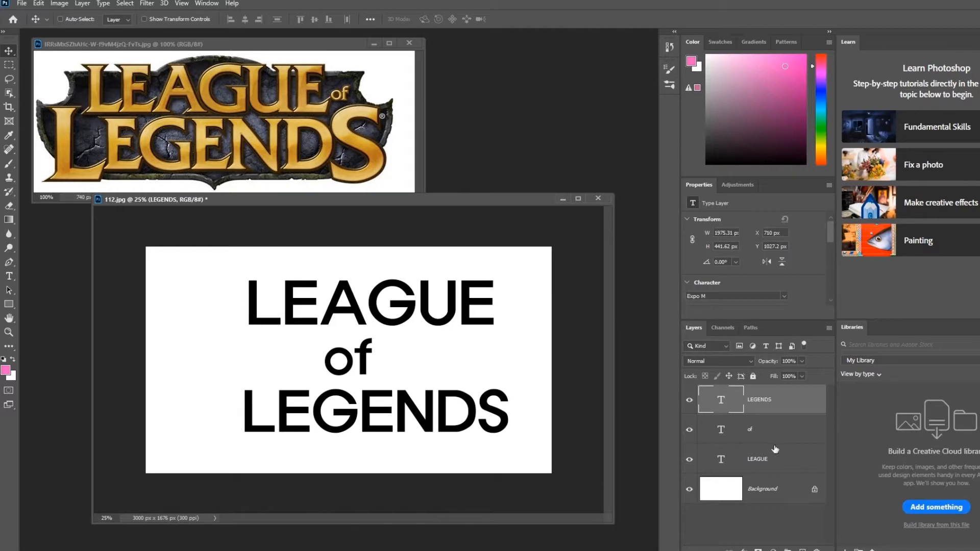
# Step: Move the word "of" to the end of LEAGUE and scale it down to about 182 px wide
pyautogui.click(772, 428)
pyautogui.moveTo(349, 360); pyautogui.dragTo(554, 293)
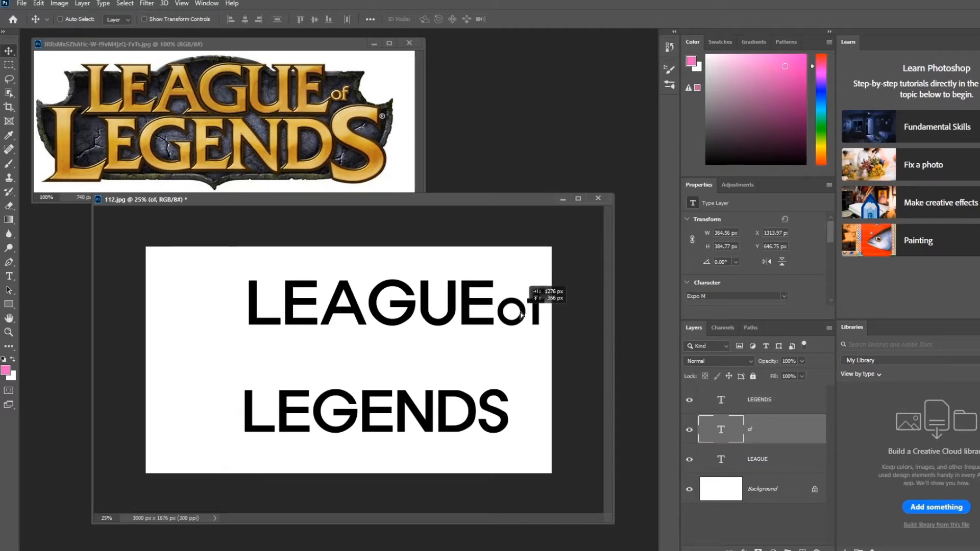
pyautogui.hotkey('ctrl', 't')
pyautogui.moveTo(547, 336); pyautogui.dragTo(517, 311)
pyautogui.press('Return')
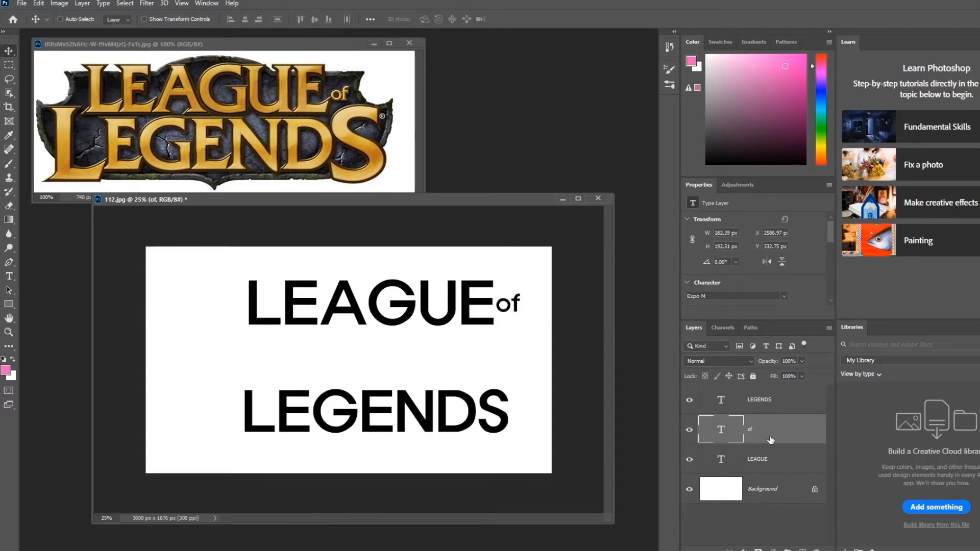
# Step: Move LEGENDS up directly beneath LEAGUE and scale it up to about 2461 px wide
pyautogui.click(771, 402)
pyautogui.moveTo(387, 425); pyautogui.dragTo(345, 369)
pyautogui.hotkey('ctrl', 't')
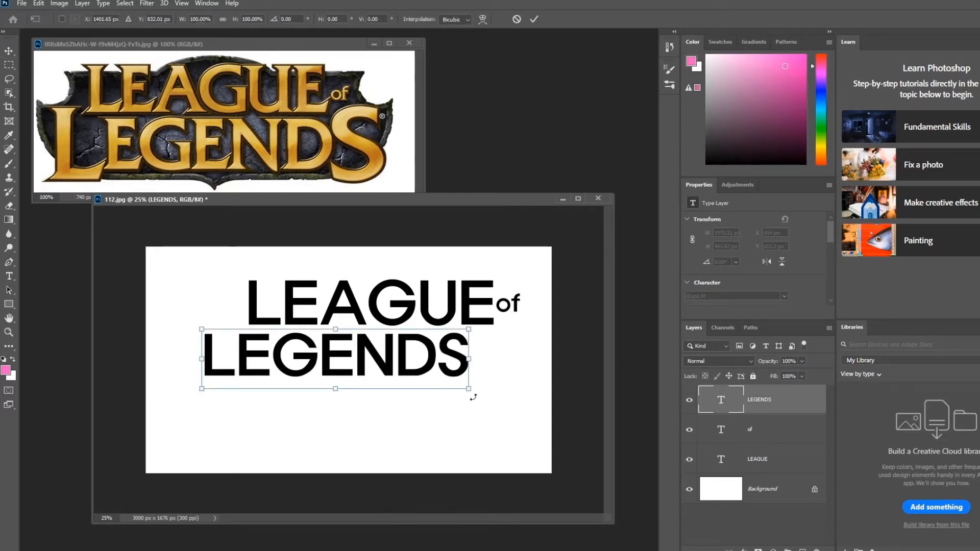
pyautogui.moveTo(478, 393); pyautogui.dragTo(533, 399)
pyautogui.press('Return')
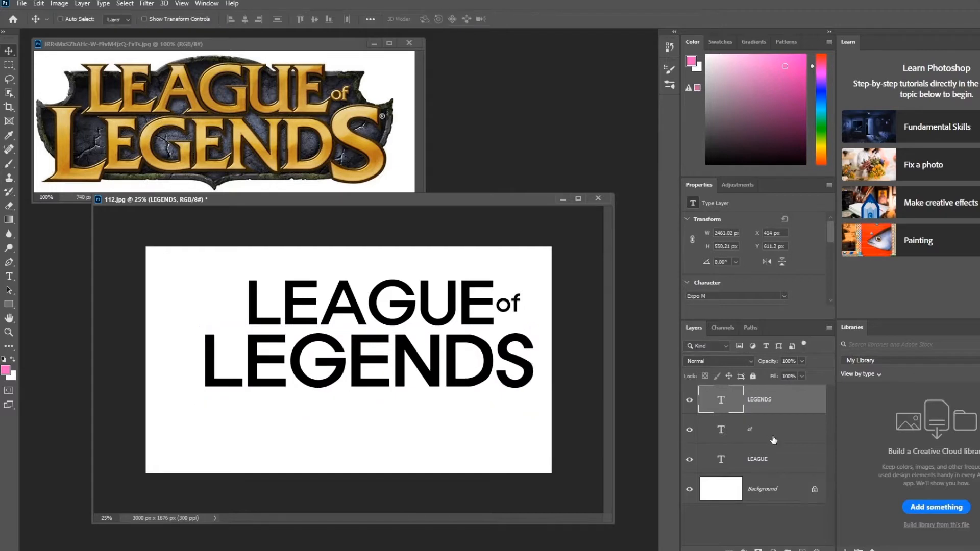
# Step: Select all three text layers together and move them to the middle of the canvas
pyautogui.keyDown('shift'); pyautogui.click(757, 459); pyautogui.keyUp('shift')
pyautogui.moveTo(500, 323); pyautogui.dragTo(480, 345)
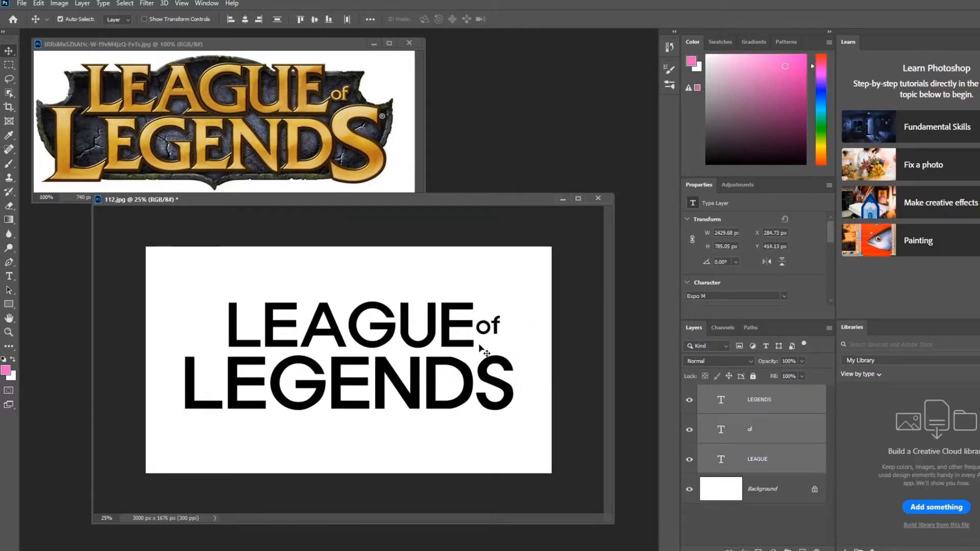
pyautogui.hotkey('ctrl', '+')
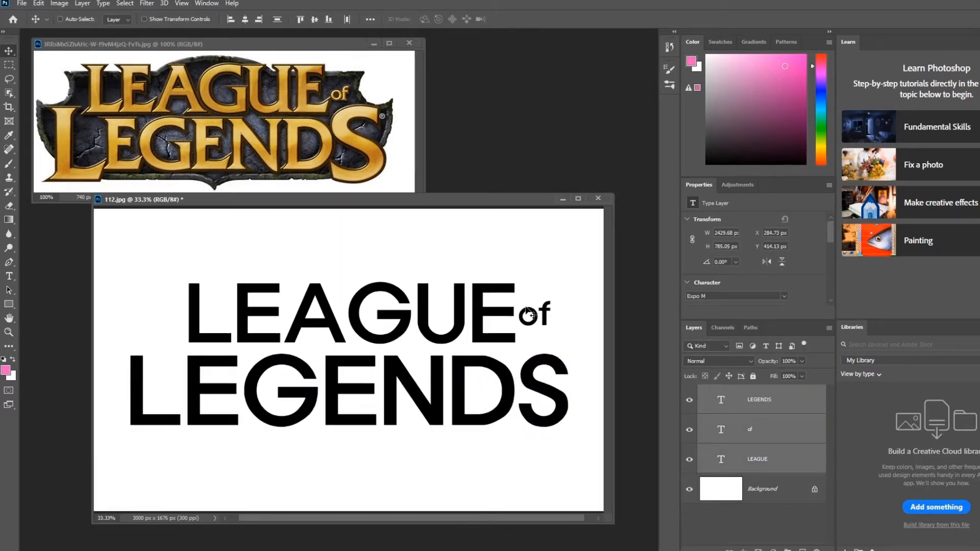
pyautogui.moveTo(93, 316); pyautogui.dragTo(38, 315)
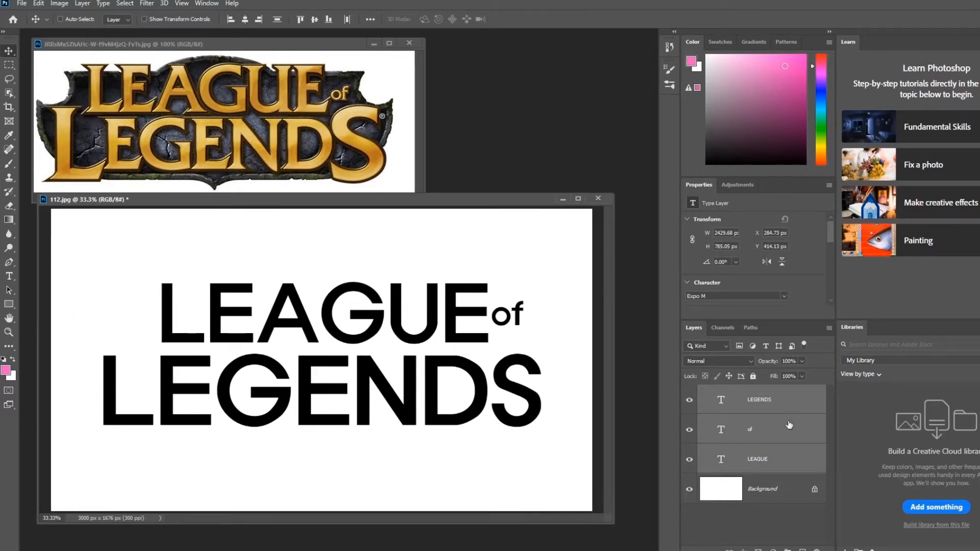
# Step: Set the font size of the whole LEAGUE text to 100 pt and commit the edit
pyautogui.click(773, 465)
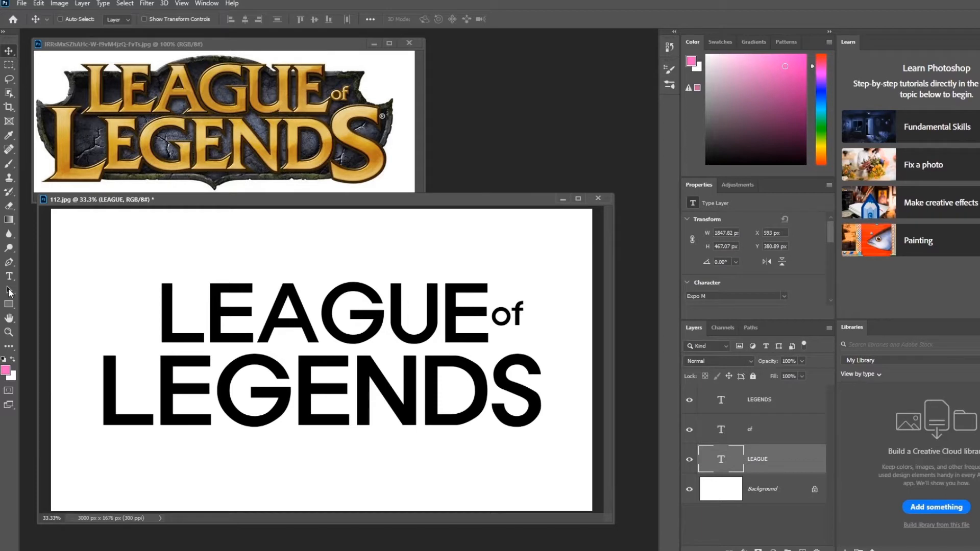
pyautogui.click(9, 276)
pyautogui.moveTo(160, 305); pyautogui.dragTo(543, 305)
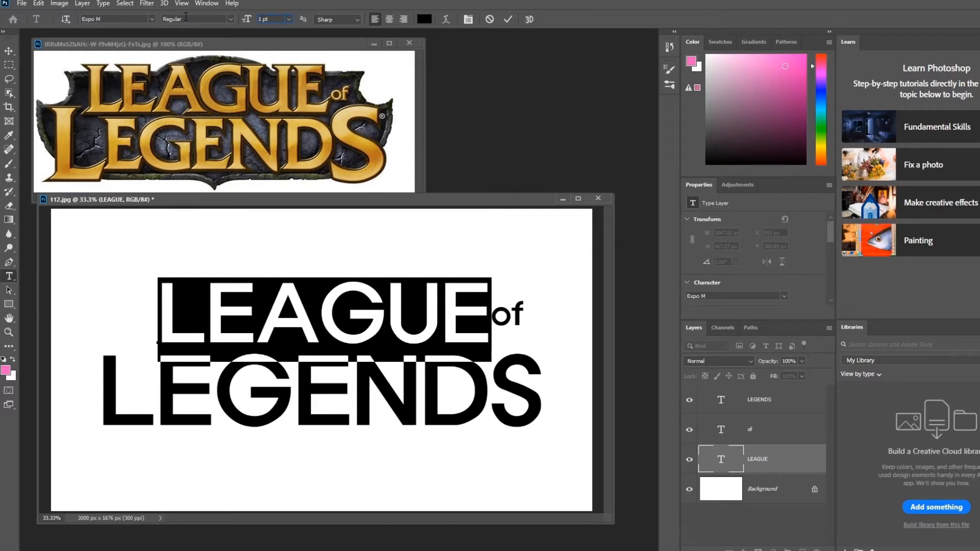
pyautogui.press('Return')
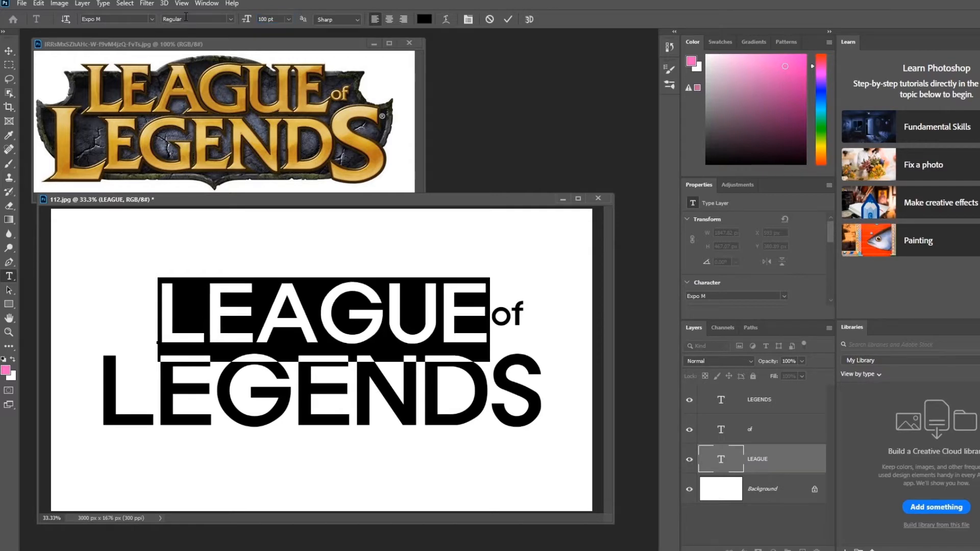
pyautogui.click(9, 51)
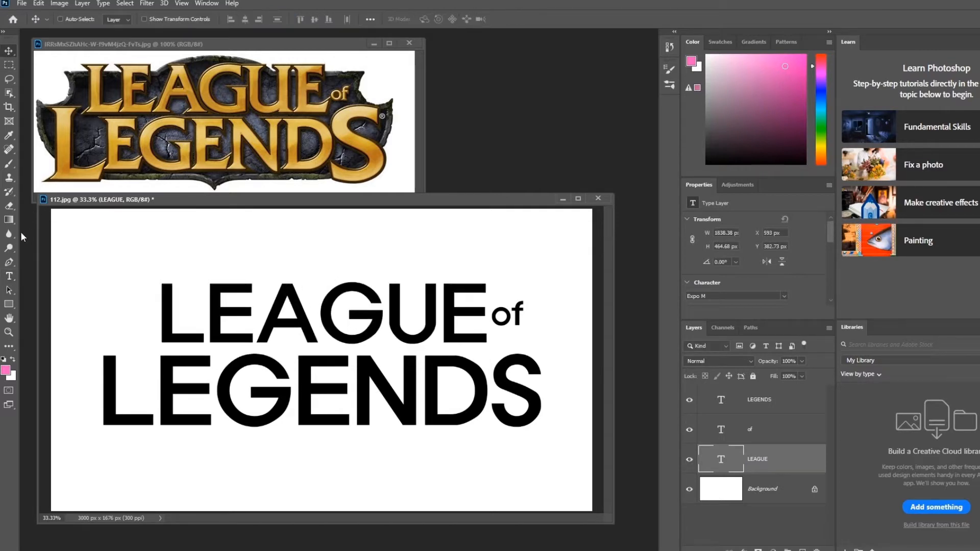
# Step: Set the LEGENDS text to 100 pt and reposition it centred close beneath LEAGUE
pyautogui.click(8, 276)
pyautogui.doubleClick(115, 392)
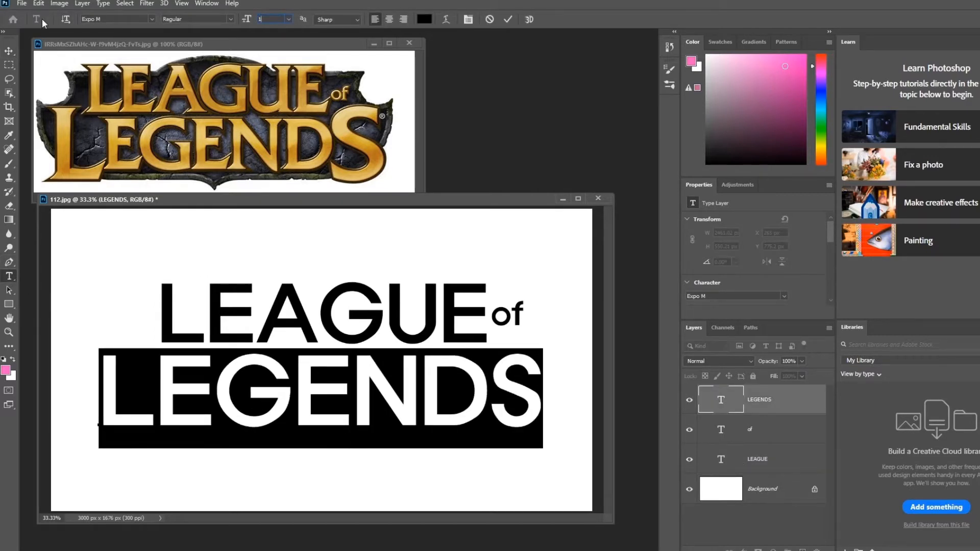
pyautogui.write('100')
pyautogui.press('Return')
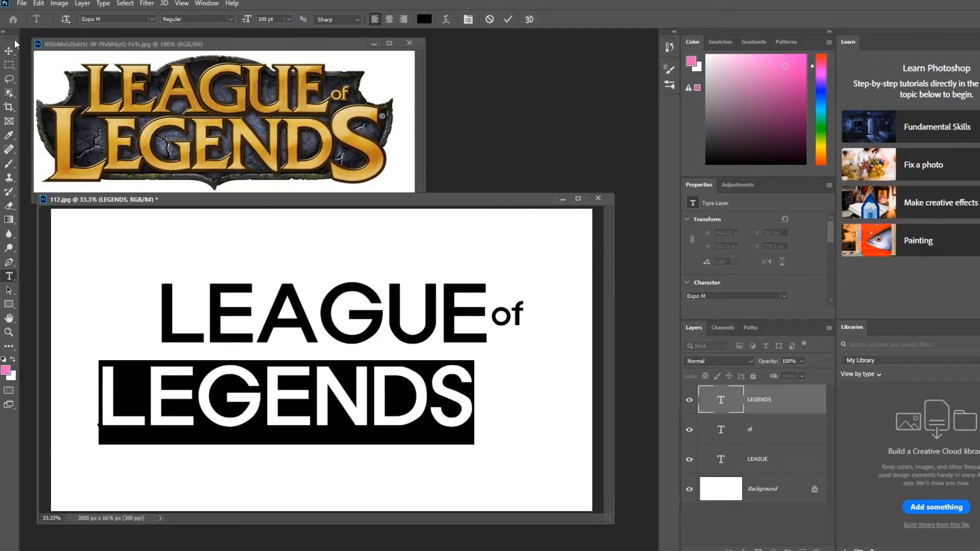
pyautogui.click(8, 51)
pyautogui.moveTo(496, 416); pyautogui.dragTo(518, 401)
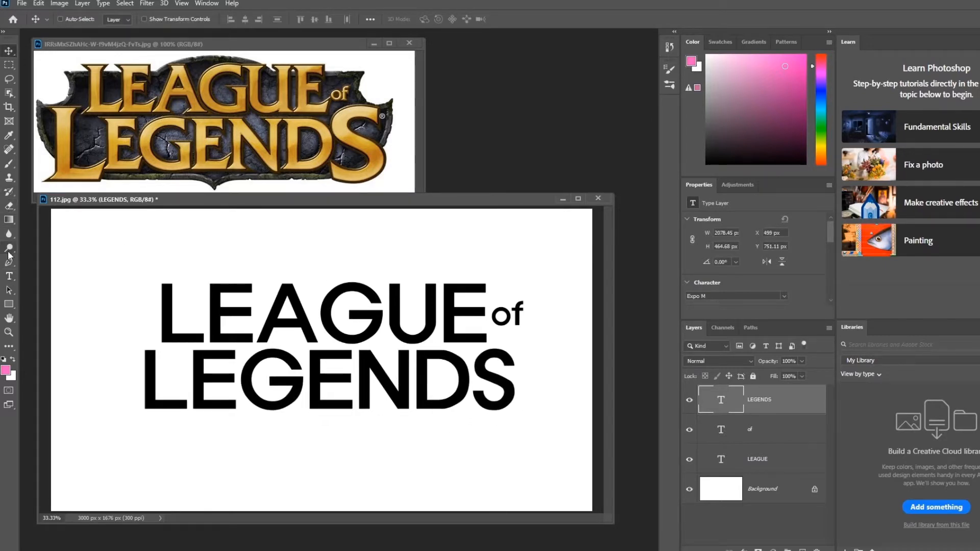
# Step: Set the font size of the first letter L in LEGENDS to 120 pt
pyautogui.click(8, 276)
pyautogui.moveTo(189, 385); pyautogui.dragTo(120, 377)
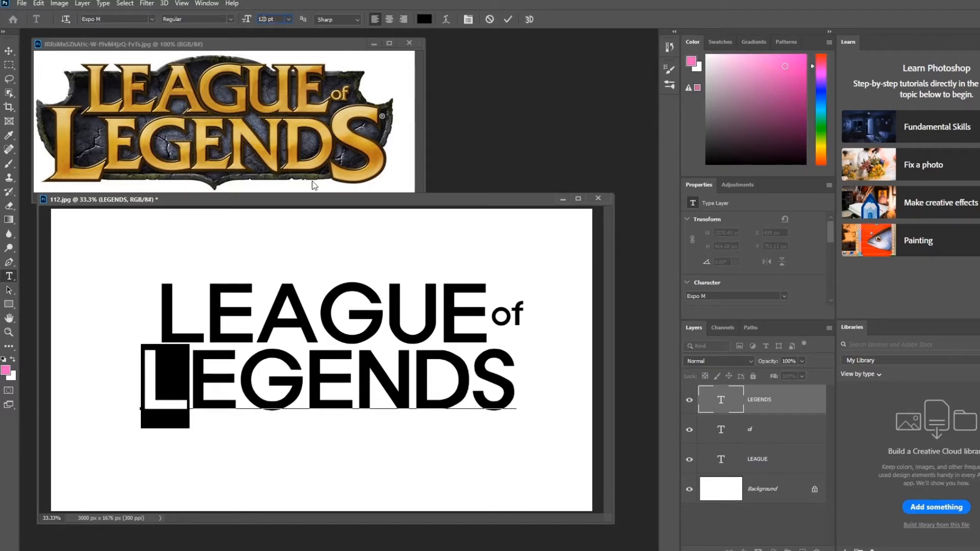
pyautogui.click(8, 50)
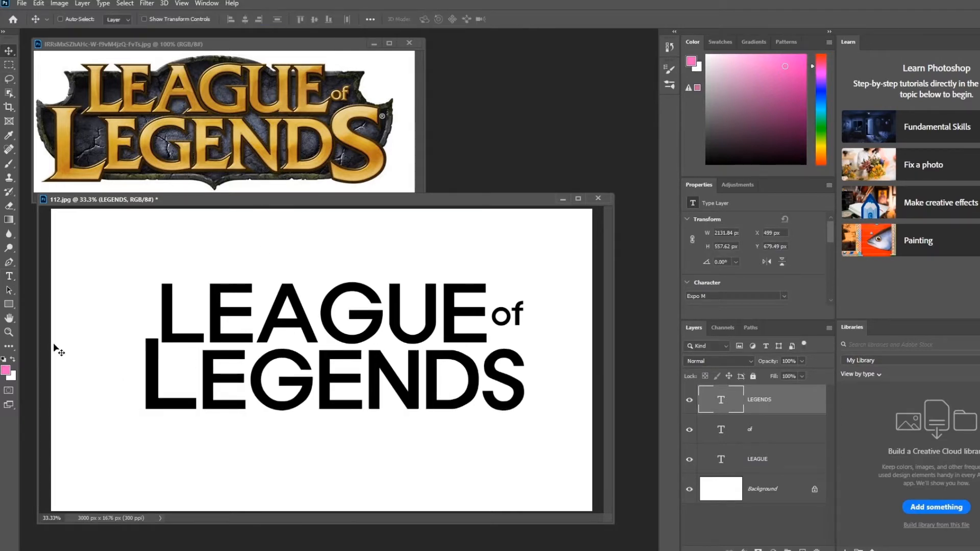
# Step: Set the initial L of LEGENDS to 140 pt and reposition the word slightly down and to the left
pyautogui.click(8, 276)
pyautogui.click(176, 403)
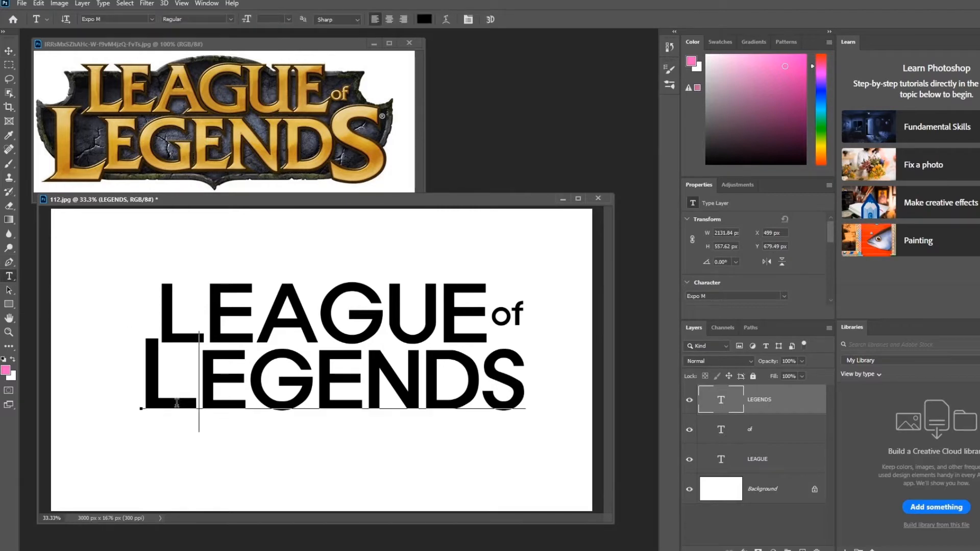
pyautogui.moveTo(176, 403); pyautogui.dragTo(121, 400)
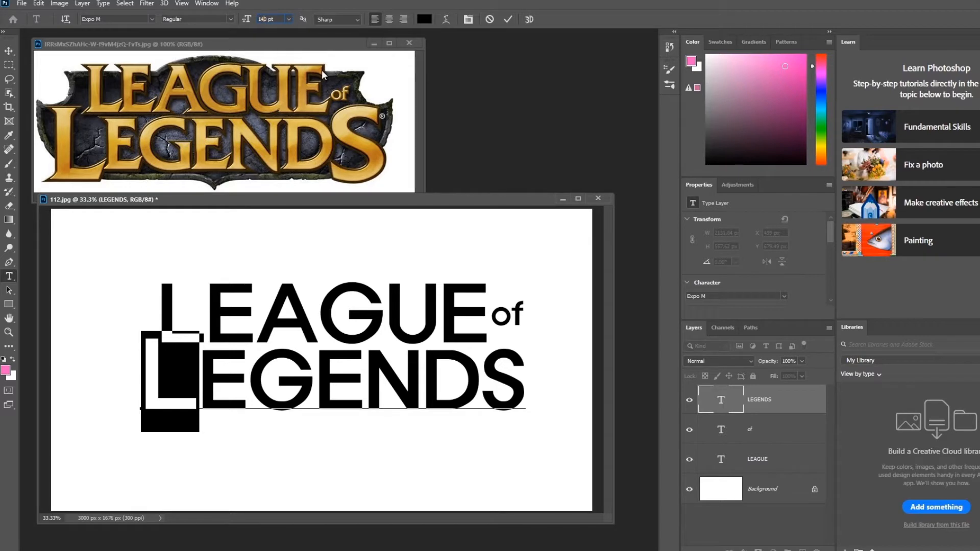
pyautogui.press('Return')
pyautogui.click(8, 50)
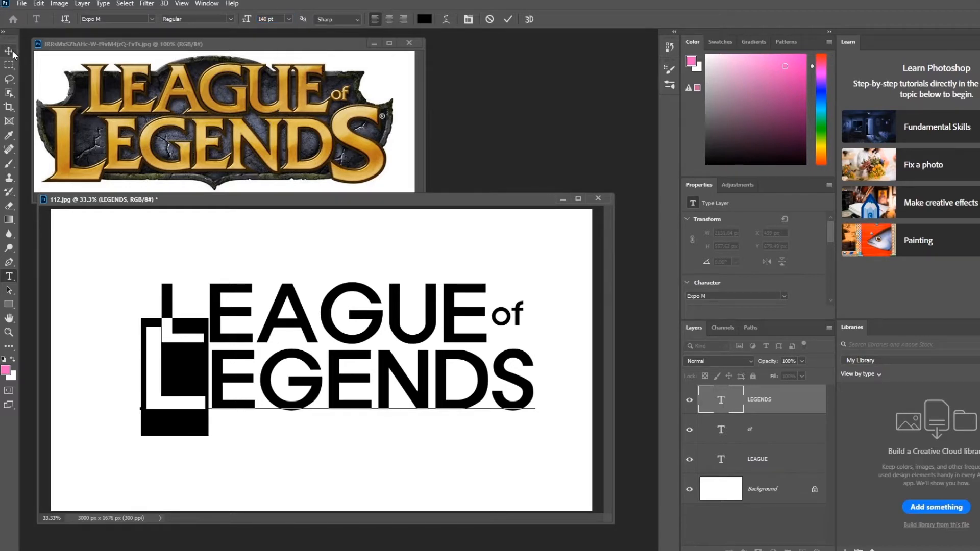
pyautogui.moveTo(554, 409)
pyautogui.mouseDown()
pyautogui.moveTo(521, 422)
pyautogui.moveTo(553, 396)
pyautogui.mouseUp()
# Step: Set the final S of LEGENDS to 140 pt and move the word slightly lower under LEAGUE
pyautogui.press('t')
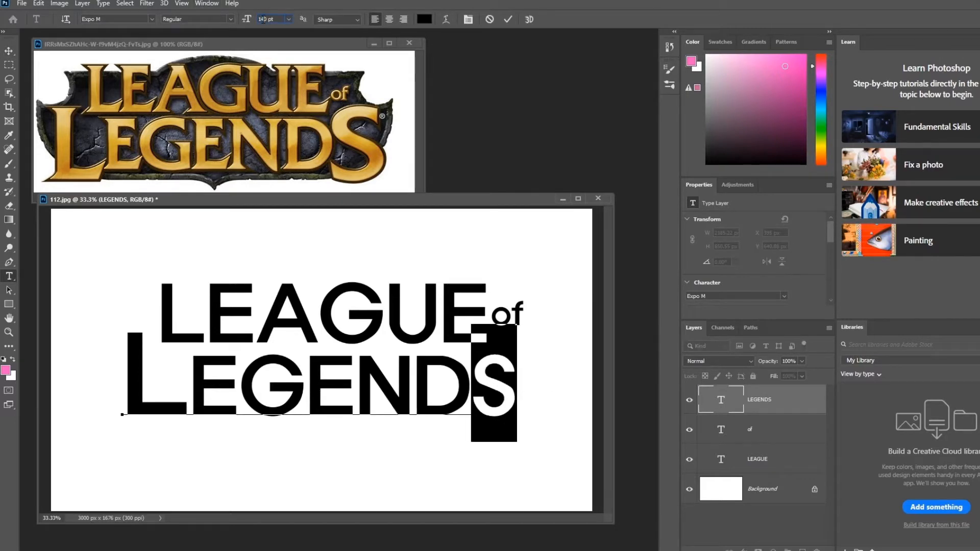
pyautogui.press('Return')
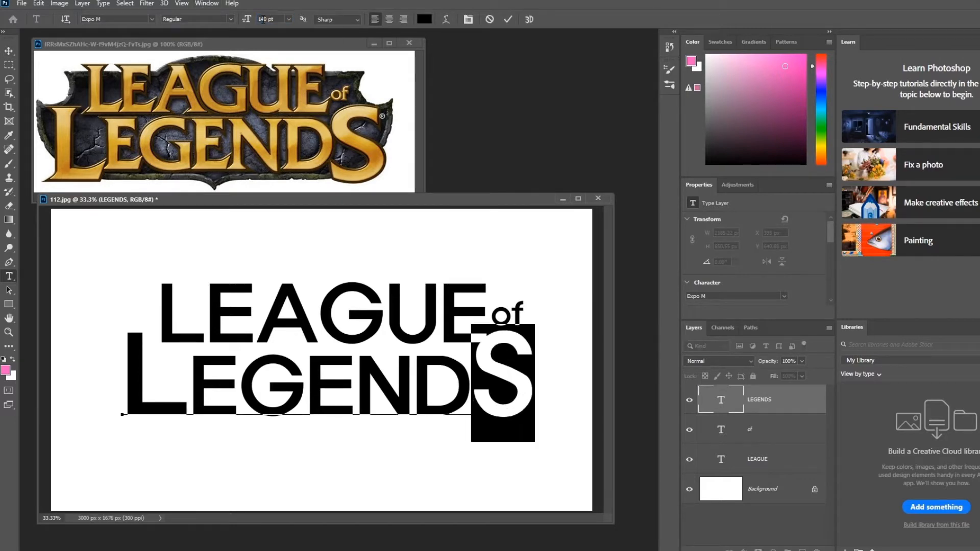
pyautogui.click(8, 51)
pyautogui.moveTo(548, 386)
pyautogui.mouseDown()
pyautogui.moveTo(554, 407)
pyautogui.moveTo(554, 398)
pyautogui.mouseUp()
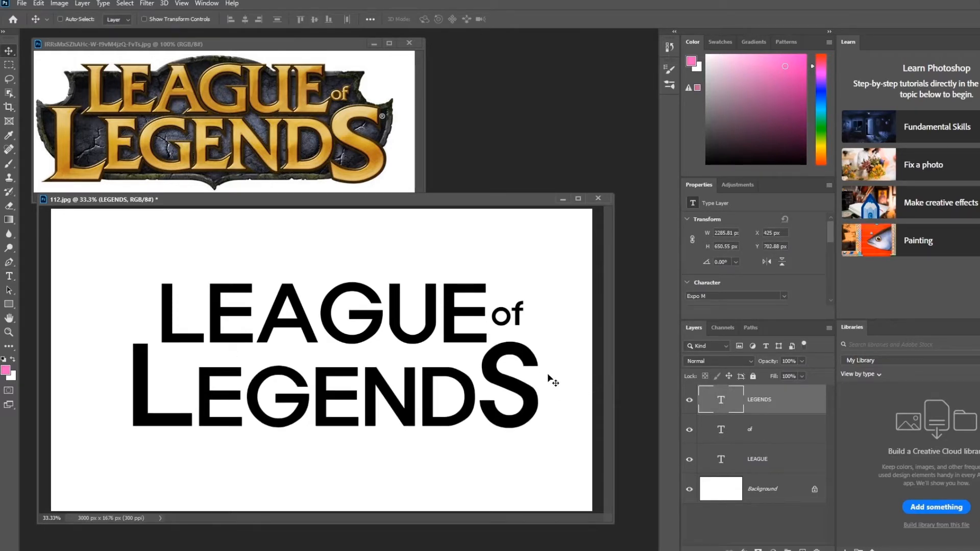
# Step: Scale the word "of" down to about 128 px wide, keeping it at the lower end of LEAGUE
pyautogui.keyDown('ctrl'); pyautogui.click(529, 311); pyautogui.keyUp('ctrl')
pyautogui.hotkey('ctrl', 't')
pyautogui.moveTo(526, 296); pyautogui.dragTo(518, 306)
pyautogui.press('Return')
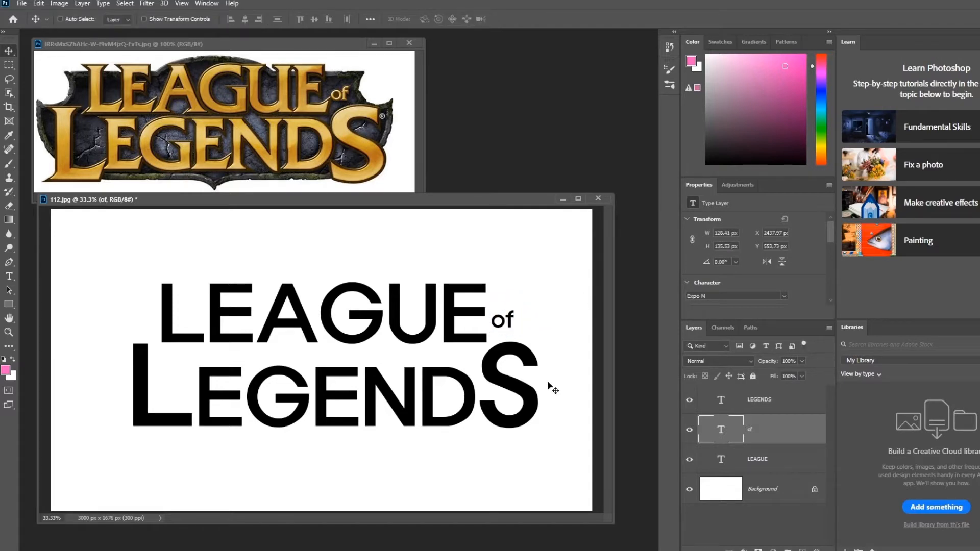
# Step: Reorder the text layers to LEAGUE, of, LEGENDS from top to bottom and give the layer list more room
pyautogui.click(783, 459)
pyautogui.click(776, 403)
pyautogui.moveTo(776, 404); pyautogui.dragTo(768, 475)
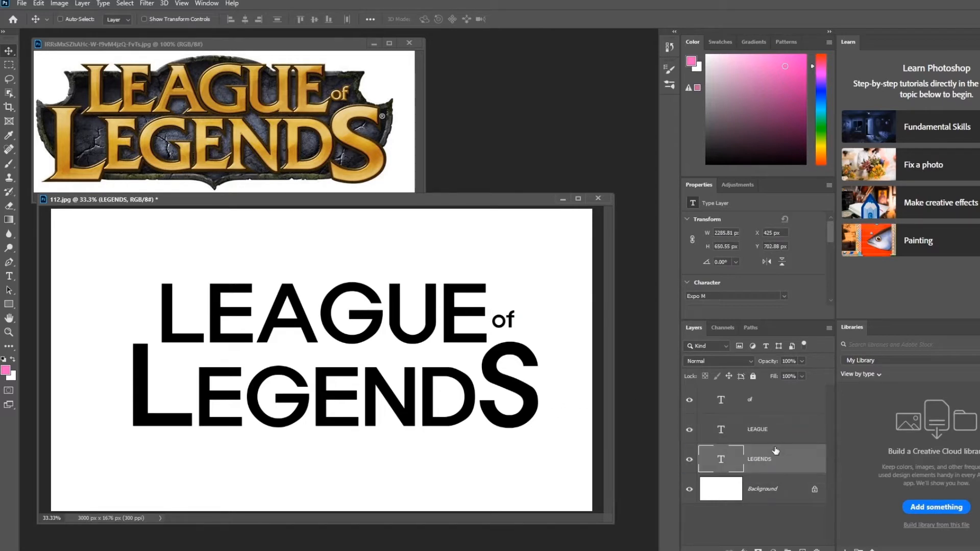
pyautogui.moveTo(761, 430); pyautogui.dragTo(761, 398)
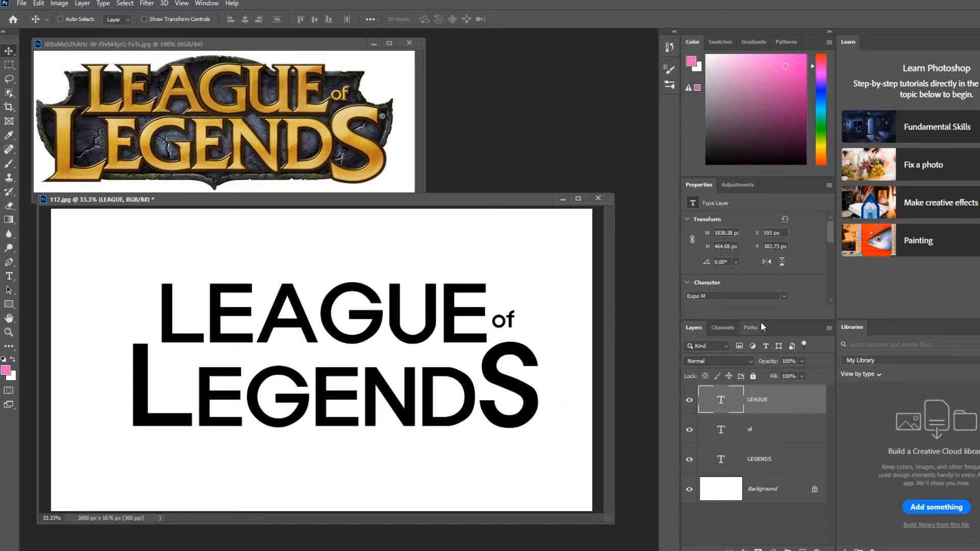
pyautogui.moveTo(760, 318); pyautogui.dragTo(763, 262)
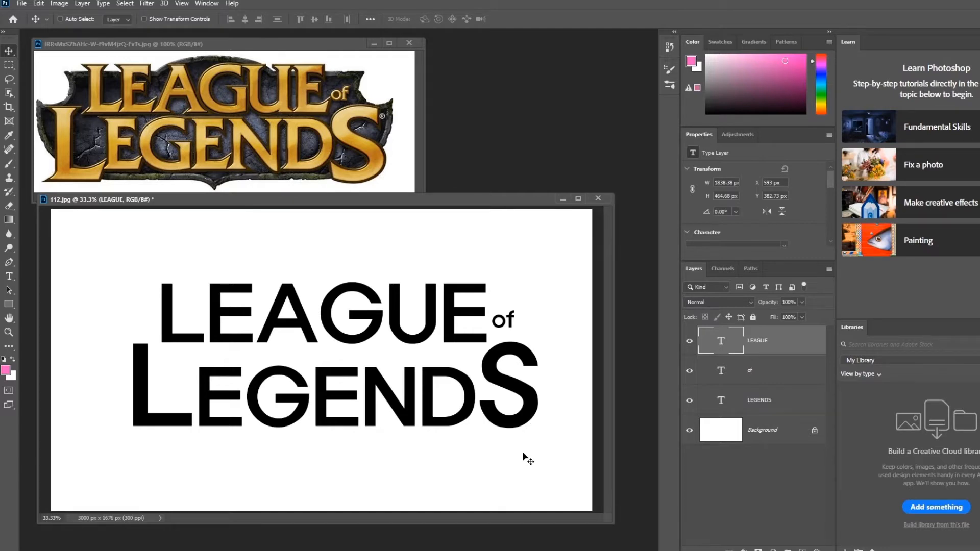
# Step: Rasterize the LEGENDS type layer
pyautogui.click(790, 407)
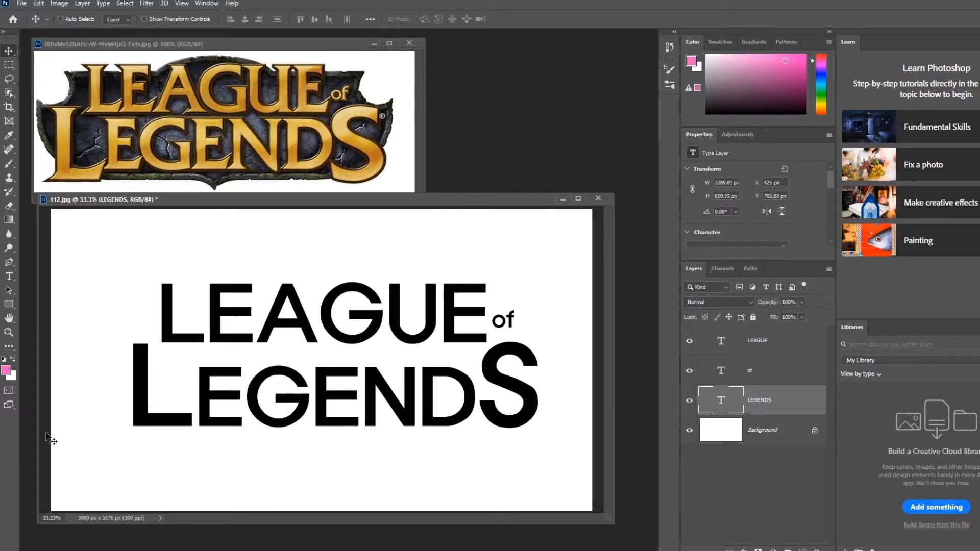
pyautogui.rightClick(768, 406)
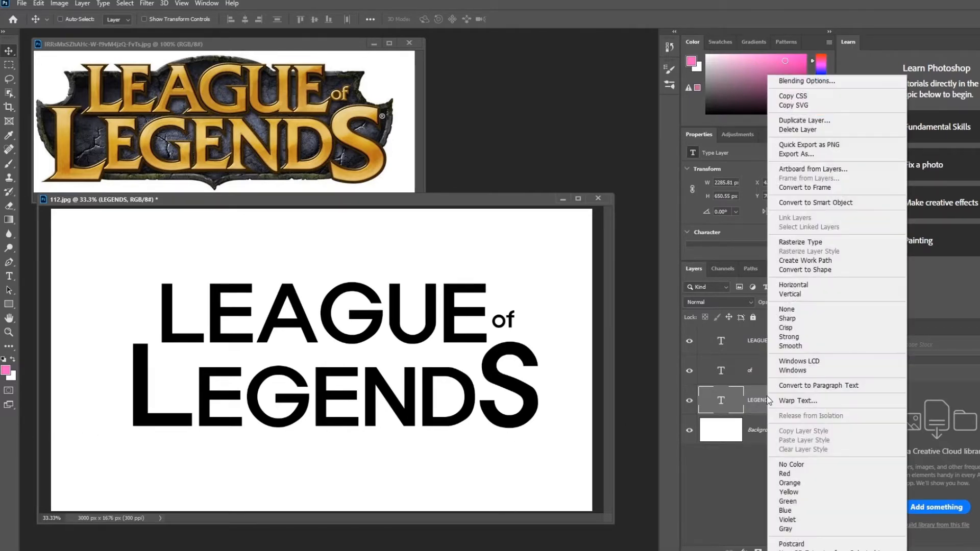
pyautogui.click(827, 243)
# Step: Select the letters EGEND with the Rectangular Marquee and nudge them up until vertically centred between the large L and S
pyautogui.click(9, 65)
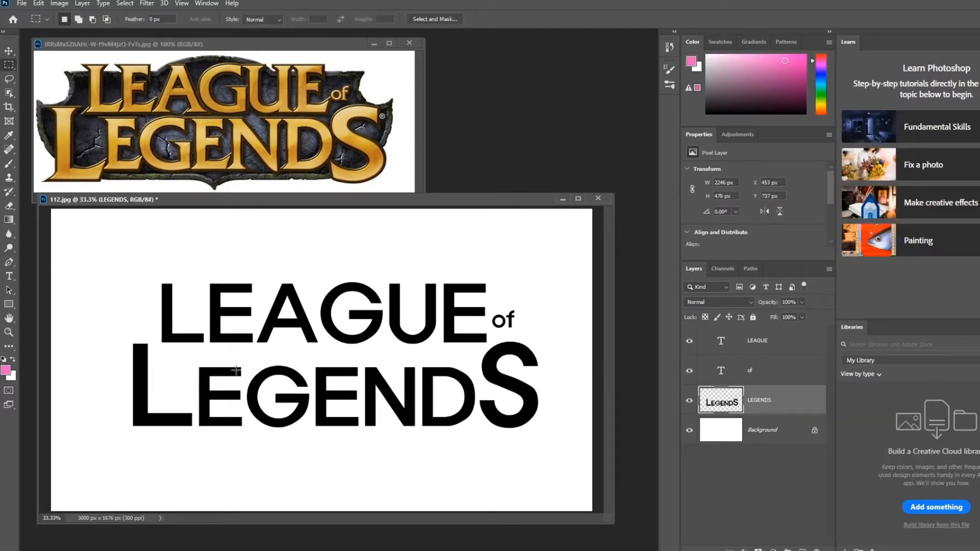
pyautogui.moveTo(196, 359); pyautogui.dragTo(479, 440)
pyautogui.press('v')
pyautogui.press('Up')
pyautogui.press('Down')
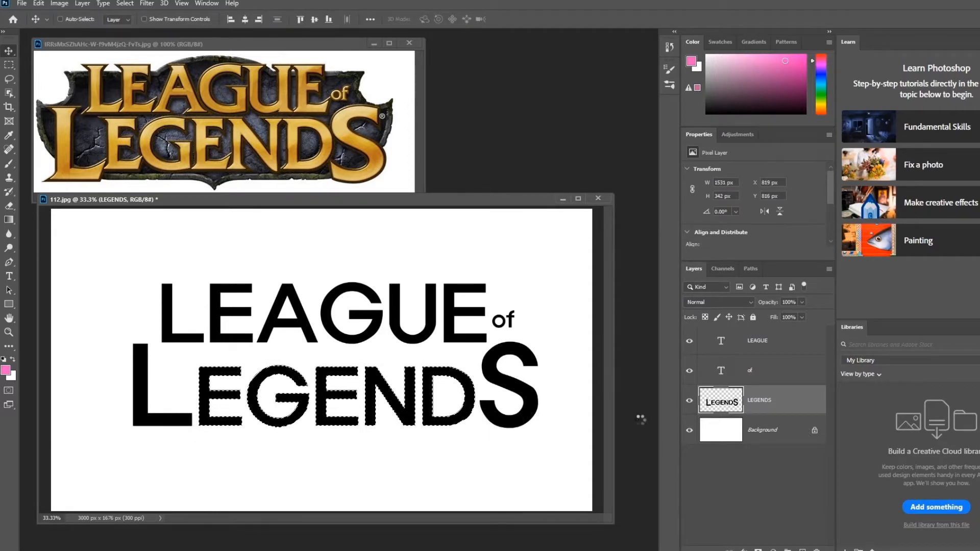
pyautogui.hotkey('shift', 'Up')
pyautogui.hotkey('shift', 'Up')
pyautogui.press('Up')
pyautogui.press('Up')
pyautogui.press('Up')
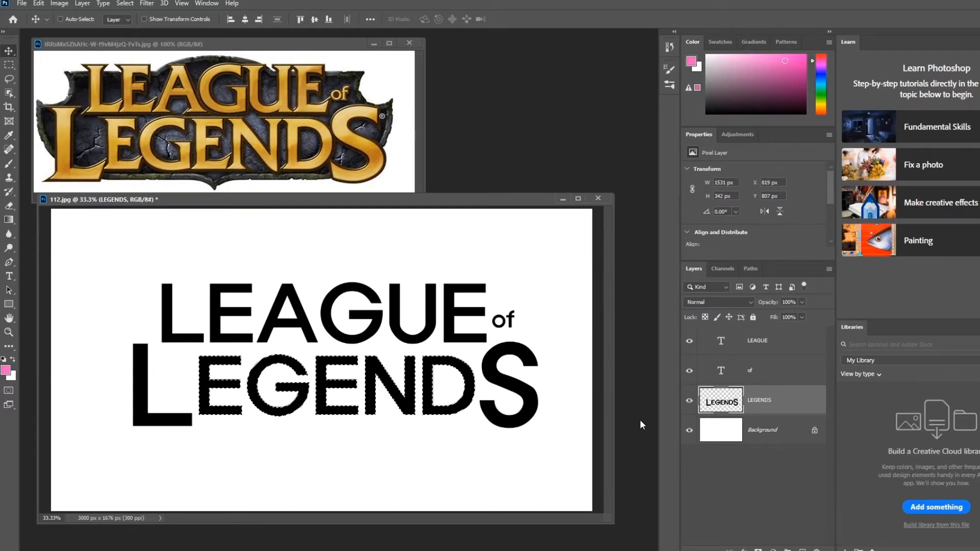
# Step: Deselect the letters and nudge the whole LEGENDS layer up 9 px to Y 728 px
pyautogui.hotkey('ctrl', 'd')
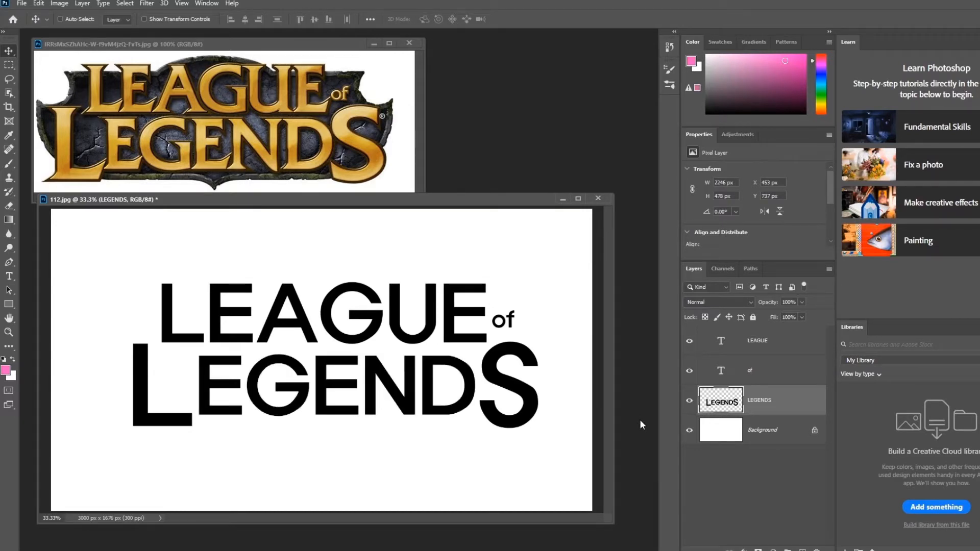
pyautogui.press('Up')
pyautogui.press('Up')
pyautogui.press('Up')
pyautogui.press('Up')
pyautogui.press('Up')
pyautogui.press('Up')
pyautogui.press('Up')
pyautogui.press('Up')
pyautogui.press('Up')
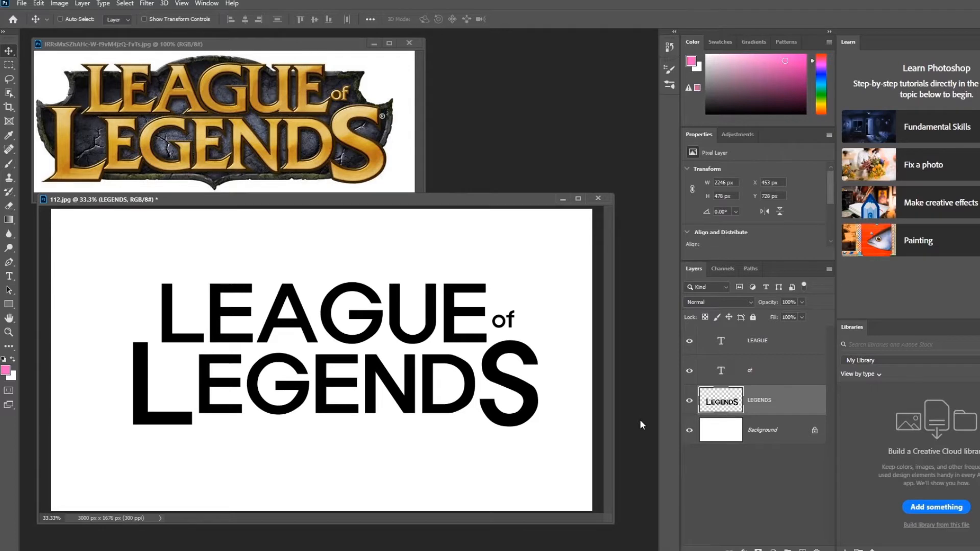
# Step: Compare the plain LEAGUE and LEGENDS letters with the serif letterforms in the reference logo
pyautogui.click(772, 348)
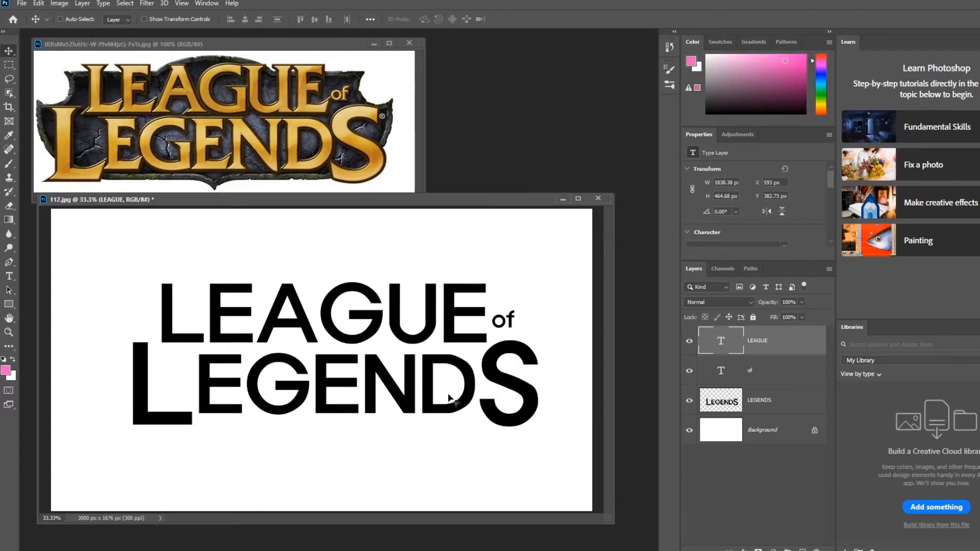
pyautogui.press('ctrl')
pyautogui.hotkey('ctrl', '+')
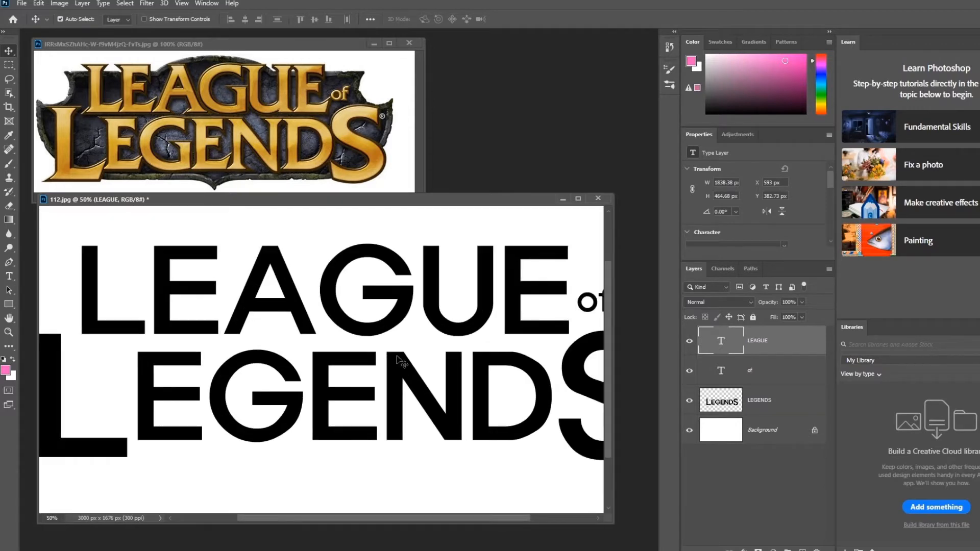
pyautogui.moveTo(276, 251); pyautogui.dragTo(317, 245)
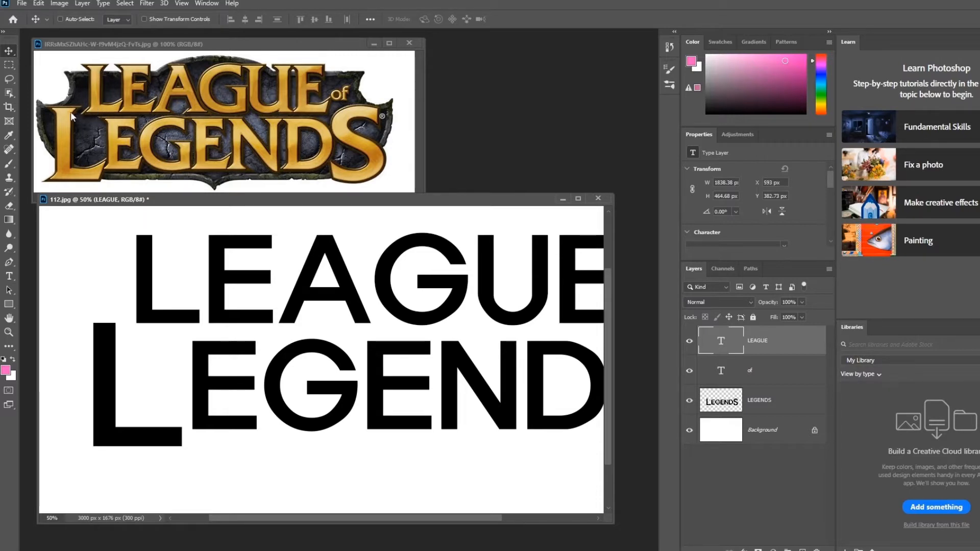
pyautogui.moveTo(444, 301); pyautogui.dragTo(360, 332)
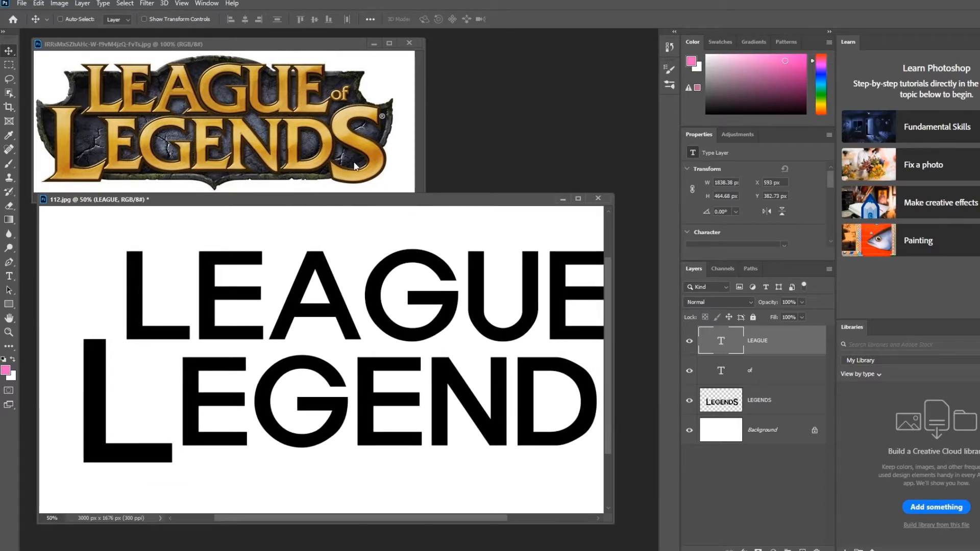
pyautogui.moveTo(367, 329); pyautogui.dragTo(426, 305)
pyautogui.moveTo(182, 322)
pyautogui.mouseDown()
pyautogui.moveTo(201, 333)
pyautogui.moveTo(197, 379)
pyautogui.mouseUp()
pyautogui.moveTo(262, 341)
pyautogui.mouseDown()
pyautogui.moveTo(242, 313)
pyautogui.moveTo(310, 326)
pyautogui.moveTo(347, 353)
pyautogui.mouseUp()
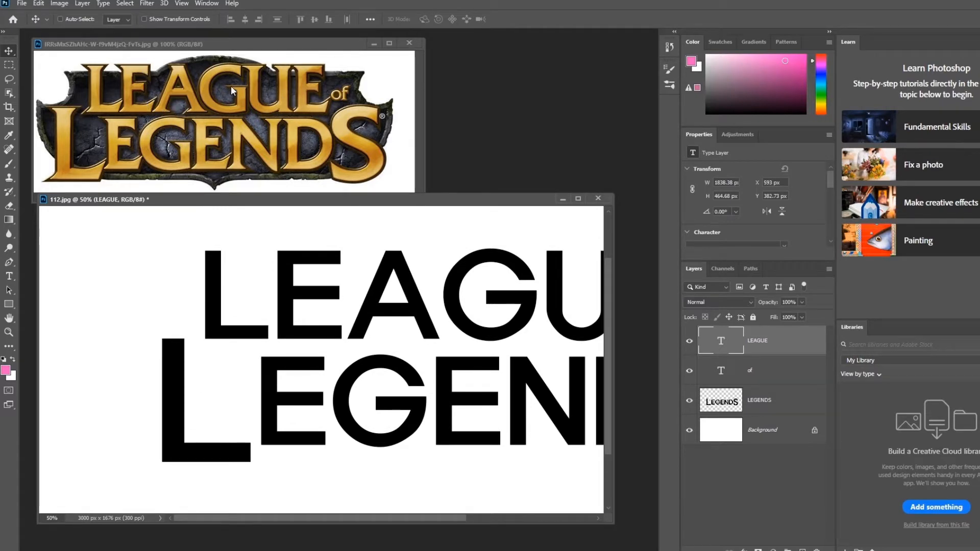
pyautogui.scroll(-1, 388, 342)
pyautogui.moveTo(393, 342); pyautogui.dragTo(449, 356)
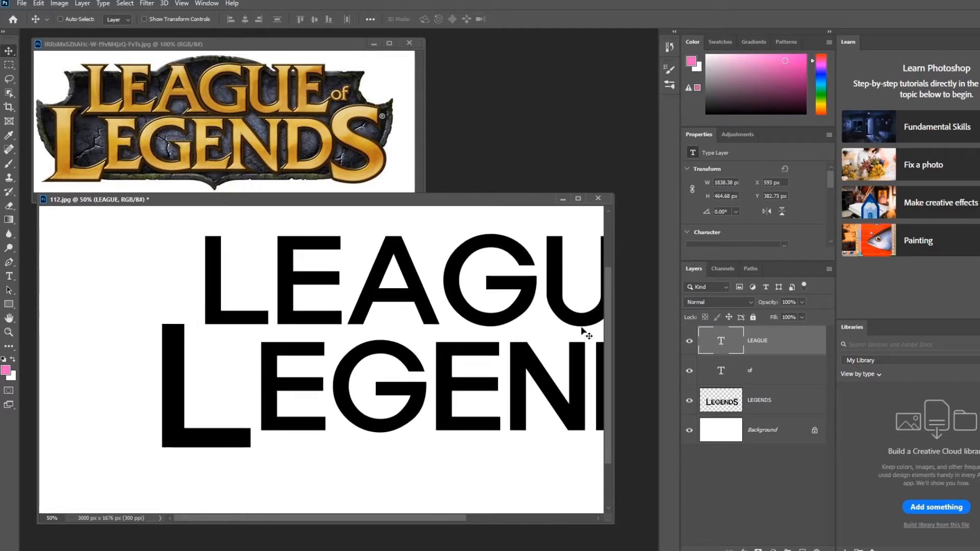
# Step: Convert the LEAGUE text to pixels by merging it with a new empty layer
pyautogui.click(776, 411)
pyautogui.hotkey('ctrl', '1')
pyautogui.moveTo(419, 306); pyautogui.dragTo(357, 321)
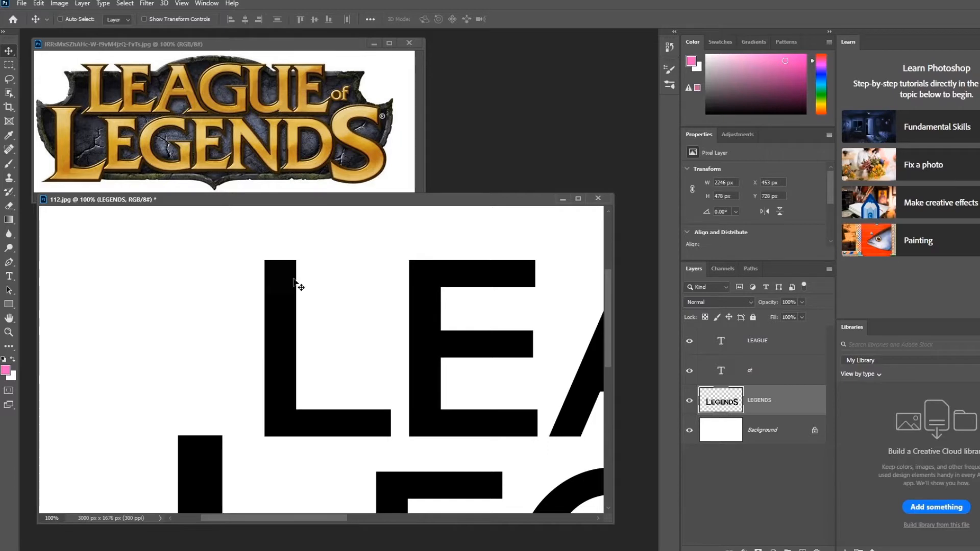
pyautogui.click(772, 342)
pyautogui.click(803, 549)
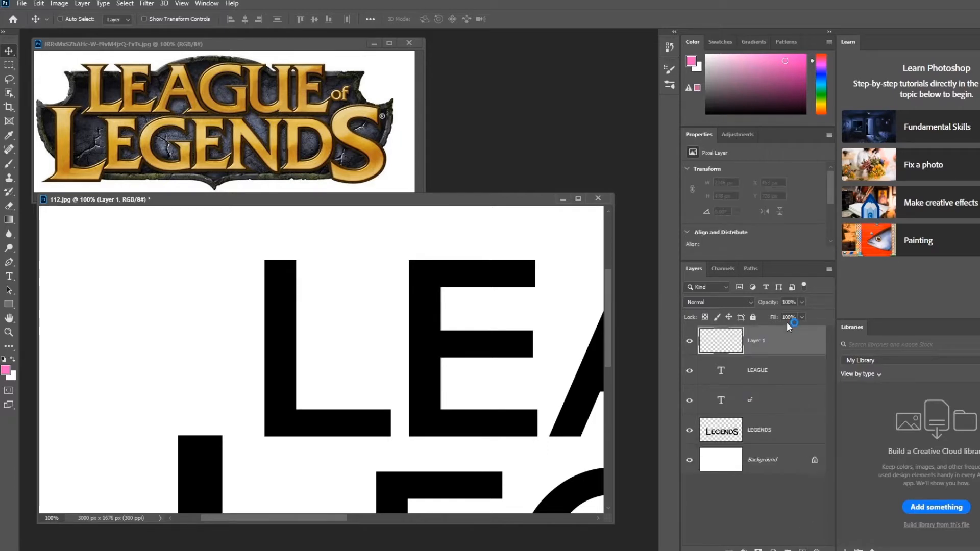
pyautogui.keyDown('ctrl'); pyautogui.click(773, 365); pyautogui.keyUp('ctrl')
pyautogui.hotkey('ctrl', 'e')
pyautogui.moveTo(411, 303); pyautogui.dragTo(391, 287)
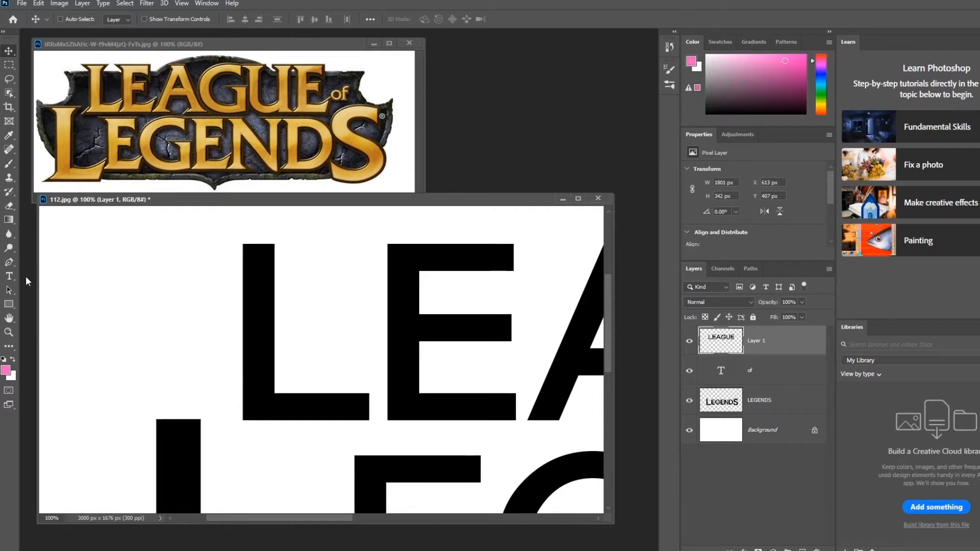
# Step: On a new layer, draw a rectangle about 40 × 30 px overlapping the upper-left corner of the L in LEAGUE
pyautogui.click(9, 304)
pyautogui.click(802, 550)
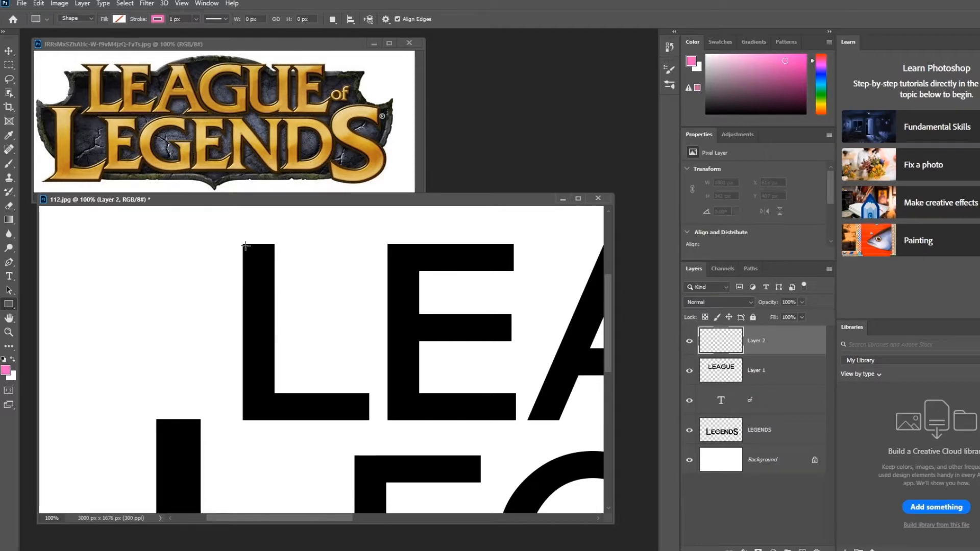
pyautogui.hotkey('ctrl', '+')
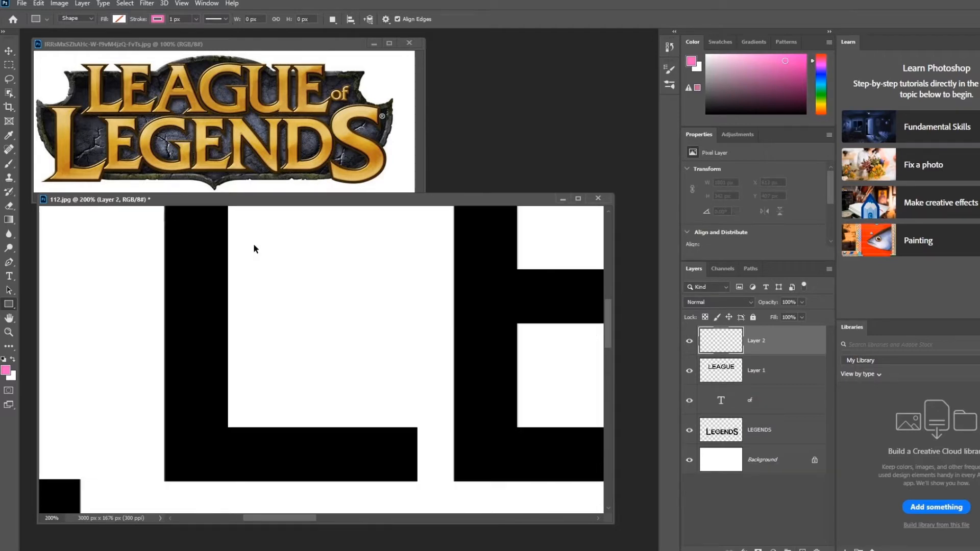
pyautogui.moveTo(233, 238); pyautogui.dragTo(280, 353)
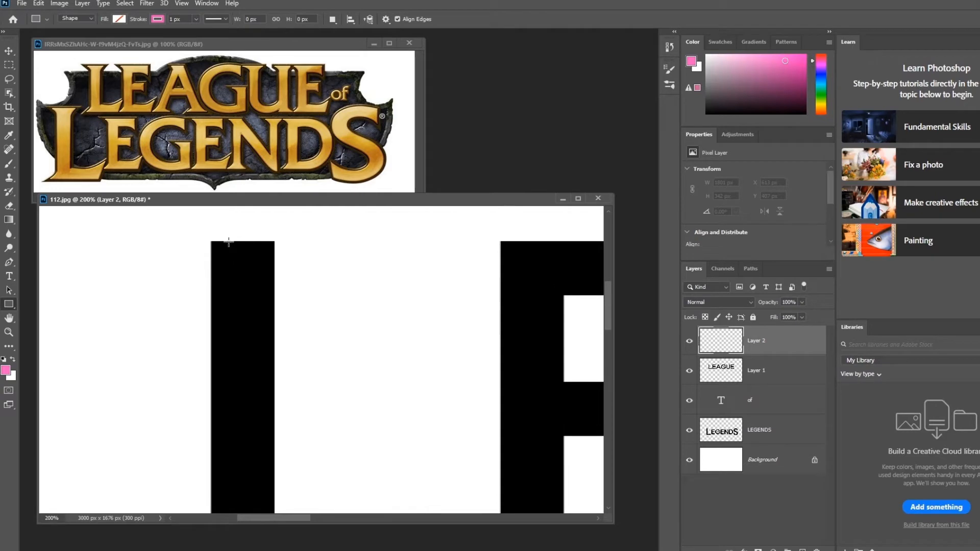
pyautogui.moveTo(231, 241); pyautogui.dragTo(189, 273)
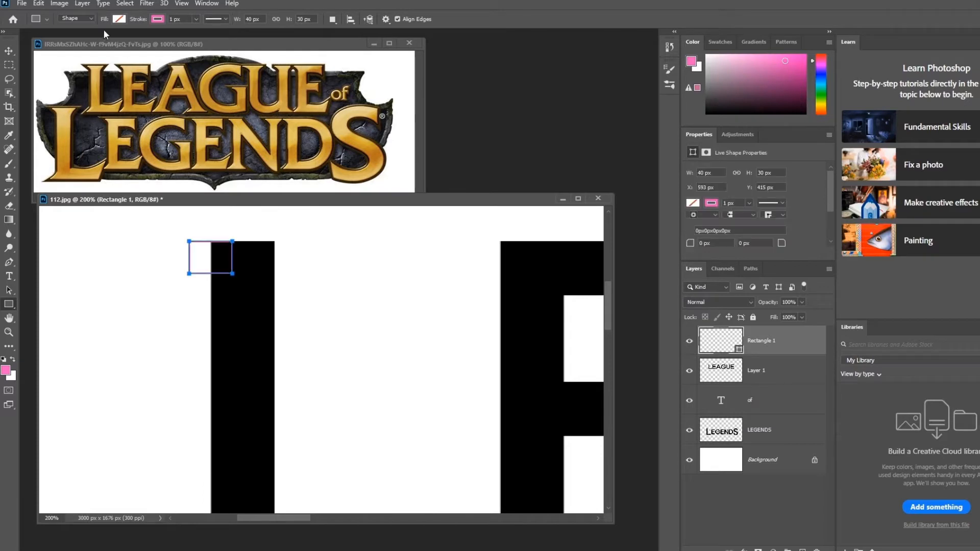
# Step: Give the small rectangle a black fill and no stroke
pyautogui.click(157, 19)
pyautogui.click(94, 41)
pyautogui.click(120, 18)
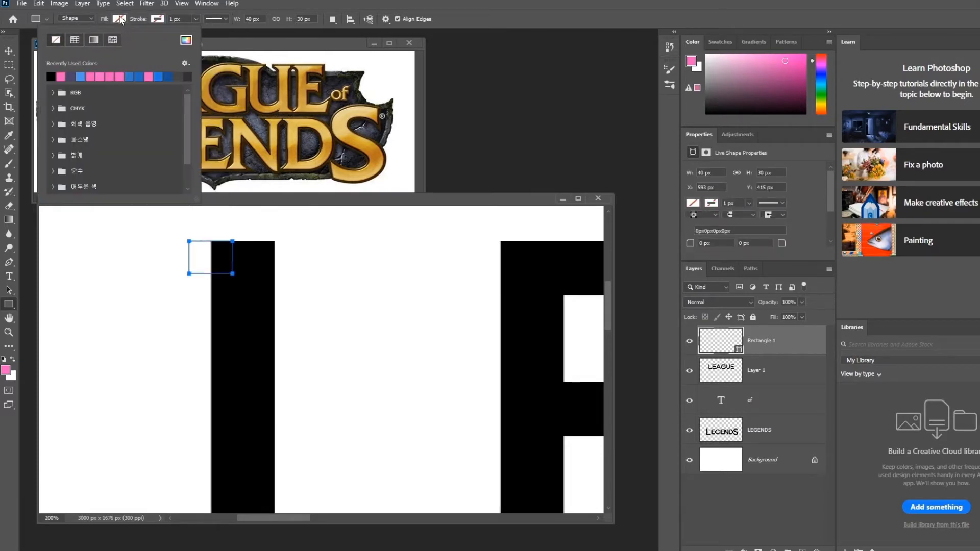
pyautogui.click(51, 77)
pyautogui.press('Return')
pyautogui.click(9, 51)
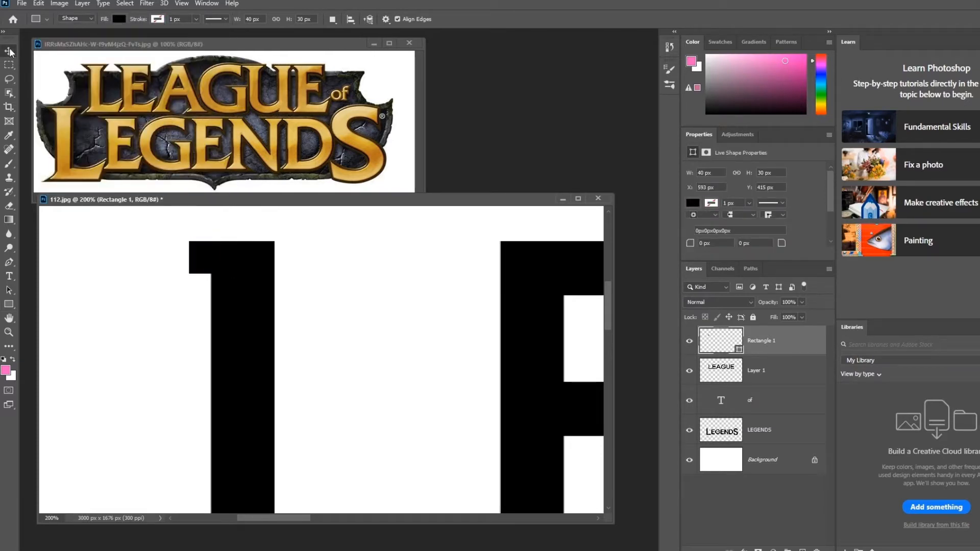
# Step: Rasterize the small rectangle and cut away its lower-left corner diagonally with the Lasso to form a pointed serif
pyautogui.rightClick(778, 341)
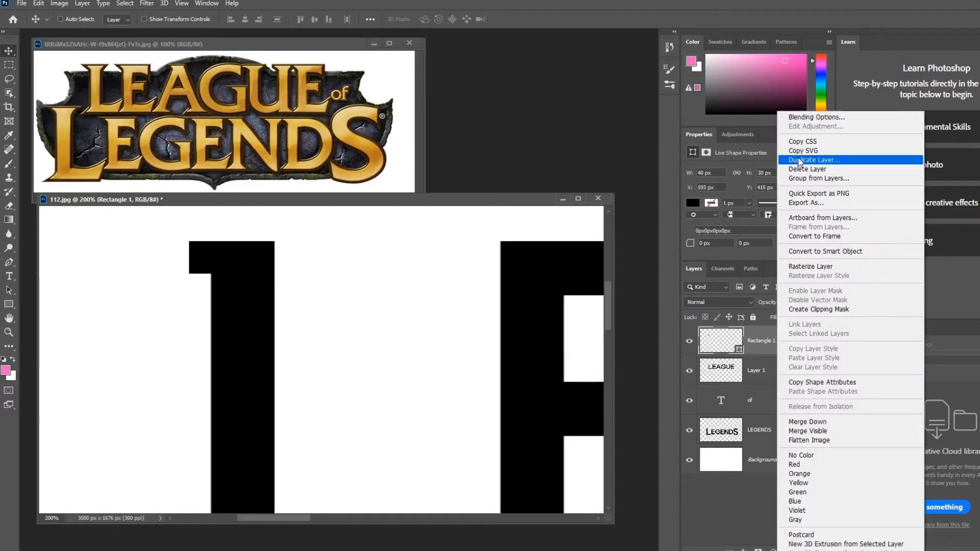
pyautogui.click(811, 267)
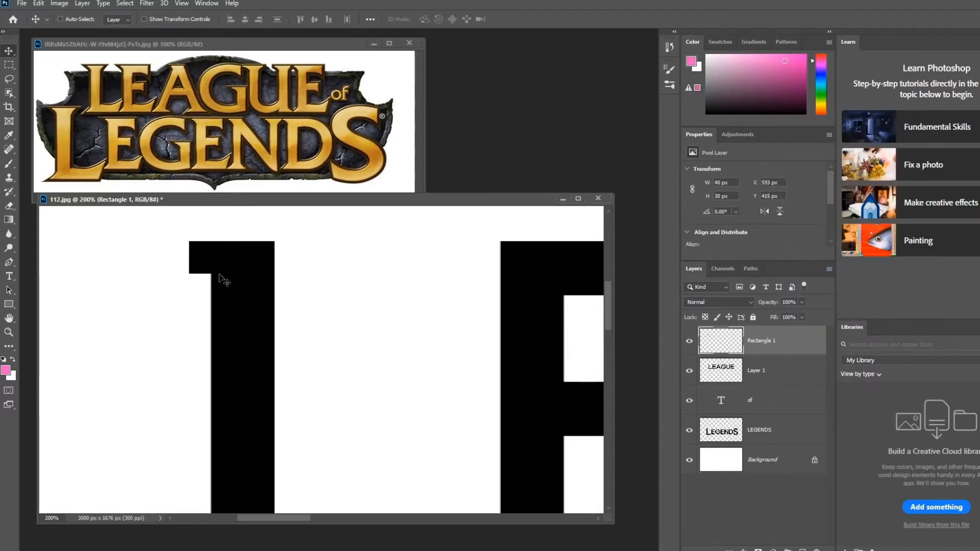
pyautogui.click(8, 79)
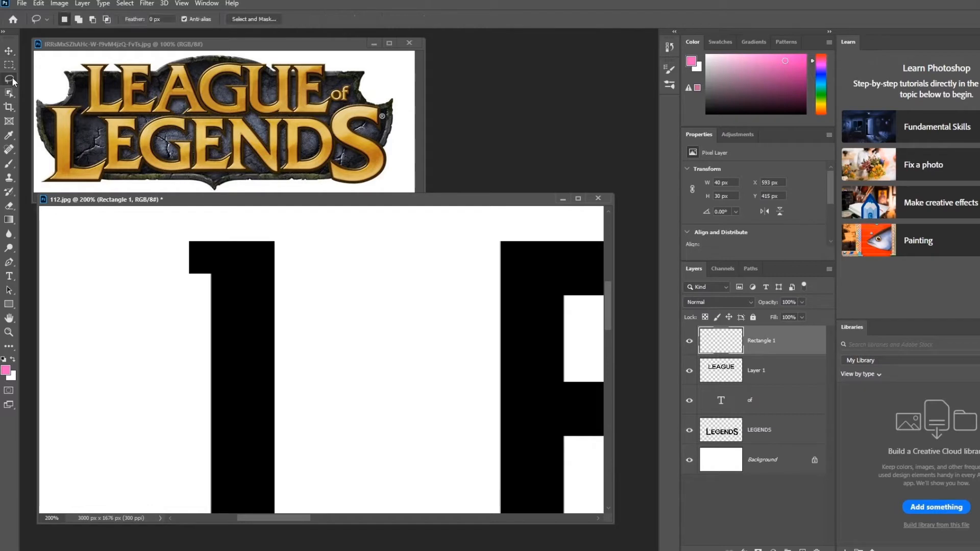
pyautogui.click(187, 235)
pyautogui.moveTo(235, 307)
pyautogui.mouseDown()
pyautogui.moveTo(111, 285)
pyautogui.moveTo(130, 253)
pyautogui.mouseUp()
pyautogui.click(130, 253)
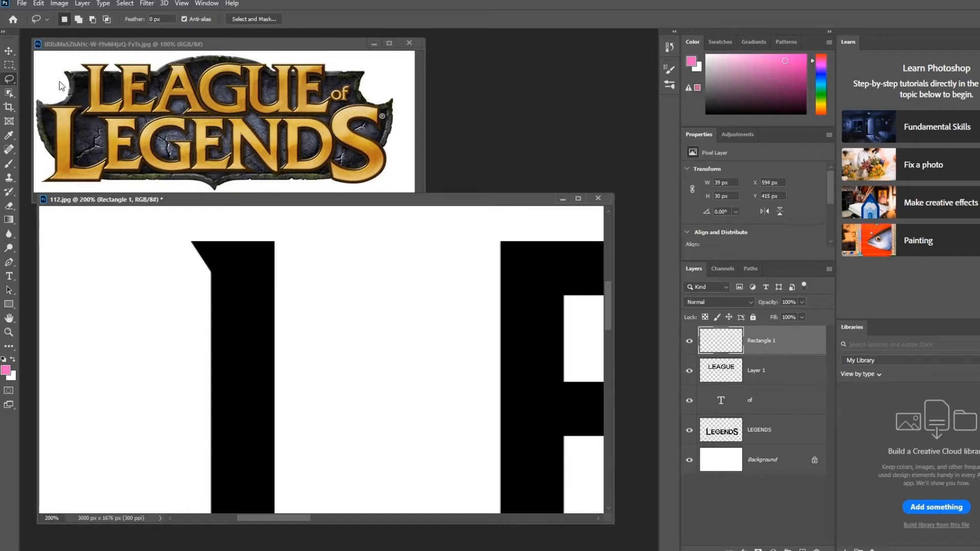
# Step: Duplicate the serif, flip the copy horizontally onto the right side of the L's stem, and merge both halves
pyautogui.press('v')
pyautogui.moveTo(311, 297); pyautogui.dragTo(289, 307)
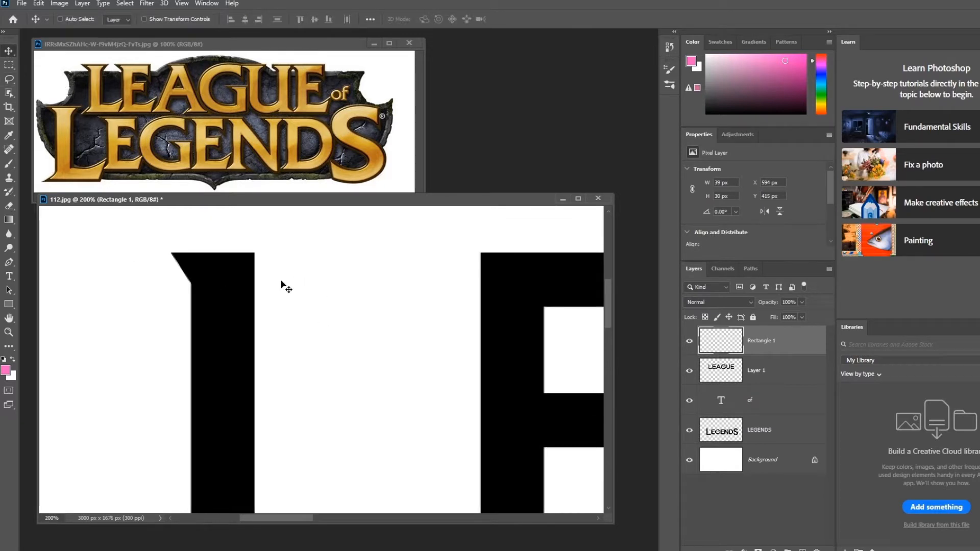
pyautogui.moveTo(217, 325); pyautogui.dragTo(208, 354)
pyautogui.moveTo(190, 308); pyautogui.dragTo(289, 309)
pyautogui.hotkey('ctrl', 't')
pyautogui.rightClick(289, 309)
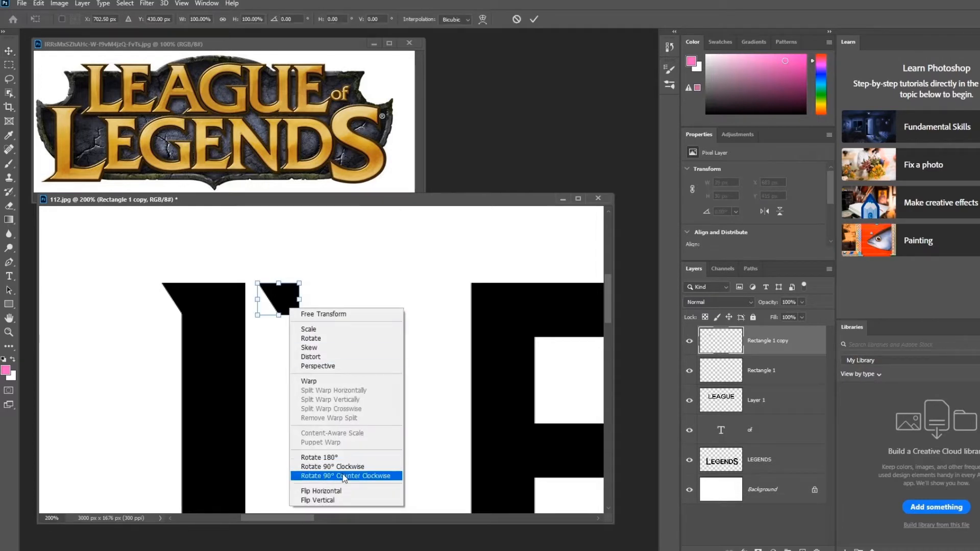
pyautogui.click(338, 495)
pyautogui.press('Return')
pyautogui.moveTo(322, 324); pyautogui.dragTo(289, 327)
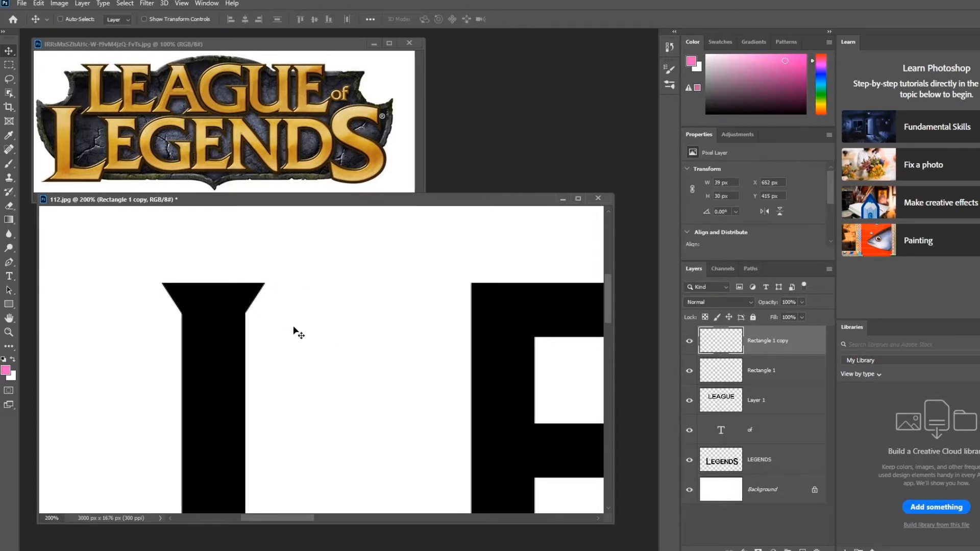
pyautogui.moveTo(368, 415); pyautogui.dragTo(378, 355)
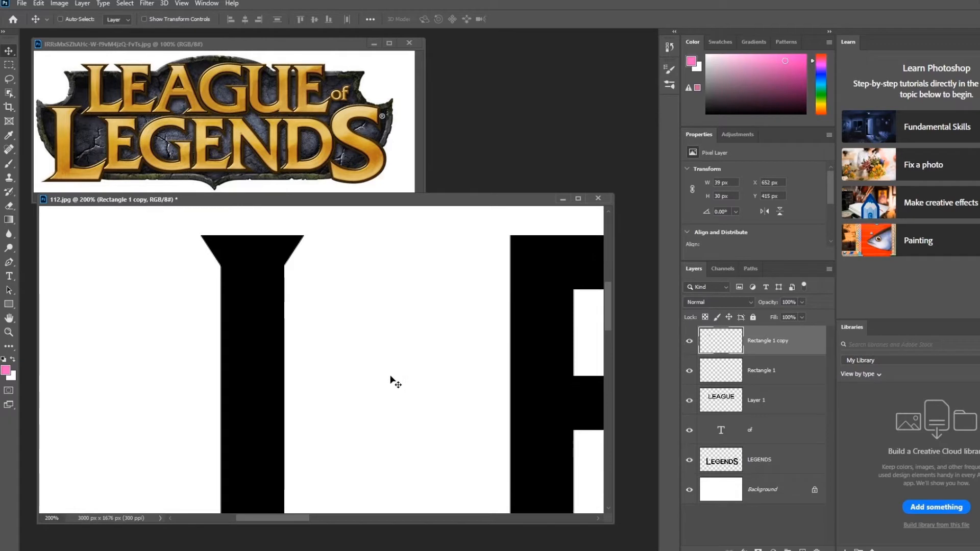
pyautogui.hotkey('ctrl', 'e')
# Step: Copy the finished serif onto the tops of both U stems in LEAGUE and merge the two copies
pyautogui.hotkey('ctrl', '-')
pyautogui.hotkey('ctrl', '-')
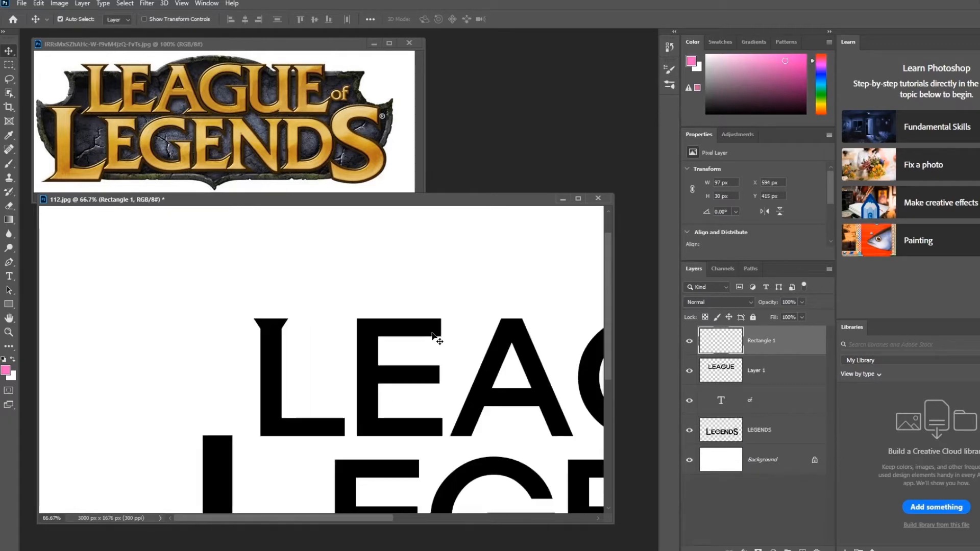
pyautogui.moveTo(416, 331); pyautogui.dragTo(560, 327)
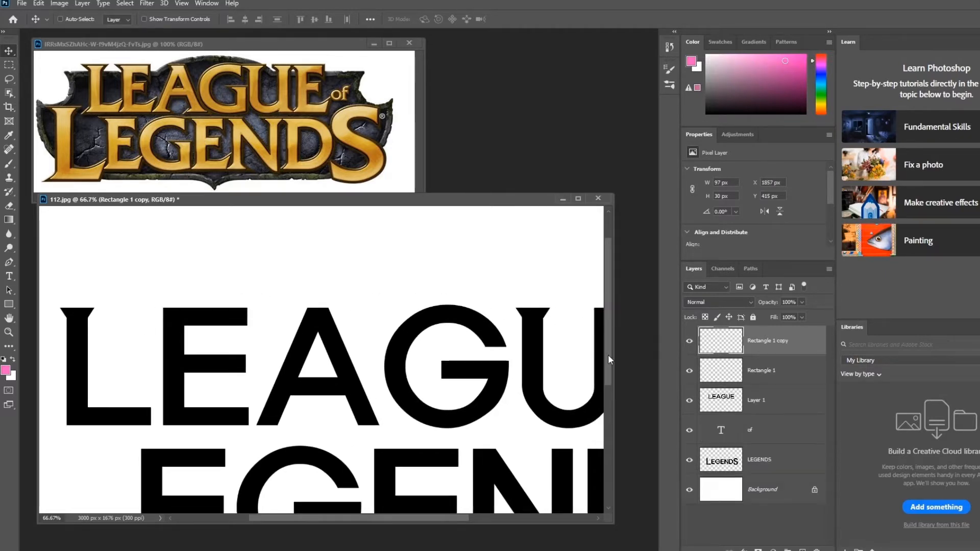
pyautogui.press('Right')
pyautogui.moveTo(572, 359); pyautogui.dragTo(450, 358)
pyautogui.moveTo(427, 323); pyautogui.dragTo(505, 322)
pyautogui.moveTo(450, 425); pyautogui.dragTo(444, 338)
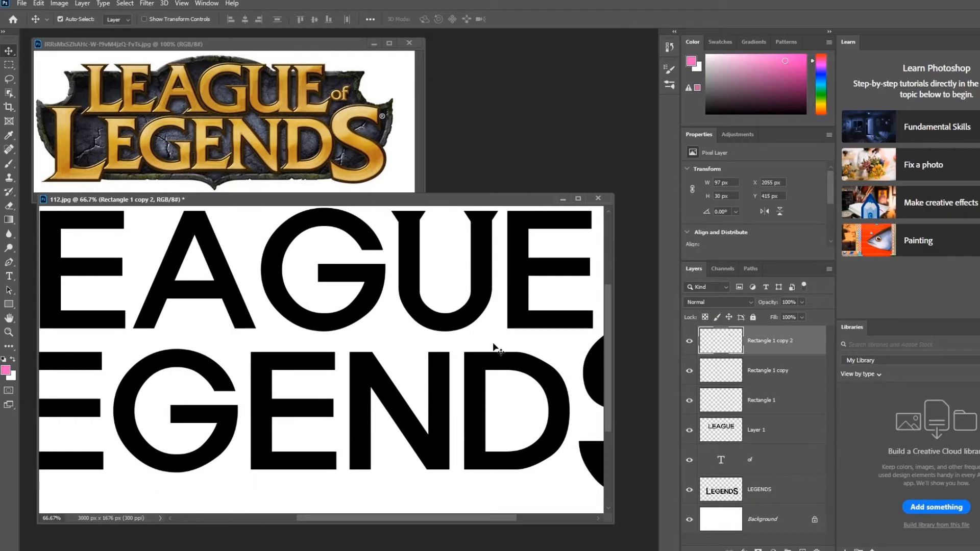
pyautogui.hotkey('ctrl', 'z')
# Step: Duplicate the L's top serif layer and flip the copy vertically
pyautogui.moveTo(444, 375); pyautogui.dragTo(549, 436)
pyautogui.moveTo(279, 333); pyautogui.dragTo(345, 332)
pyautogui.moveTo(148, 315); pyautogui.dragTo(215, 296)
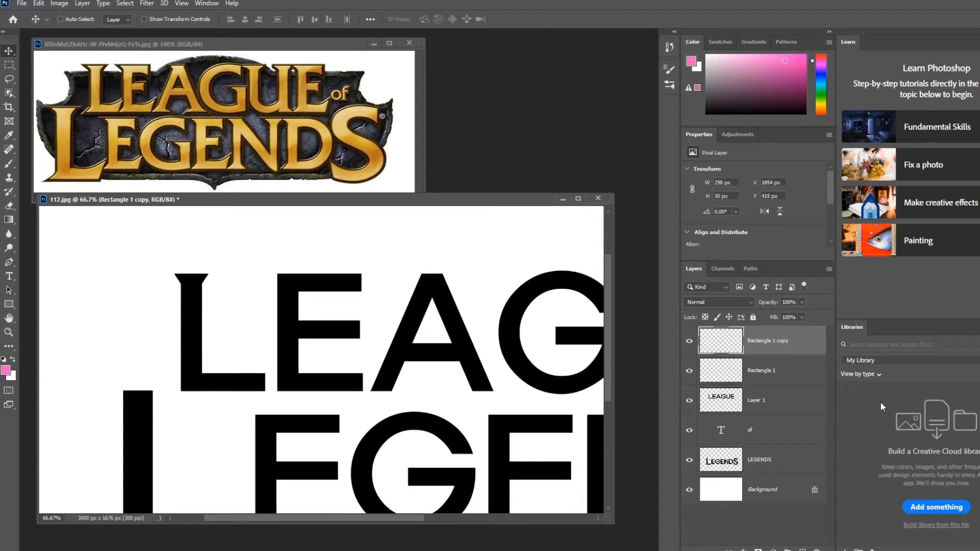
pyautogui.click(774, 380)
pyautogui.hotkey('ctrl', 'j')
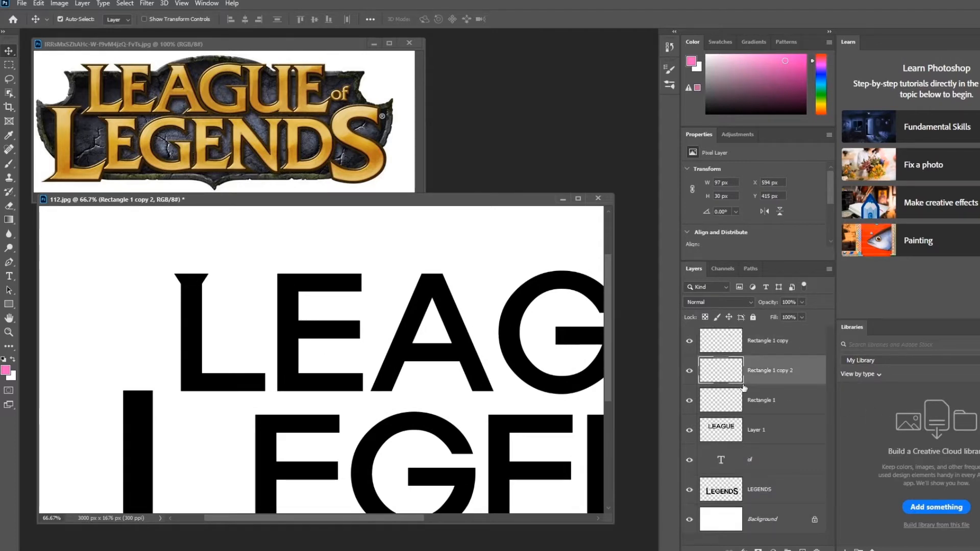
pyautogui.hotkey('ctrl', 't')
pyautogui.rightClick(193, 284)
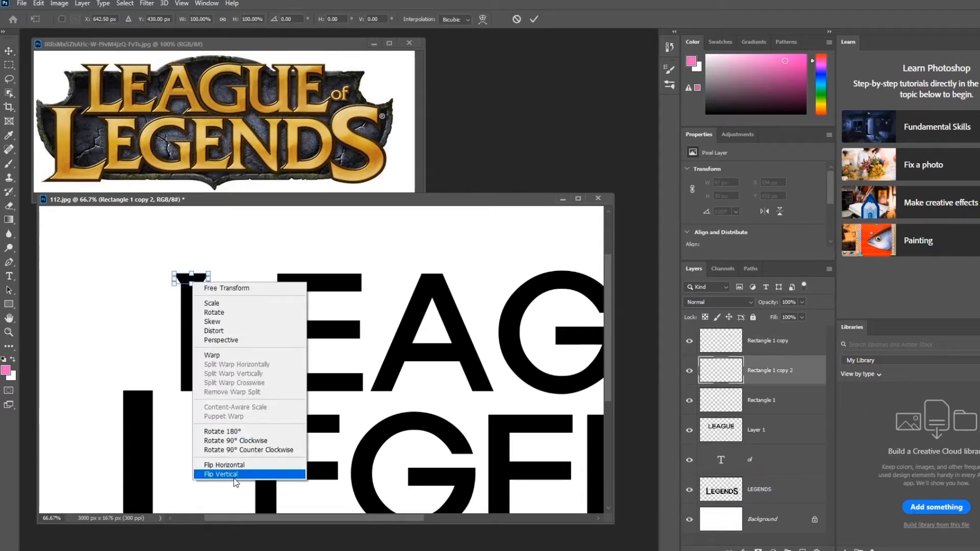
pyautogui.click(234, 476)
pyautogui.press('Return')
# Step: Move the flipped serif down to the base of the L's stem and merge it with the top serif layer
pyautogui.moveTo(212, 324); pyautogui.dragTo(209, 408)
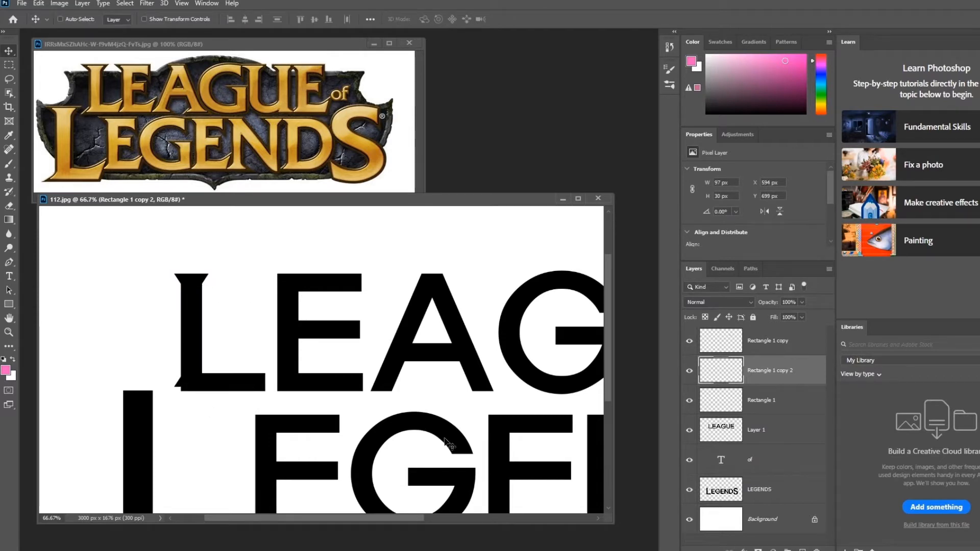
pyautogui.press('Down')
pyautogui.press('Down')
pyautogui.press('Down')
pyautogui.press('Down')
pyautogui.hotkey('ctrl', 'e')
# Step: Merge the two serif layers into the LEAGUE lettering layer
pyautogui.moveTo(365, 397); pyautogui.dragTo(446, 332)
pyautogui.hotkey('ctrl', '1')
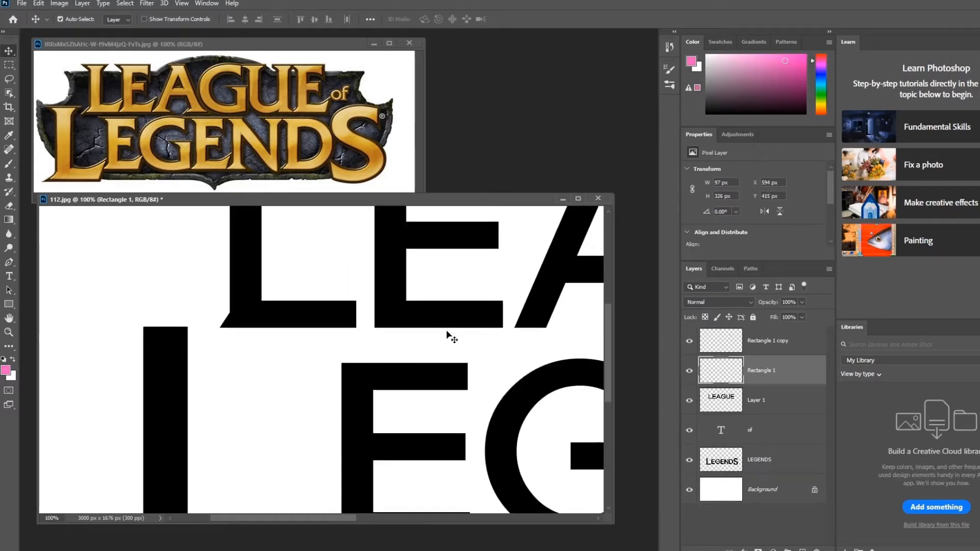
pyautogui.hotkey('ctrl', '+')
pyautogui.moveTo(407, 346); pyautogui.dragTo(412, 420)
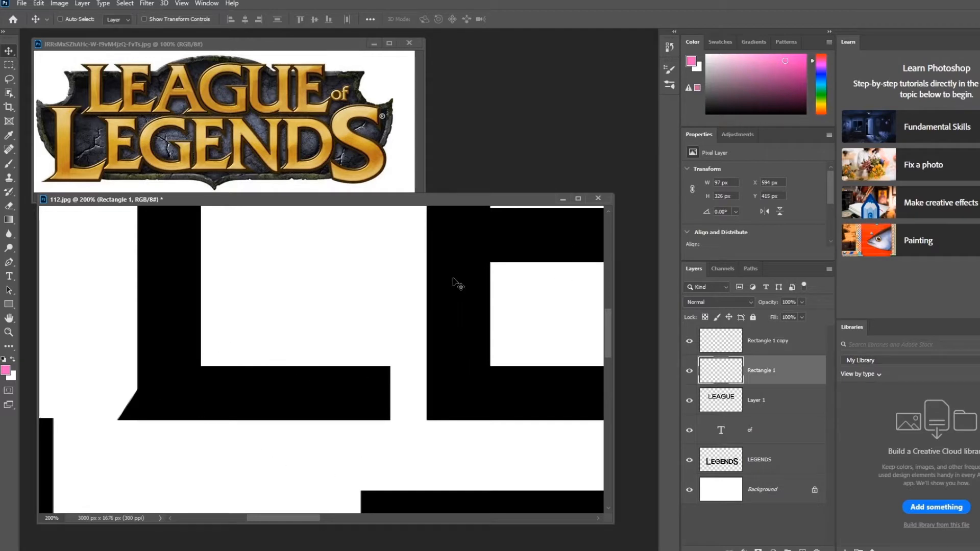
pyautogui.moveTo(302, 374); pyautogui.dragTo(306, 395)
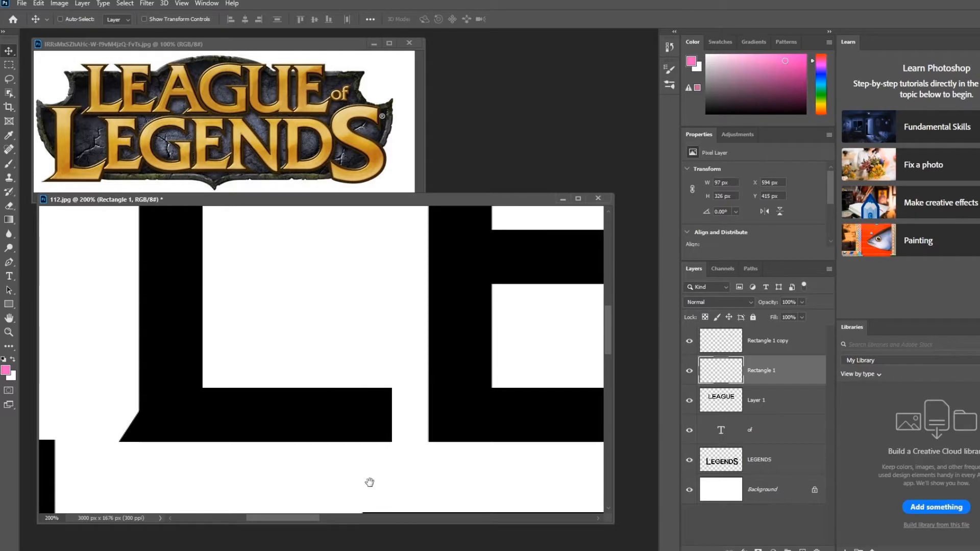
pyautogui.scroll(-1, 373, 475)
pyautogui.keyDown('shift'); pyautogui.click(763, 403); pyautogui.keyUp('shift')
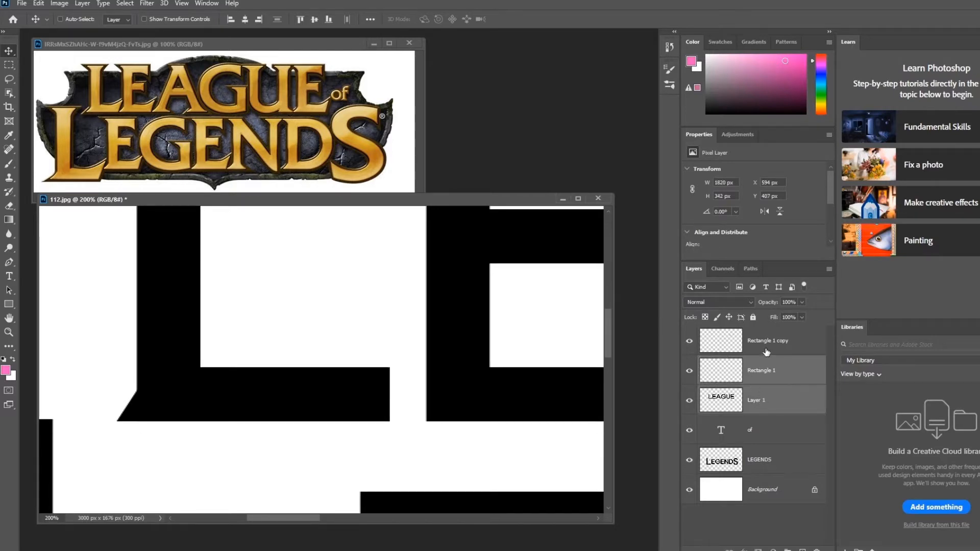
pyautogui.click(767, 347)
pyautogui.keyDown('shift'); pyautogui.click(752, 403); pyautogui.keyUp('shift')
pyautogui.hotkey('ctrl', 'e')
# Step: Start a Pen tool shape at the inner corner of LEAGUE's L, with a curve dipping into the middle of its foot
pyautogui.moveTo(273, 328); pyautogui.dragTo(294, 327)
pyautogui.click(9, 262)
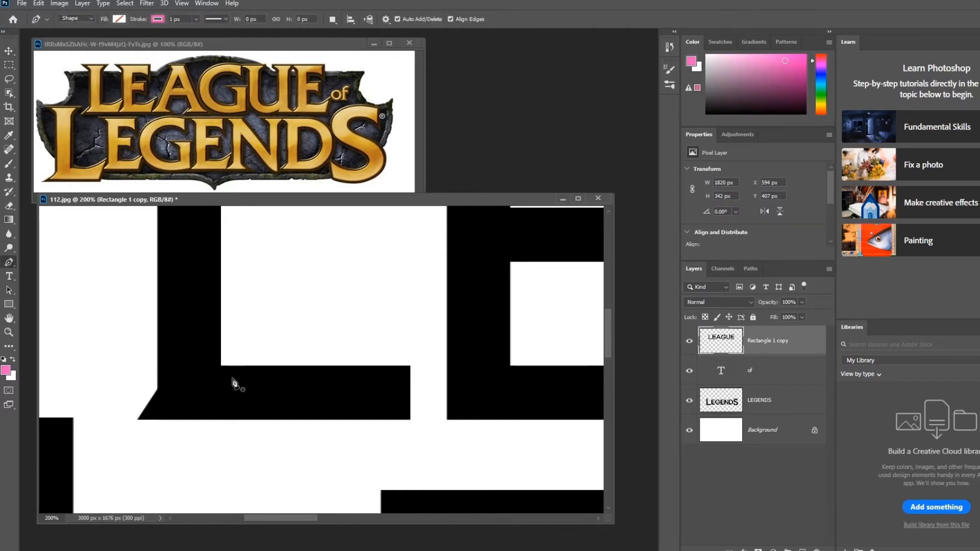
pyautogui.click(220, 367)
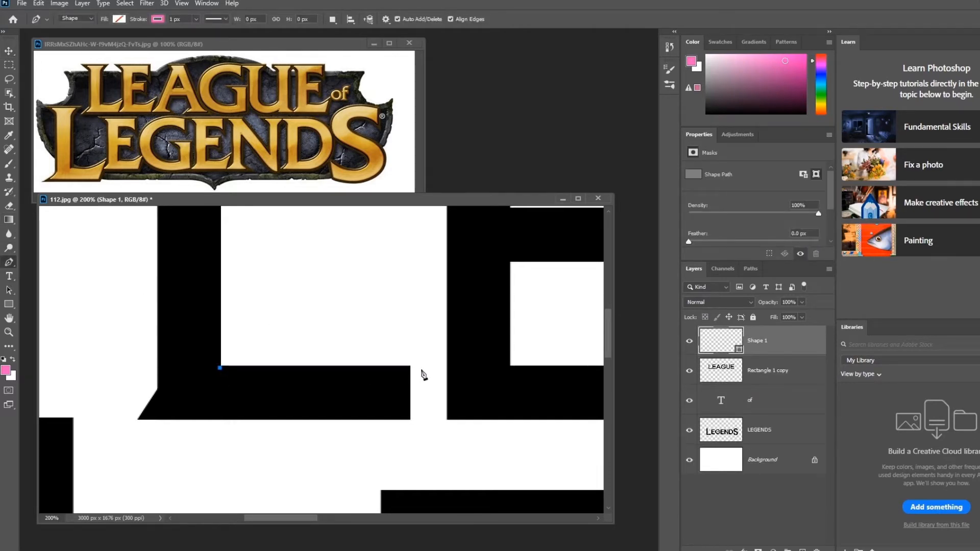
pyautogui.moveTo(434, 359)
pyautogui.mouseDown()
pyautogui.moveTo(504, 311)
pyautogui.moveTo(435, 359)
pyautogui.mouseUp()
pyautogui.moveTo(358, 384); pyautogui.dragTo(468, 414)
pyautogui.hotkey('ctrl', 'z')
pyautogui.moveTo(318, 384); pyautogui.dragTo(369, 410)
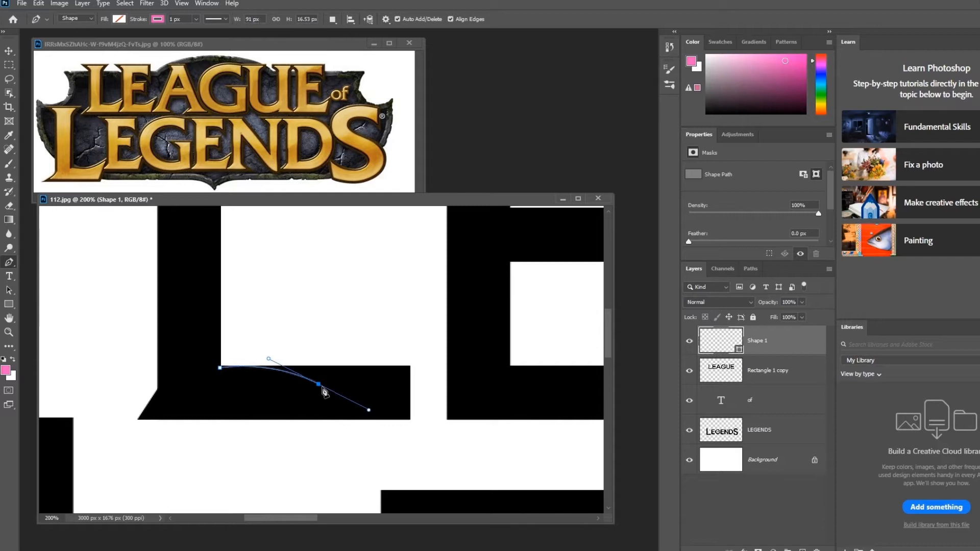
# Step: Sweep the path up to a pointed tip beyond the foot's end, then close it along the baseline back to the inner corner
pyautogui.moveTo(450, 345); pyautogui.dragTo(486, 291)
pyautogui.hotkey('ctrl', 'z')
pyautogui.moveTo(439, 341)
pyautogui.mouseDown()
pyautogui.moveTo(462, 285)
pyautogui.moveTo(432, 332)
pyautogui.moveTo(448, 295)
pyautogui.moveTo(441, 268)
pyautogui.moveTo(467, 263)
pyautogui.moveTo(462, 286)
pyautogui.mouseUp()
pyautogui.hotkey('ctrl', 'z')
pyautogui.keyDown('alt'); pyautogui.click(430, 332); pyautogui.keyUp('alt')
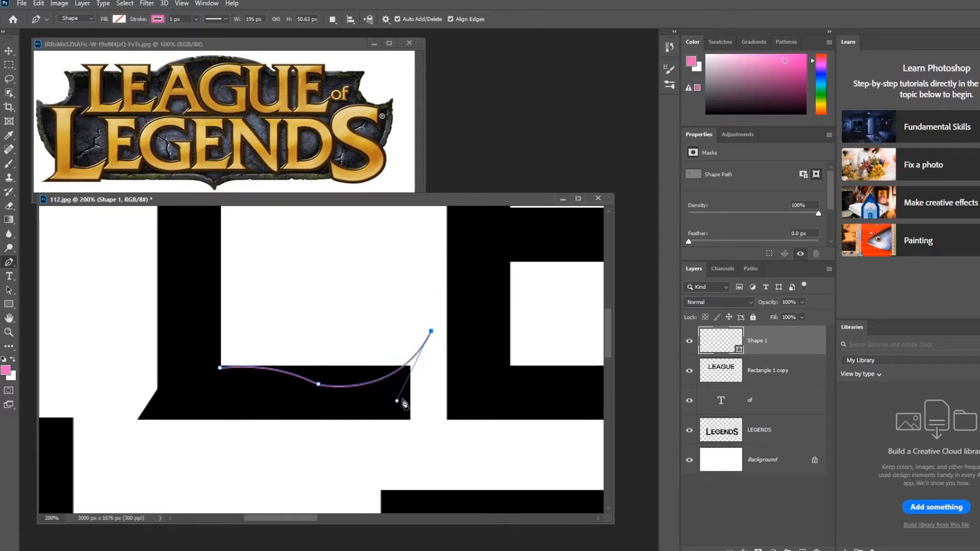
pyautogui.click(395, 420)
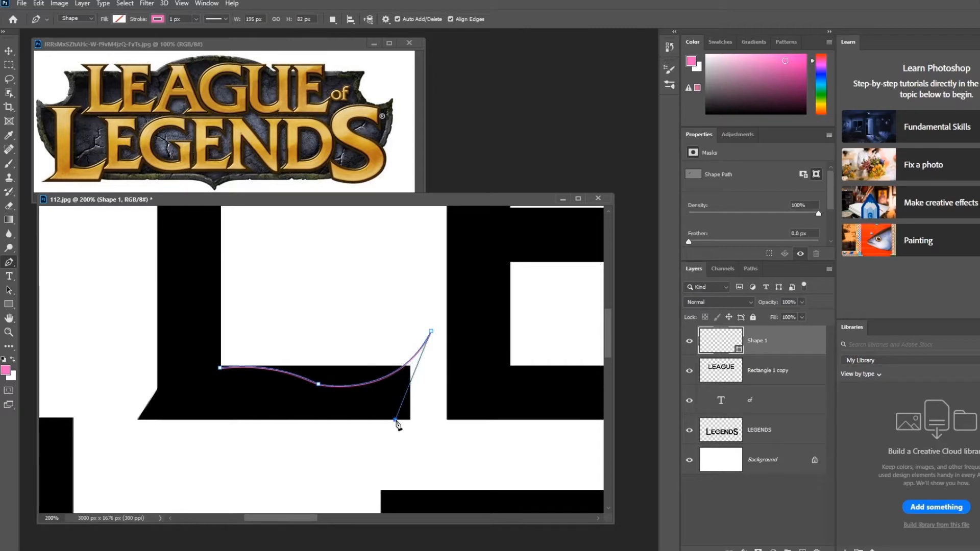
pyautogui.click(213, 418)
pyautogui.click(220, 369)
# Step: Give the curved foot shape no stroke and a black fill, and nudge it slightly upward
pyautogui.click(161, 19)
pyautogui.click(92, 41)
pyautogui.click(120, 20)
pyautogui.click(50, 77)
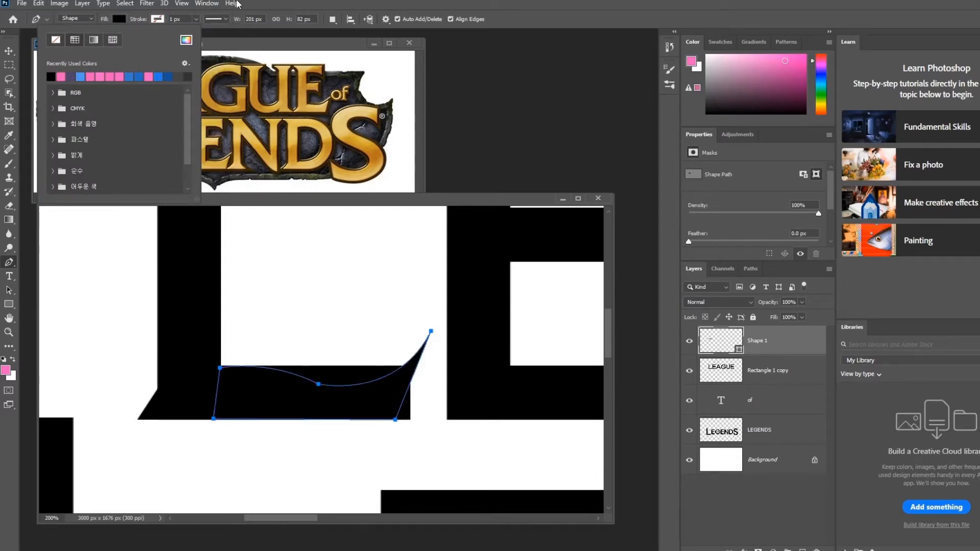
pyautogui.press('Return')
pyautogui.click(9, 51)
pyautogui.moveTo(378, 397); pyautogui.dragTo(380, 387)
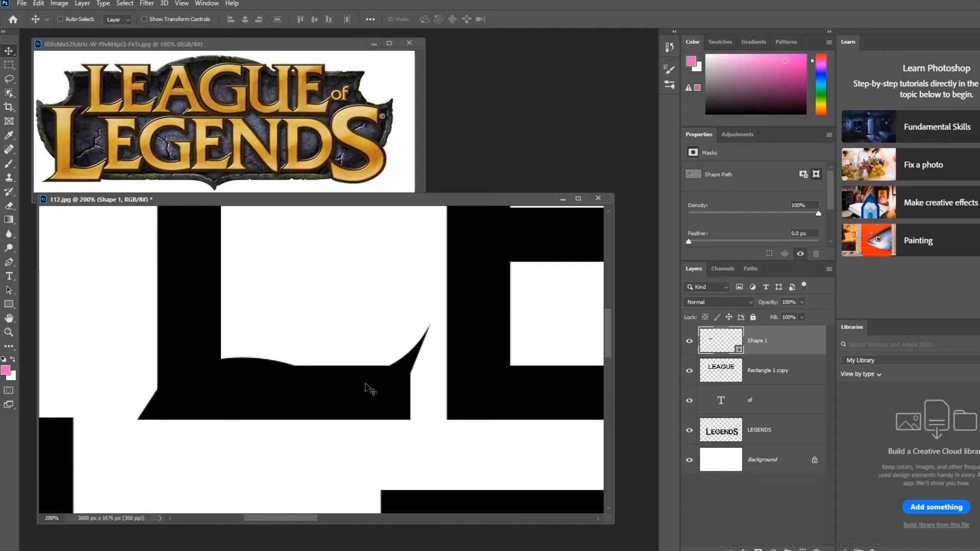
# Step: Select by the foot shape's outline and erase the L's original square foot outside it on the LEAGUE layer
pyautogui.keyDown('ctrl'); pyautogui.click(717, 352); pyautogui.keyUp('ctrl')
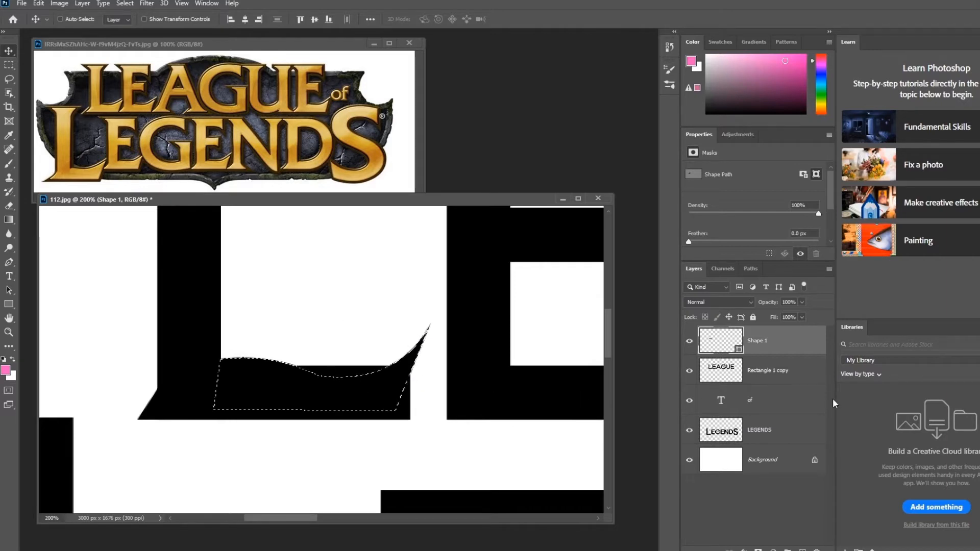
pyautogui.click(789, 380)
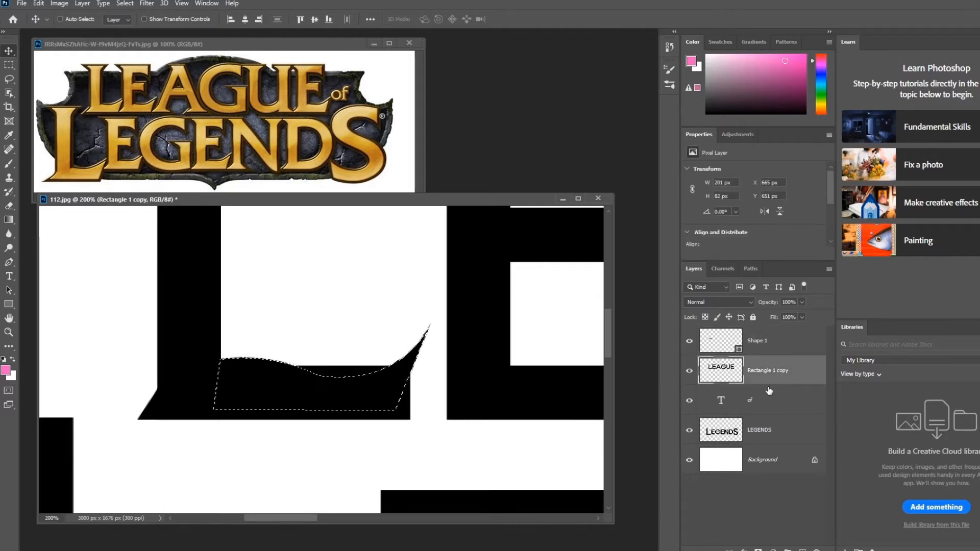
pyautogui.press('e')
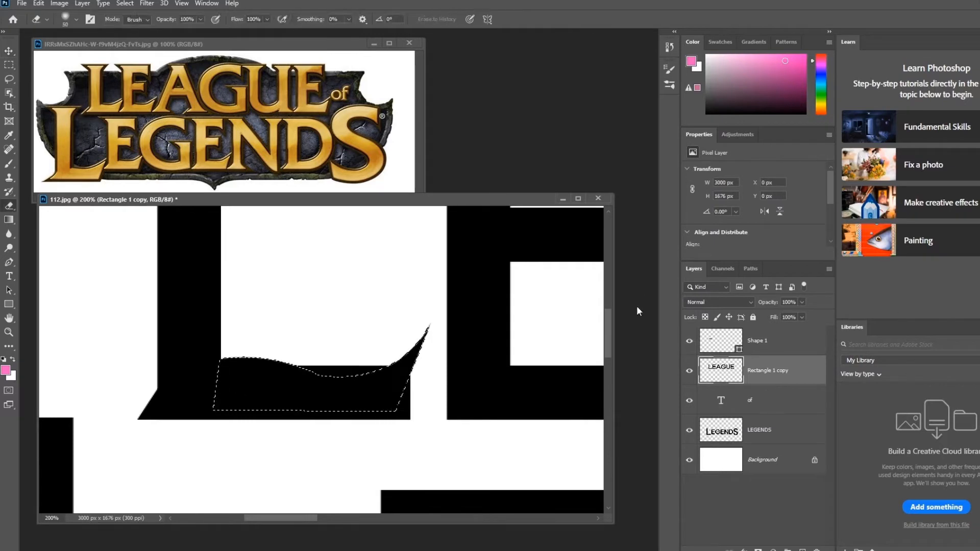
pyautogui.moveTo(323, 356)
pyautogui.mouseDown()
pyautogui.moveTo(357, 366)
pyautogui.moveTo(304, 361)
pyautogui.moveTo(396, 342)
pyautogui.moveTo(388, 390)
pyautogui.moveTo(406, 364)
pyautogui.moveTo(401, 417)
pyautogui.moveTo(377, 422)
pyautogui.mouseUp()
# Step: Lower the foot shape onto the L's baseline, duplicate it, and merge both shapes into the LEAGUE layer
pyautogui.click(758, 342)
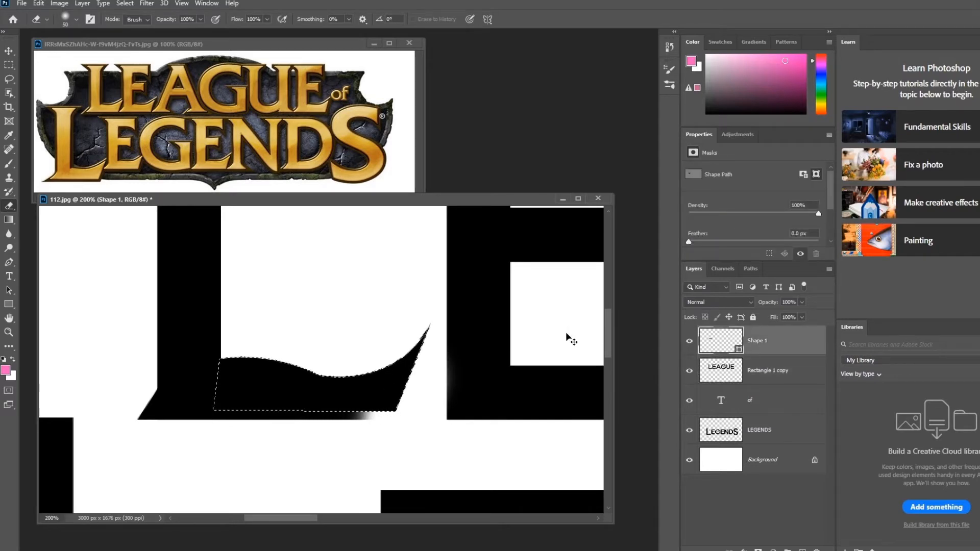
pyautogui.press('v')
pyautogui.moveTo(415, 384); pyautogui.dragTo(399, 398)
pyautogui.hotkey('ctrl', 'j')
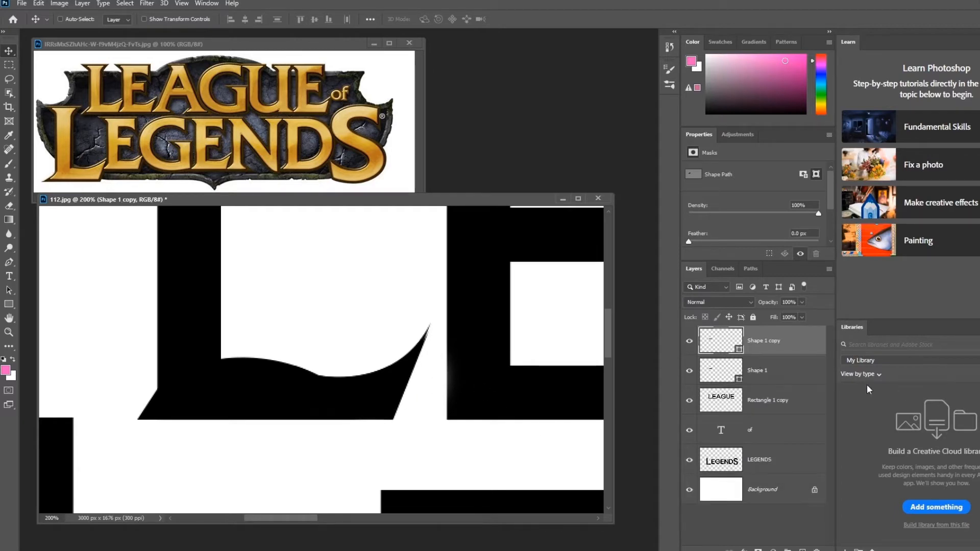
pyautogui.keyDown('shift'); pyautogui.click(785, 412); pyautogui.keyUp('shift')
pyautogui.hotkey('ctrl', 'e')
pyautogui.moveTo(428, 339); pyautogui.dragTo(448, 401)
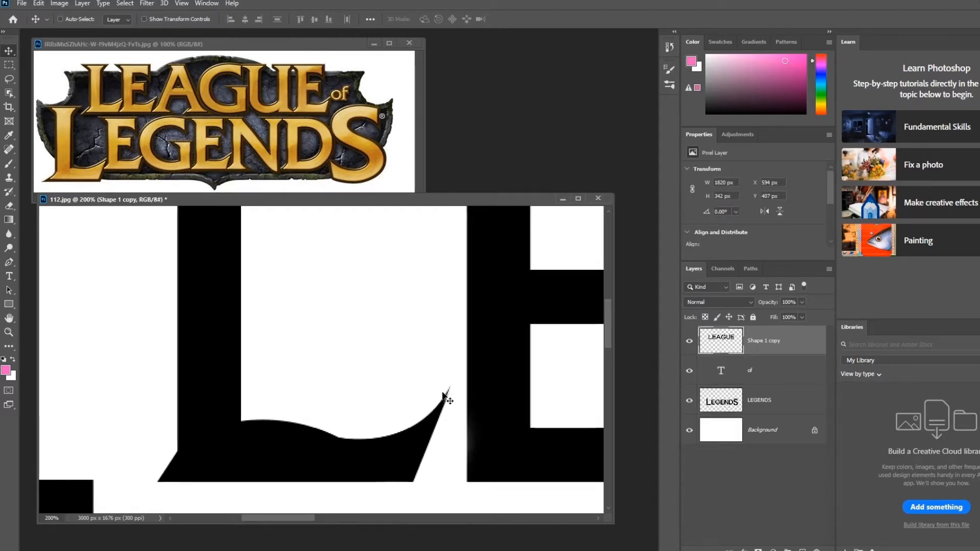
pyautogui.press('e')
pyautogui.scroll(5, 416, 398)
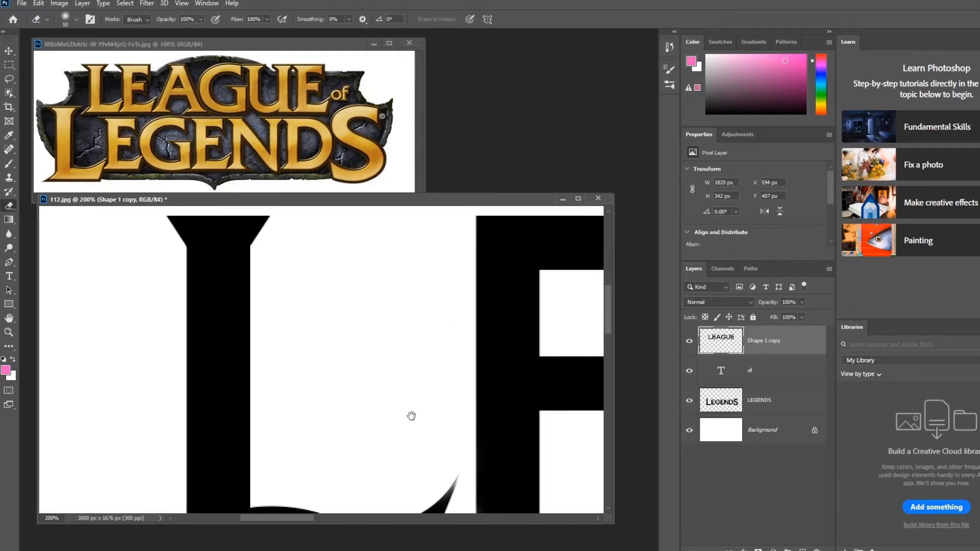
pyautogui.hotkey('ctrl', '-')
pyautogui.hotkey('ctrl', '-')
pyautogui.moveTo(483, 431); pyautogui.dragTo(185, 314)
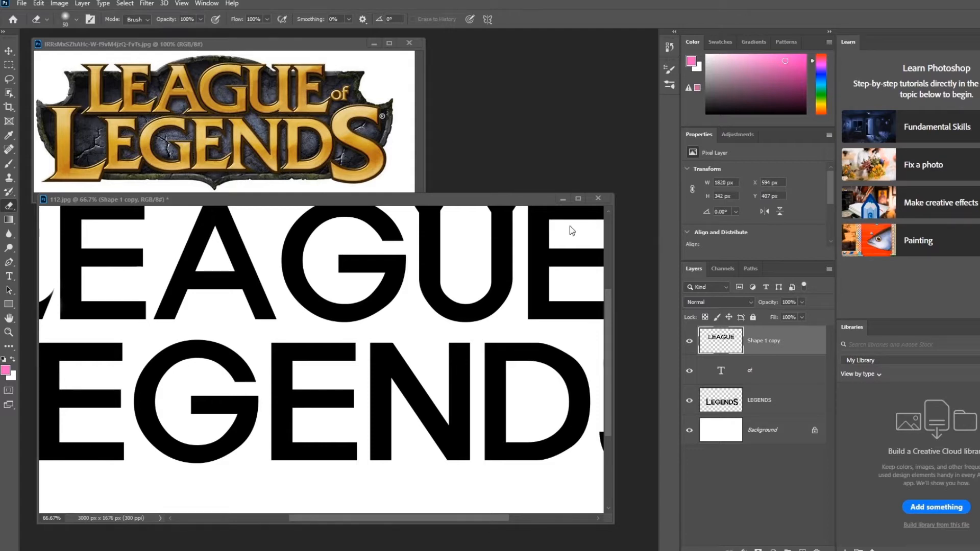
pyautogui.moveTo(487, 203); pyautogui.dragTo(511, 223)
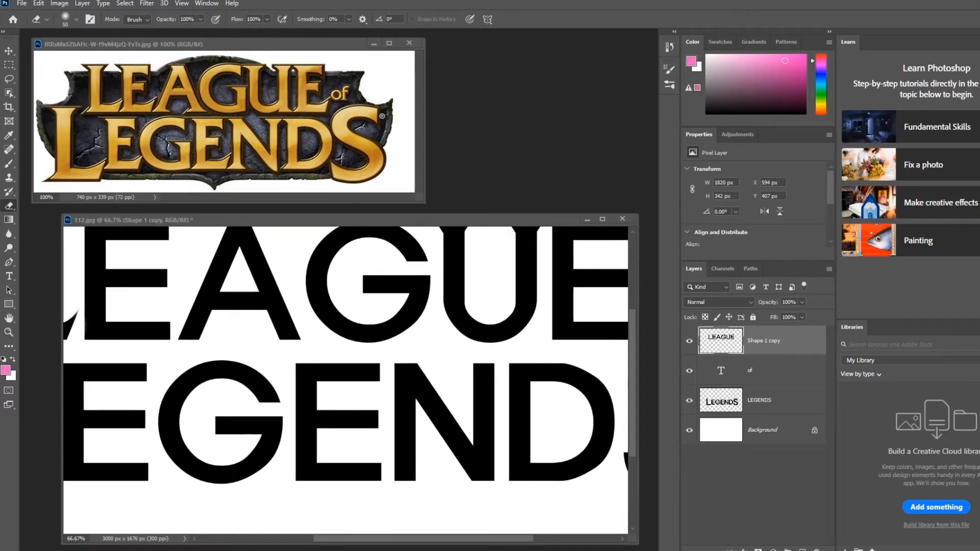
# Step: Open the finished lettering file lol.psd from the desktop and close 112.jpg
pyautogui.click(22, 3)
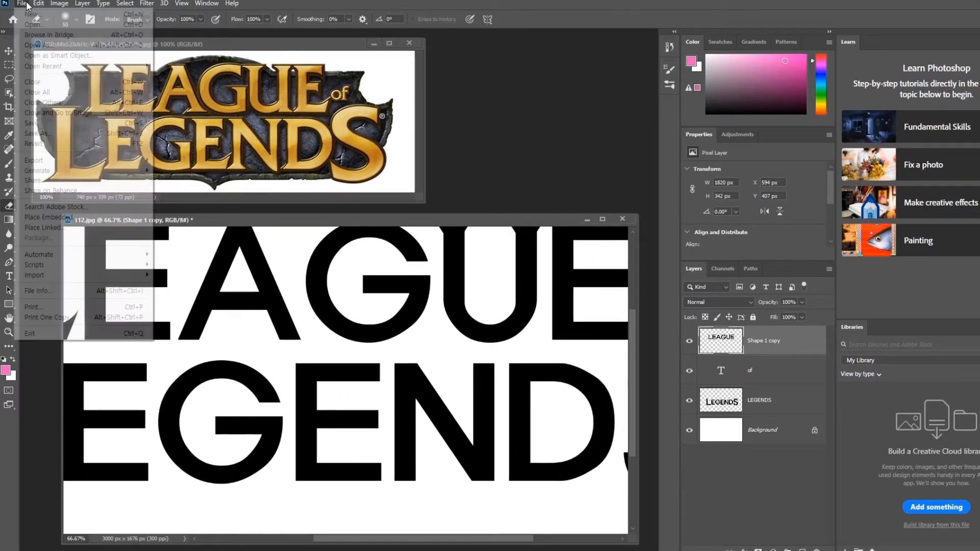
pyautogui.click(61, 24)
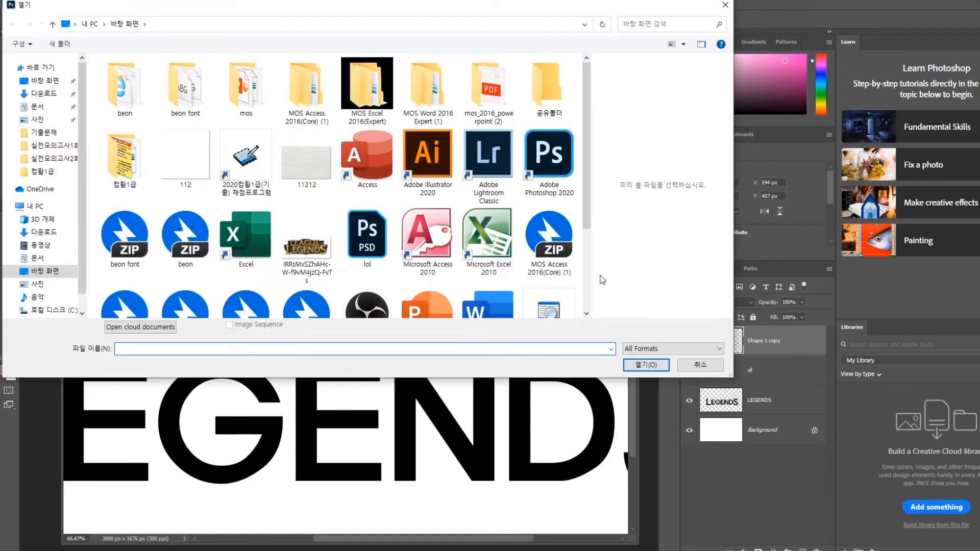
pyautogui.scroll(-3, 594, 226)
pyautogui.scroll(3, 595, 246)
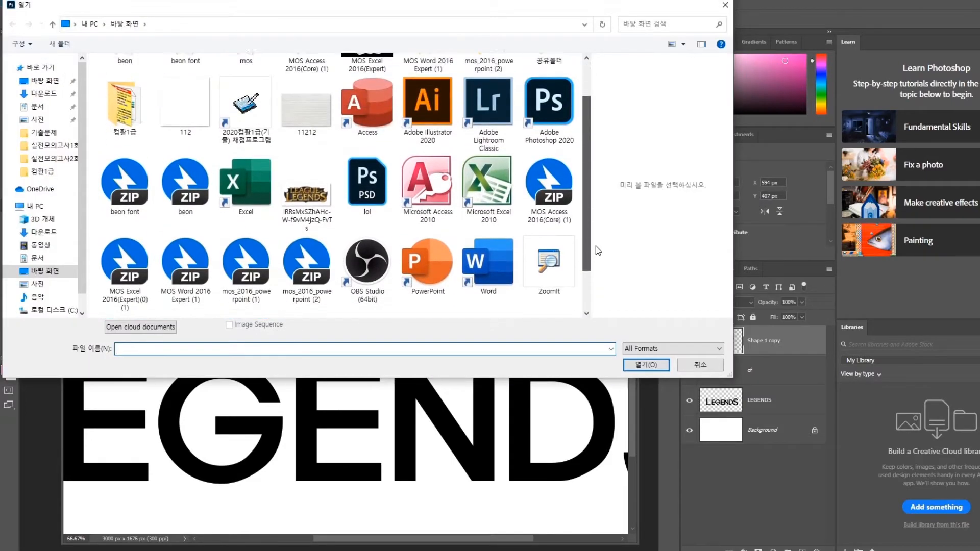
pyautogui.scroll(-2, 600, 212)
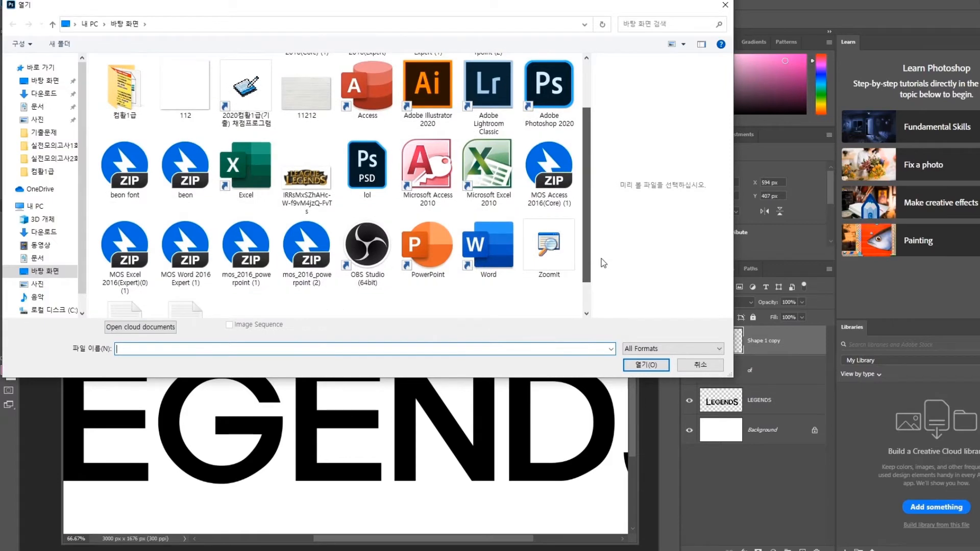
pyautogui.click(353, 172)
pyautogui.doubleClick(352, 170)
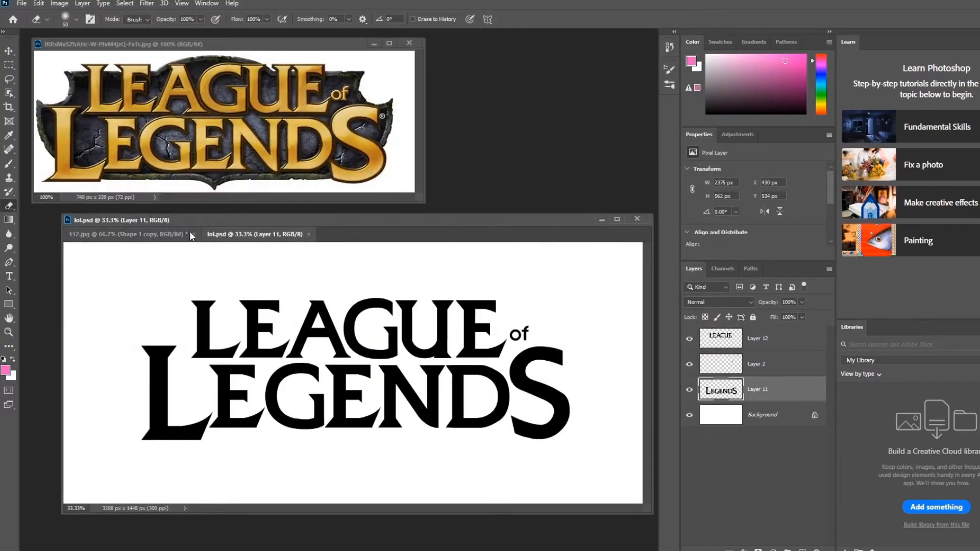
pyautogui.hotkey('ctrl', 'w')
pyautogui.hotkey('ctrl', 'w')
pyautogui.click(512, 208)
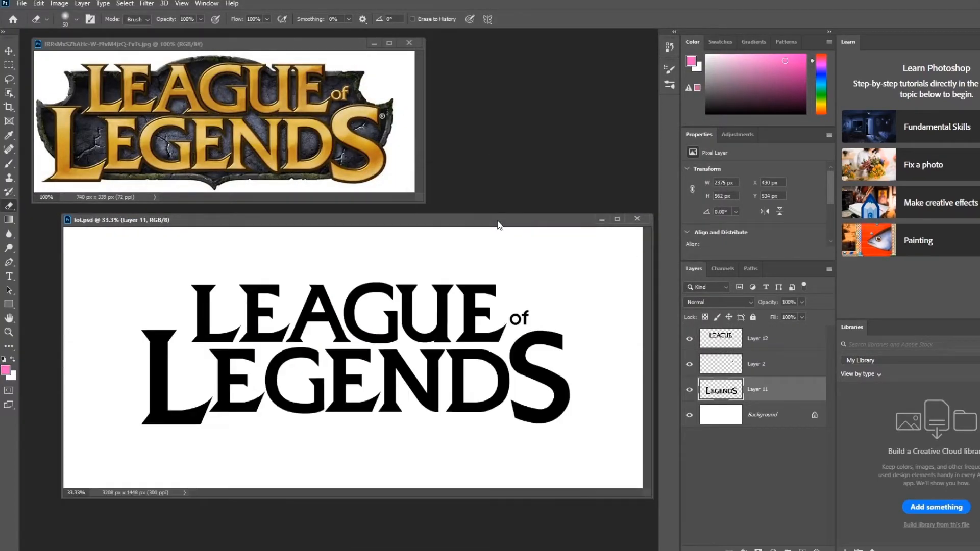
# Step: Add a Gradient Overlay to the LEAGUE lettering layer and set its style to Linear
pyautogui.click(8, 52)
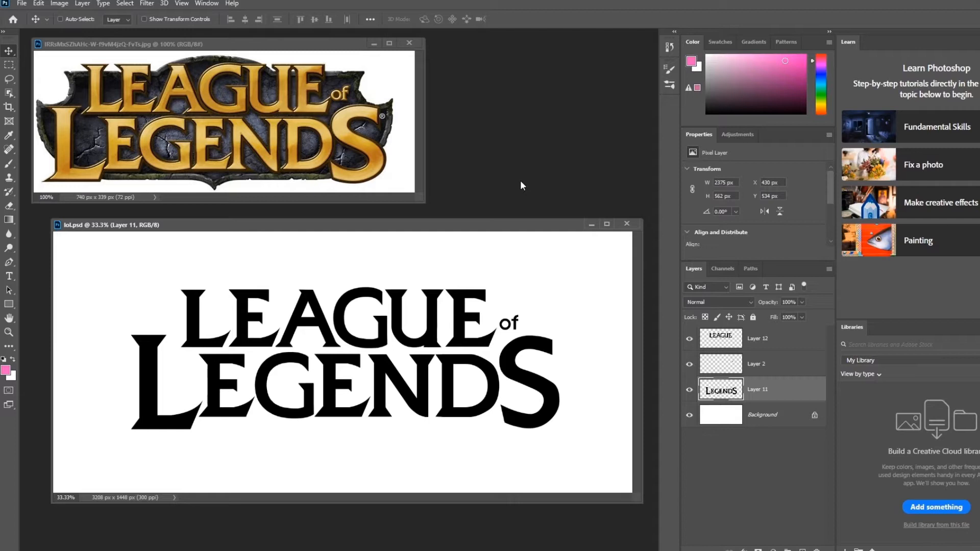
pyautogui.click(715, 340)
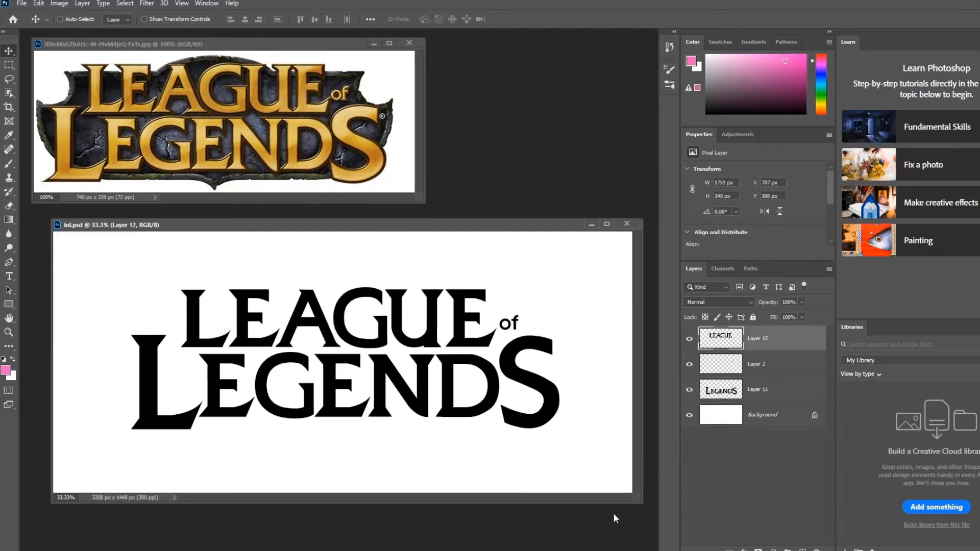
pyautogui.click(743, 549)
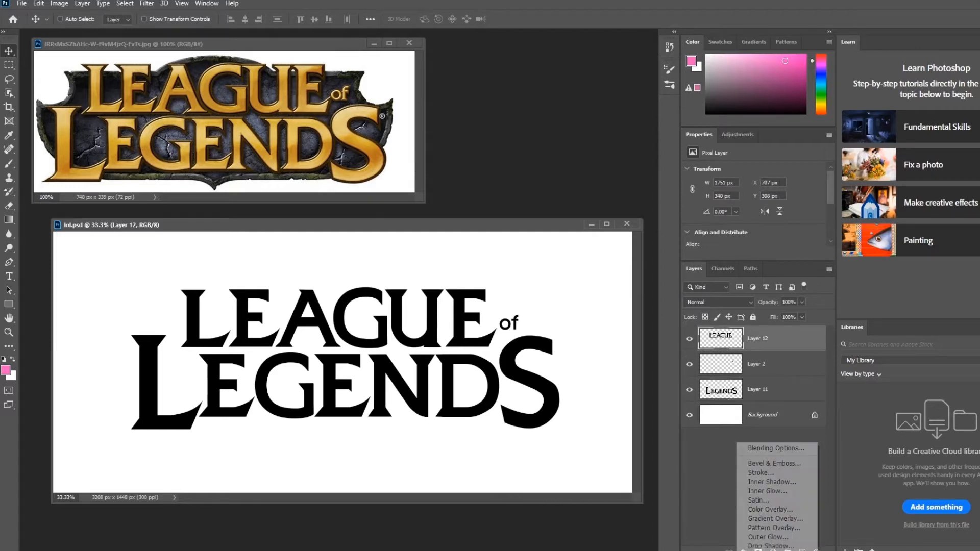
pyautogui.click(781, 519)
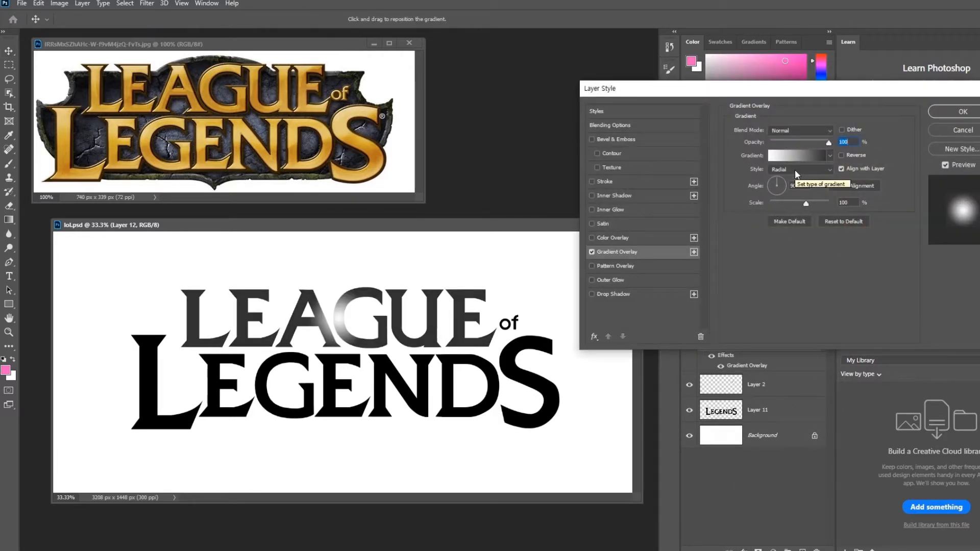
pyautogui.click(796, 174)
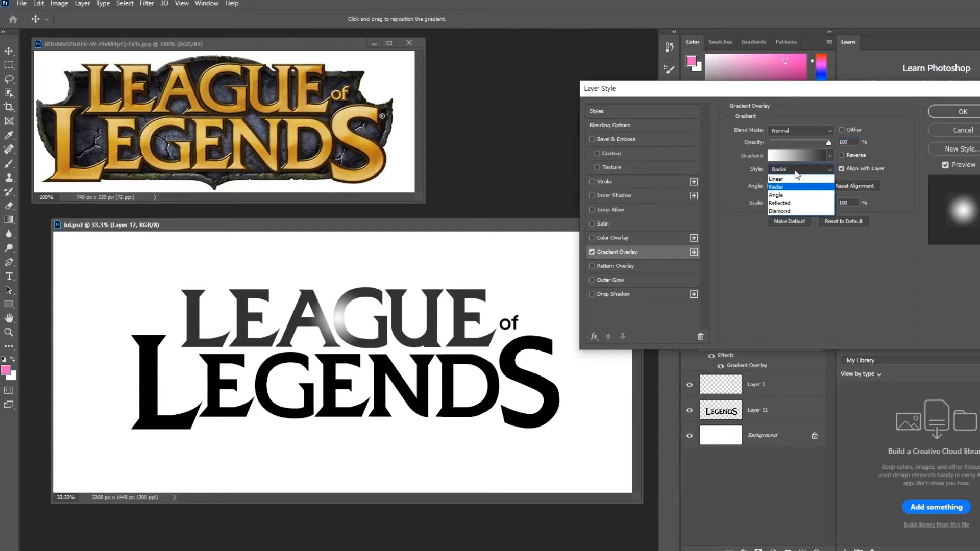
pyautogui.click(785, 179)
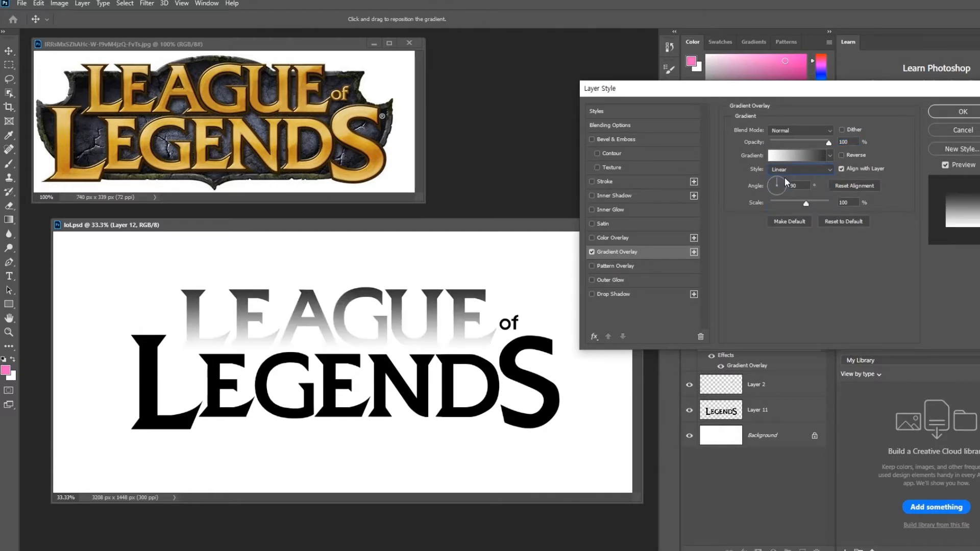
# Step: Add a 50% color stop to LEAGUE's overlay gradient and set its end stop to pale gold e0d18c sampled from the reference
pyautogui.click(799, 156)
pyautogui.moveTo(754, 82); pyautogui.dragTo(754, 75)
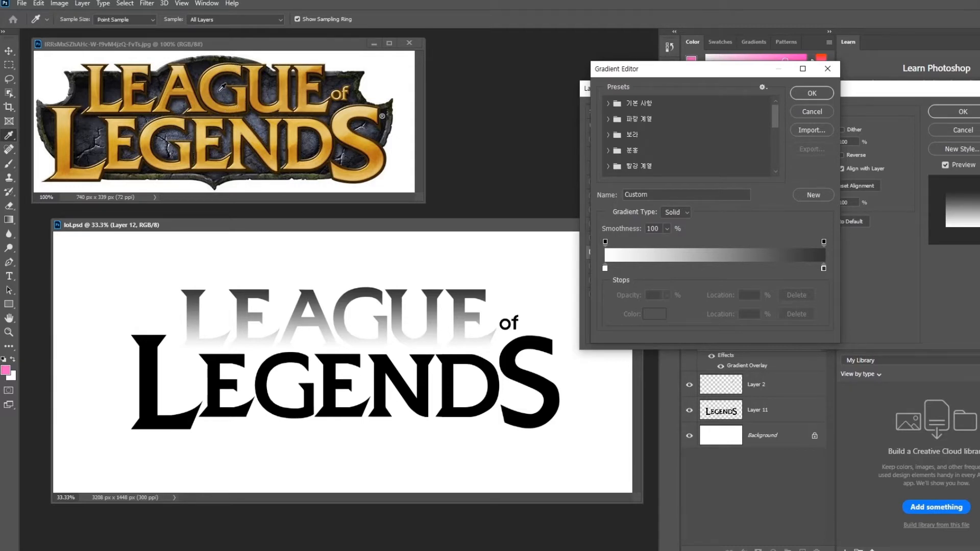
pyautogui.click(714, 268)
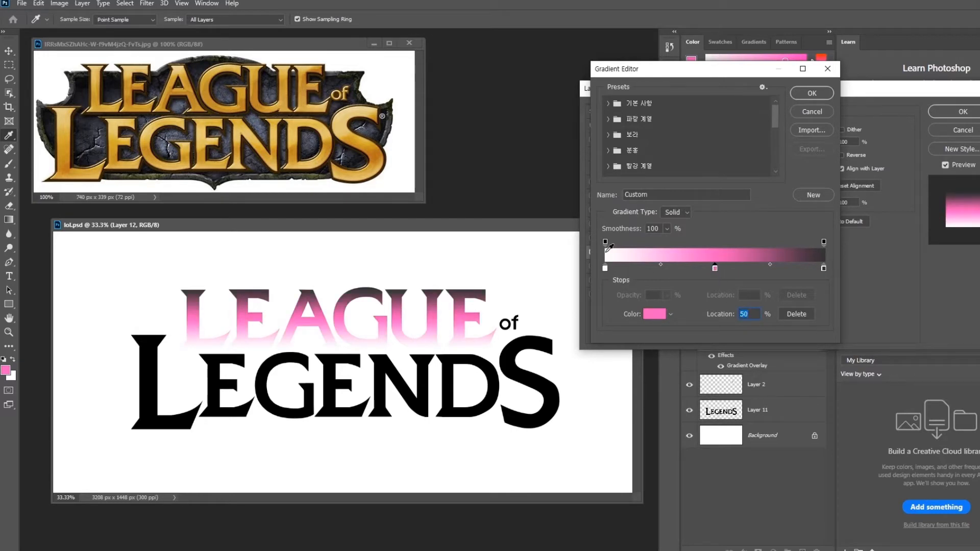
pyautogui.click(823, 269)
pyautogui.click(653, 314)
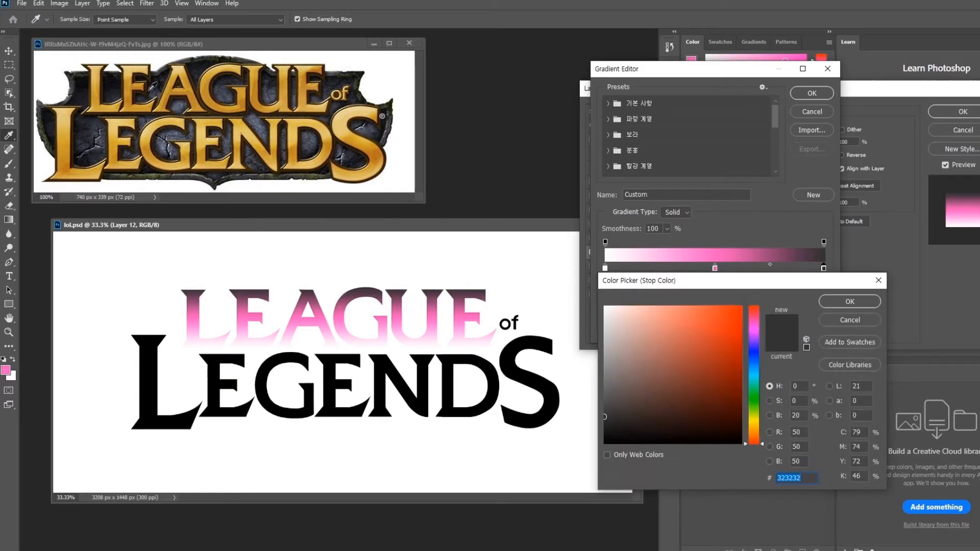
pyautogui.click(135, 66)
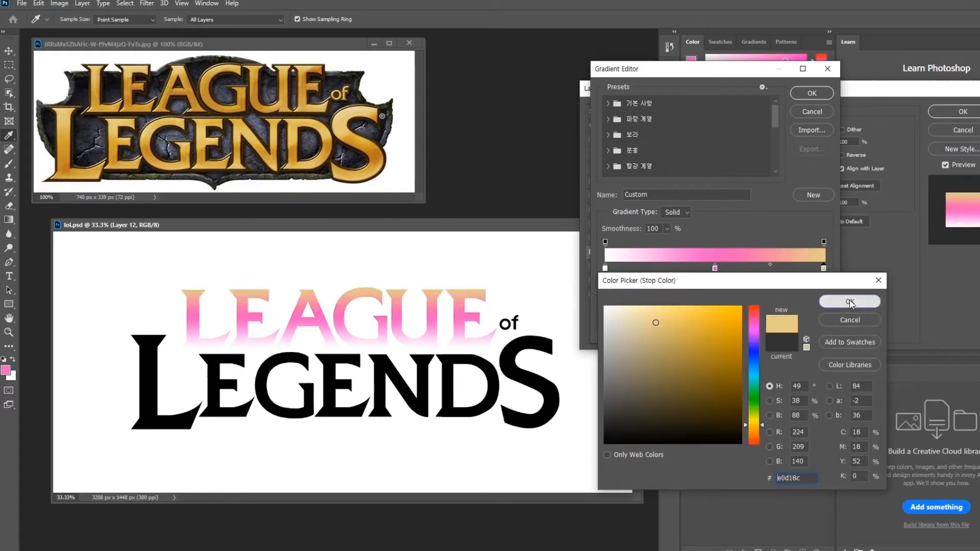
pyautogui.click(850, 302)
# Step: Set the gradient's 50% stop to the darker gold b08034 sampled from the reference lettering
pyautogui.click(716, 269)
pyautogui.click(653, 315)
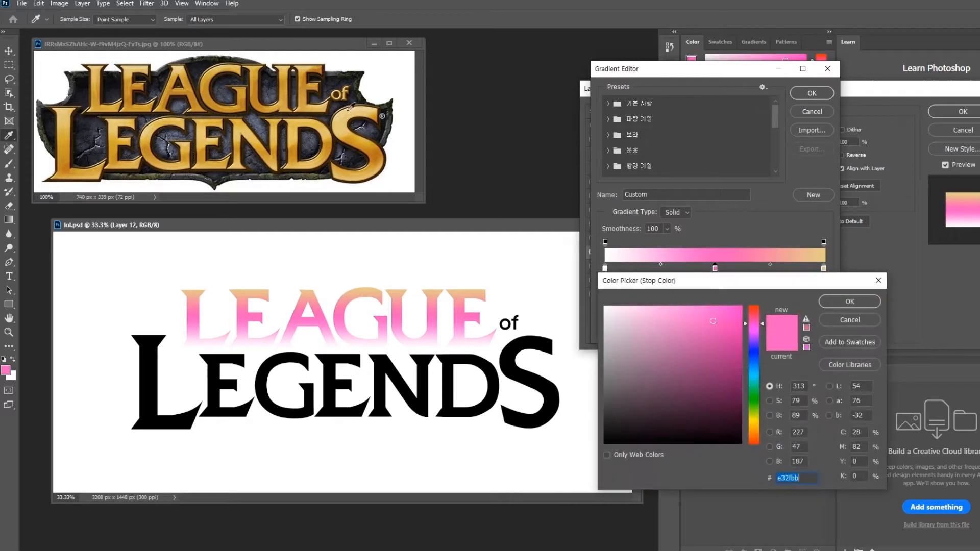
pyautogui.click(246, 101)
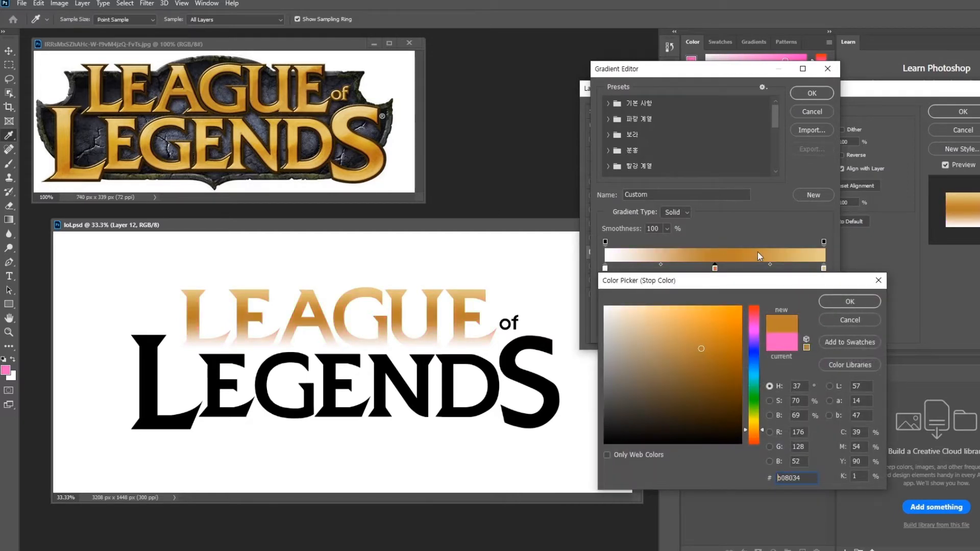
pyautogui.click(828, 304)
# Step: Set the gradient's start stop to light gold d6c27b sampled from the reference and accept the gradient
pyautogui.click(605, 268)
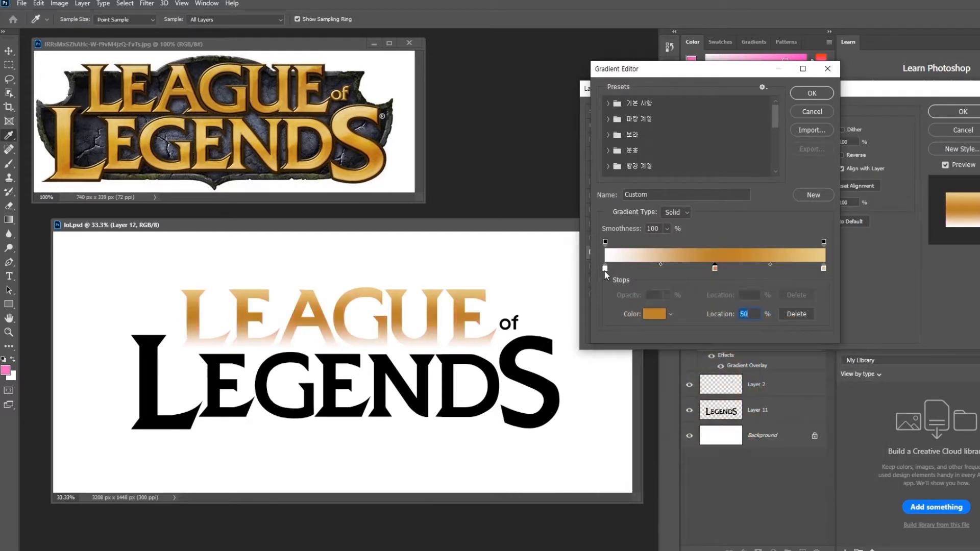
pyautogui.click(655, 313)
pyautogui.click(326, 105)
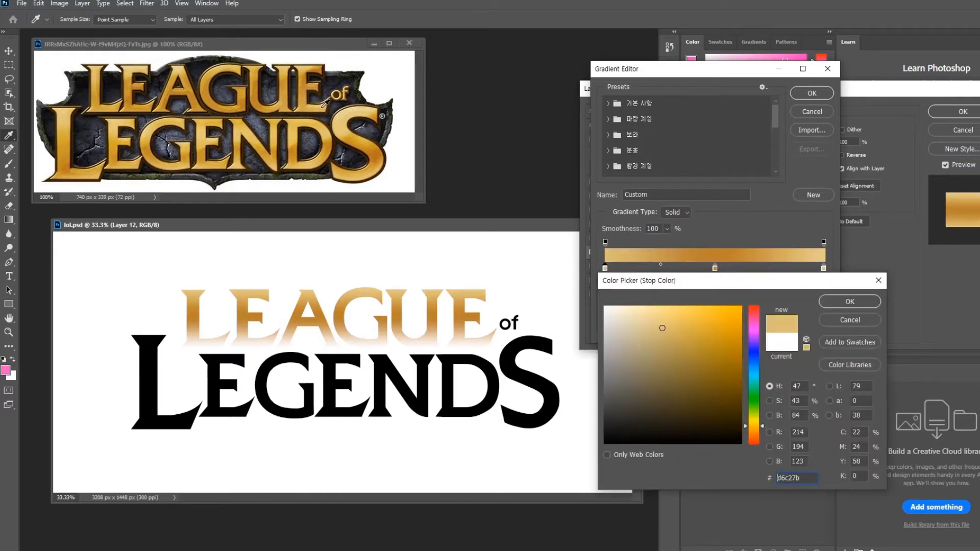
pyautogui.click(850, 303)
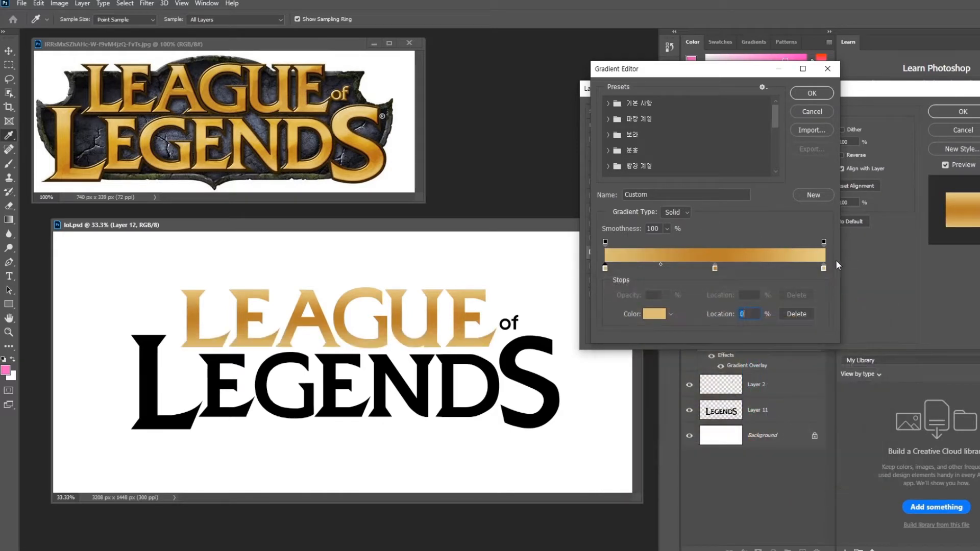
pyautogui.click(819, 96)
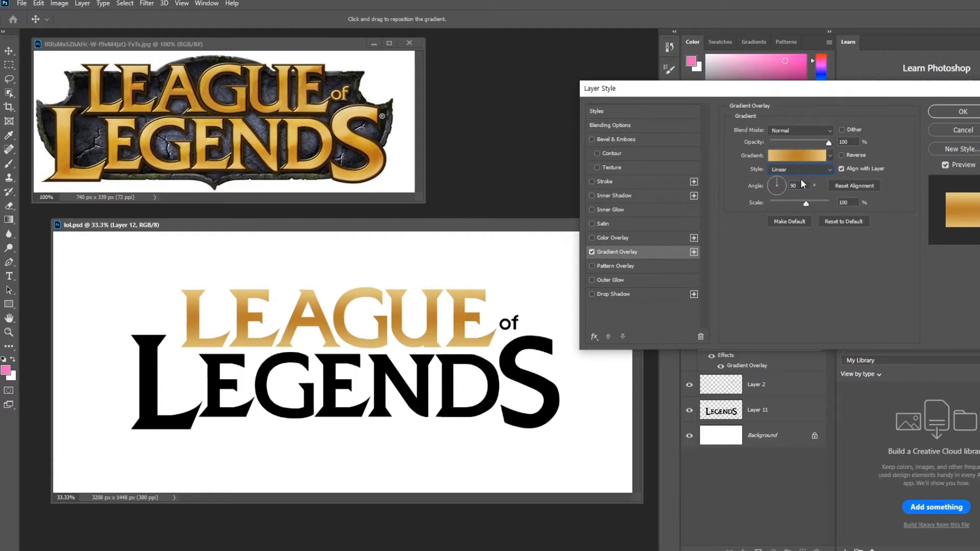
# Step: Set LEAGUE's gradient overlay angle to 95° and copy the effect onto the LEGENDS and "of" layers
pyautogui.click(776, 180)
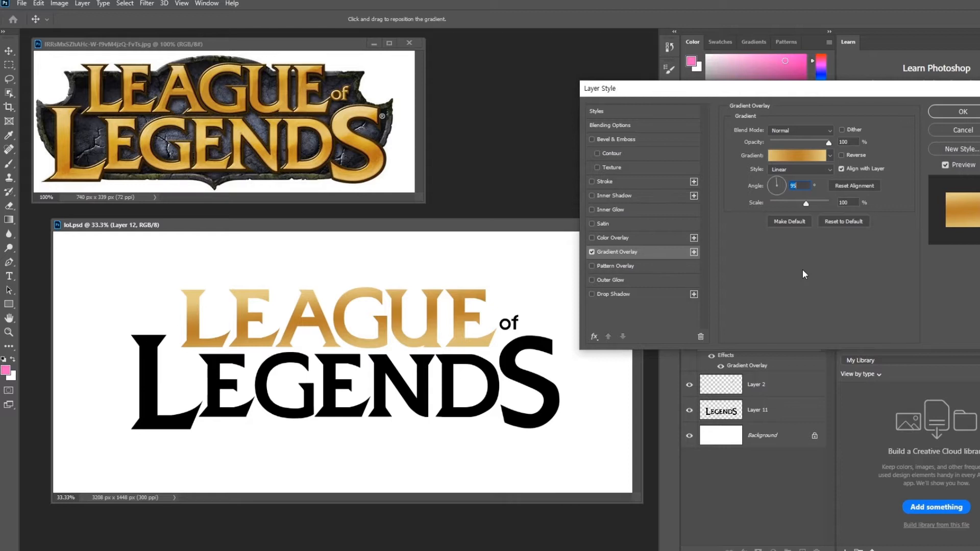
pyautogui.click(970, 116)
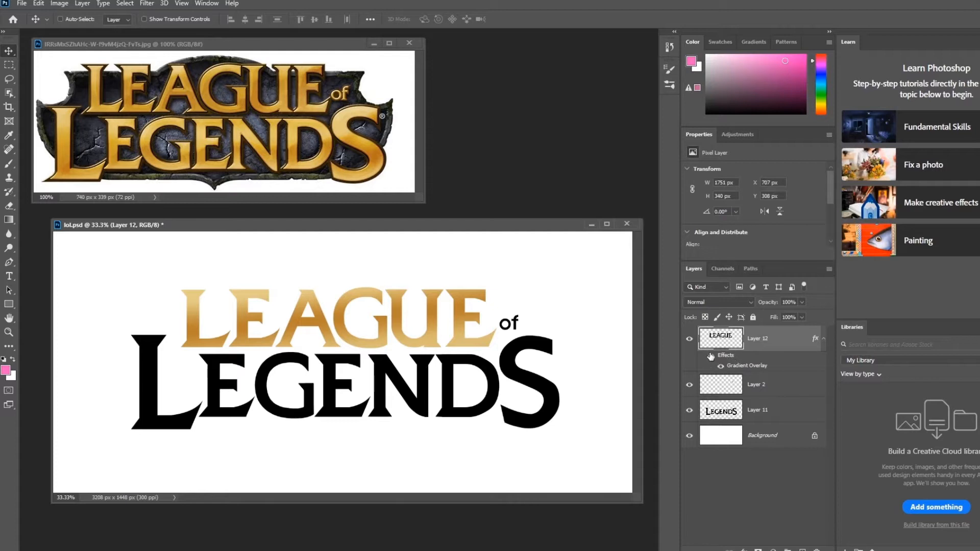
pyautogui.moveTo(727, 358); pyautogui.dragTo(758, 422)
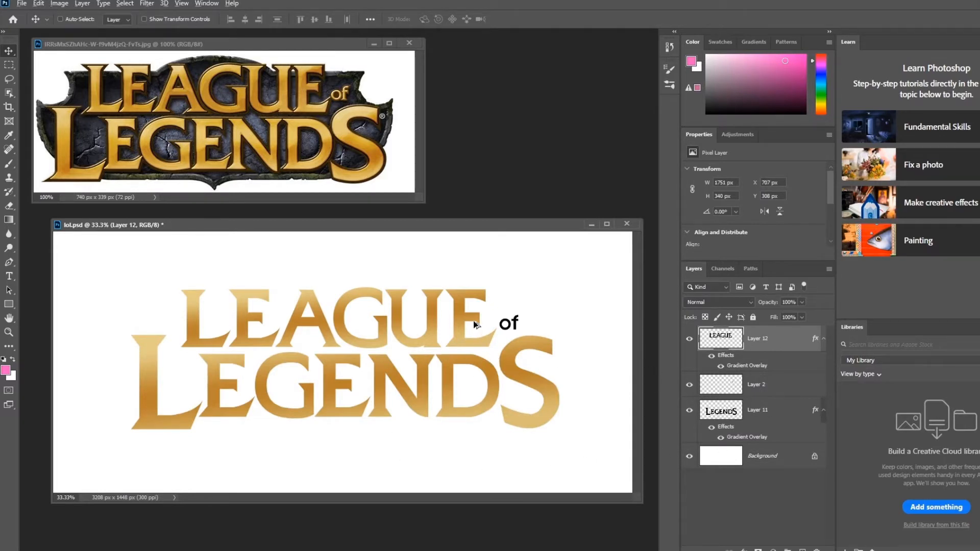
pyautogui.moveTo(724, 431); pyautogui.dragTo(736, 386)
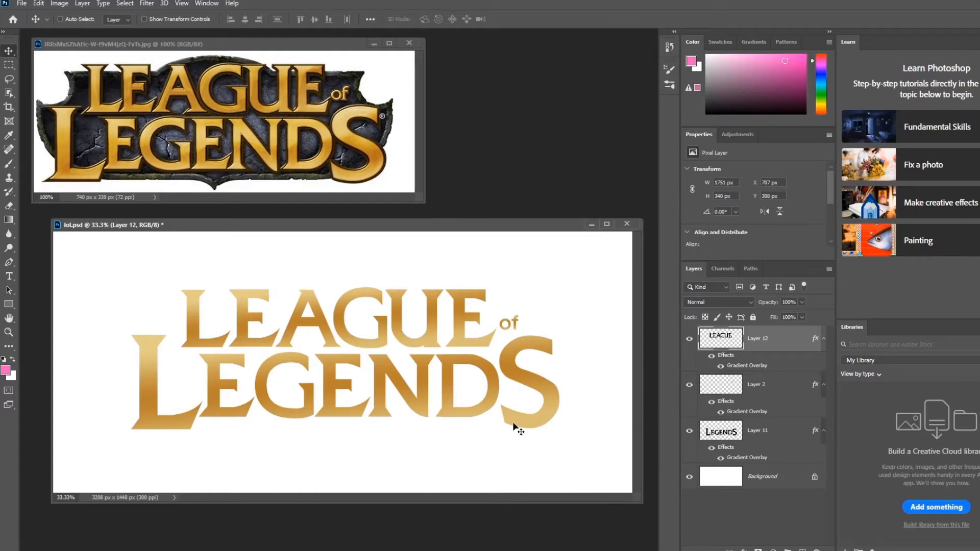
# Step: Shift the LEGENDS gradient's dark stop toward the start, place its start stop at 2%, and set the overlay angle to 91°
pyautogui.click(767, 434)
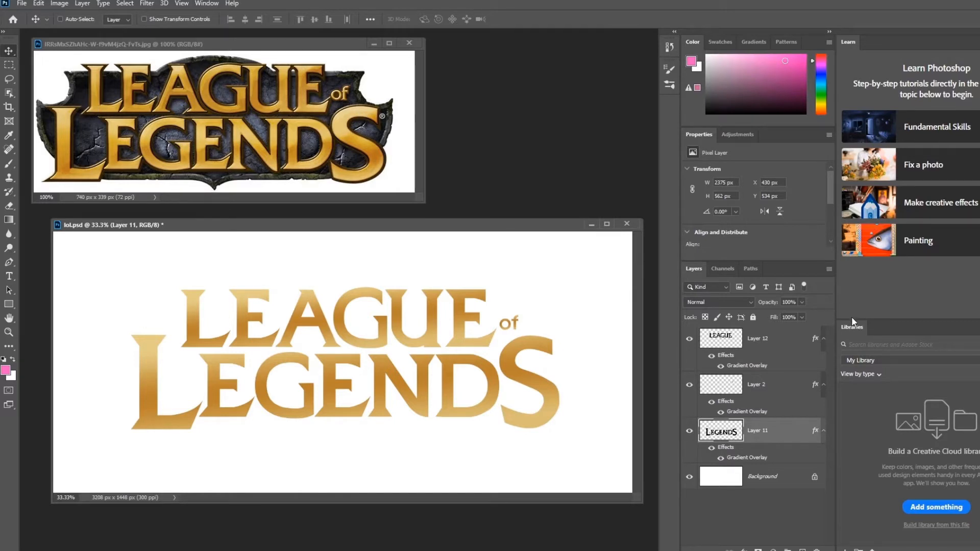
pyautogui.doubleClick(743, 458)
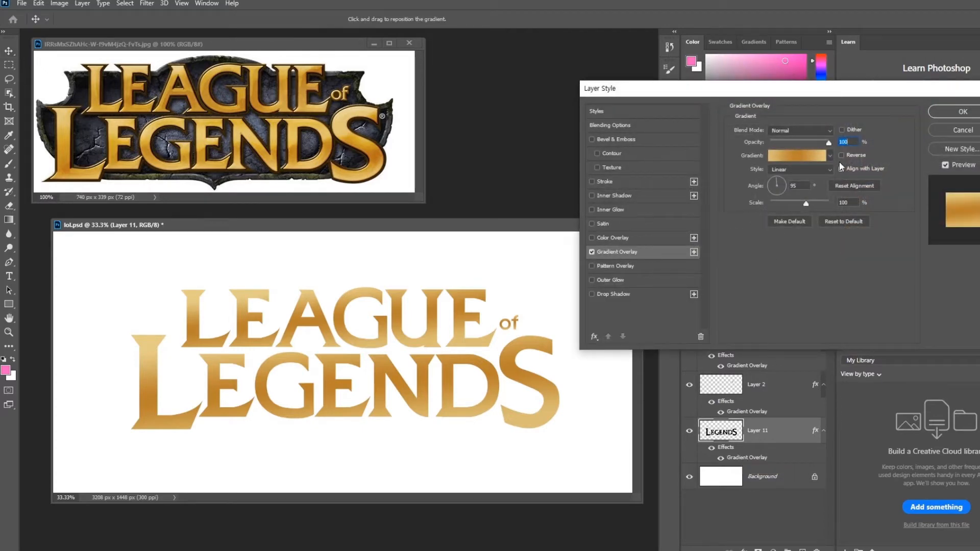
pyautogui.click(799, 156)
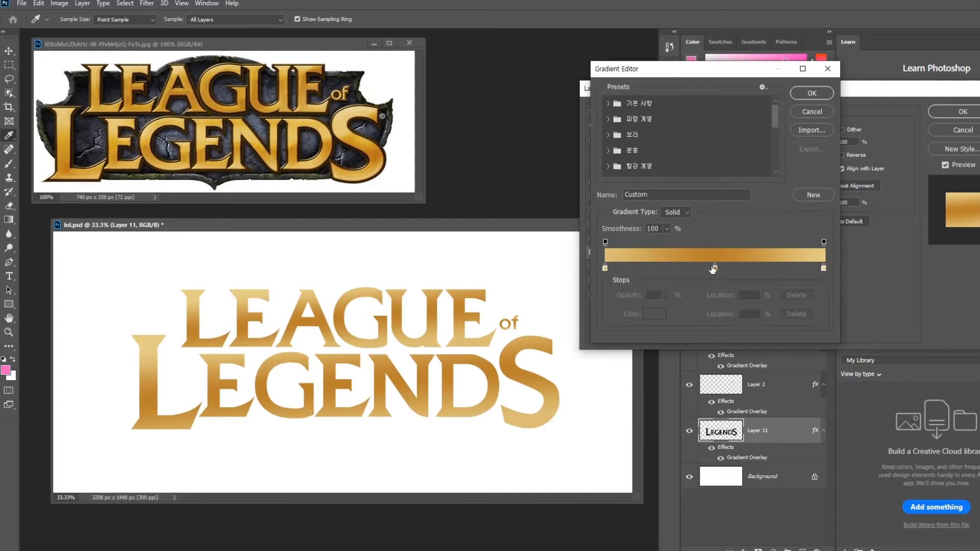
pyautogui.moveTo(715, 268); pyautogui.dragTo(609, 269)
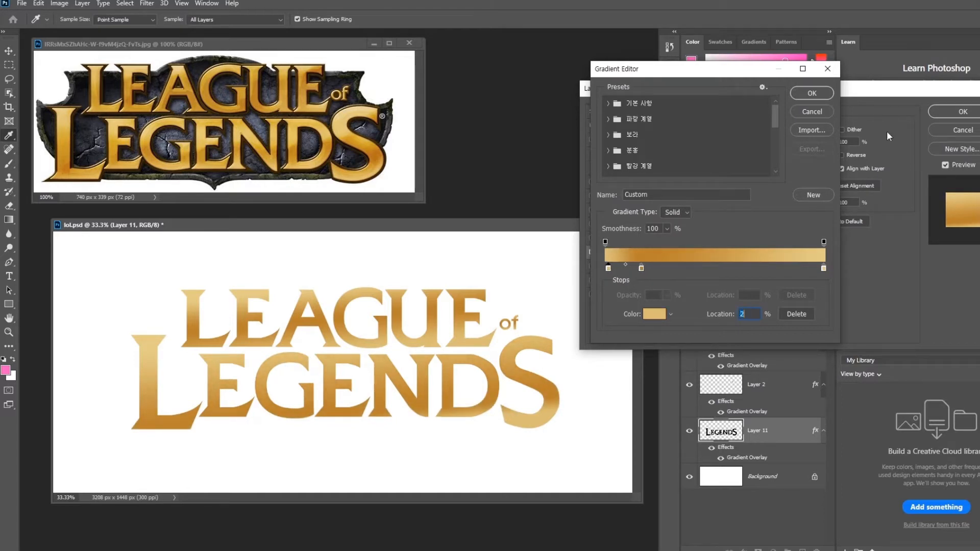
pyautogui.click(813, 93)
pyautogui.moveTo(799, 186); pyautogui.dragTo(689, 170)
pyautogui.write('91')
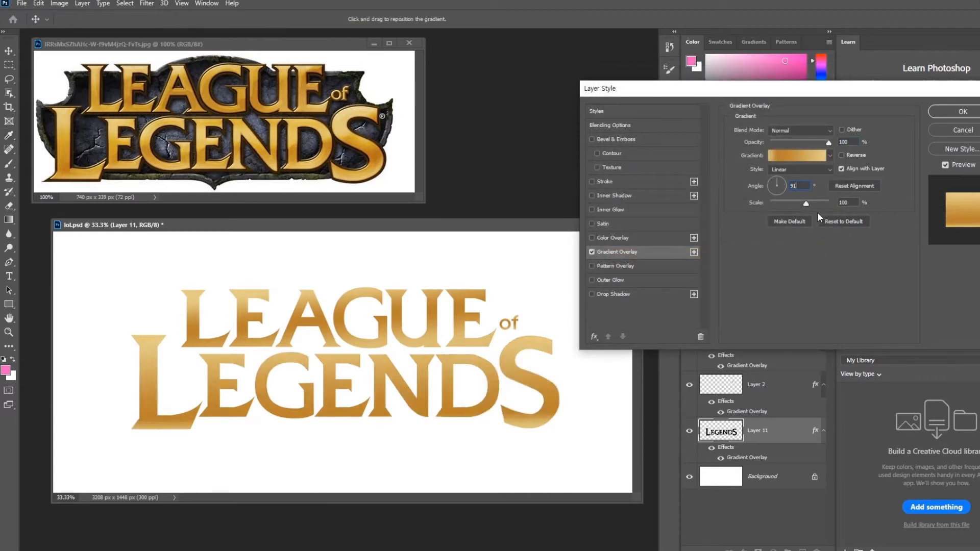
# Step: Add a stop at 41% to the LEGENDS gradient and color it light gold sampled from the reference lettering
pyautogui.click(804, 160)
pyautogui.click(632, 269)
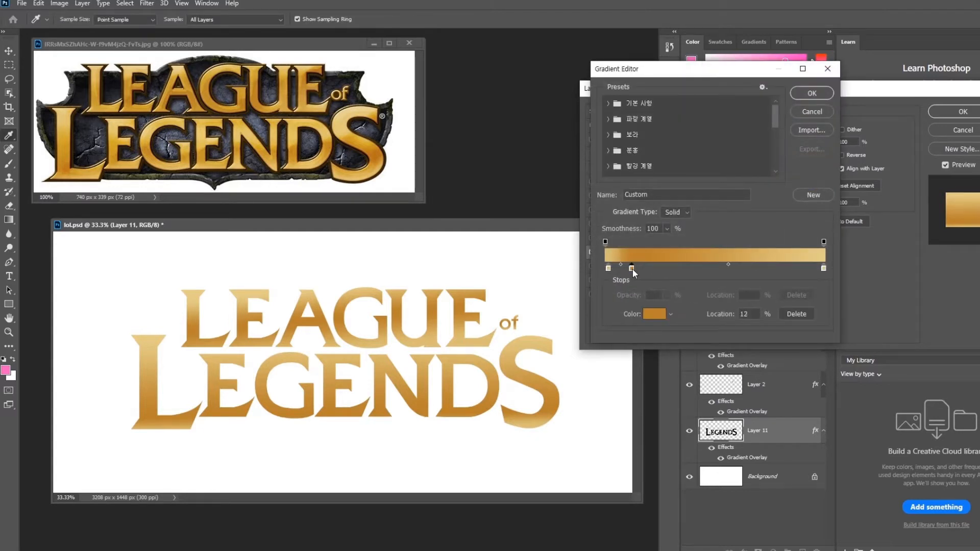
pyautogui.moveTo(722, 268); pyautogui.dragTo(694, 268)
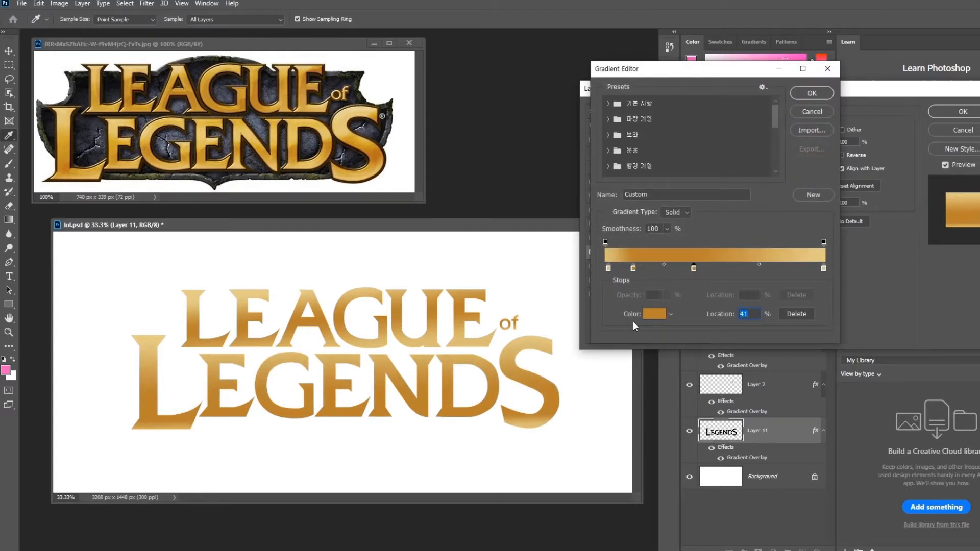
pyautogui.click(655, 314)
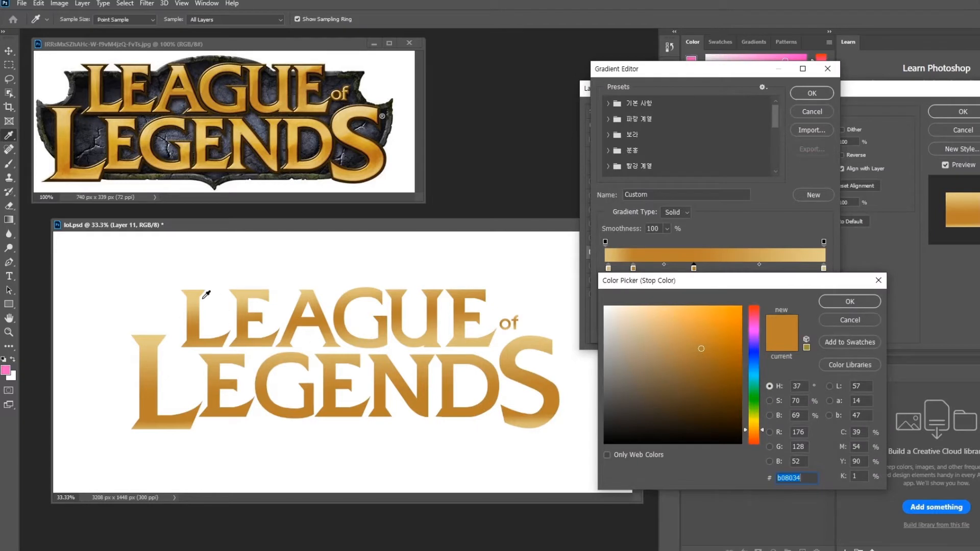
pyautogui.click(312, 315)
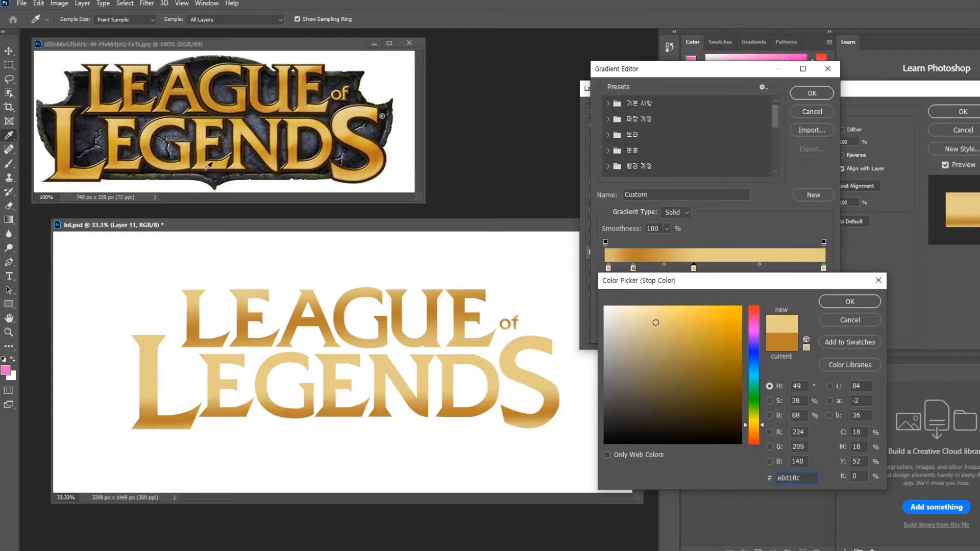
pyautogui.click(205, 138)
pyautogui.click(833, 302)
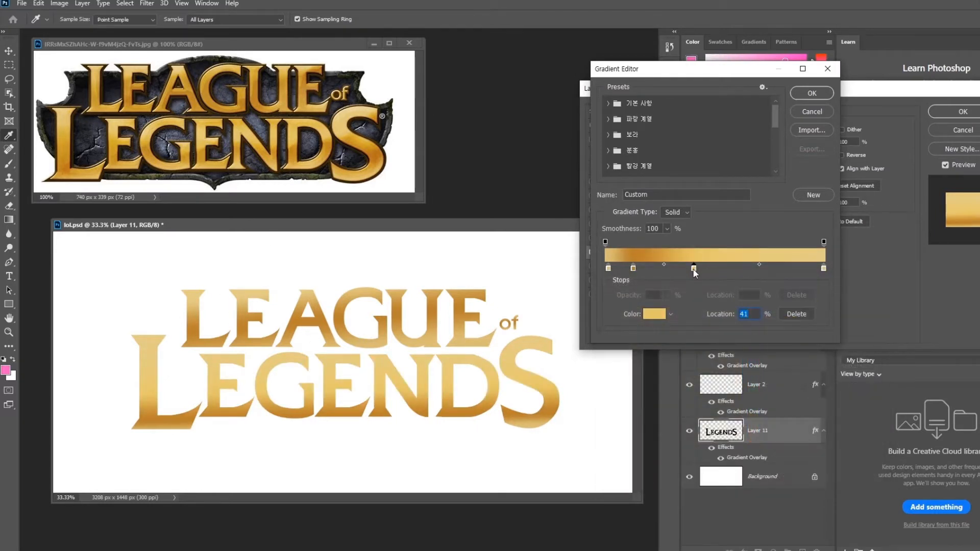
# Step: Move the LEGENDS gradient's added light stop to 45% and start stop to 9%, reposition the dark stop, and apply the overlay
pyautogui.click(637, 269)
pyautogui.moveTo(638, 269); pyautogui.dragTo(704, 269)
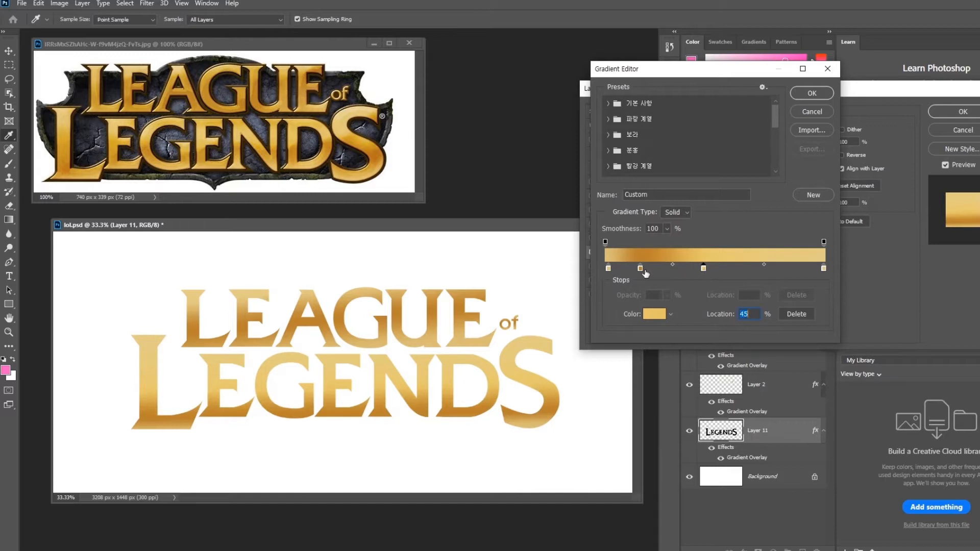
pyautogui.moveTo(640, 268)
pyautogui.mouseDown()
pyautogui.moveTo(659, 268)
pyautogui.moveTo(626, 267)
pyautogui.mouseUp()
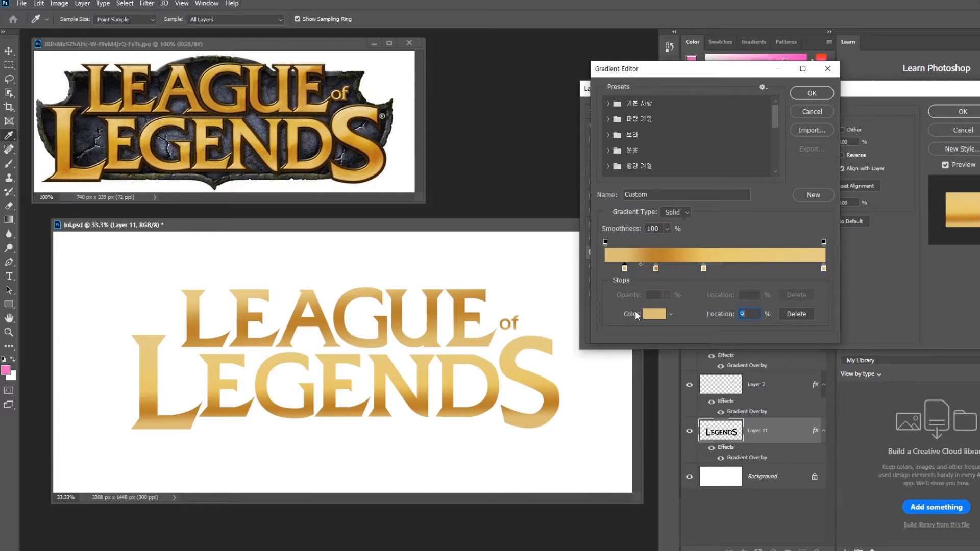
pyautogui.click(811, 94)
pyautogui.click(955, 112)
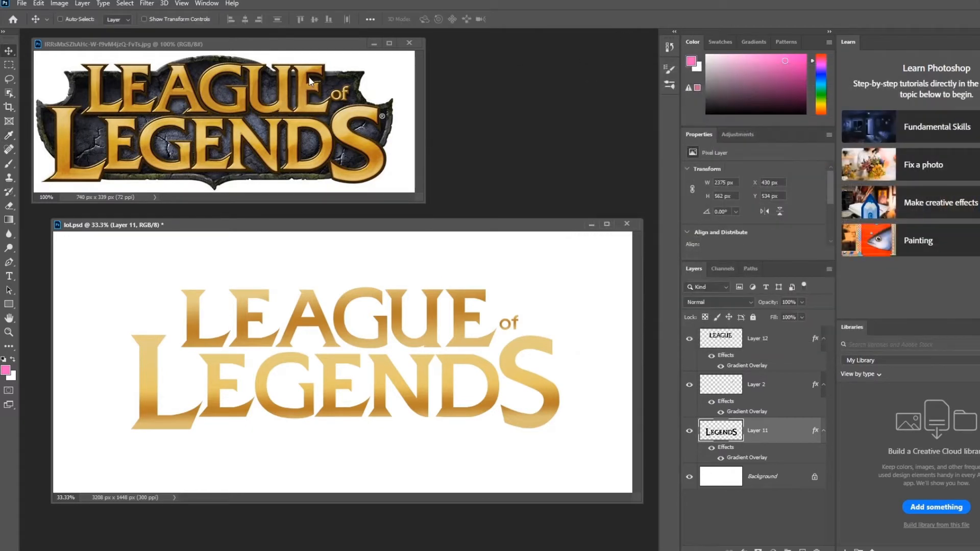
# Step: Examine the bevelled edges and outlines of the LEAGUE letters in the reference logo at 300% magnification
pyautogui.click(290, 91)
pyautogui.hotkey('ctrl', '+')
pyautogui.hotkey('ctrl', '+')
pyautogui.moveTo(291, 96); pyautogui.dragTo(326, 187)
pyautogui.moveTo(236, 148); pyautogui.dragTo(329, 104)
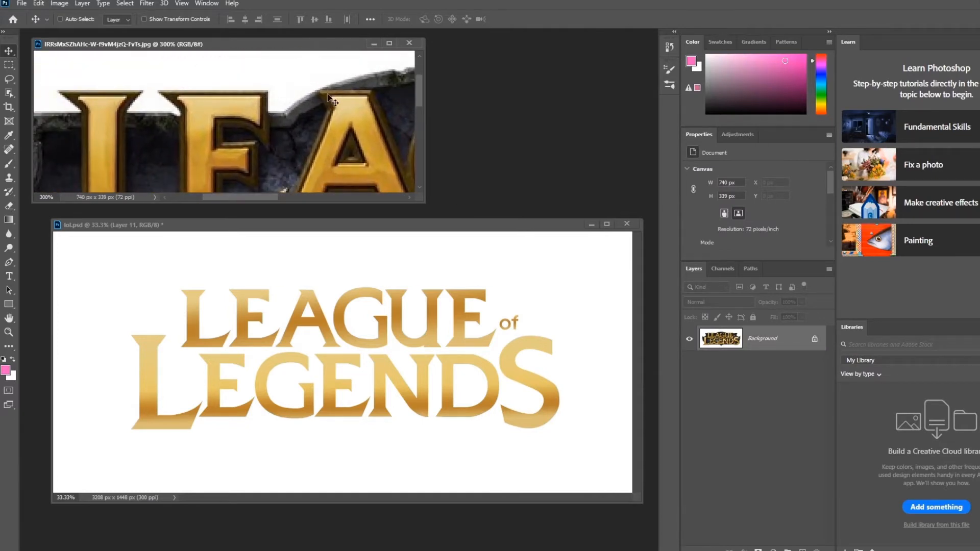
pyautogui.moveTo(356, 130); pyautogui.dragTo(317, 98)
pyautogui.moveTo(153, 120); pyautogui.dragTo(247, 173)
pyautogui.moveTo(296, 131)
pyautogui.mouseDown()
pyautogui.moveTo(272, 103)
pyautogui.moveTo(293, 123)
pyautogui.moveTo(282, 122)
pyautogui.mouseUp()
pyautogui.hotkey('ctrl', '-')
pyautogui.hotkey('ctrl', '-')
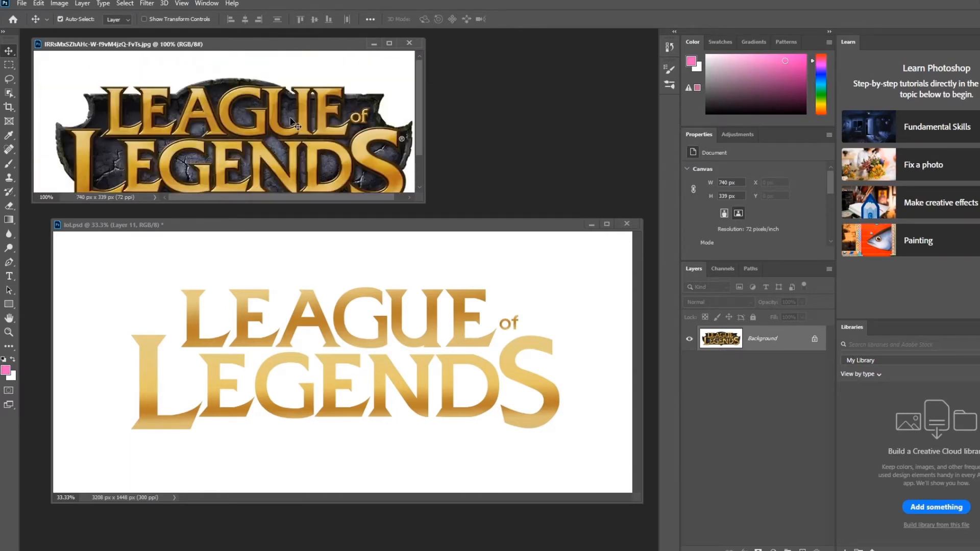
# Step: Duplicate the LEGENDS, "of" and LEAGUE layers in lol.psd
pyautogui.click(530, 238)
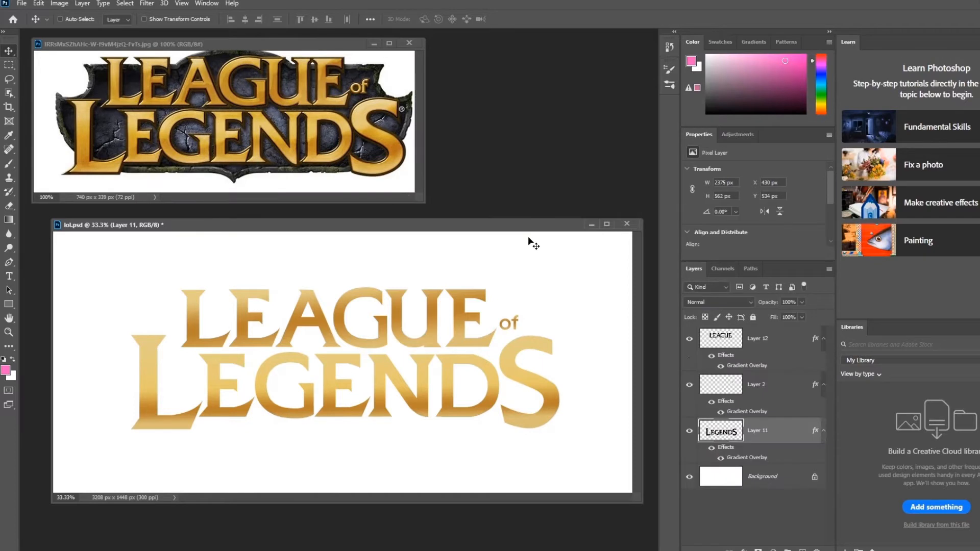
pyautogui.press('ctrl')
pyautogui.hotkey('ctrl', 'j')
pyautogui.click(755, 388)
pyautogui.hotkey('ctrl', 'j')
pyautogui.click(758, 340)
pyautogui.hotkey('ctrl', 'j')
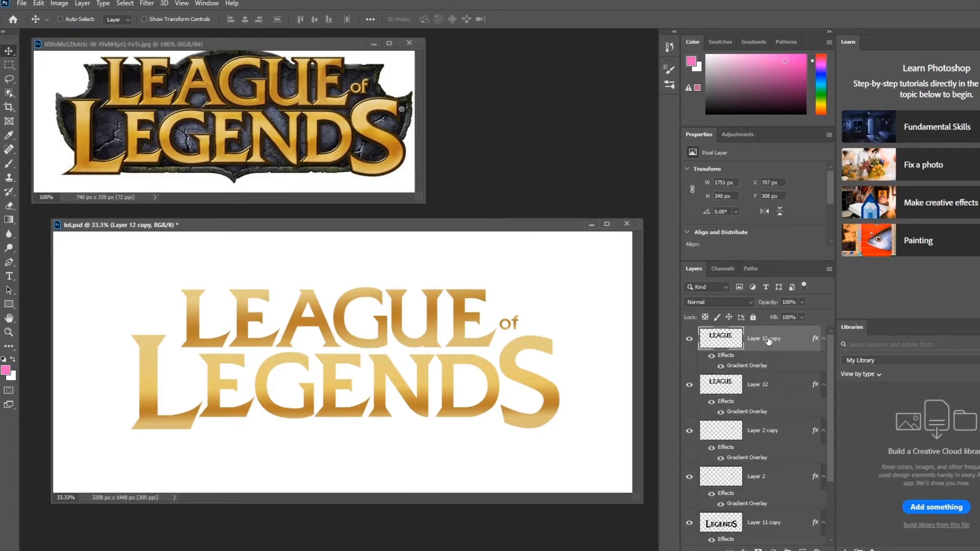
# Step: Enlarge the layer list and look through the original LEAGUE, "of" and LEGENDS layers beneath their copies
pyautogui.moveTo(765, 261); pyautogui.dragTo(766, 217)
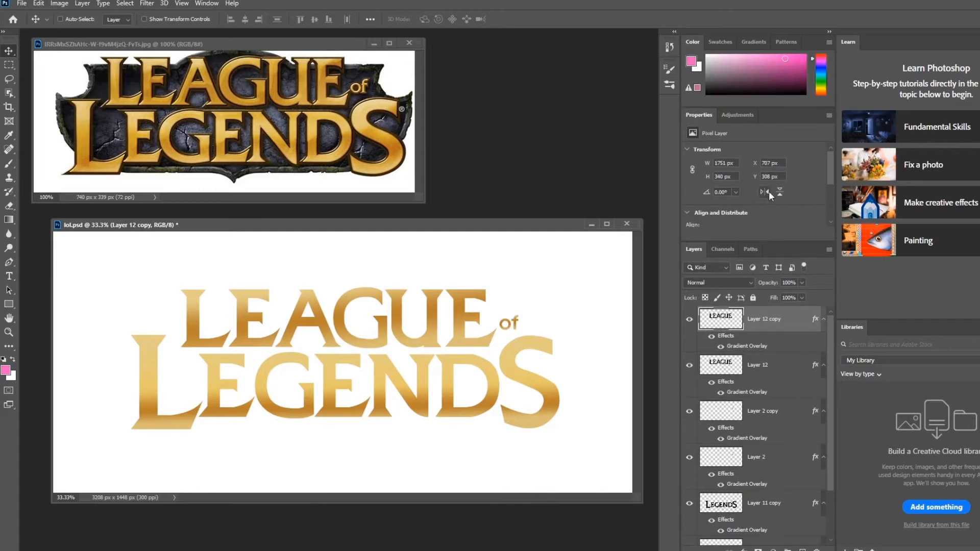
pyautogui.click(771, 364)
pyautogui.scroll(-3, 776, 373)
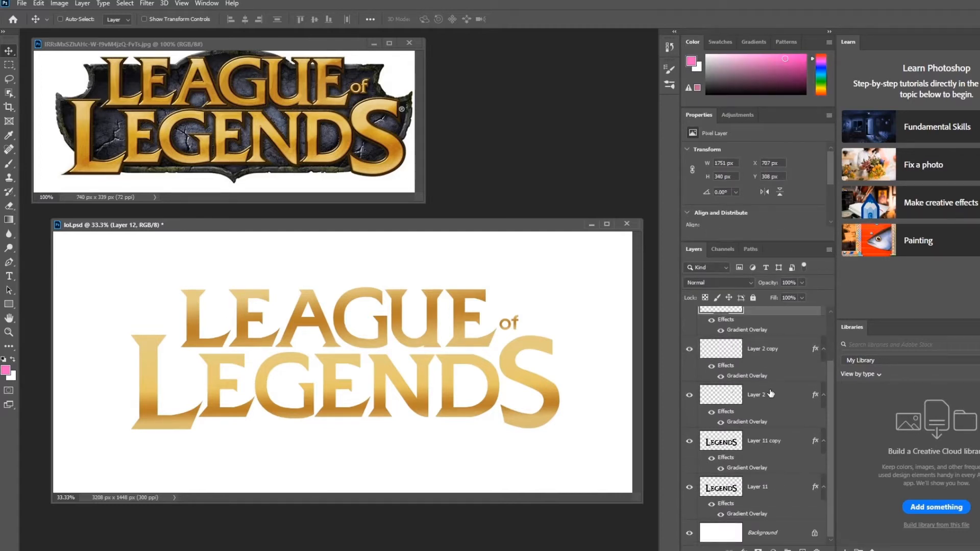
pyautogui.click(776, 395)
pyautogui.click(759, 481)
pyautogui.scroll(3, 786, 472)
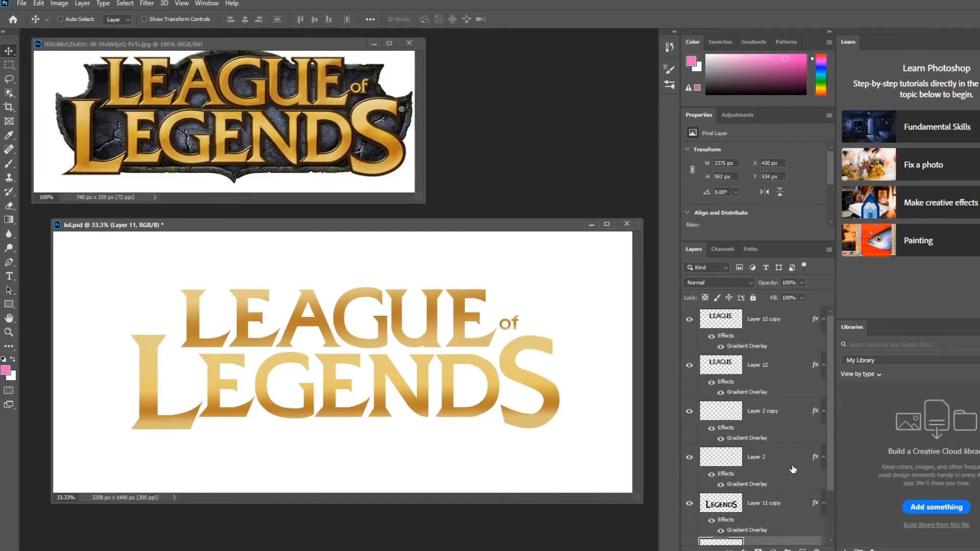
pyautogui.click(774, 372)
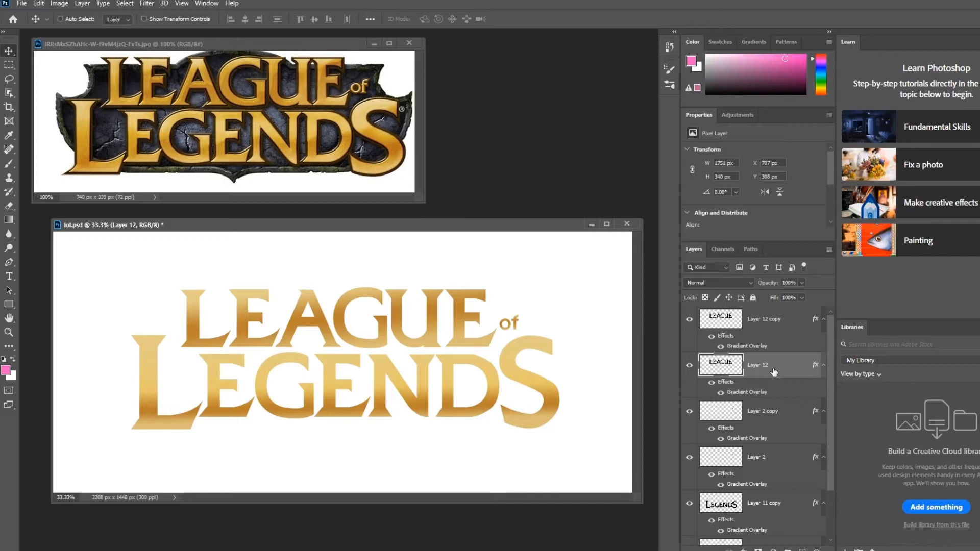
pyautogui.scroll(-2, 761, 341)
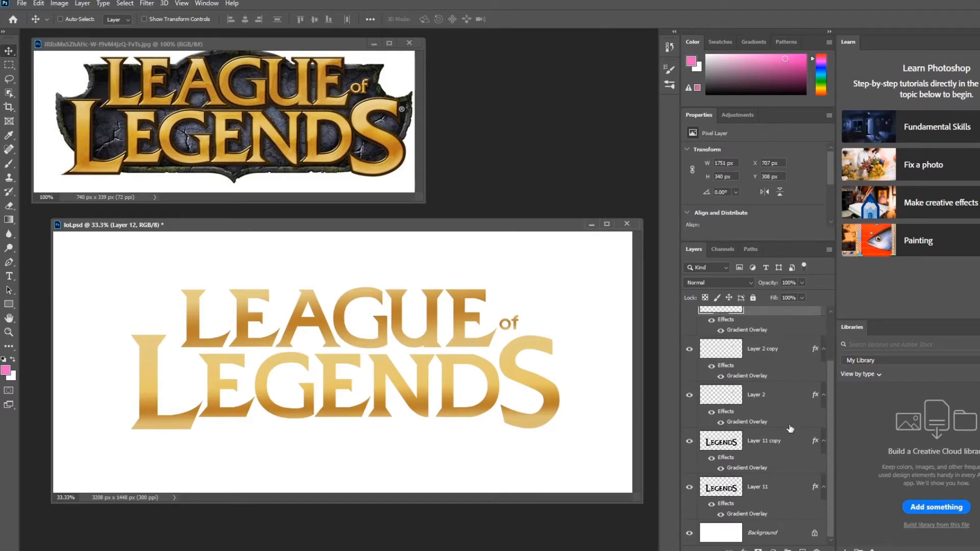
# Step: Add a Stroke effect to the original LEGENDS layer and color it #221d09, sampled from the reference's dark area beside the lettering
pyautogui.click(780, 485)
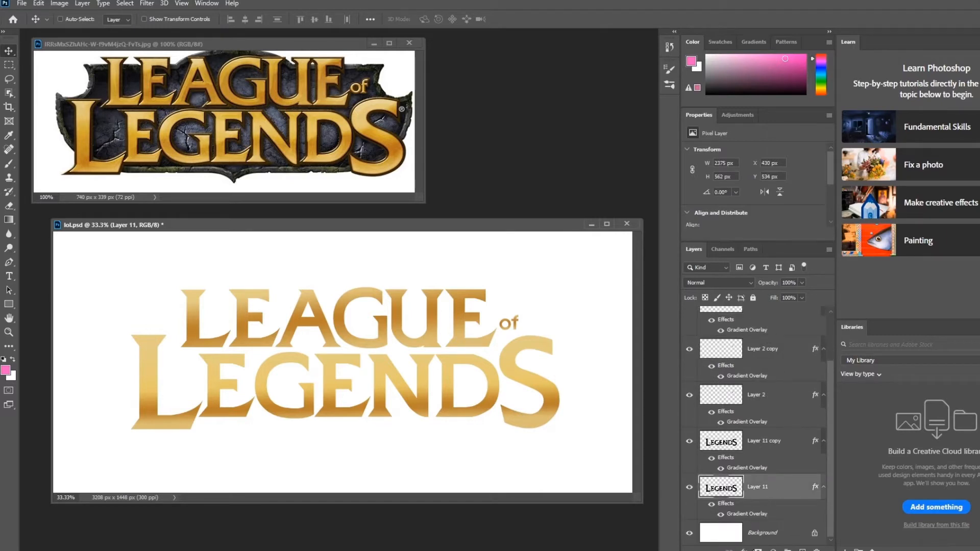
pyautogui.click(744, 550)
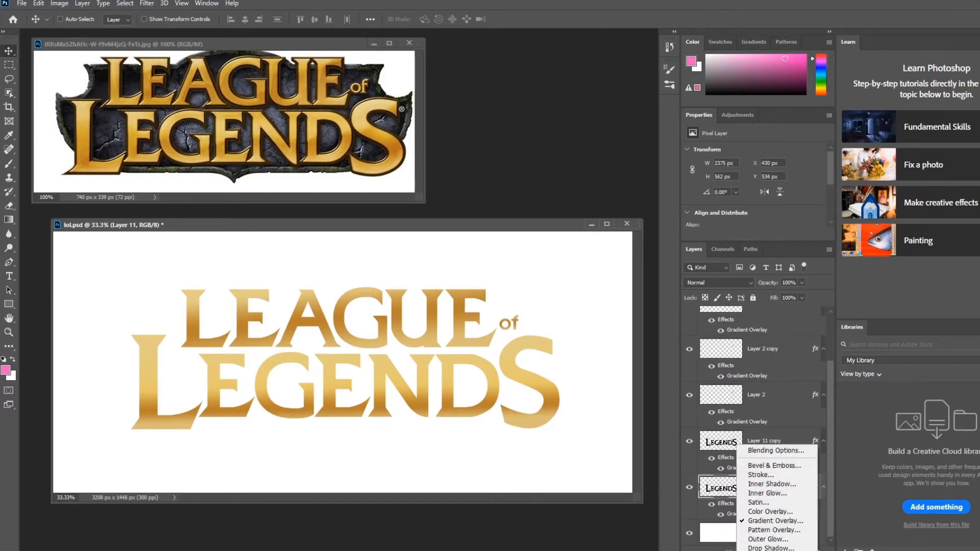
pyautogui.click(777, 475)
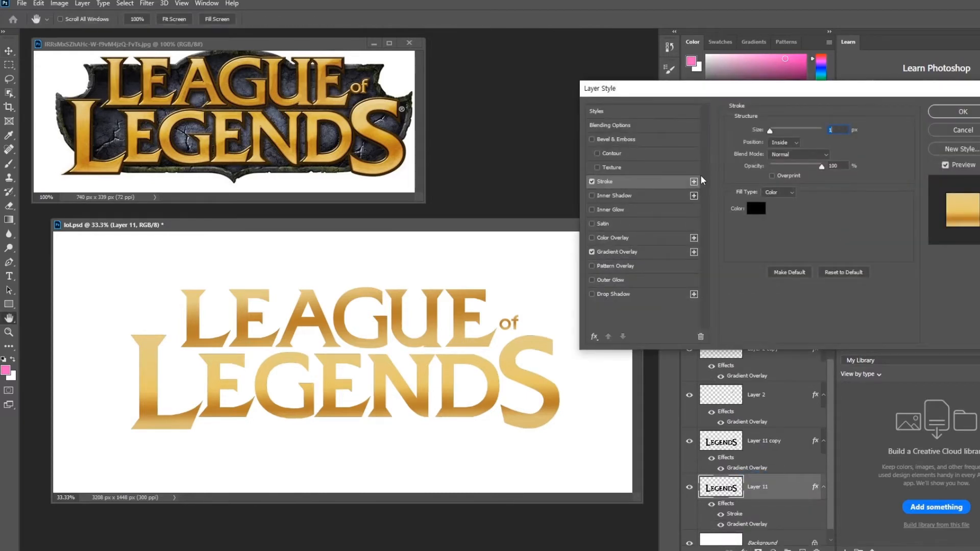
pyautogui.click(756, 210)
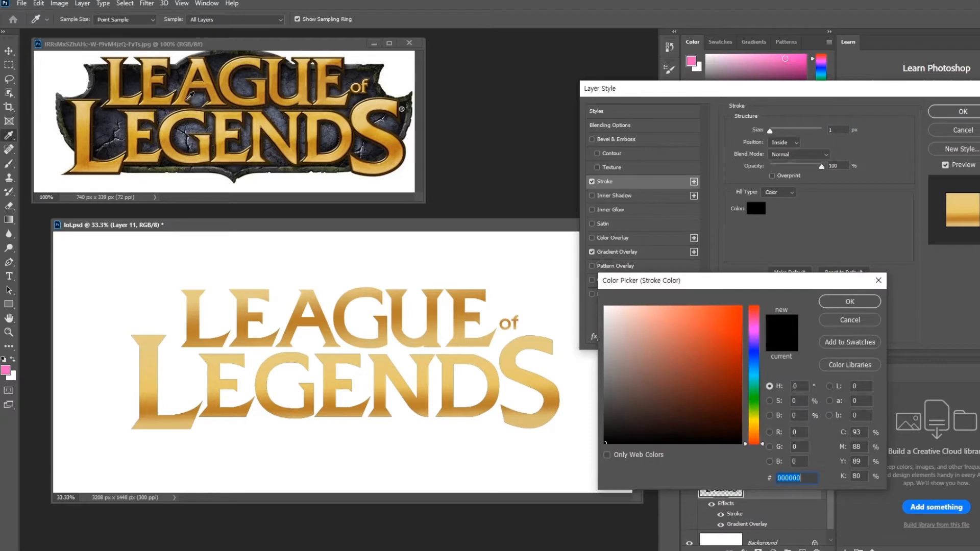
pyautogui.click(94, 137)
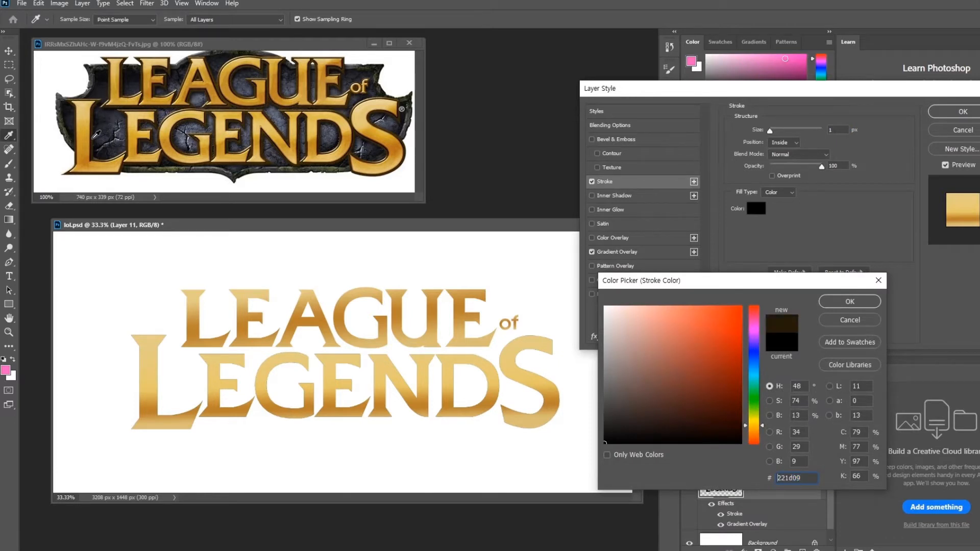
pyautogui.click(828, 301)
# Step: Set the LEGENDS stroke to 18 px, positioned Outside, and apply it
pyautogui.moveTo(773, 130); pyautogui.dragTo(774, 132)
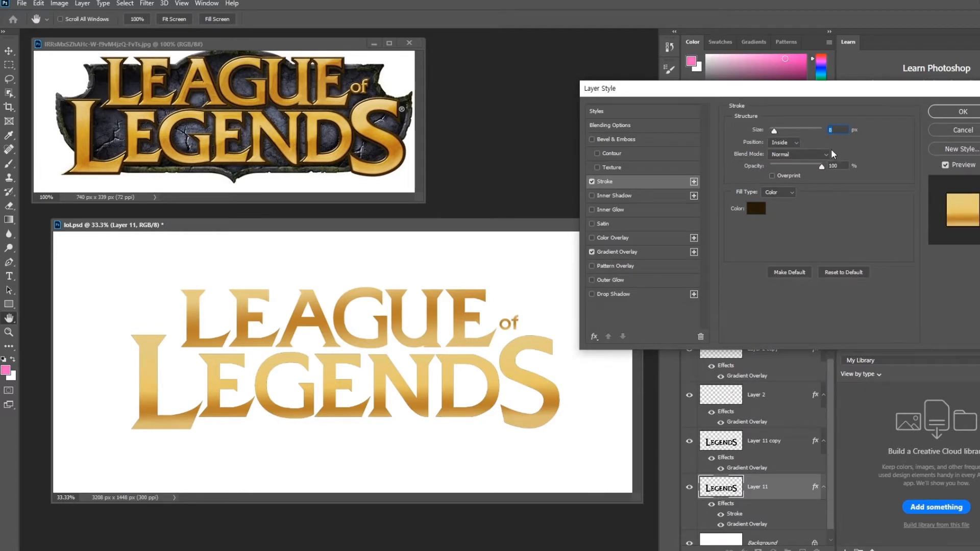
pyautogui.click(793, 142)
pyautogui.click(785, 150)
pyautogui.moveTo(776, 130); pyautogui.dragTo(777, 129)
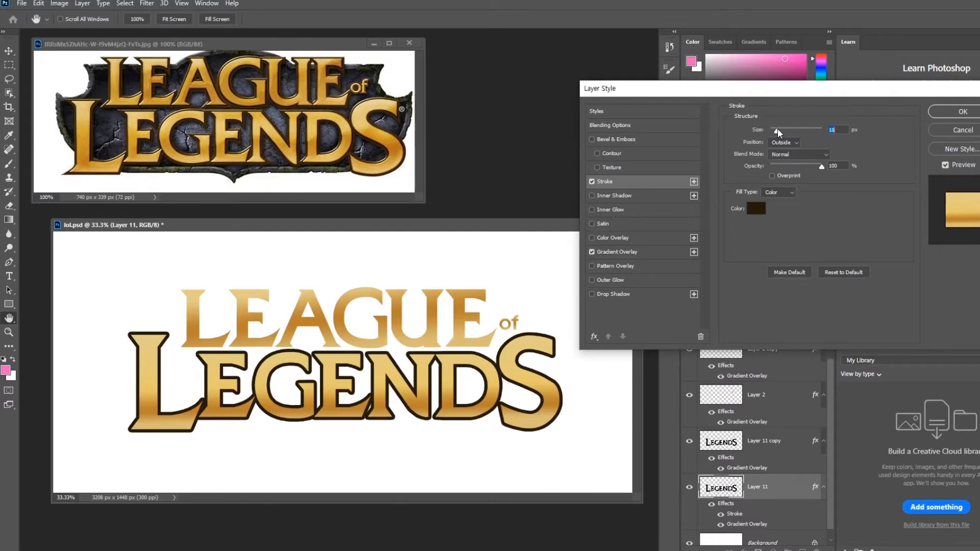
pyautogui.click(948, 111)
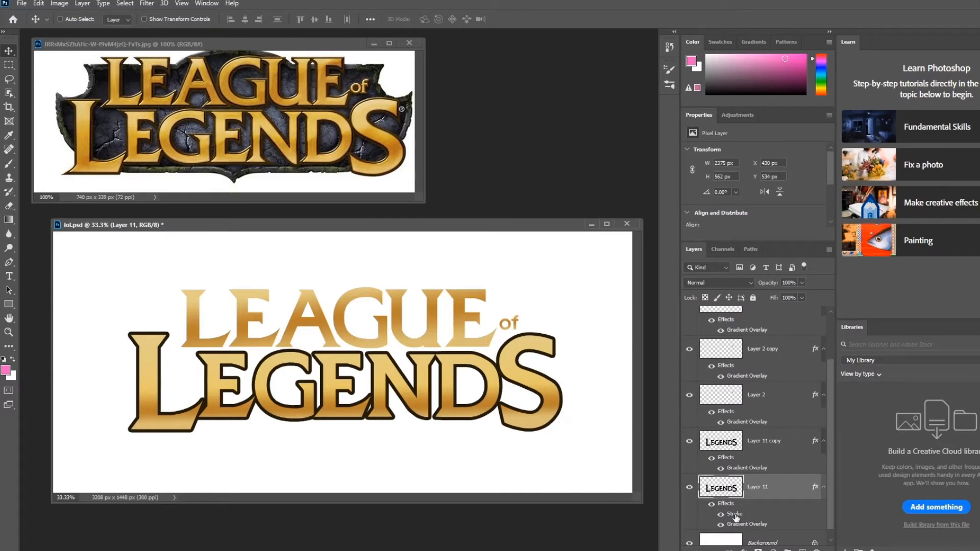
# Step: Copy the Stroke effect from the original LEGENDS layer to the original "of" and LEAGUE layers
pyautogui.scroll(-1, 740, 517)
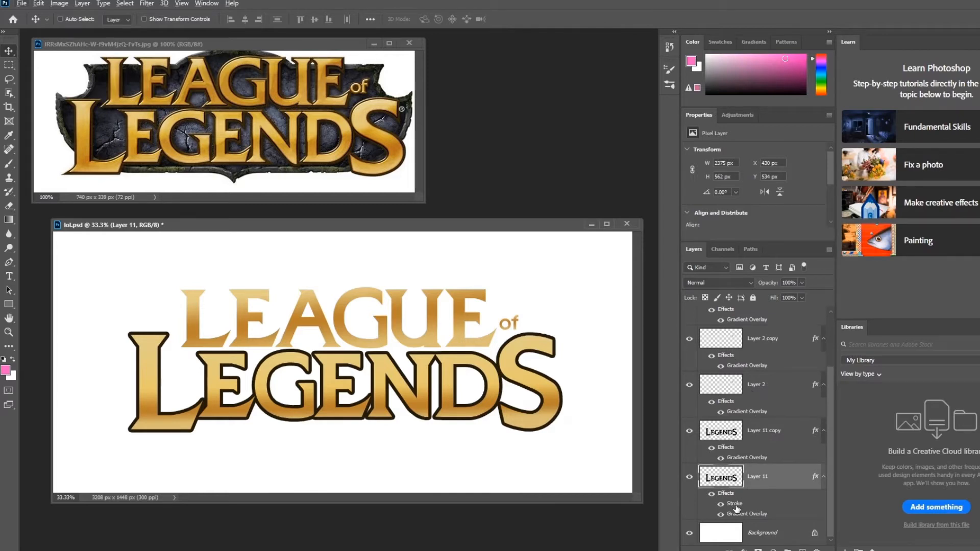
pyautogui.moveTo(736, 508); pyautogui.dragTo(747, 411)
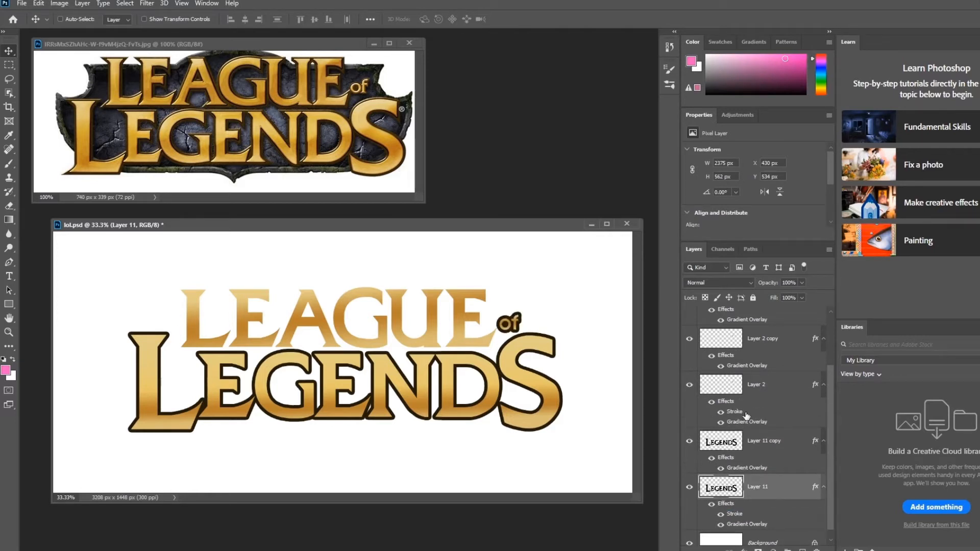
pyautogui.scroll(3, 747, 415)
pyautogui.moveTo(735, 484); pyautogui.dragTo(751, 396)
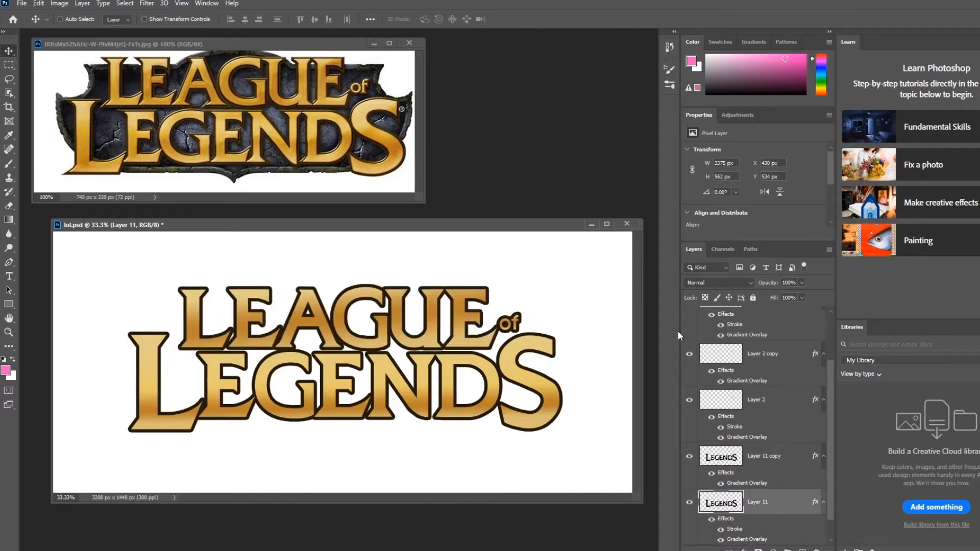
# Step: Hide and show the original LEAGUE layer to compare the lettering with and without its stroke
pyautogui.scroll(2, 735, 375)
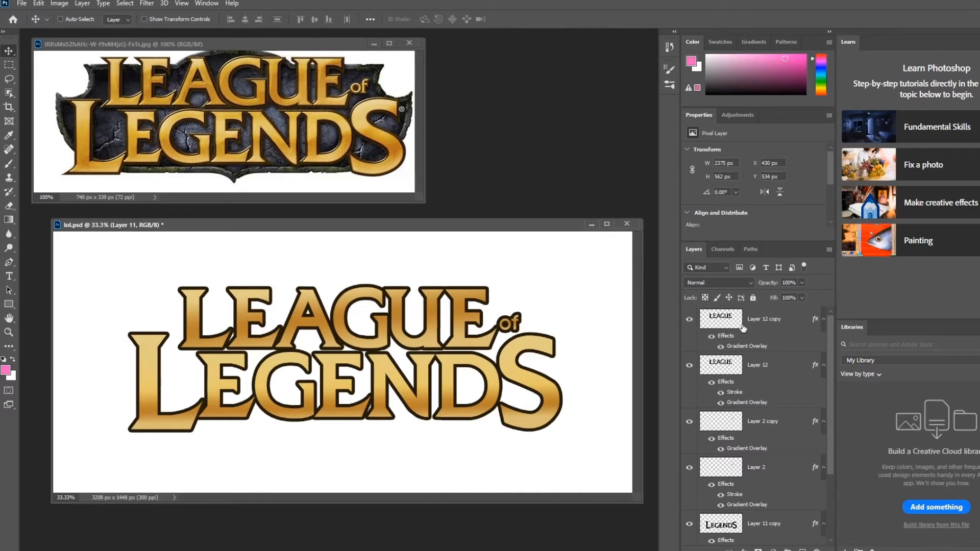
pyautogui.click(690, 366)
pyautogui.click(690, 366)
pyautogui.click(690, 366)
pyautogui.click(690, 366)
# Step: Create a layer above the LEAGUE copy and fill a pink upright rectangle about 169 × 511 px in the canvas's upper-left area
pyautogui.click(777, 331)
pyautogui.click(803, 550)
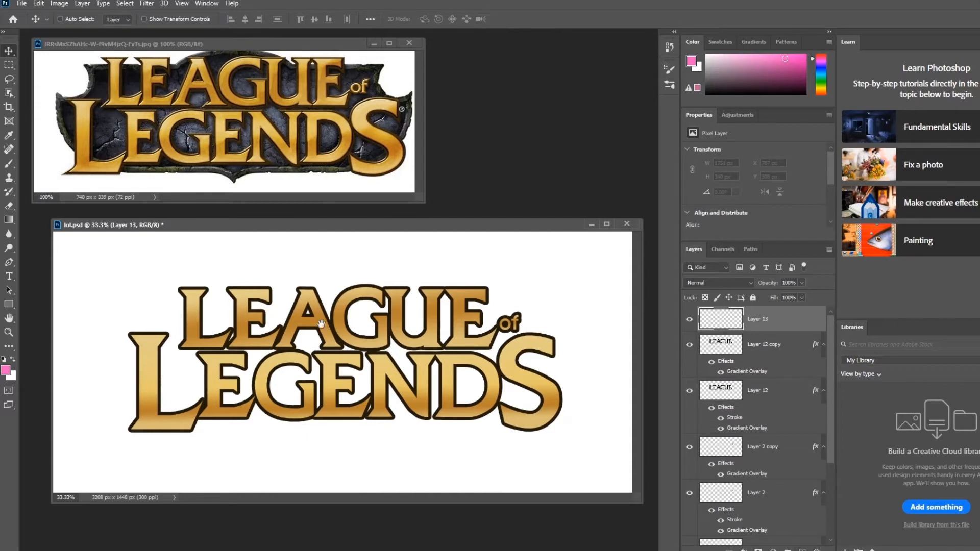
pyautogui.press('m')
pyautogui.moveTo(77, 251); pyautogui.dragTo(107, 345)
pyautogui.hotkey('alt', 'BackSpace')
pyautogui.hotkey('ctrl', 'd')
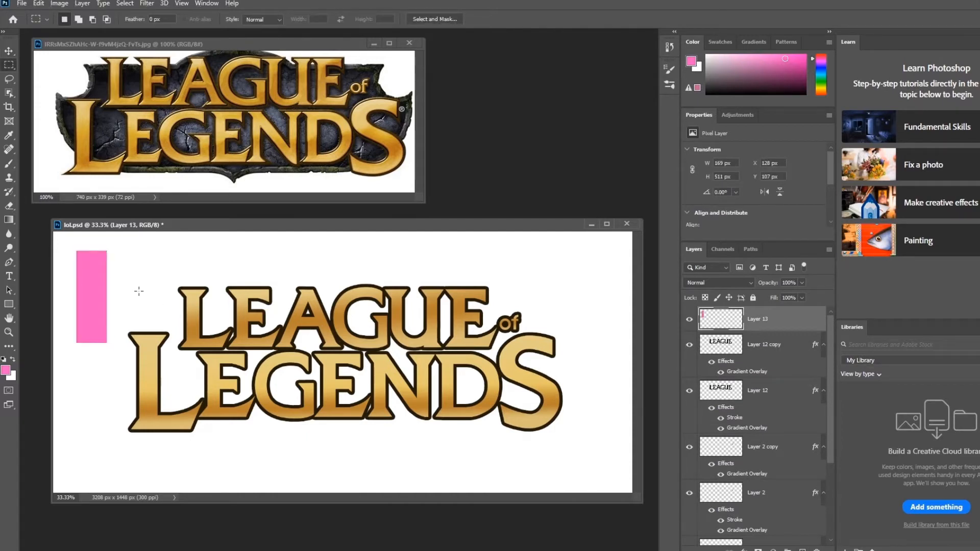
# Step: Try an 18 px dark brown outside stroke on the pink rectangle
pyautogui.click(744, 550)
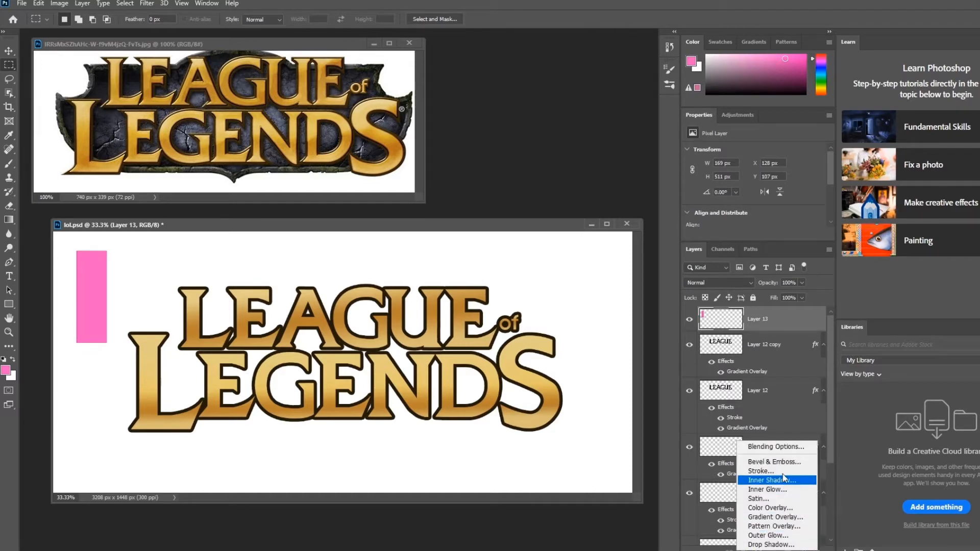
pyautogui.click(782, 478)
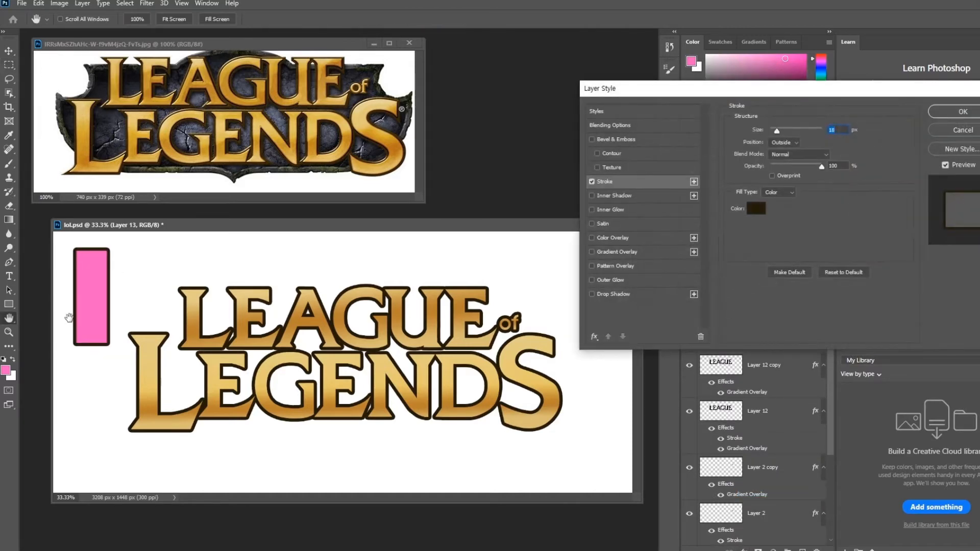
pyautogui.click(960, 130)
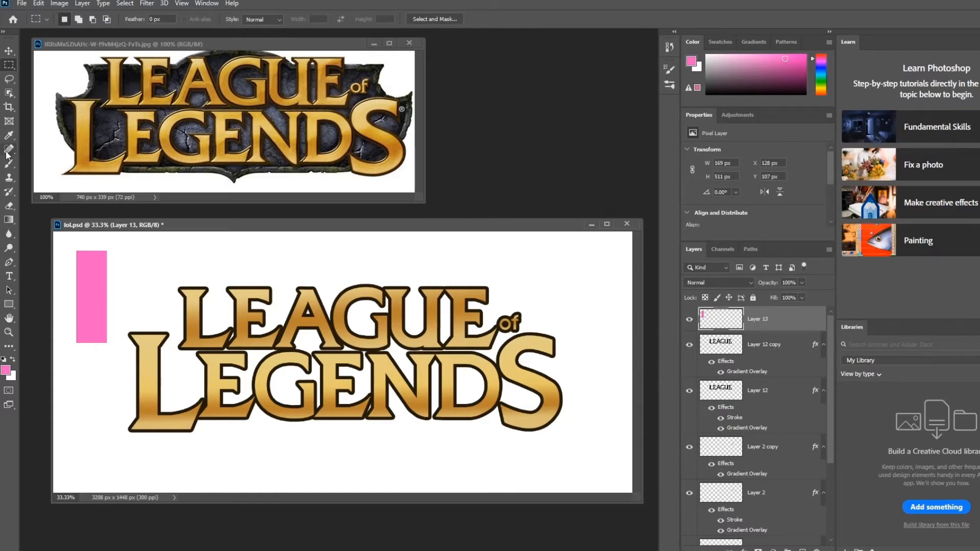
# Step: Dab a soft pink mark over the rectangle's right edge with a 200 px brush at 41% opacity
pyautogui.click(9, 177)
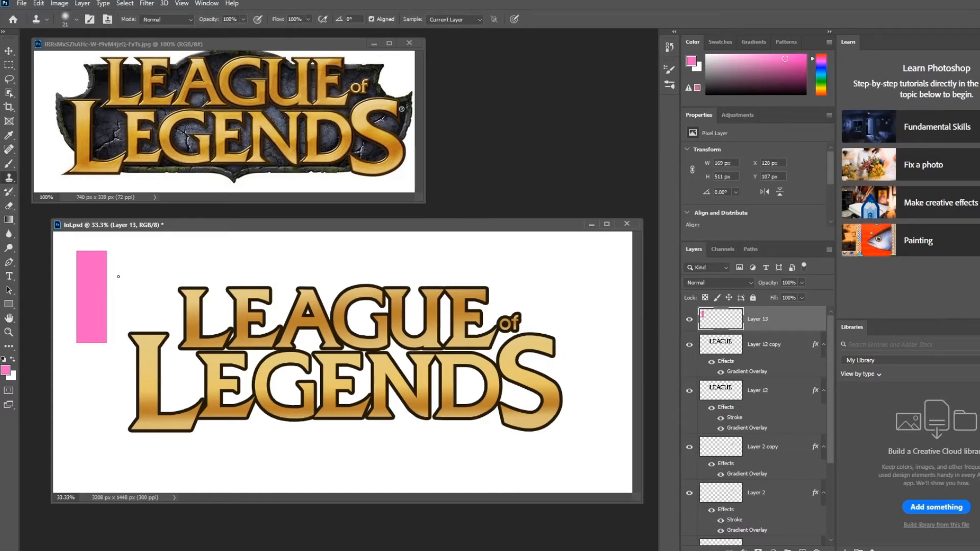
pyautogui.click(76, 20)
pyautogui.write('80')
pyautogui.press('Return')
pyautogui.click(243, 20)
pyautogui.click(195, 31)
pyautogui.press(']')
pyautogui.press(']')
pyautogui.press(']')
pyautogui.press(']')
pyautogui.press(']')
pyautogui.click(106, 293)
pyautogui.click(517, 217)
pyautogui.press('b')
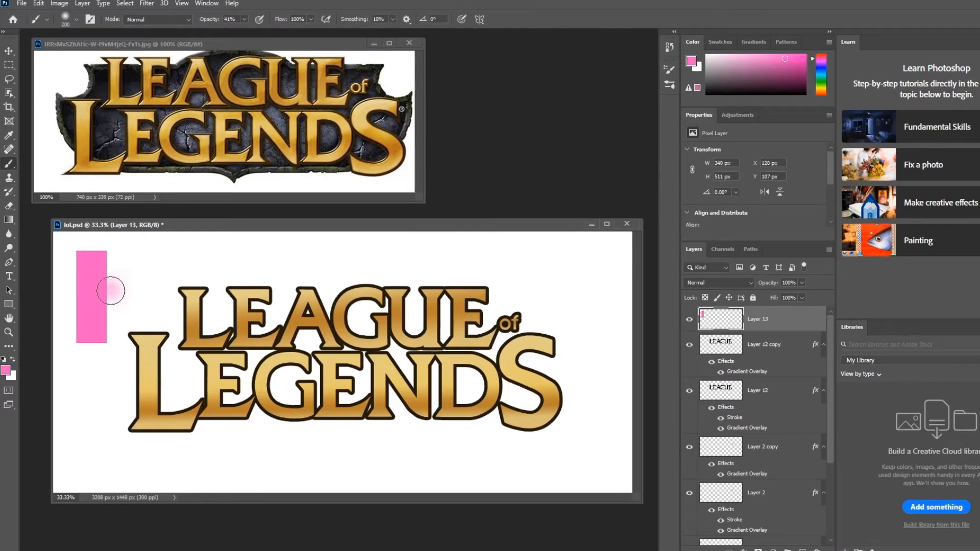
pyautogui.click(103, 293)
pyautogui.press('v')
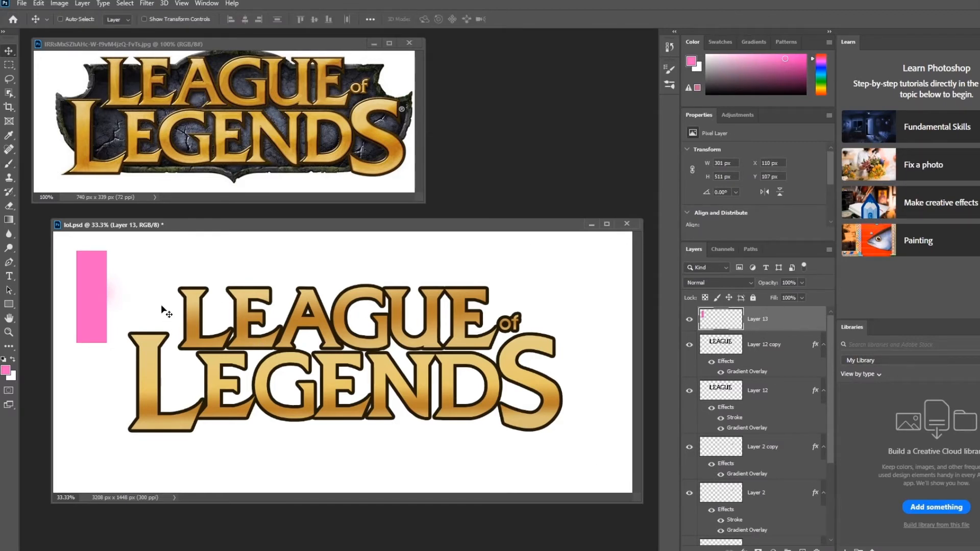
# Step: Try the 18 px outside stroke on the rectangle together with its soft brush mark
pyautogui.click(744, 550)
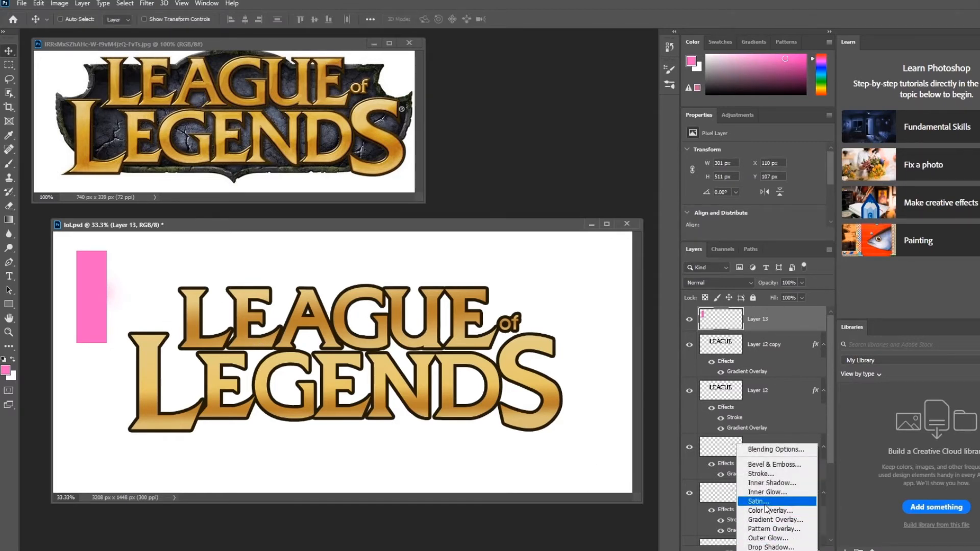
pyautogui.click(767, 474)
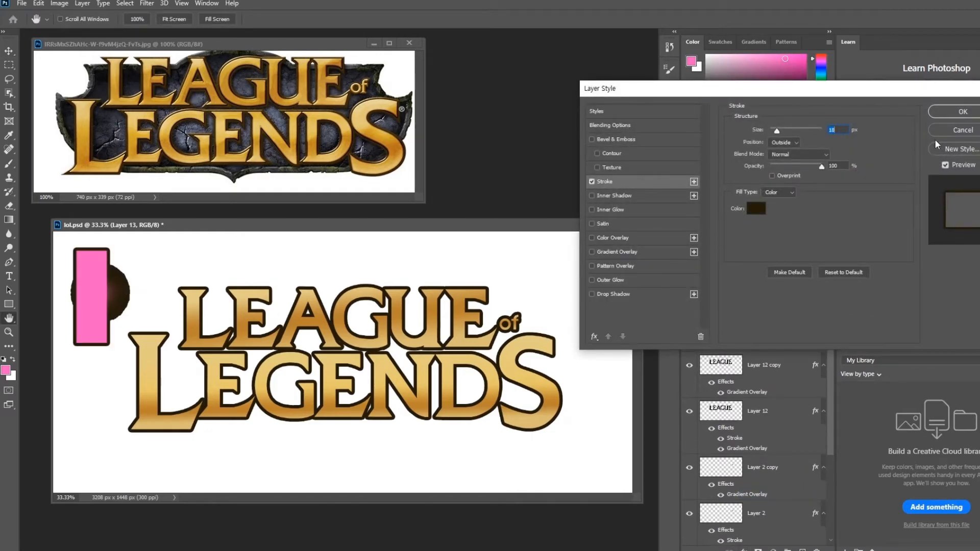
pyautogui.click(949, 130)
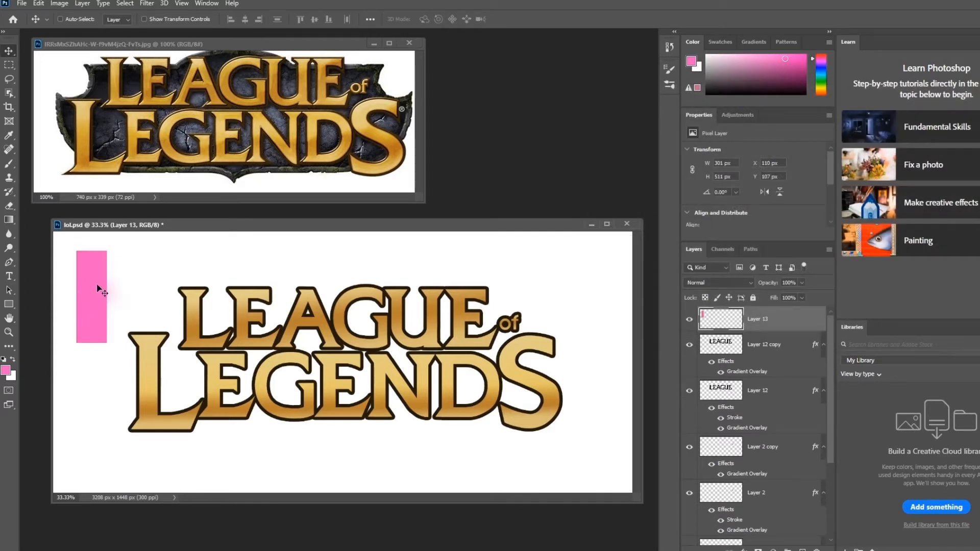
# Step: Select the soft pink mark beside the rectangle with the Magic Wand tool
pyautogui.click(10, 83)
pyautogui.click(9, 93)
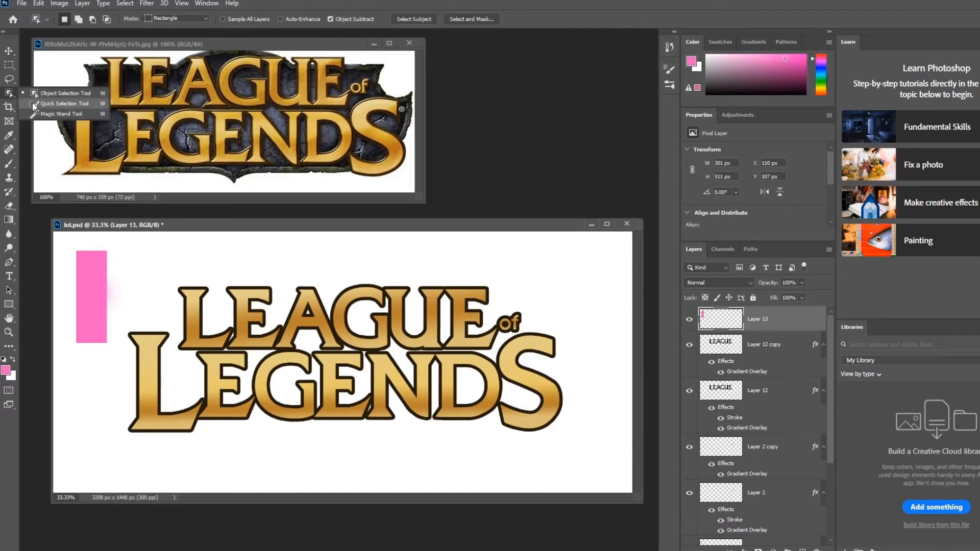
pyautogui.click(43, 114)
pyautogui.click(117, 288)
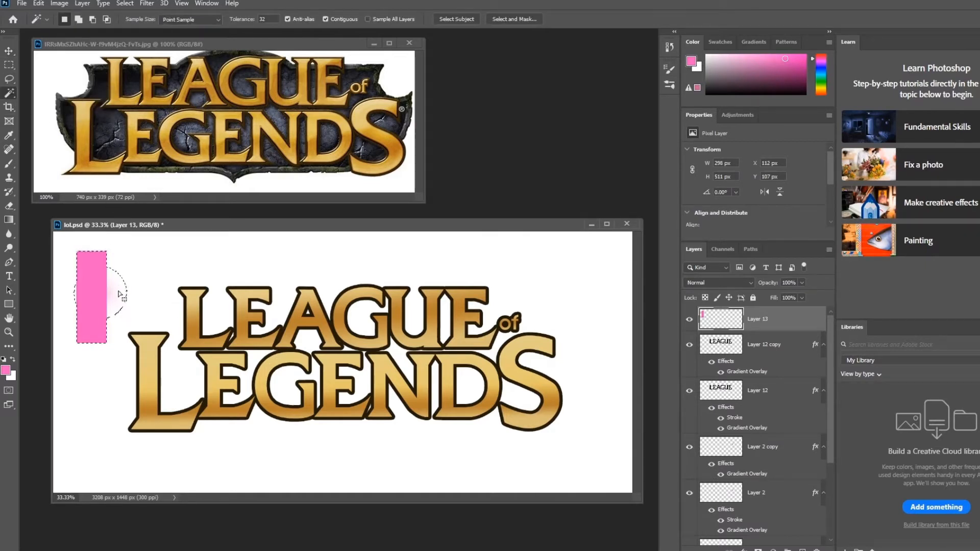
# Step: Enable Sample All Layers, set the Magic Wand tolerance to 55, and select at the soft pink mark again
pyautogui.click(367, 19)
pyautogui.click(274, 20)
pyautogui.write('55')
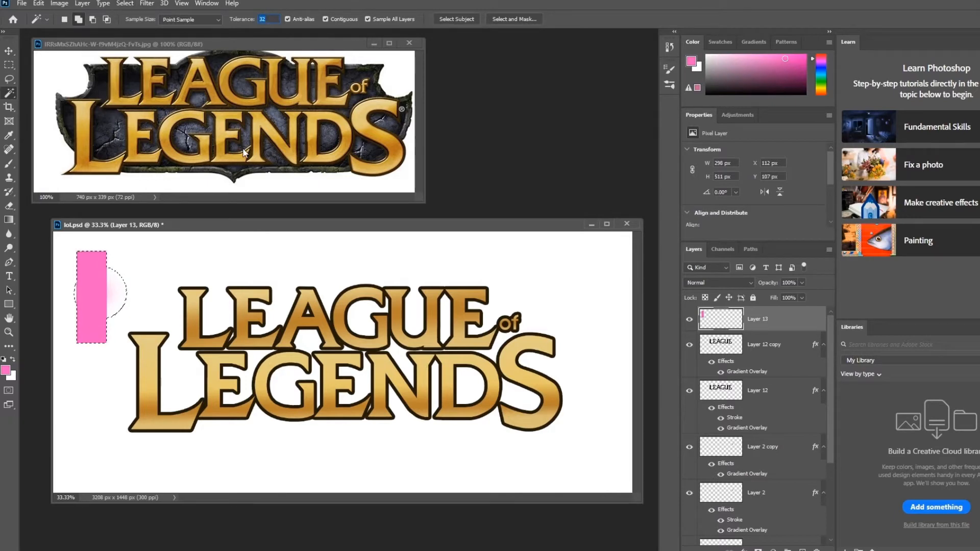
pyautogui.click(115, 289)
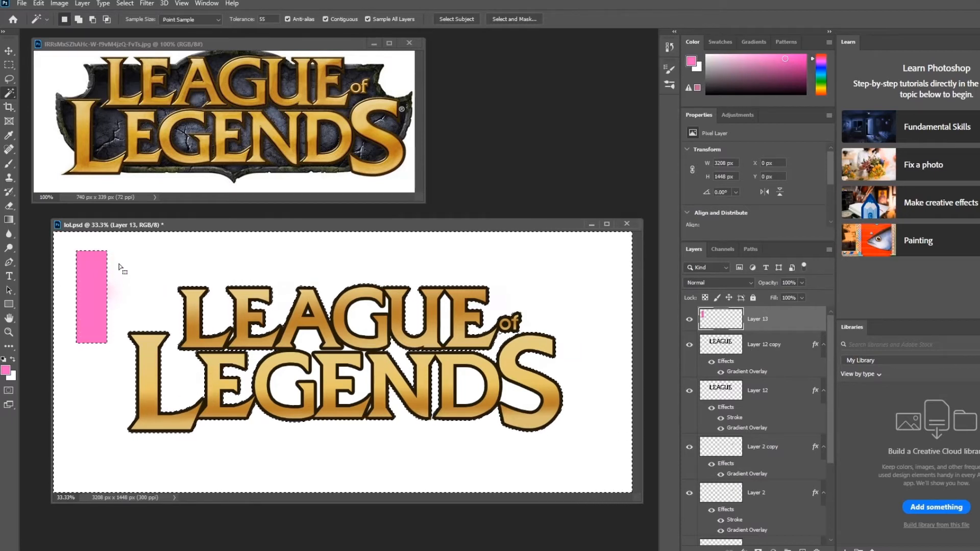
# Step: Clear the selection and delete the pink rectangle's test layer
pyautogui.hotkey('ctrl', 'd')
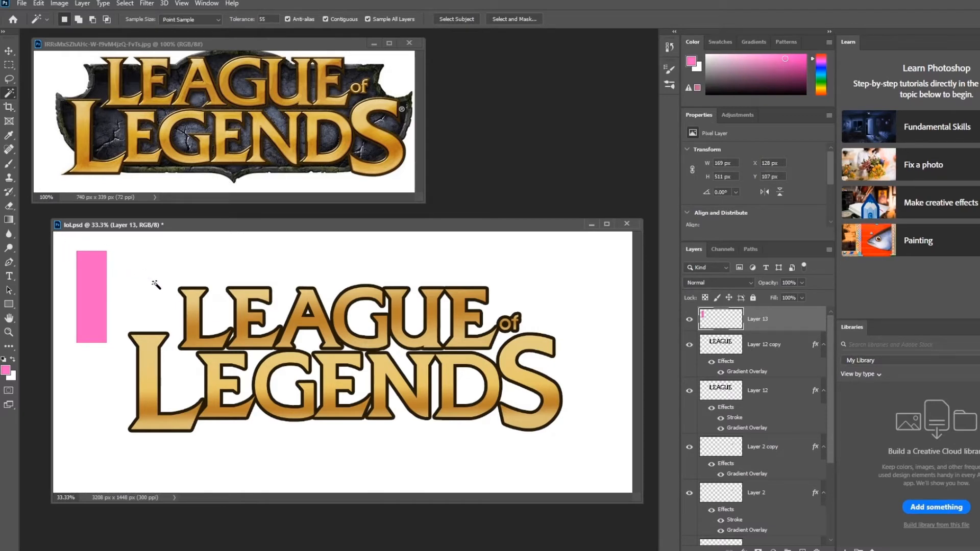
pyautogui.click(9, 51)
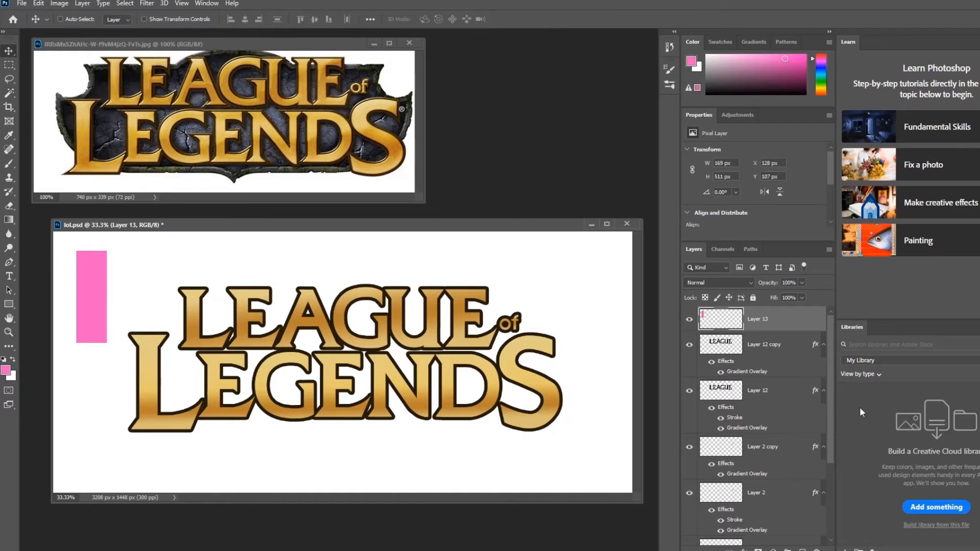
pyautogui.press('Delete')
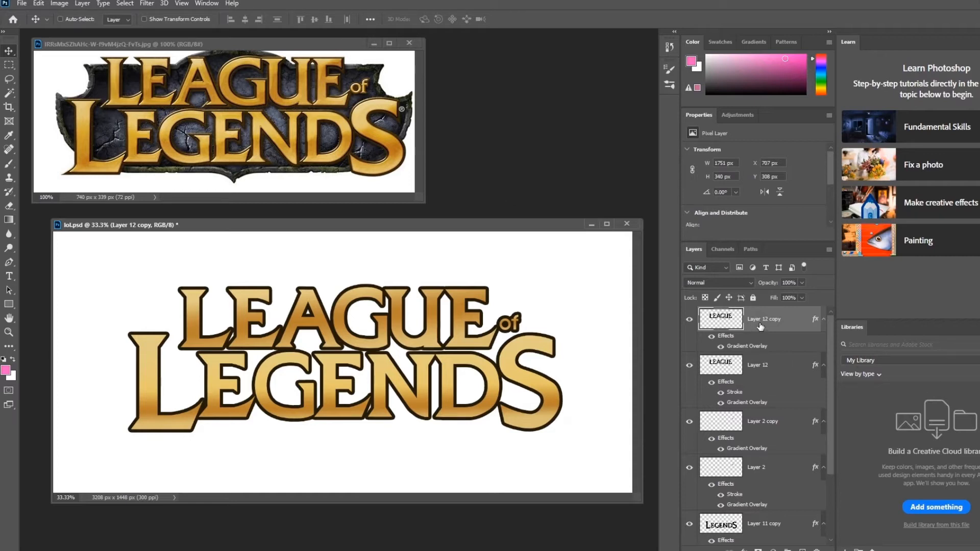
# Step: Try moving the duplicated LEAGUE layer up and to the right of the original, and undo the move
pyautogui.moveTo(473, 322); pyautogui.dragTo(572, 274)
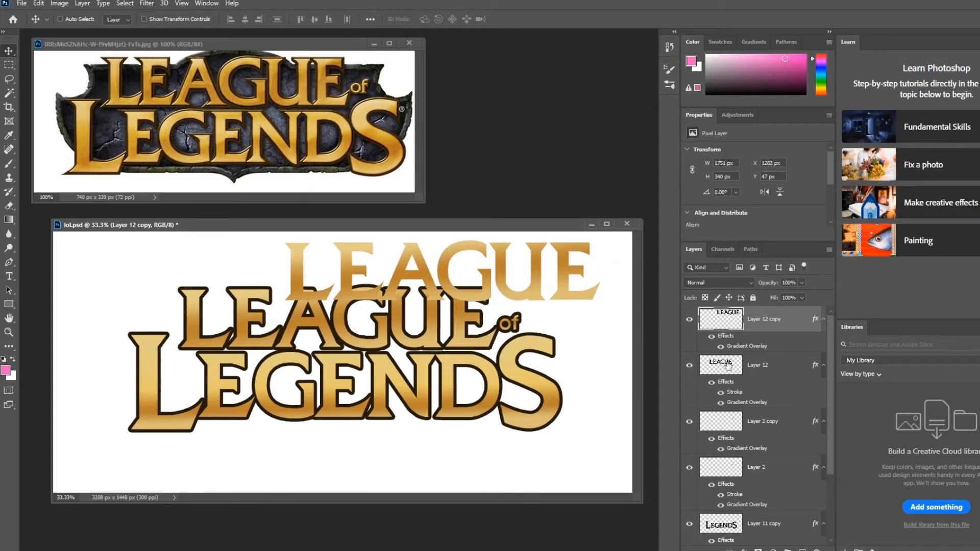
pyautogui.hotkey('ctrl', 'z')
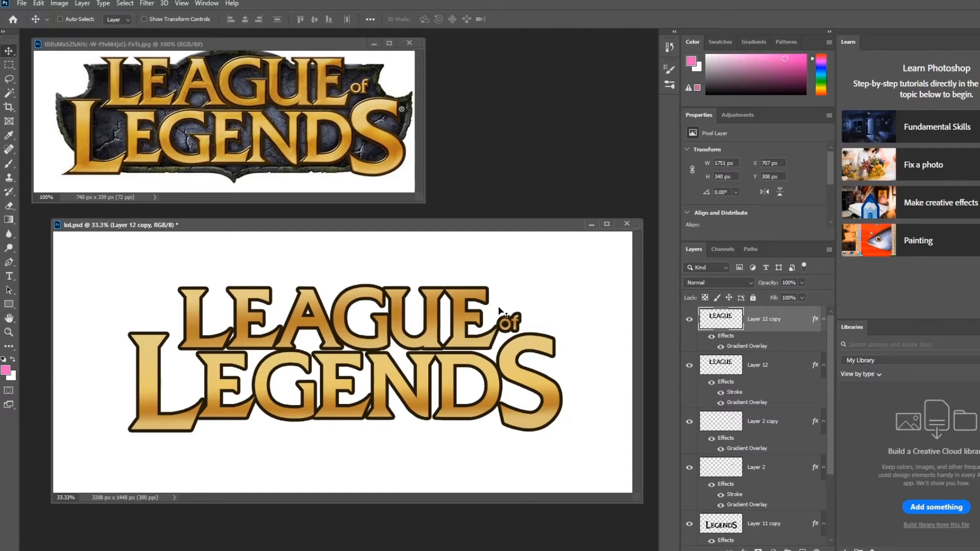
# Step: Add a new layer and fill a rectangular selection of about 178 by 295 px at the canvas's upper left with pink
pyautogui.moveTo(463, 222); pyautogui.dragTo(473, 75)
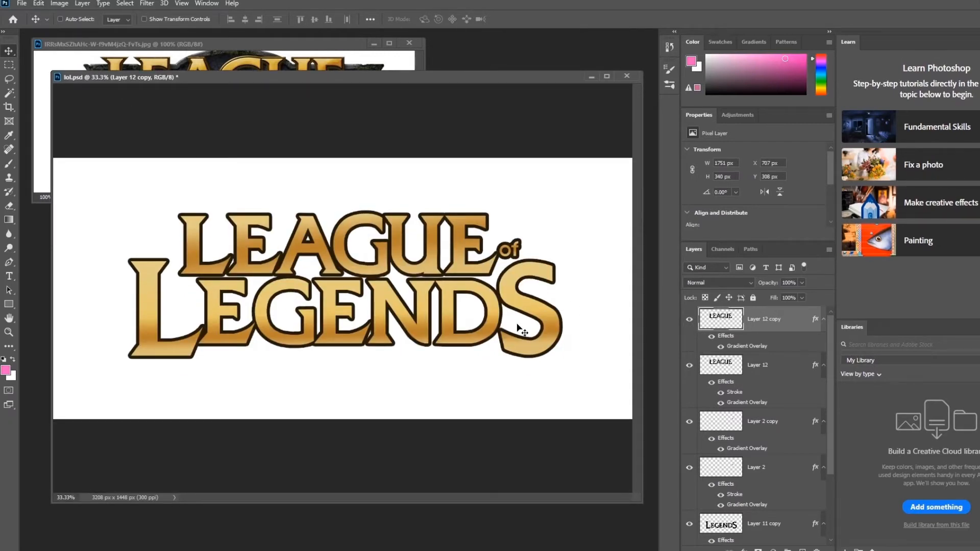
pyautogui.press('m')
pyautogui.moveTo(86, 183); pyautogui.dragTo(117, 236)
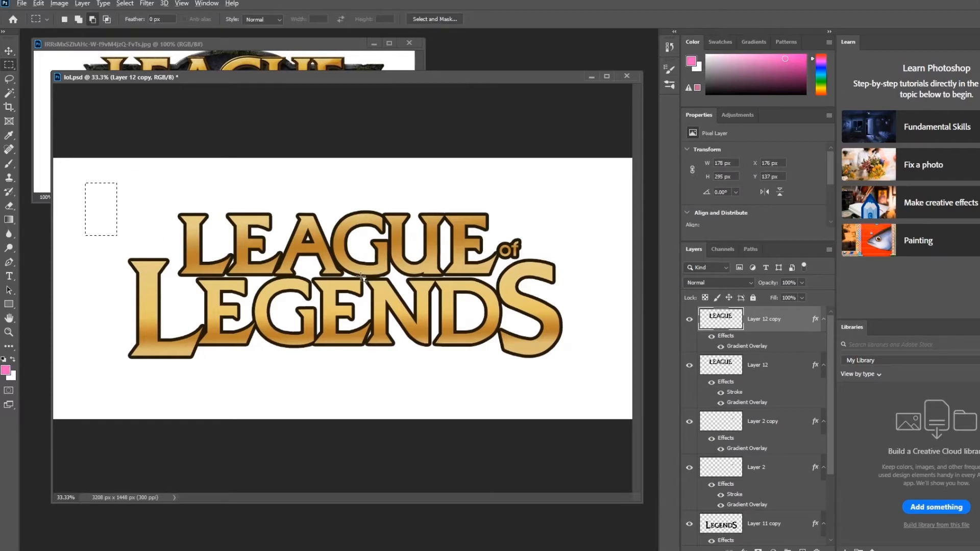
pyautogui.hotkey('alt', 'BackSpace')
pyautogui.hotkey('ctrl', 'z')
pyautogui.click(802, 550)
pyautogui.hotkey('alt', 'BackSpace')
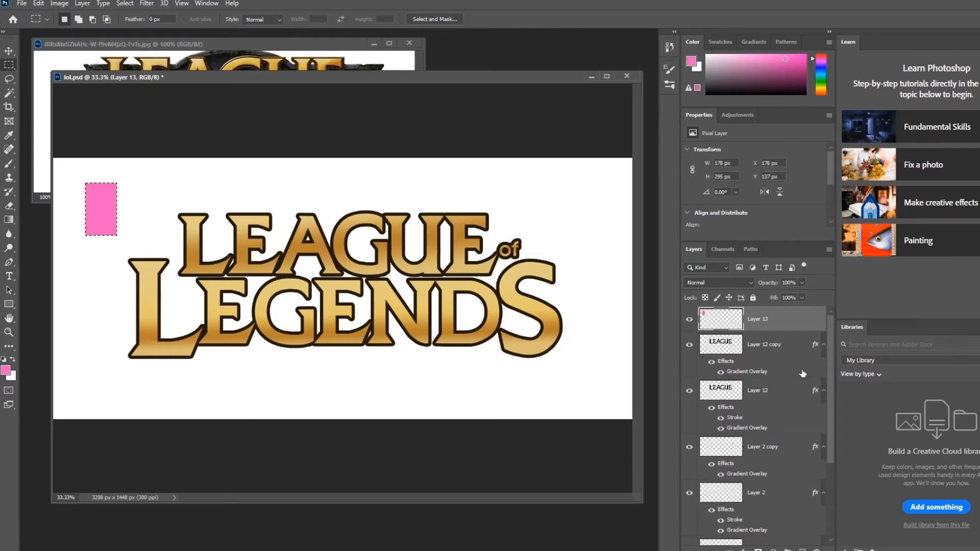
# Step: Clear the selection and lower the pink rectangle's layer opacity to 58%
pyautogui.click(9, 51)
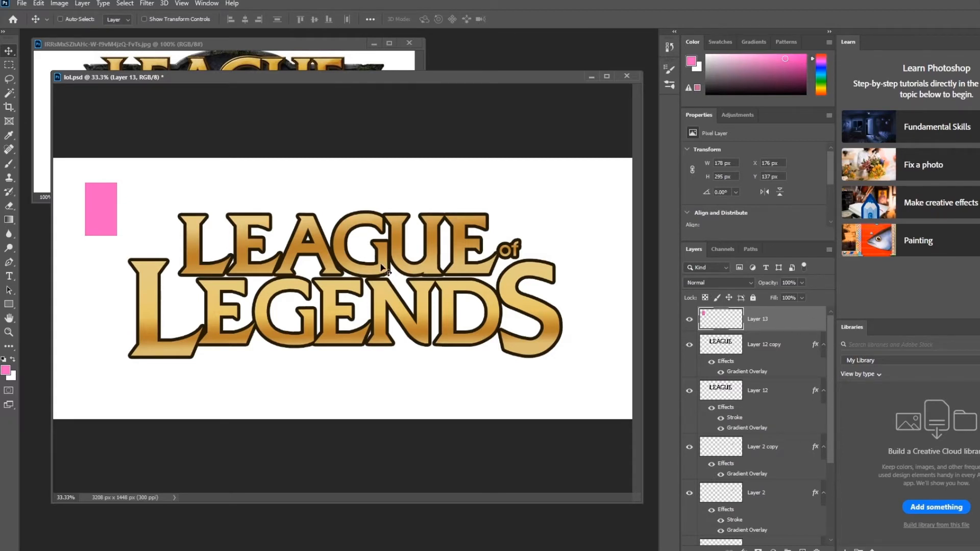
pyautogui.click(802, 283)
pyautogui.click(550, 54)
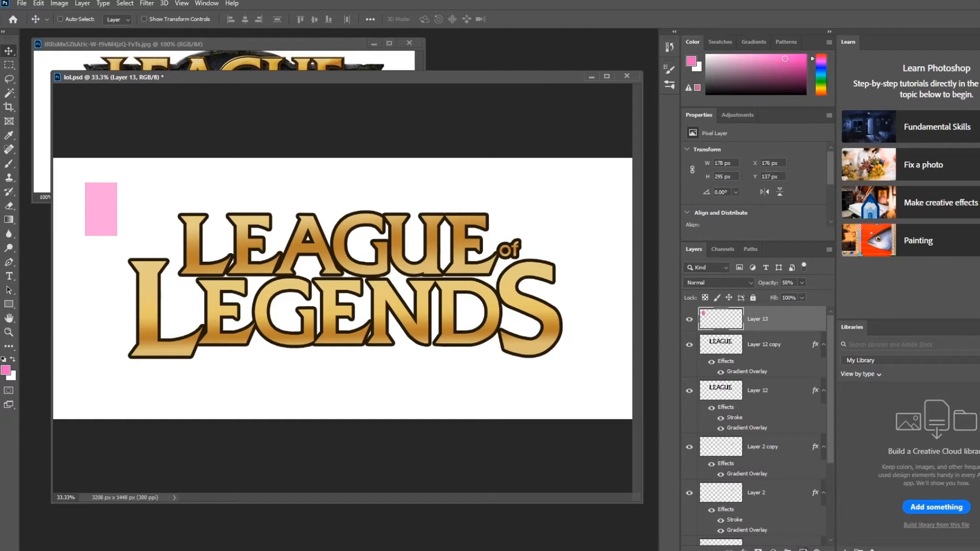
# Step: Sample the faded rectangle's pink and fill a rectangle of about 187 by 289 px beside it on a new layer
pyautogui.click(803, 550)
pyautogui.press('b')
pyautogui.keyDown('alt'); pyautogui.click(99, 202); pyautogui.keyUp('alt')
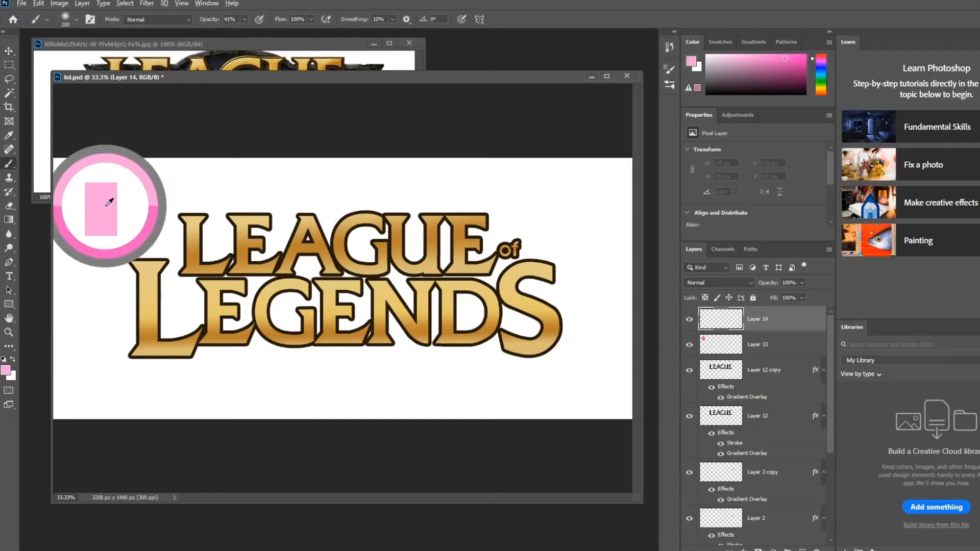
pyautogui.click(4, 66)
pyautogui.moveTo(131, 183); pyautogui.dragTo(165, 235)
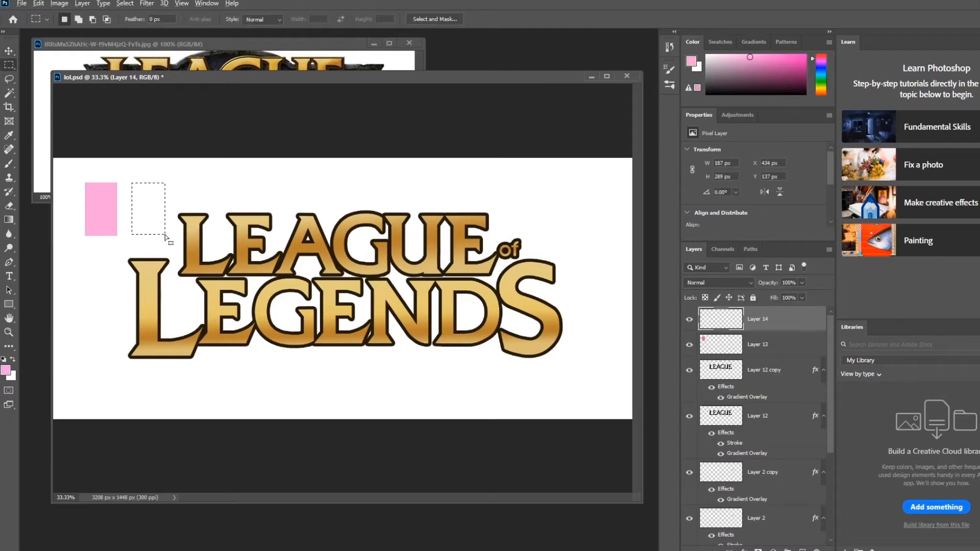
pyautogui.hotkey('alt', 'BackSpace')
pyautogui.hotkey('ctrl', 'd')
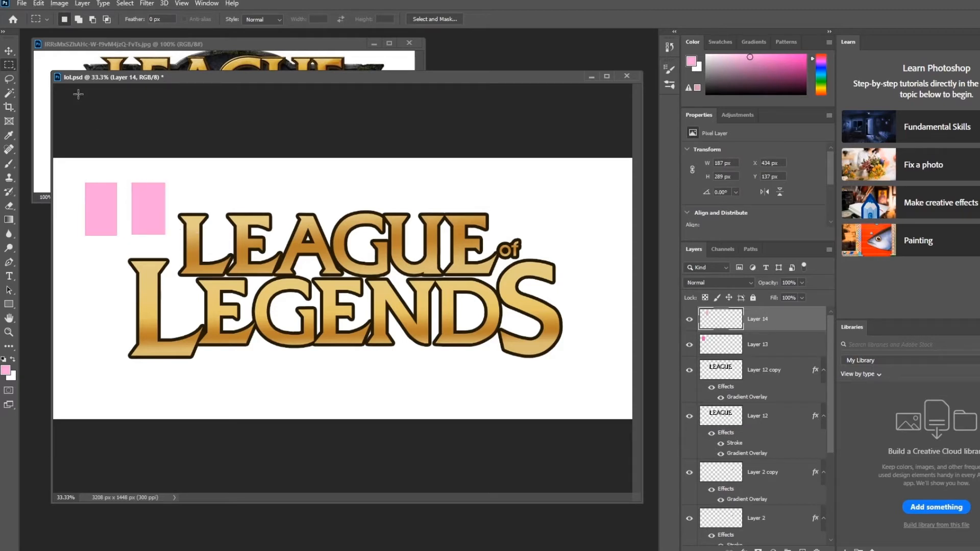
# Step: Compare the two rectangles by raising the first one's layer opacity to 100%, and set it to 57%
pyautogui.click(9, 50)
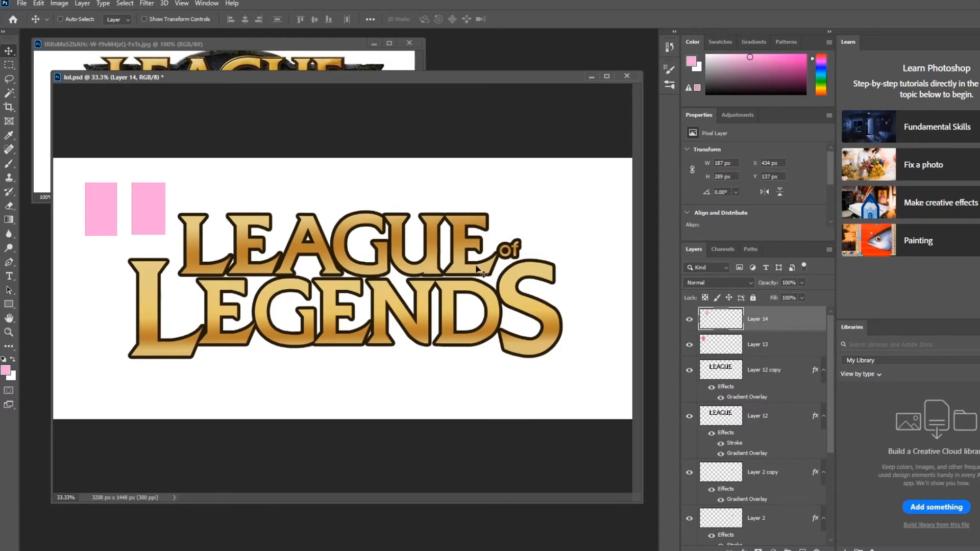
pyautogui.click(760, 347)
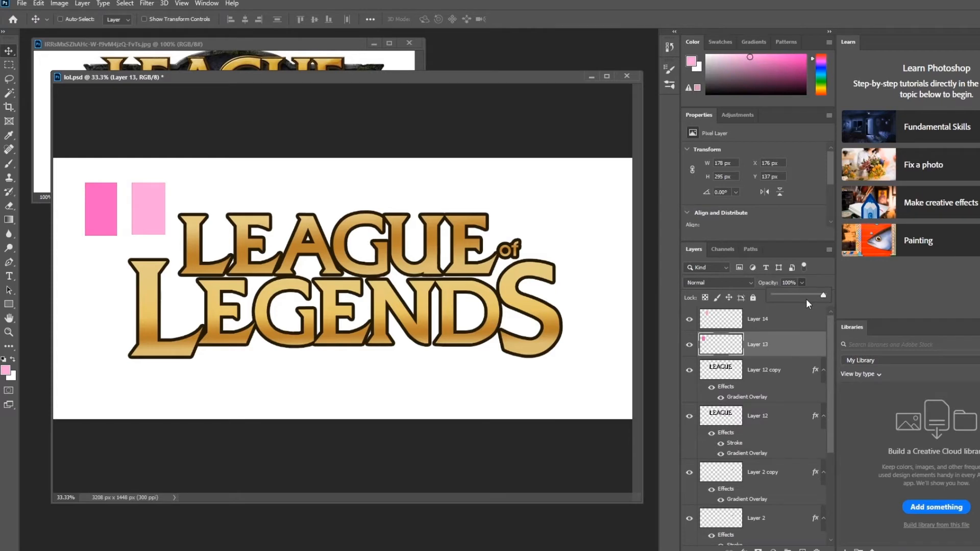
pyautogui.moveTo(795, 293); pyautogui.dragTo(798, 292)
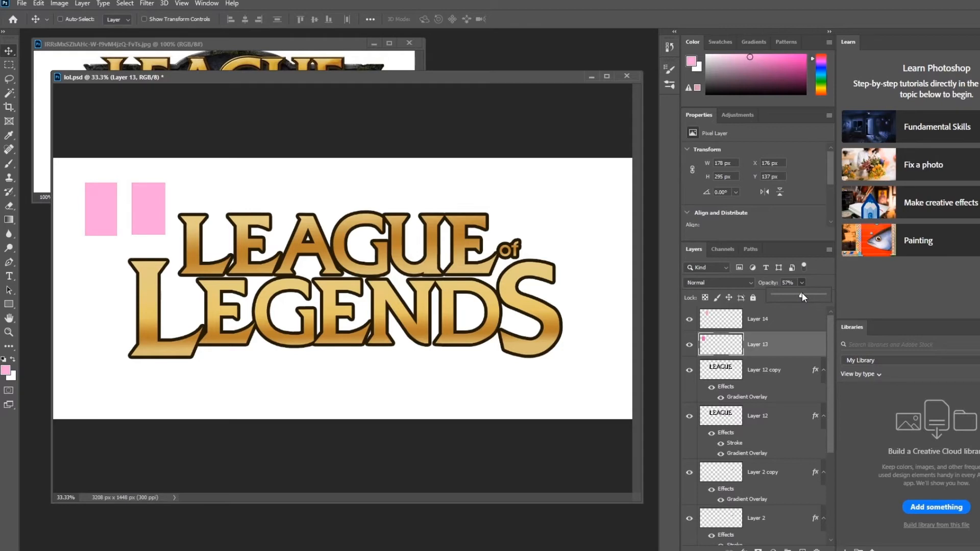
pyautogui.click(729, 327)
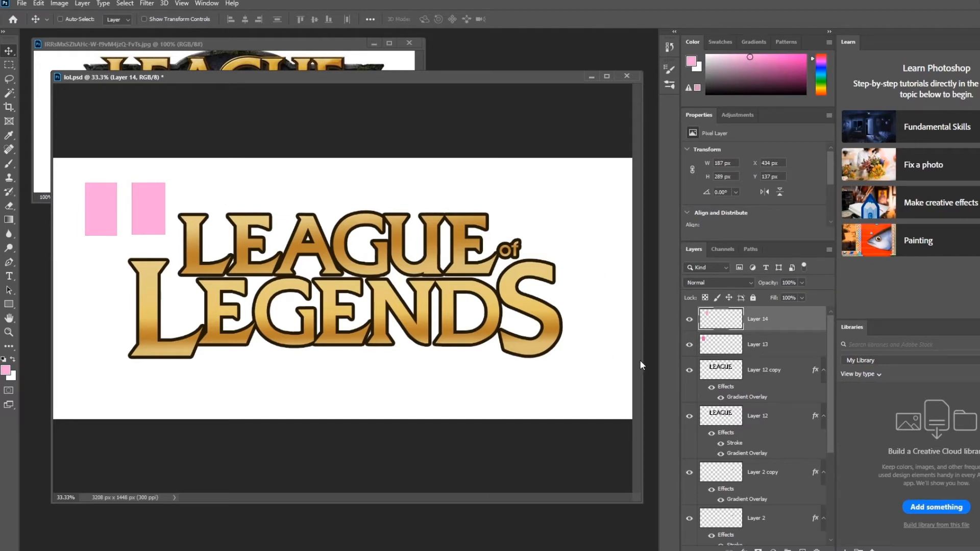
pyautogui.click(757, 346)
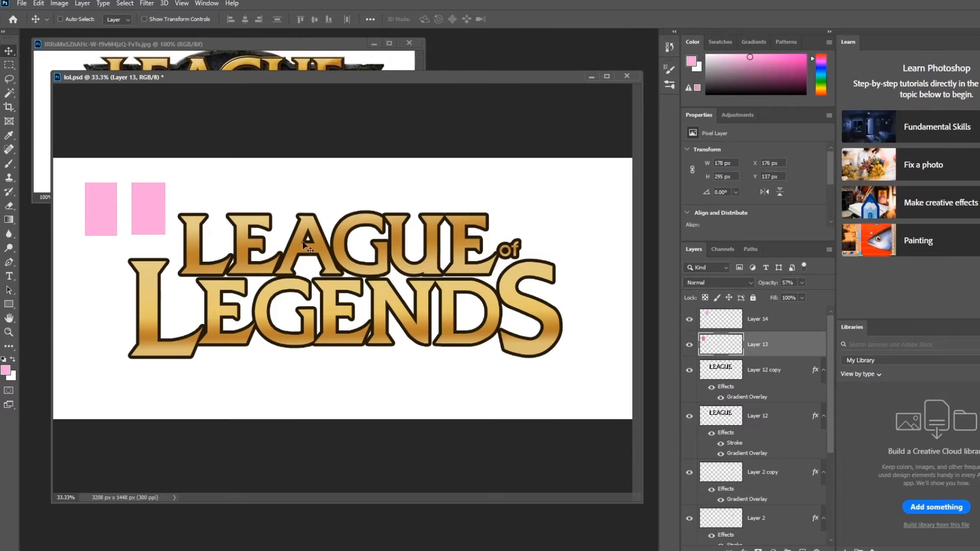
# Step: Merge the two pink rectangle layers to move them together as one, and delete the merged layer
pyautogui.keyDown('shift'); pyautogui.click(797, 331); pyautogui.keyUp('shift')
pyautogui.hotkey('ctrl', 'e')
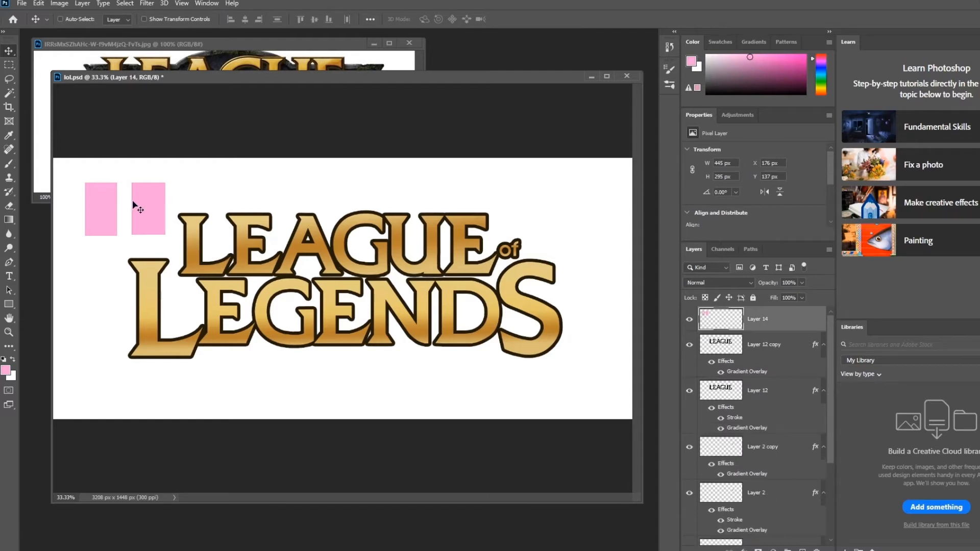
pyautogui.moveTo(149, 207)
pyautogui.mouseDown()
pyautogui.moveTo(247, 222)
pyautogui.moveTo(272, 207)
pyautogui.moveTo(307, 216)
pyautogui.moveTo(271, 224)
pyautogui.moveTo(284, 228)
pyautogui.moveTo(291, 202)
pyautogui.moveTo(199, 175)
pyautogui.moveTo(108, 190)
pyautogui.moveTo(131, 206)
pyautogui.mouseUp()
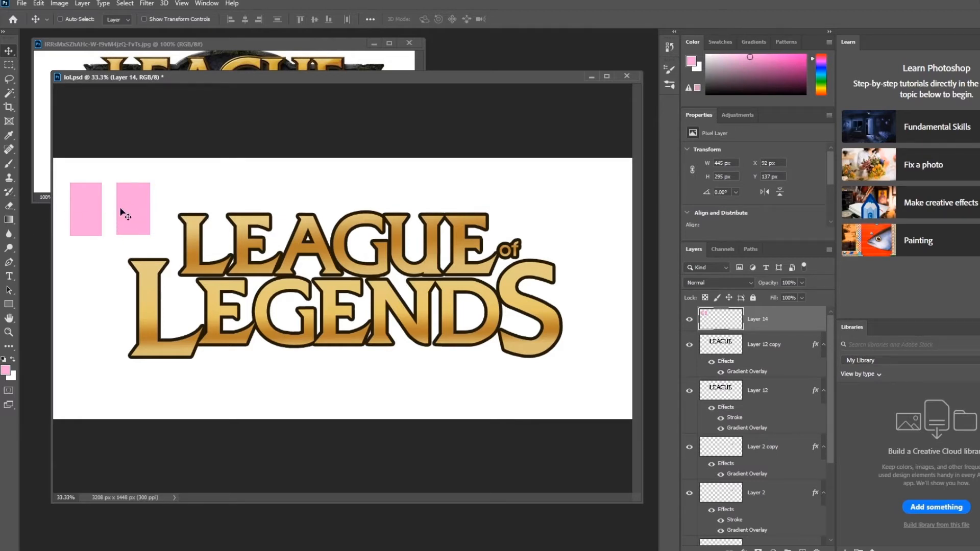
pyautogui.press('Delete')
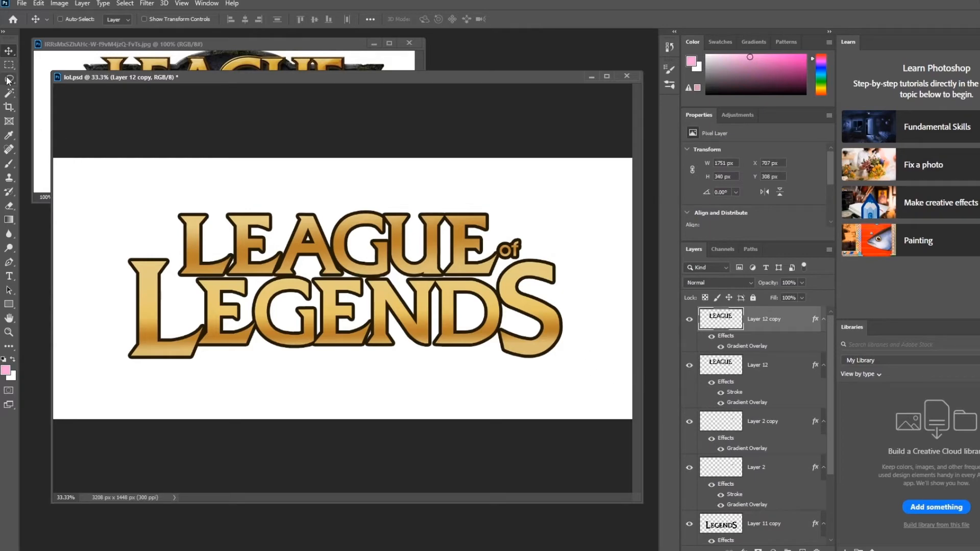
# Step: On a new layer, fill a rectangle of about 124 by 356 px above and left of the lettering with light pink
pyautogui.hotkey('ctrl', '1')
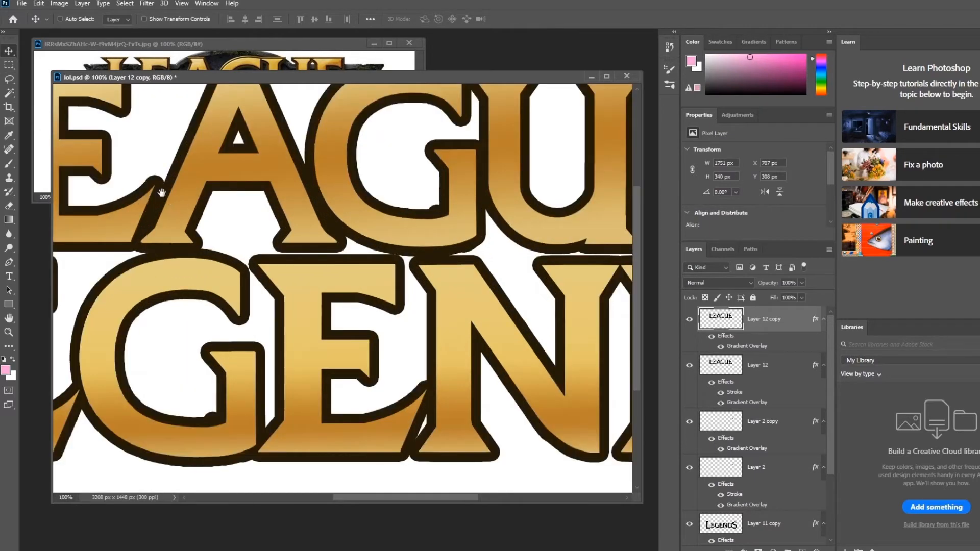
pyautogui.moveTo(162, 193); pyautogui.dragTo(221, 166)
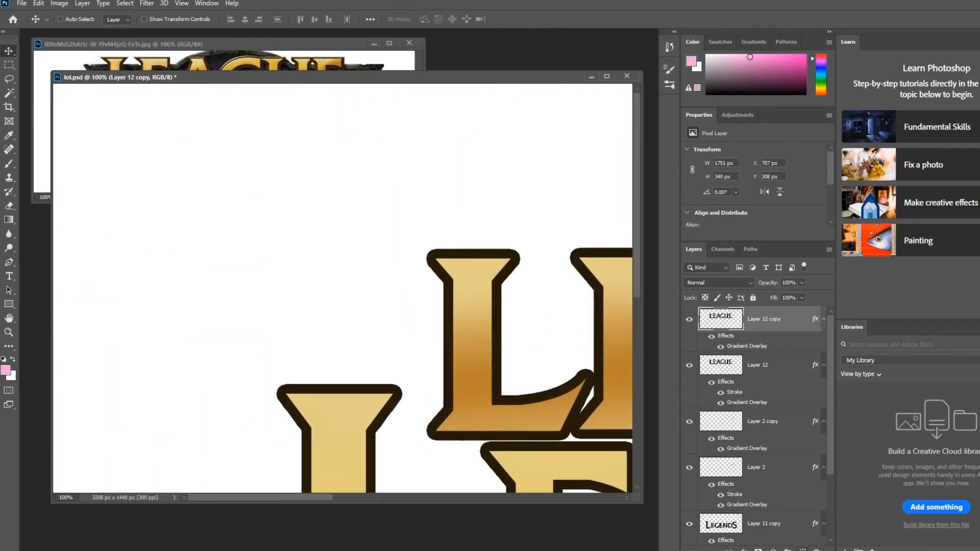
pyautogui.hotkey('ctrl', 'shift', 'alt', 'n')
pyautogui.click(9, 65)
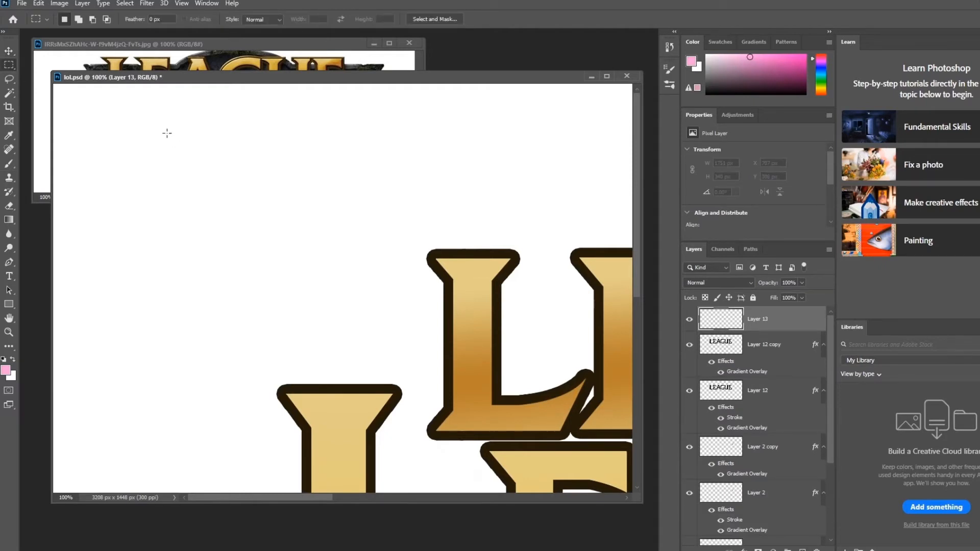
pyautogui.moveTo(167, 133); pyautogui.dragTo(234, 325)
pyautogui.hotkey('alt', 'BackSpace')
pyautogui.hotkey('ctrl', 'd')
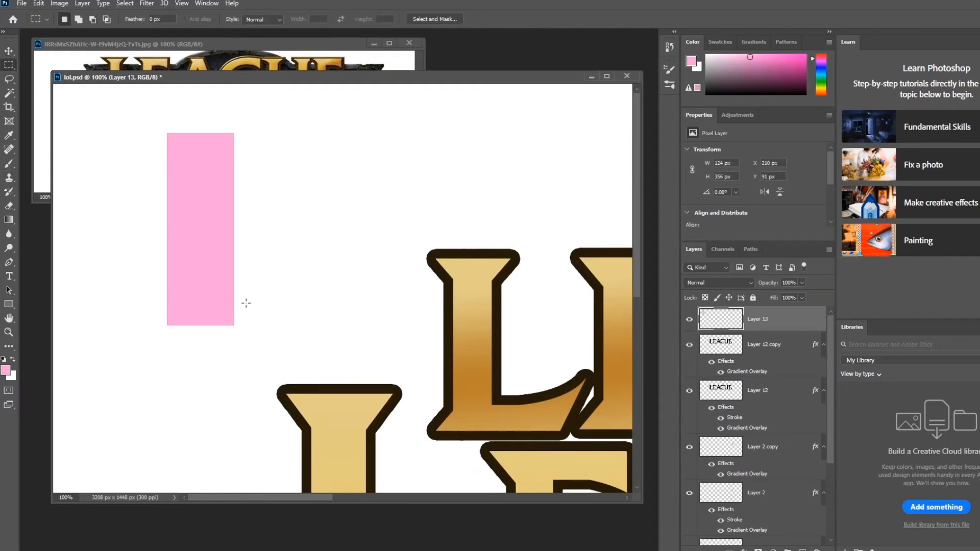
# Step: Select a wedge of about 133 by 220 px along the rectangle's upper right edge with the Lasso and fill it with light pink
pyautogui.press('l')
pyautogui.hotkey('ctrl', '-')
pyautogui.hotkey('ctrl', '-')
pyautogui.hotkey('ctrl', '-')
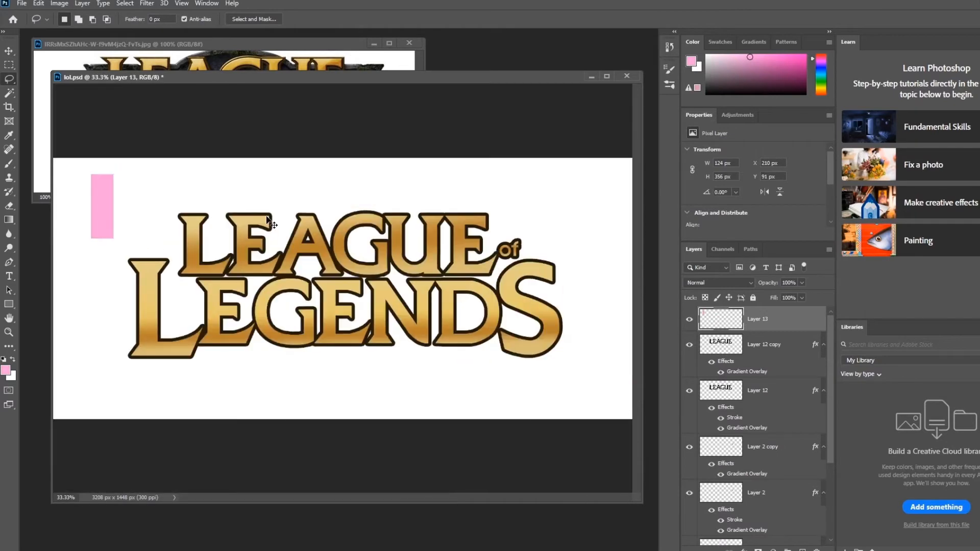
pyautogui.hotkey('ctrl', '+')
pyautogui.hotkey('ctrl', '+')
pyautogui.hotkey('ctrl', '+')
pyautogui.hotkey('ctrl', '+')
pyautogui.moveTo(270, 220); pyautogui.dragTo(610, 414)
pyautogui.moveTo(206, 223)
pyautogui.mouseDown()
pyautogui.moveTo(615, 297)
pyautogui.moveTo(658, 346)
pyautogui.mouseUp()
pyautogui.moveTo(243, 312)
pyautogui.mouseDown()
pyautogui.moveTo(249, 159)
pyautogui.moveTo(355, 164)
pyautogui.moveTo(244, 396)
pyautogui.moveTo(217, 396)
pyautogui.mouseUp()
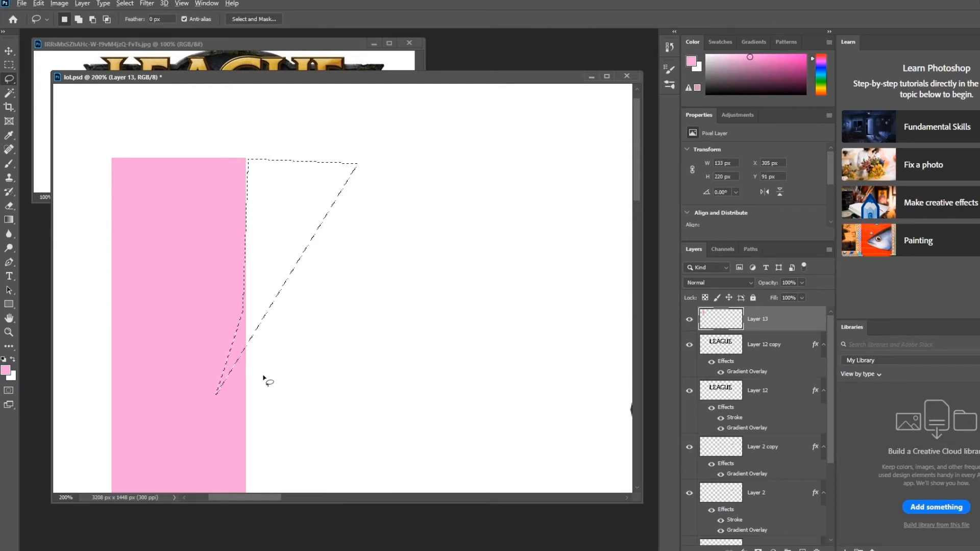
pyautogui.hotkey('alt', 'BackSpace')
pyautogui.hotkey('ctrl', 'd')
# Step: Examine the seam between the pink rectangle and the added wedge close up, and switch to the Brush tool
pyautogui.hotkey('ctrl', '-')
pyautogui.hotkey('ctrl', '-')
pyautogui.hotkey('ctrl', '-')
pyautogui.hotkey('ctrl', '-')
pyautogui.hotkey('ctrl', '-')
pyautogui.hotkey('ctrl', '-')
pyautogui.hotkey('ctrl', '-')
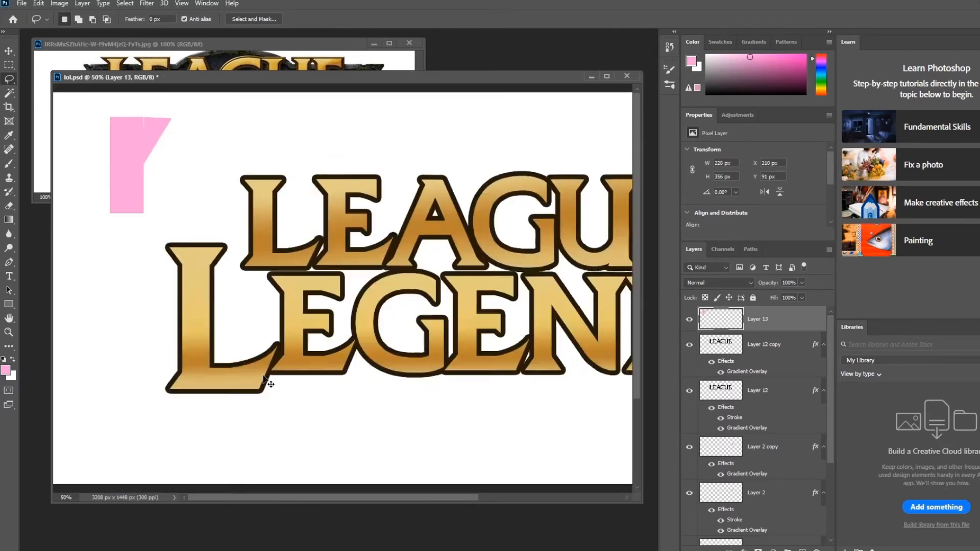
pyautogui.hotkey('ctrl', '+')
pyautogui.hotkey('ctrl', '+')
pyautogui.hotkey('ctrl', '+')
pyautogui.hotkey('ctrl', '+')
pyautogui.hotkey('ctrl', '+')
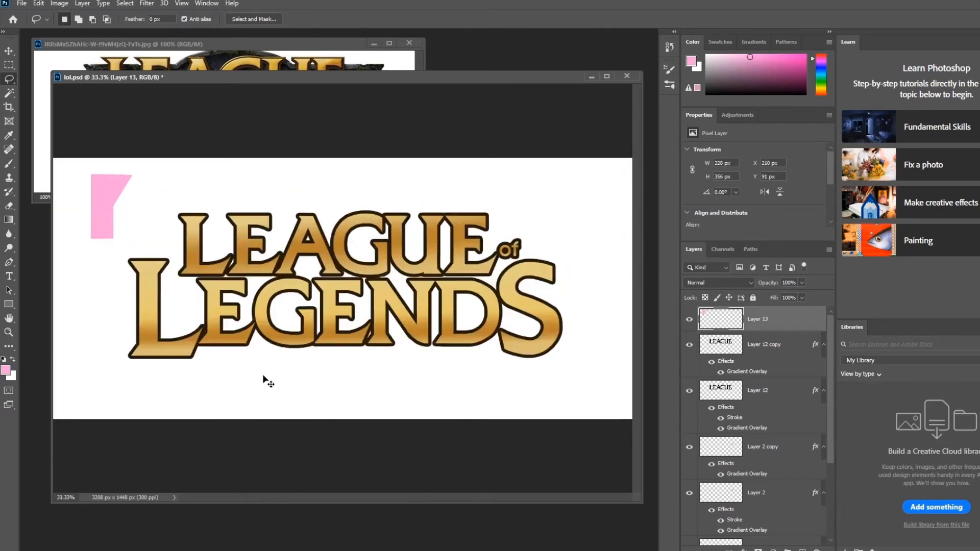
pyautogui.moveTo(189, 207); pyautogui.dragTo(527, 320)
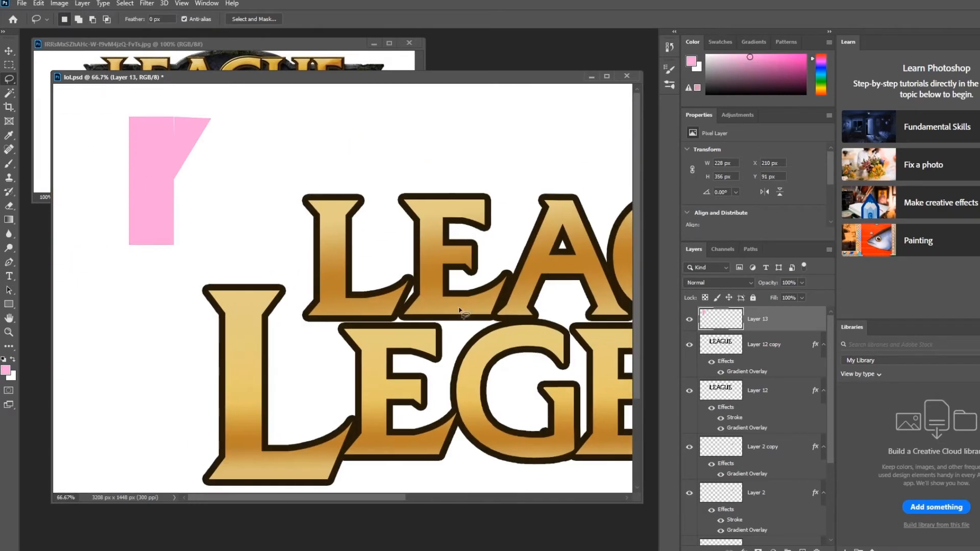
pyautogui.hotkey('ctrl', '+')
pyautogui.hotkey('ctrl', '+')
pyautogui.hotkey('ctrl', '+')
pyautogui.moveTo(260, 298); pyautogui.dragTo(587, 439)
pyautogui.moveTo(332, 243)
pyautogui.mouseDown()
pyautogui.moveTo(485, 327)
pyautogui.moveTo(446, 376)
pyautogui.mouseUp()
pyautogui.press('b')
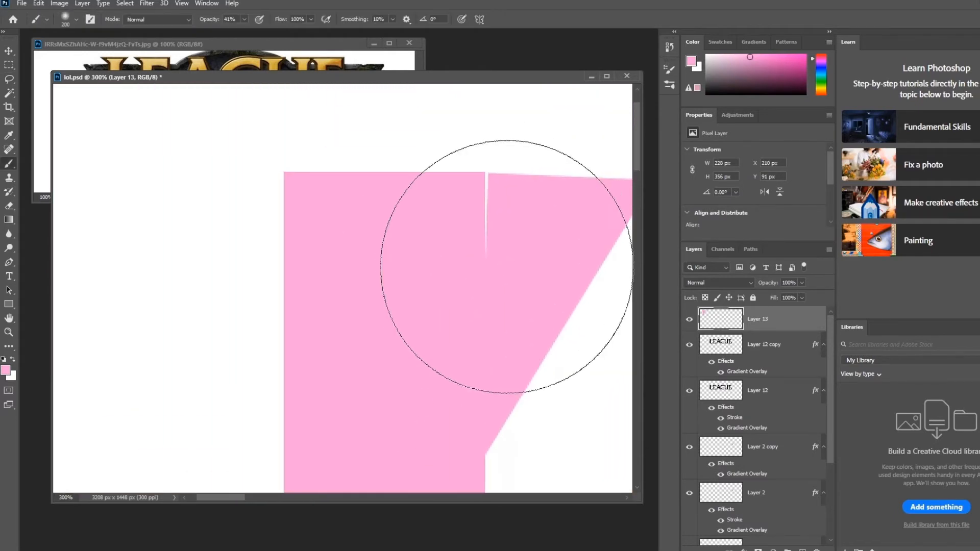
# Step: Set the brush to 12% opacity and a small 15 px size, and paint over the thin white gap in the pink shape
pyautogui.press('[')
pyautogui.press('[')
pyautogui.press('[')
pyautogui.press('[')
pyautogui.press('[')
pyautogui.press('[')
pyautogui.click(245, 20)
pyautogui.click(228, 32)
pyautogui.press('[')
pyautogui.press('[')
pyautogui.press('[')
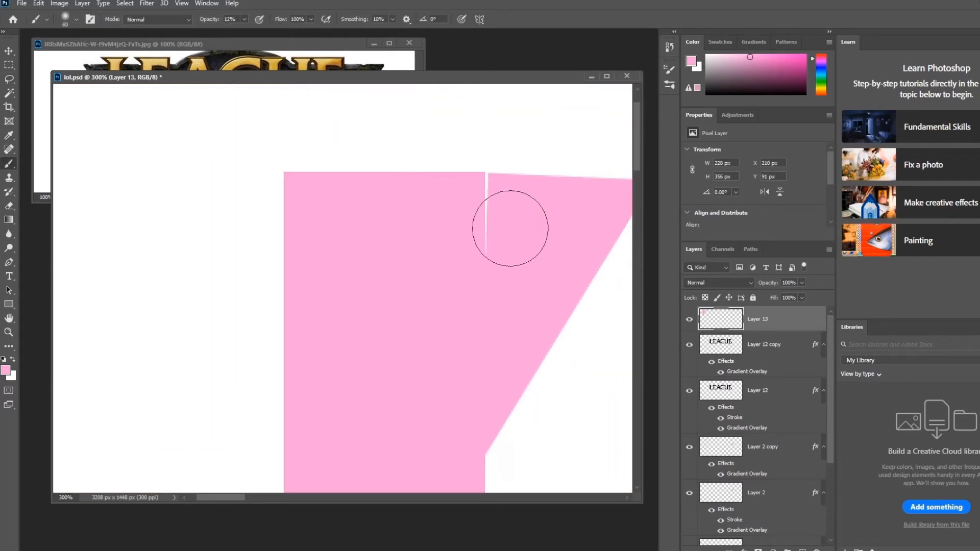
pyautogui.moveTo(486, 211)
pyautogui.mouseDown()
pyautogui.moveTo(489, 241)
pyautogui.moveTo(489, 198)
pyautogui.mouseUp()
pyautogui.press('[')
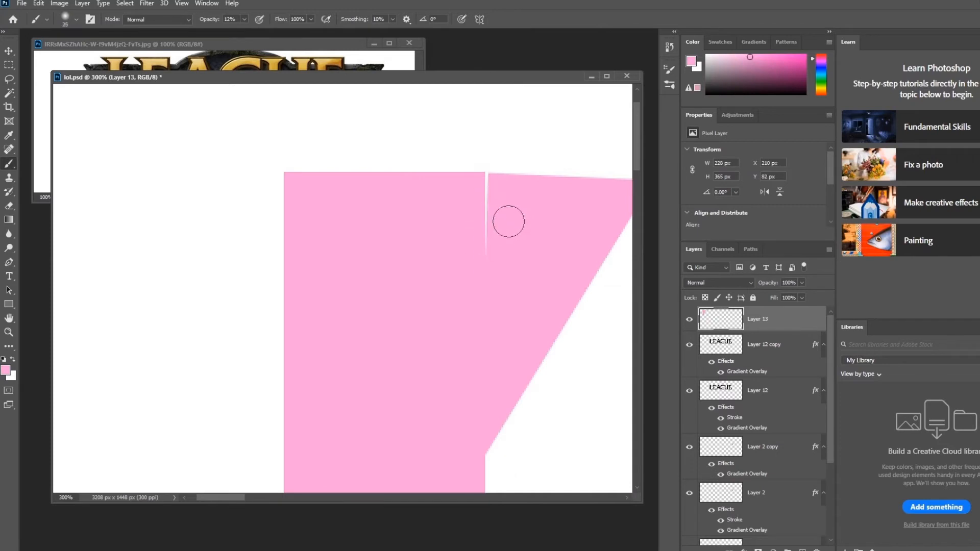
pyautogui.press('[')
pyautogui.press('[')
pyautogui.moveTo(487, 200)
pyautogui.mouseDown()
pyautogui.moveTo(474, 184)
pyautogui.moveTo(485, 258)
pyautogui.moveTo(483, 184)
pyautogui.mouseUp()
# Step: Try a dark 18 px outside Stroke effect on the pink shape in Layer 13, and undo it
pyautogui.hotkey('ctrl', '-')
pyautogui.hotkey('ctrl', '-')
pyautogui.hotkey('ctrl', '-')
pyautogui.hotkey('ctrl', '-')
pyautogui.hotkey('ctrl', '-')
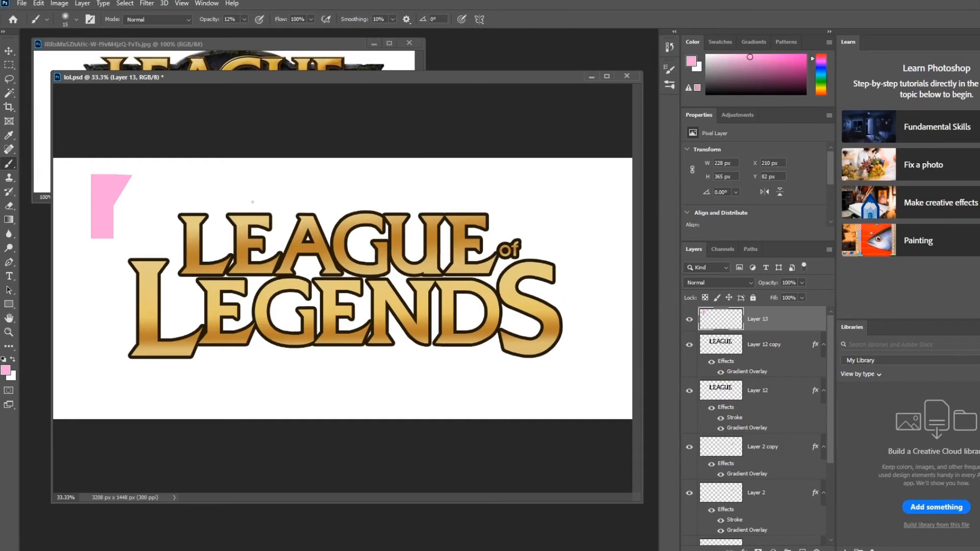
pyautogui.click(754, 549)
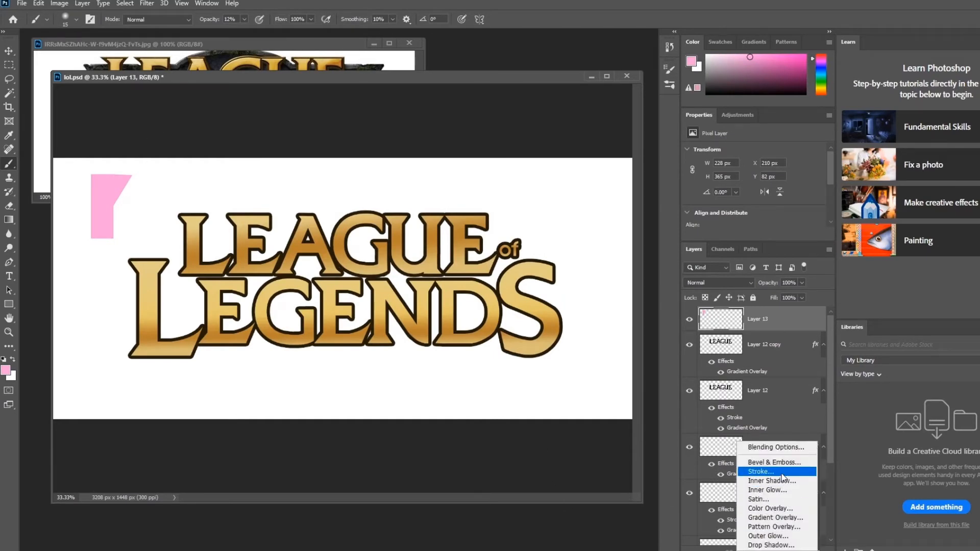
pyautogui.click(781, 473)
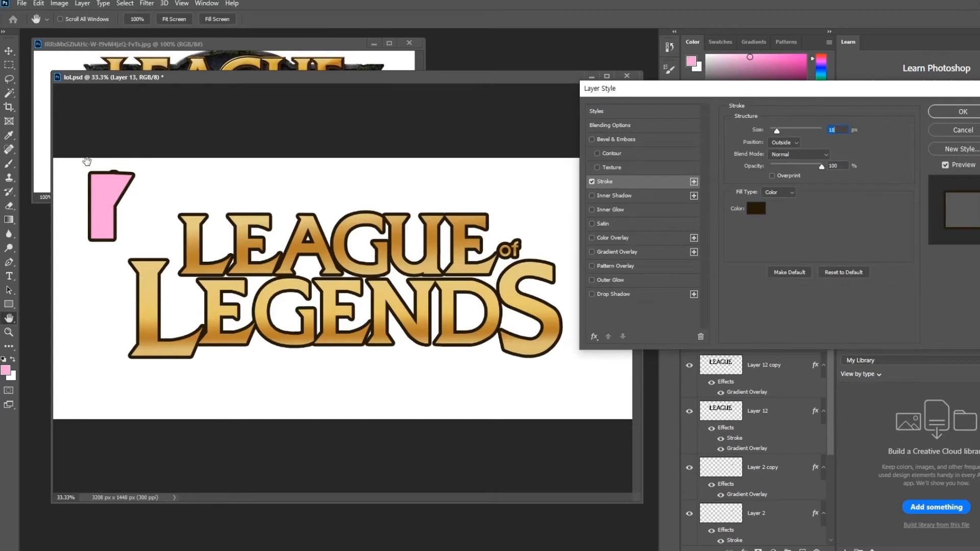
pyautogui.click(962, 111)
pyautogui.hotkey('ctrl', 'z')
pyautogui.press('b')
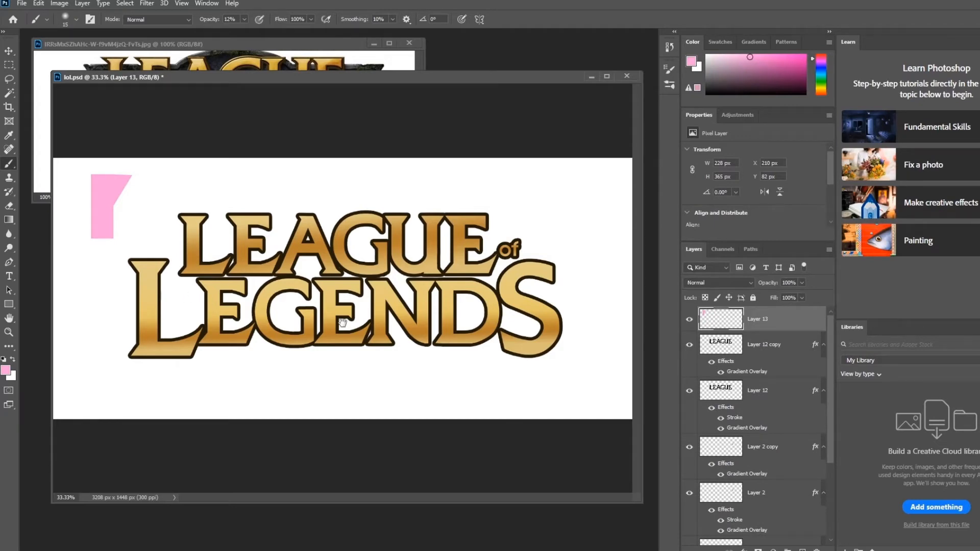
# Step: Lasso a pointed diagonal area at the pink shape's lower-right corner, fill it with the foreground pink, and deselect
pyautogui.scroll(6, 344, 319)
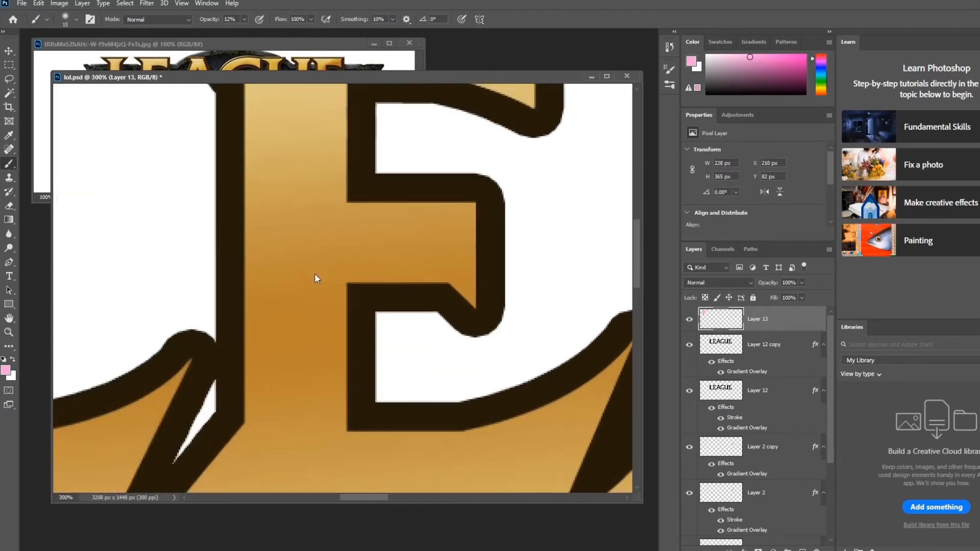
pyautogui.moveTo(315, 279)
pyautogui.mouseDown()
pyautogui.moveTo(449, 324)
pyautogui.moveTo(575, 298)
pyautogui.mouseUp()
pyautogui.moveTo(481, 289); pyautogui.dragTo(458, 368)
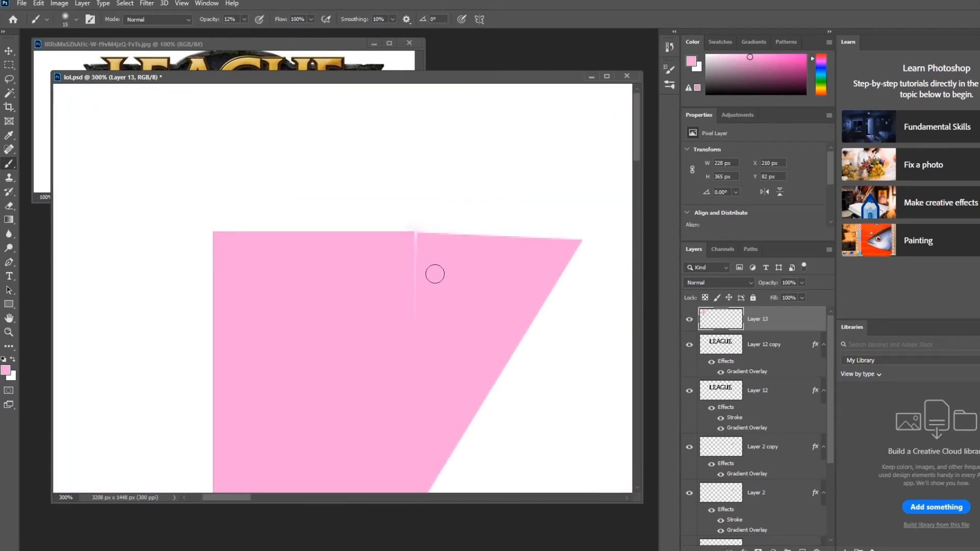
pyautogui.moveTo(478, 327); pyautogui.dragTo(449, 261)
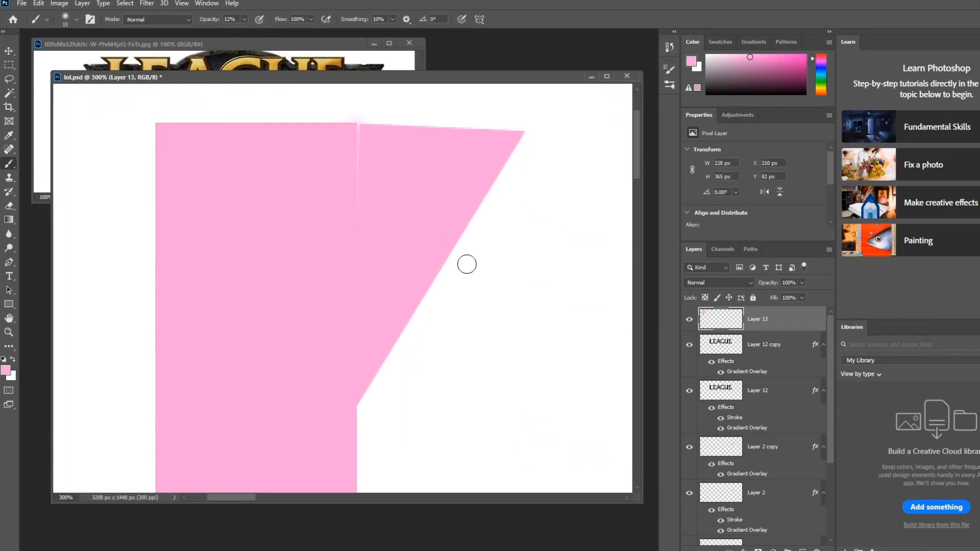
pyautogui.press('l')
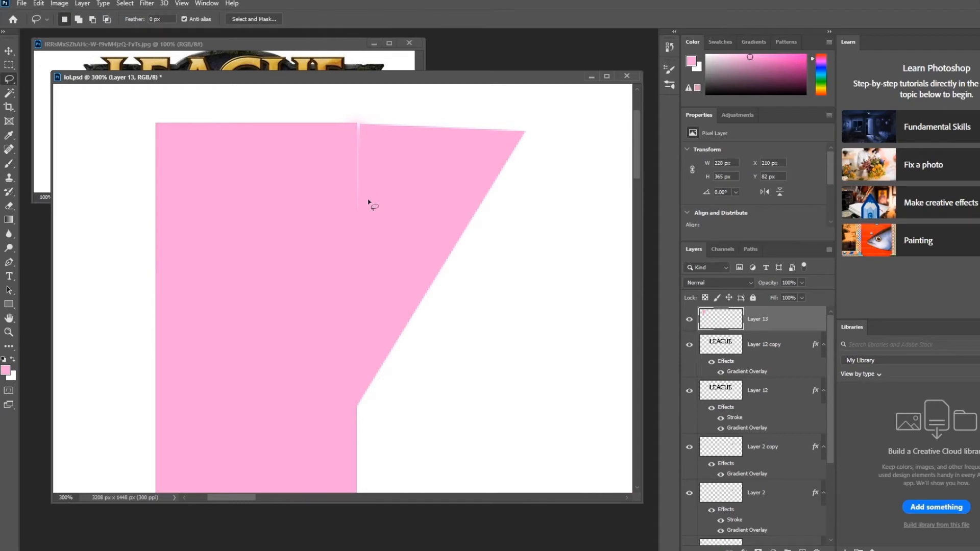
pyautogui.scroll(-5, 367, 204)
pyautogui.moveTo(337, 174)
pyautogui.mouseDown()
pyautogui.moveTo(337, 413)
pyautogui.moveTo(479, 407)
pyautogui.moveTo(368, 243)
pyautogui.moveTo(330, 146)
pyautogui.moveTo(337, 170)
pyautogui.mouseUp()
pyautogui.click(445, 228)
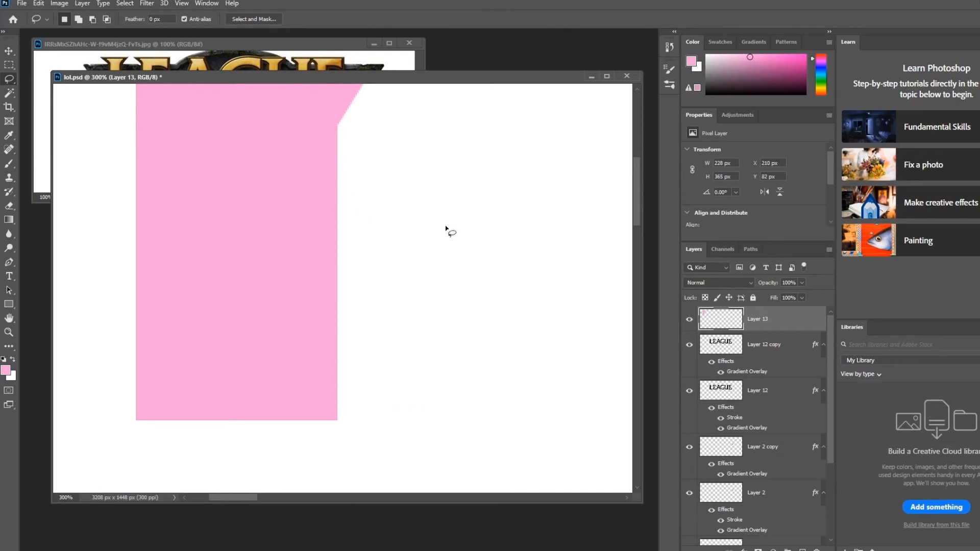
pyautogui.moveTo(286, 141)
pyautogui.mouseDown()
pyautogui.moveTo(329, 172)
pyautogui.moveTo(587, 422)
pyautogui.moveTo(191, 431)
pyautogui.moveTo(287, 143)
pyautogui.mouseUp()
pyautogui.hotkey('alt', 'BackSpace')
pyautogui.hotkey('ctrl', 'd')
# Step: Create a new layer and fill a rectangular selection of about 194 x 116 px with pink, to the right of the pink shape
pyautogui.hotkey('ctrl', '-')
pyautogui.hotkey('ctrl', '-')
pyautogui.hotkey('ctrl', '-')
pyautogui.hotkey('ctrl', '-')
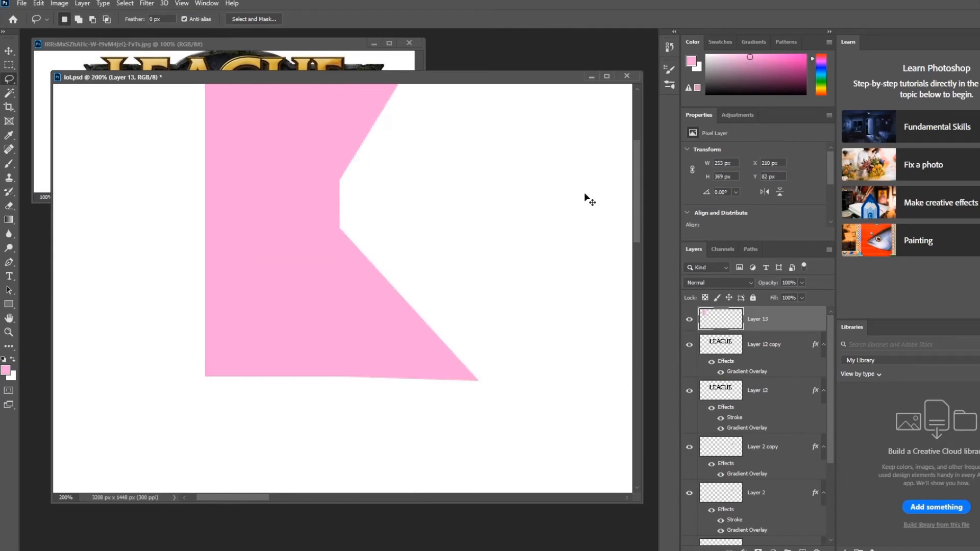
pyautogui.click(802, 549)
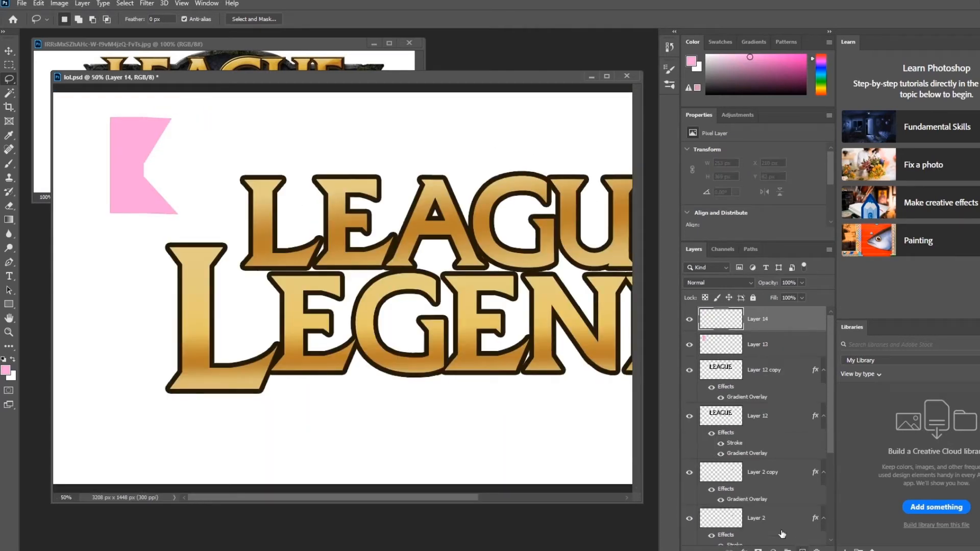
pyautogui.press('m')
pyautogui.moveTo(223, 122); pyautogui.dragTo(274, 152)
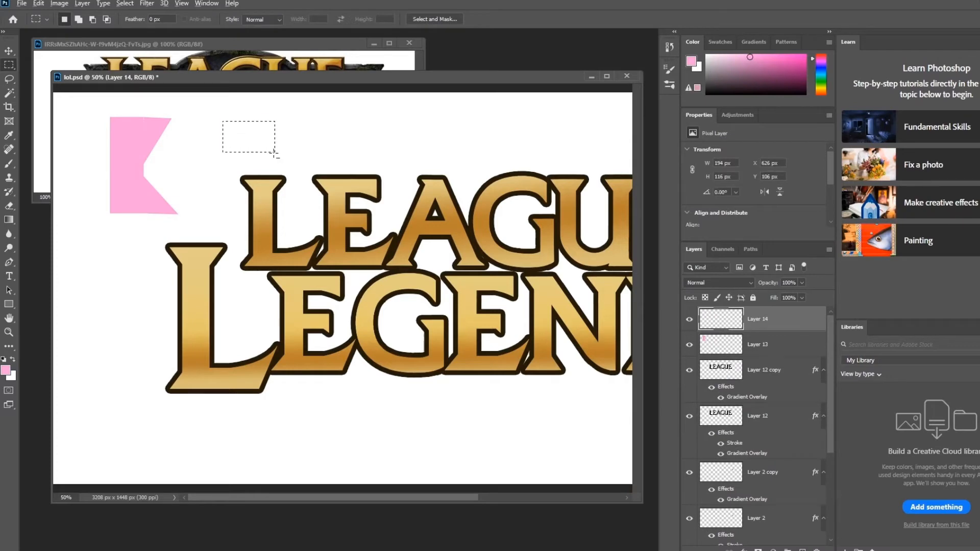
pyautogui.hotkey('alt', 'BackSpace')
pyautogui.hotkey('ctrl', 'd')
# Step: Move the pink rectangle to about X 11 px, Y 91 px, top-aligned on the pink shape's left side with a narrow gap
pyautogui.press('v')
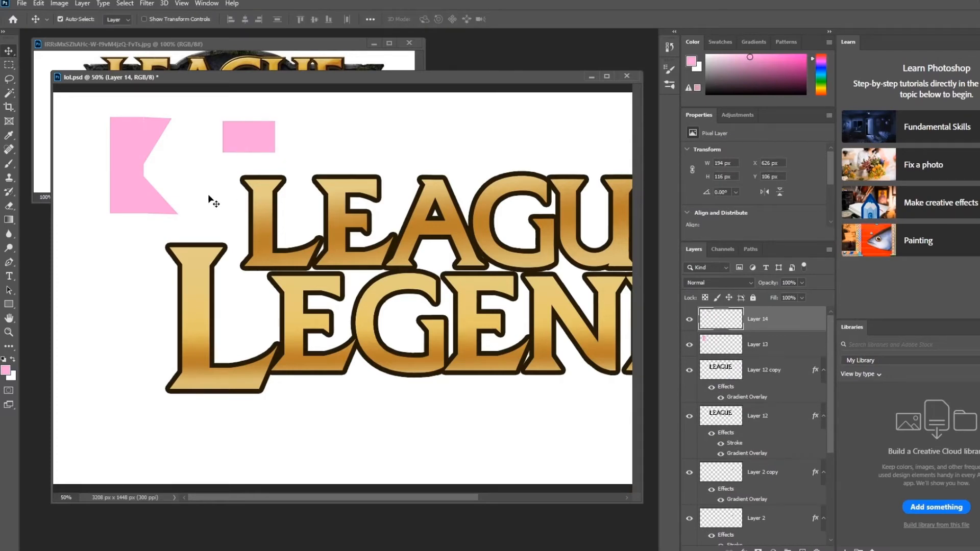
pyautogui.scroll(3, 209, 199)
pyautogui.scroll(-2, 511, 304)
pyautogui.scroll(1, 419, 241)
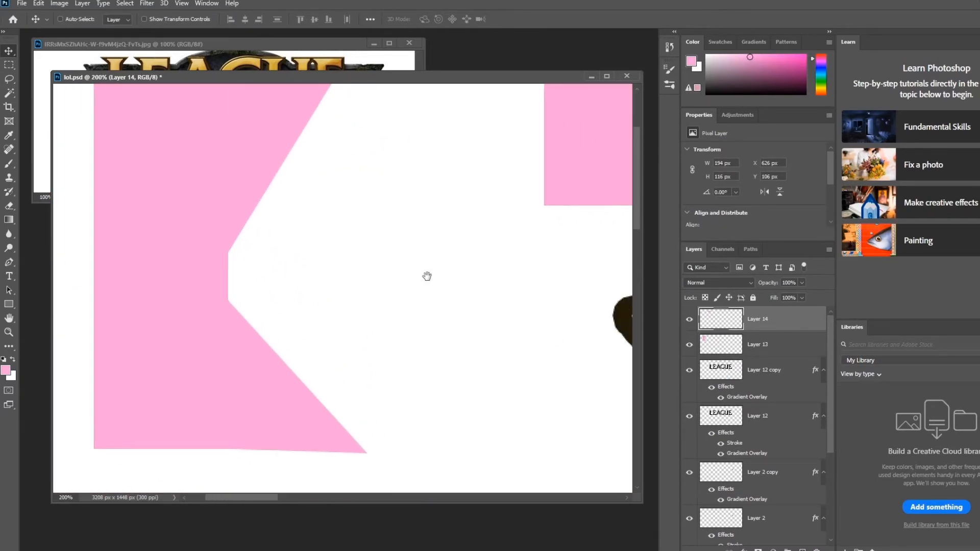
pyautogui.scroll(2, 420, 241)
pyautogui.moveTo(598, 236); pyautogui.dragTo(132, 212)
pyautogui.hscroll(-3, 587, 208)
pyautogui.moveTo(362, 238); pyautogui.dragTo(263, 220)
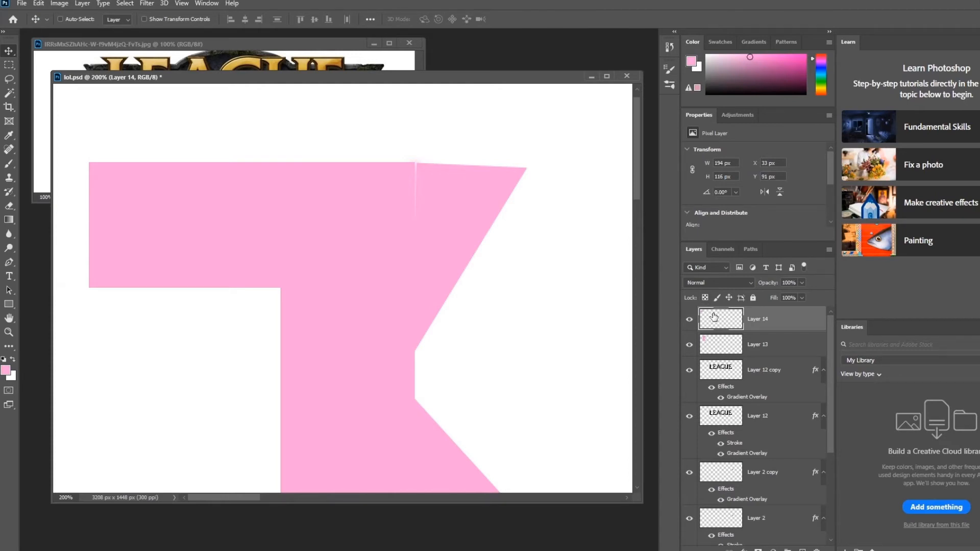
pyautogui.moveTo(275, 234); pyautogui.dragTo(222, 232)
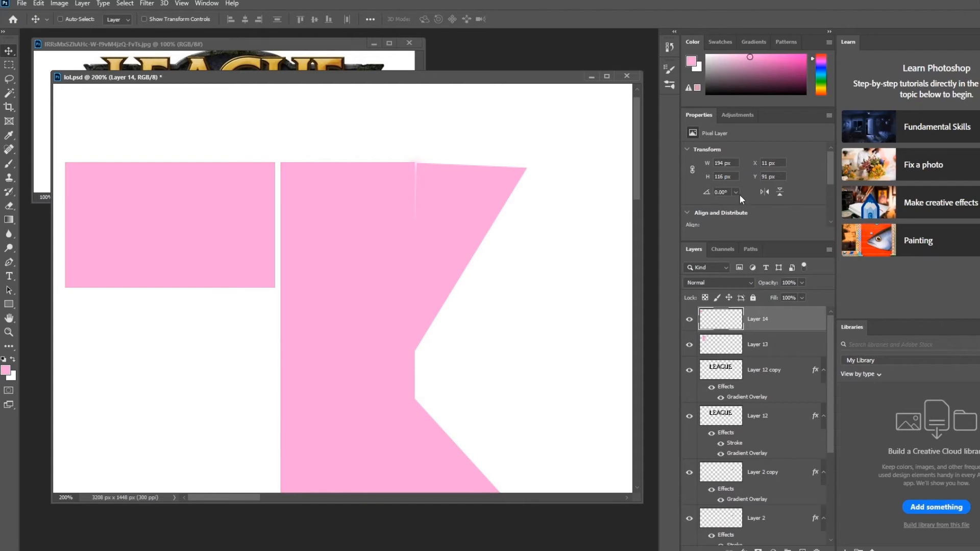
# Step: Delete Layer 14 and Layer 13 together to remove the pink practice shapes
pyautogui.keyDown('shift'); pyautogui.click(760, 348); pyautogui.keyUp('shift')
pyautogui.press('Delete')
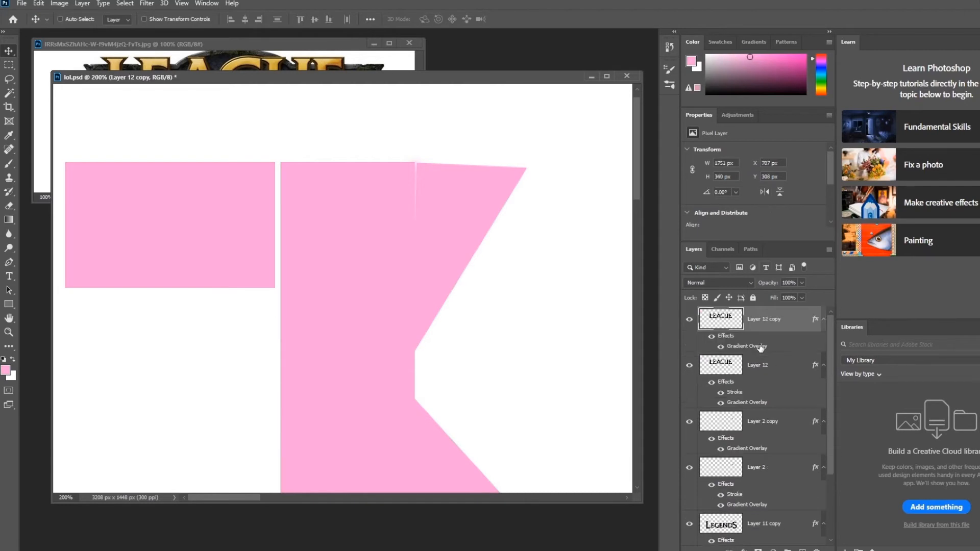
pyautogui.hotkey('ctrl', '-')
pyautogui.hotkey('ctrl', '-')
pyautogui.hotkey('ctrl', '-')
pyautogui.hotkey('ctrl', '-')
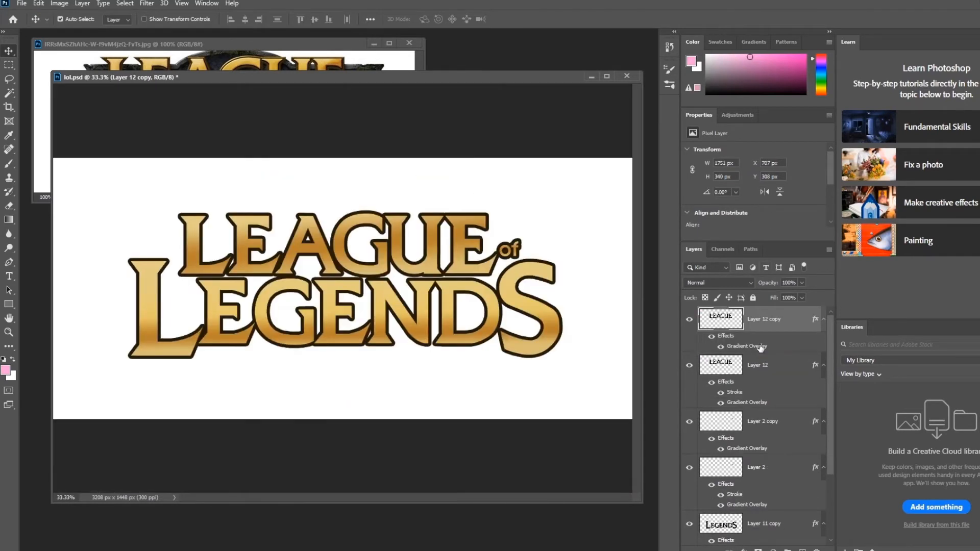
# Step: Move the lol.psd document window down to uncover the reference logo image
pyautogui.moveTo(51, 76); pyautogui.dragTo(56, 173)
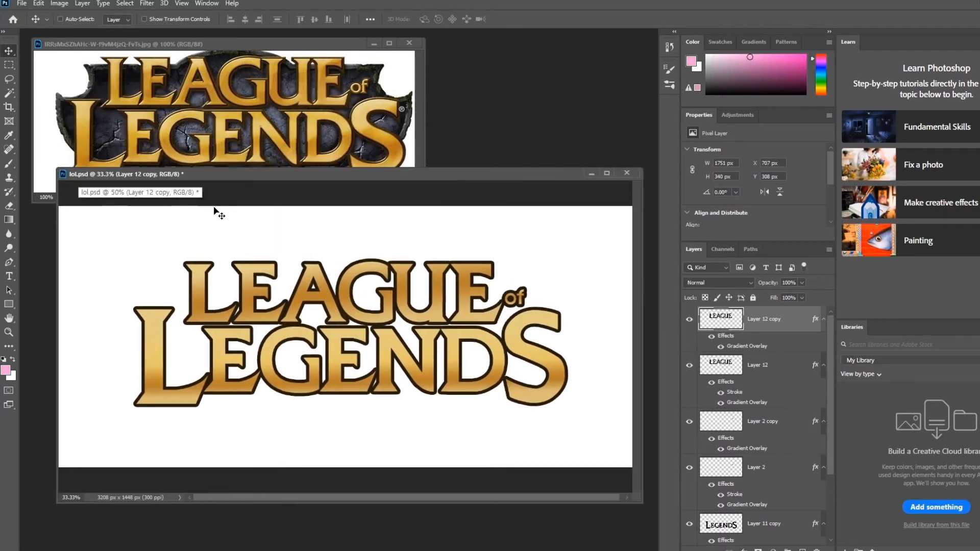
pyautogui.moveTo(294, 176); pyautogui.dragTo(286, 198)
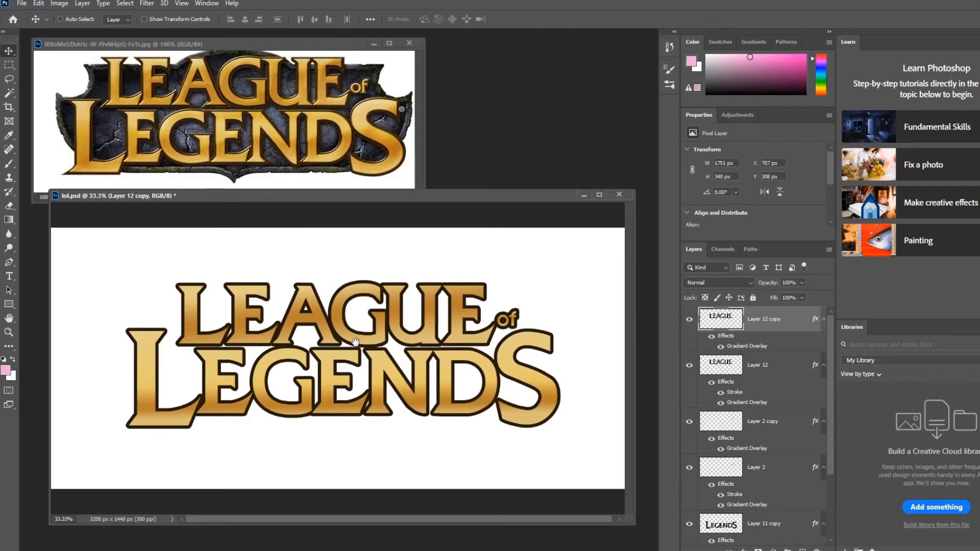
pyautogui.hotkey('ctrl', '+')
pyautogui.hotkey('ctrl', '+')
pyautogui.moveTo(207, 309); pyautogui.dragTo(380, 327)
pyautogui.moveTo(485, 301); pyautogui.dragTo(471, 352)
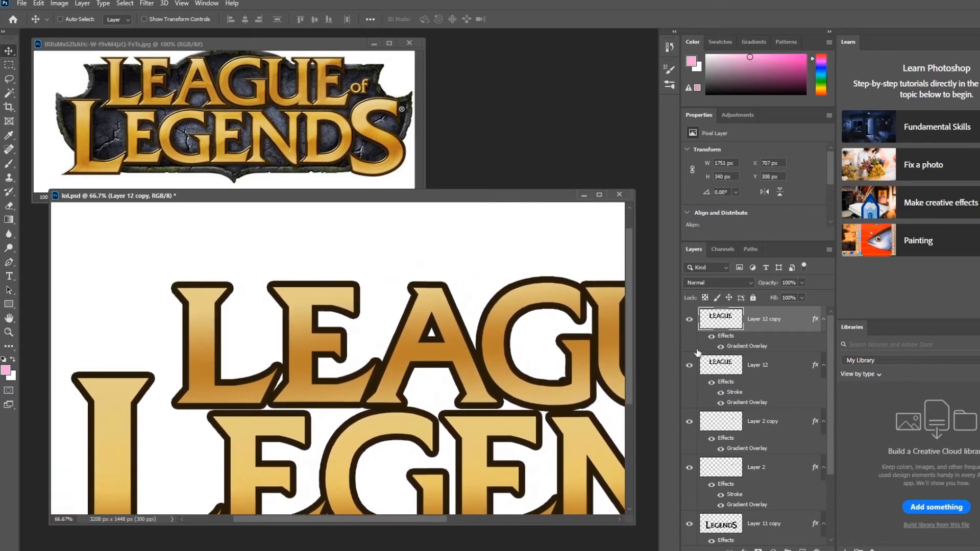
# Step: Select Layer 12 copy and toggle the visibility of Layer 12 to check which layer holds the LEAGUE outline
pyautogui.click(770, 366)
pyautogui.click(763, 321)
pyautogui.click(689, 367)
pyautogui.click(690, 367)
pyautogui.click(689, 367)
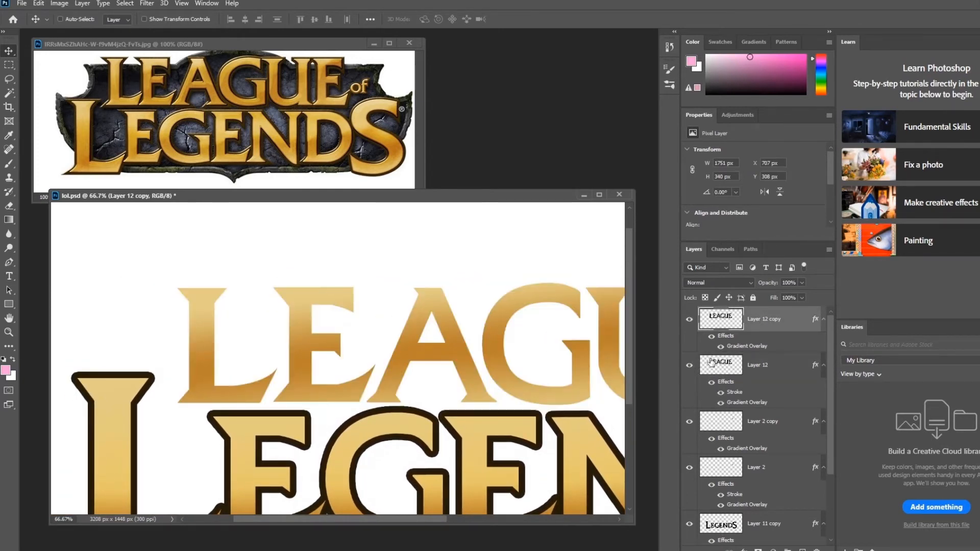
# Step: Examine the bevelled edges of the E and A in the reference logo at 400%, and return to lol.psd
pyautogui.click(199, 119)
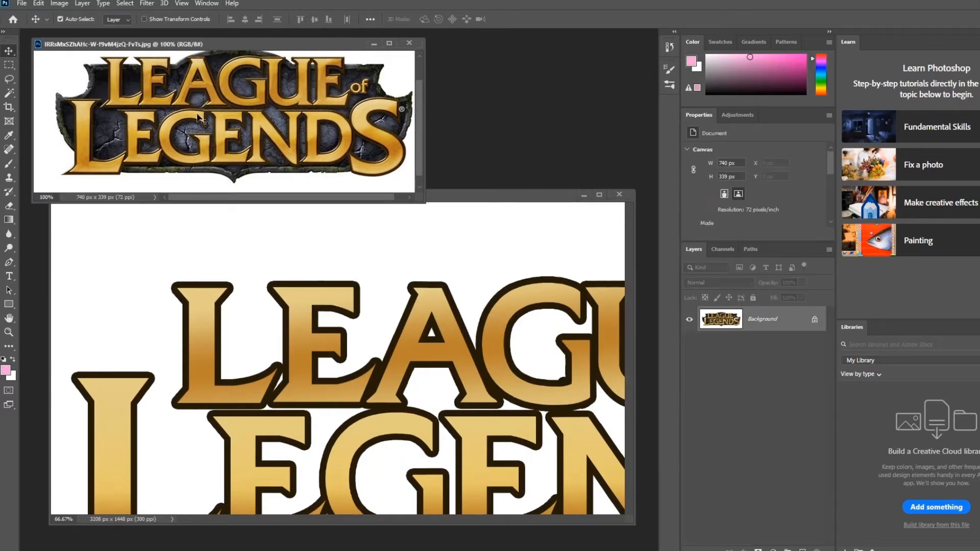
pyautogui.scroll(5, 199, 109)
pyautogui.moveTo(199, 102)
pyautogui.mouseDown()
pyautogui.moveTo(220, 197)
pyautogui.moveTo(258, 165)
pyautogui.moveTo(278, 190)
pyautogui.mouseUp()
pyautogui.moveTo(113, 98); pyautogui.dragTo(201, 99)
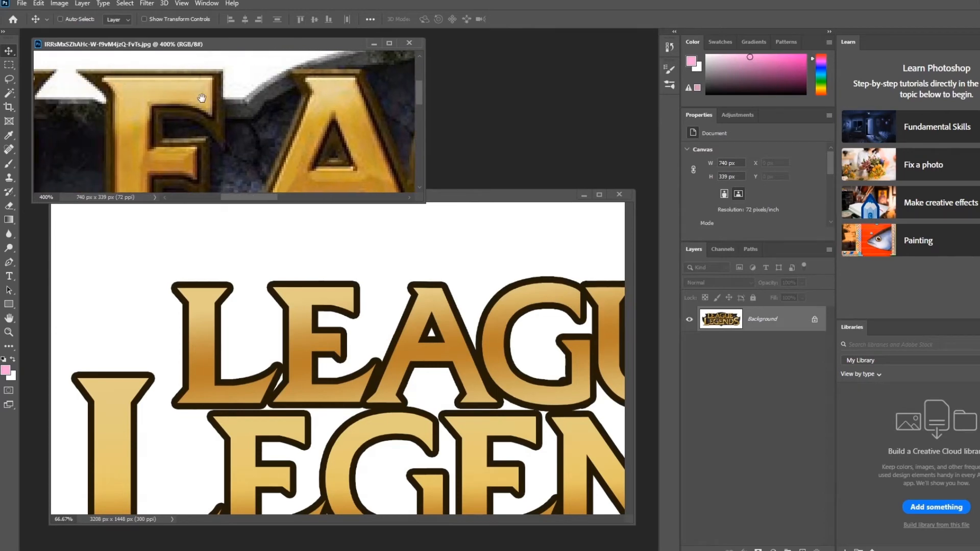
pyautogui.click(369, 234)
pyautogui.moveTo(366, 365); pyautogui.dragTo(348, 299)
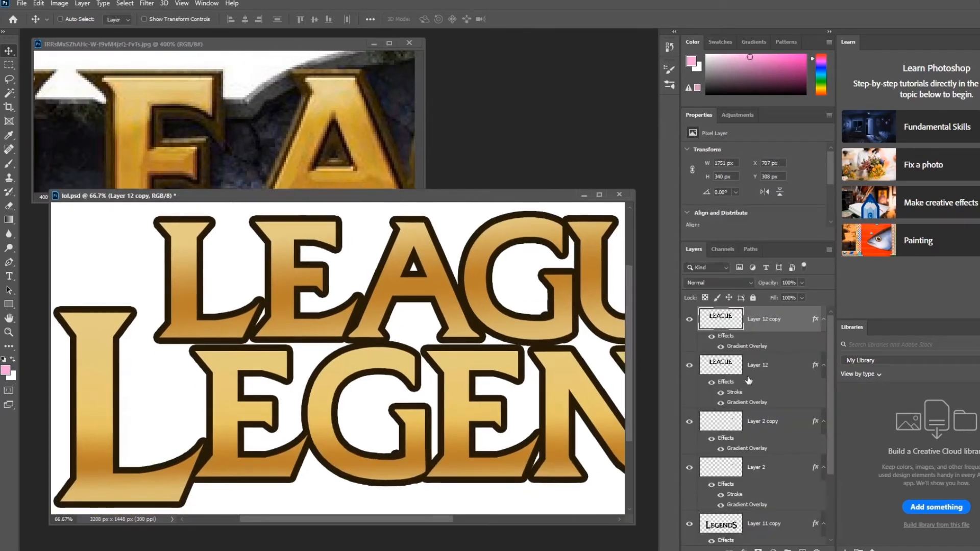
# Step: Add Bevel & Emboss to Layer 12 copy with a light-yellow highlight and a dark-brown shadow sampled from the reference logo's letter E
pyautogui.click(744, 549)
pyautogui.click(775, 465)
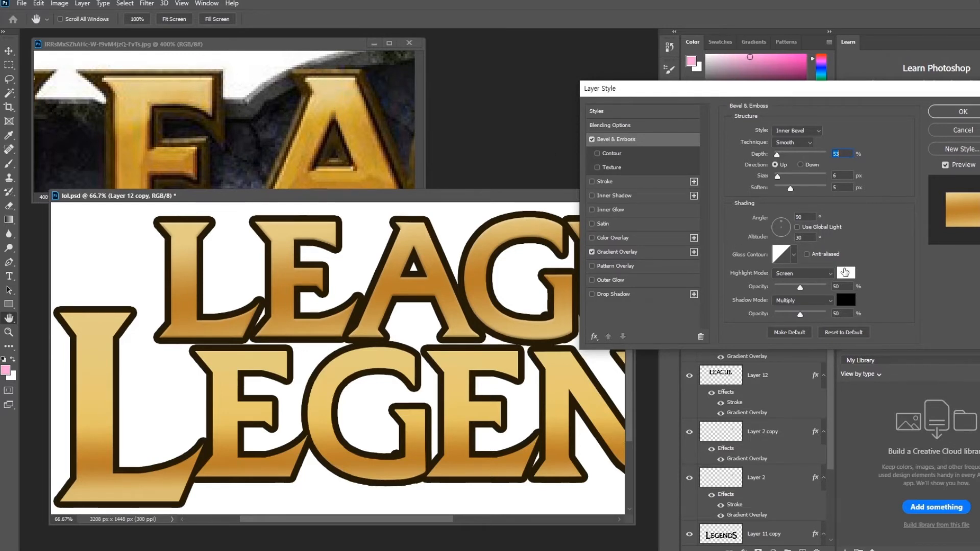
pyautogui.click(845, 272)
pyautogui.click(194, 78)
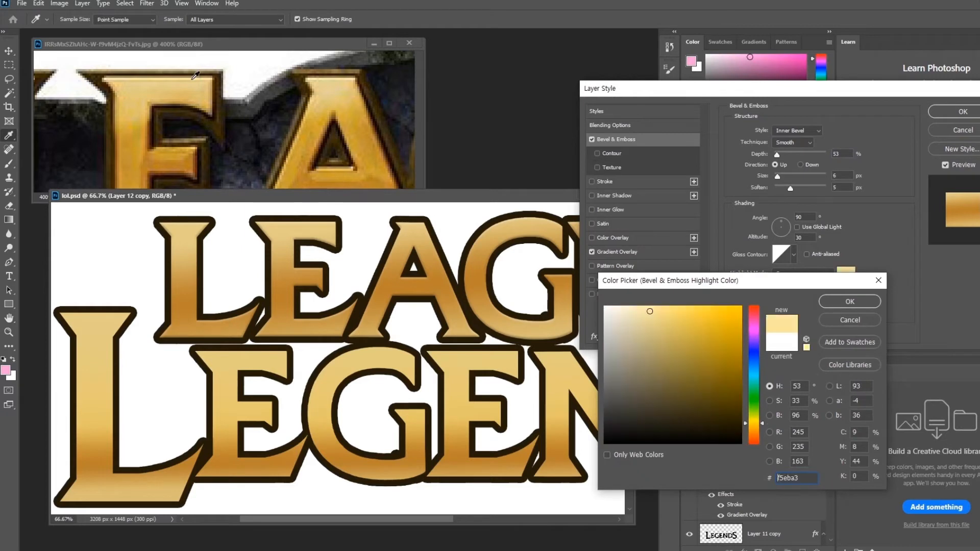
pyautogui.click(850, 301)
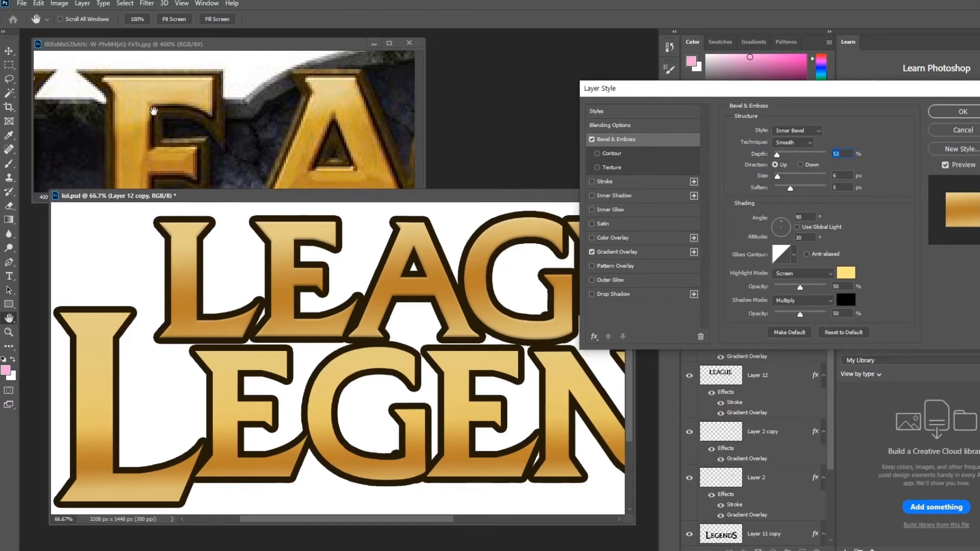
pyautogui.click(846, 301)
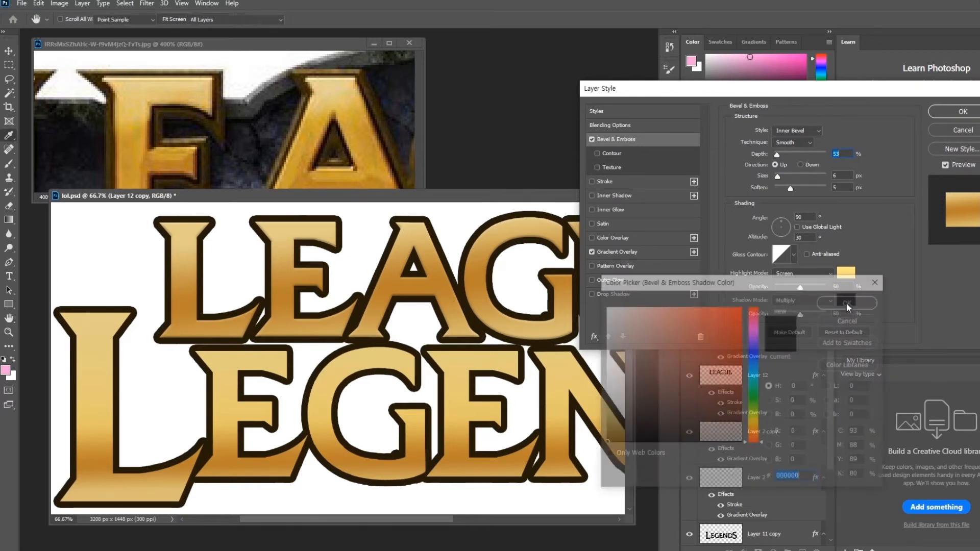
pyautogui.click(199, 170)
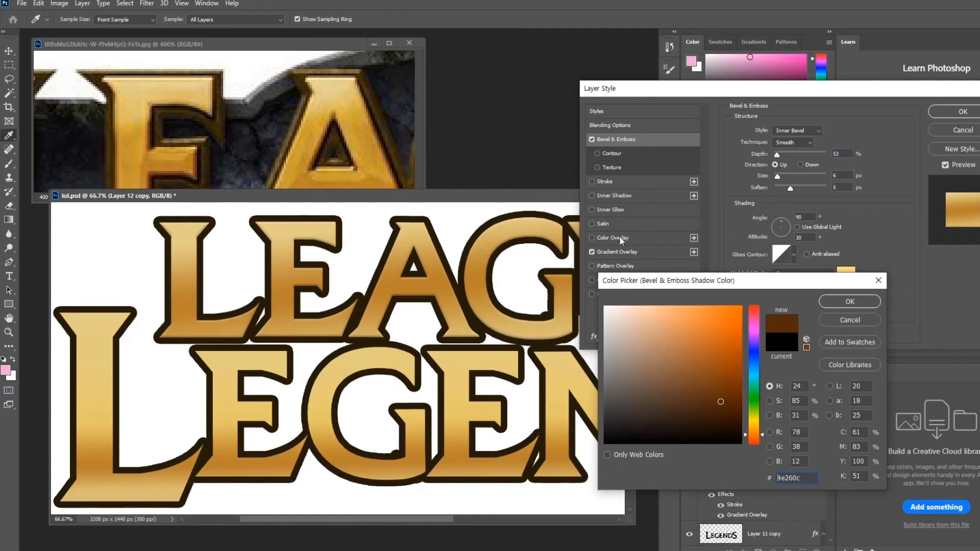
pyautogui.click(847, 303)
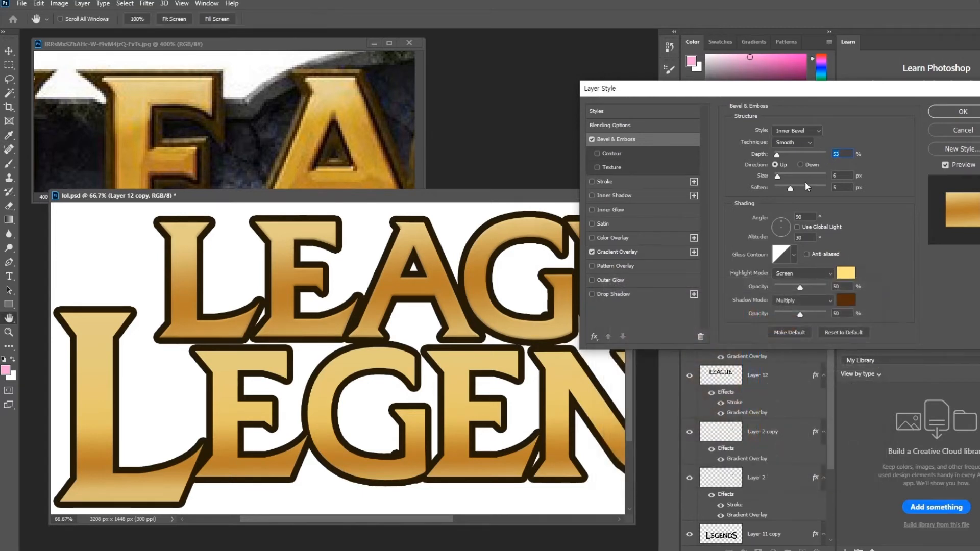
# Step: Set Layer 12 copy's Bevel & Emboss to depth 1000%, size 1 px, soften 0 px, angle 120° and altitude 5°, and apply it
pyautogui.moveTo(780, 155); pyautogui.dragTo(804, 156)
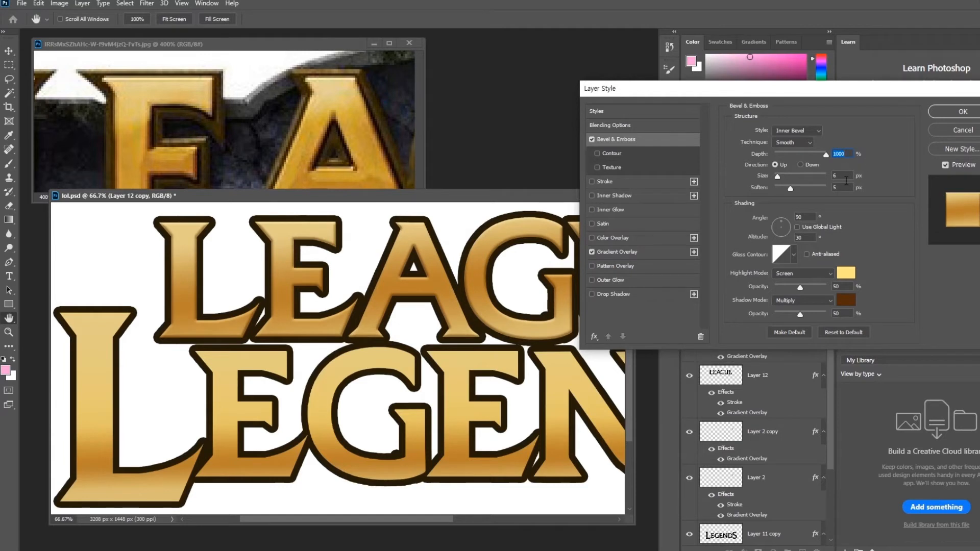
pyautogui.moveTo(779, 176); pyautogui.dragTo(776, 176)
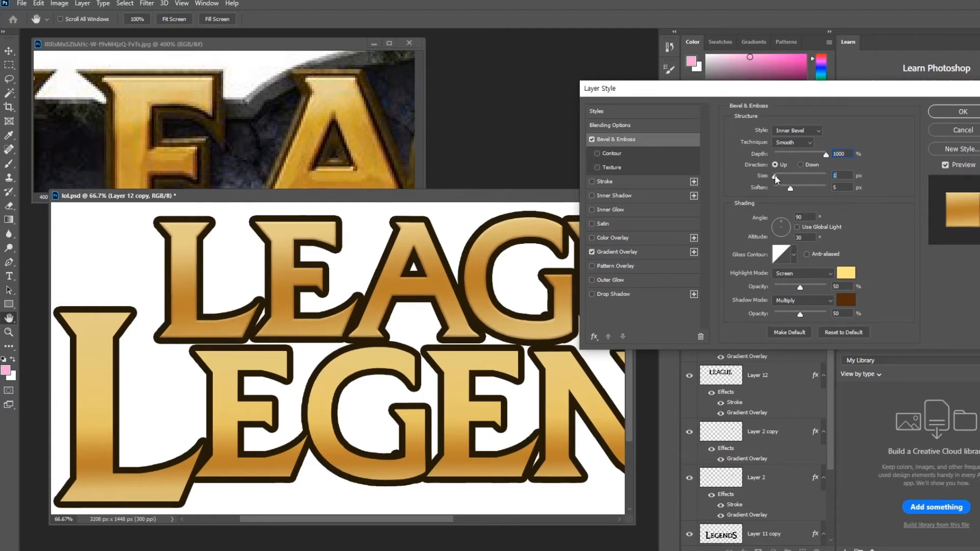
pyautogui.moveTo(791, 188); pyautogui.dragTo(775, 189)
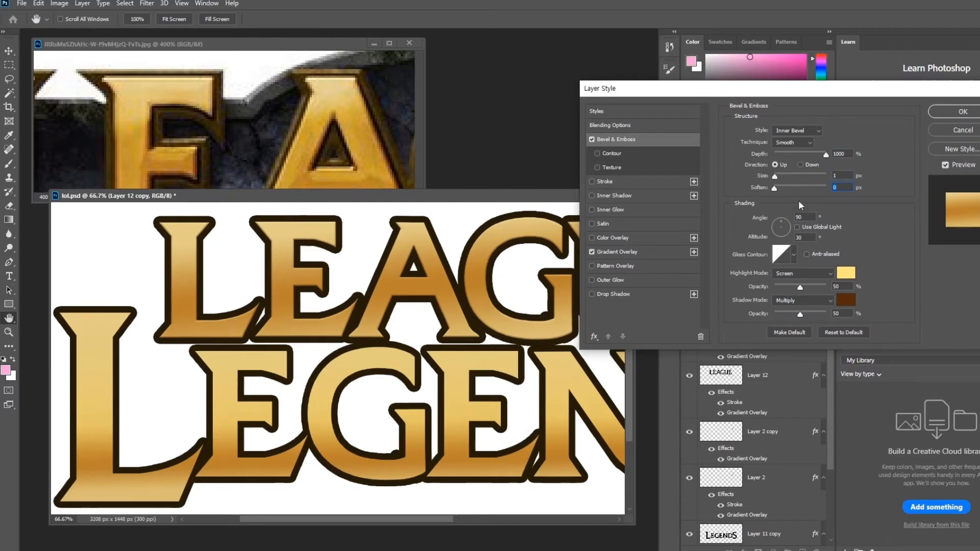
pyautogui.click(779, 225)
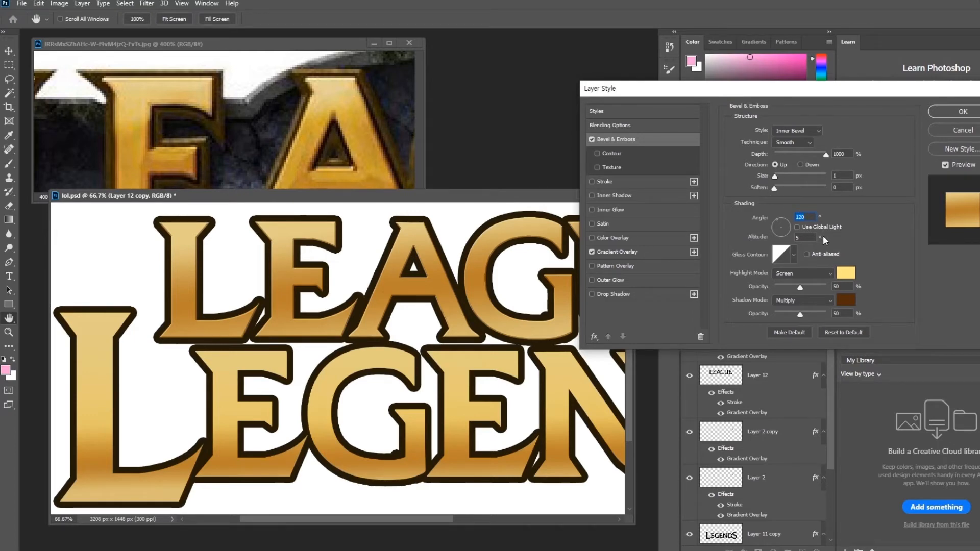
pyautogui.click(963, 112)
# Step: Examine the bevelled edges of the LEAGUE letters at 200% and compare them with the unbevelled LEGENDS letters
pyautogui.moveTo(448, 315); pyautogui.dragTo(584, 356)
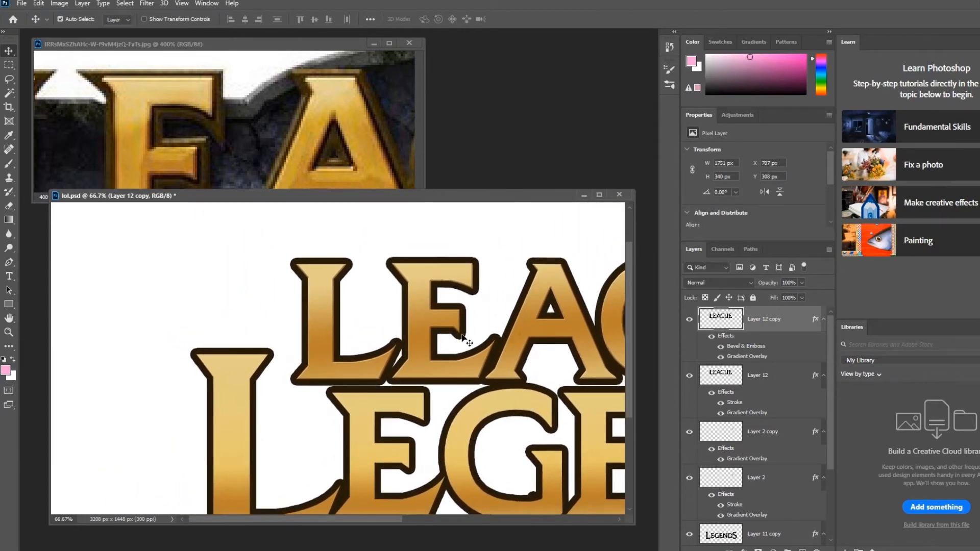
pyautogui.hotkey('ctrl', '+')
pyautogui.hotkey('ctrl', '+')
pyautogui.moveTo(405, 346); pyautogui.dragTo(207, 311)
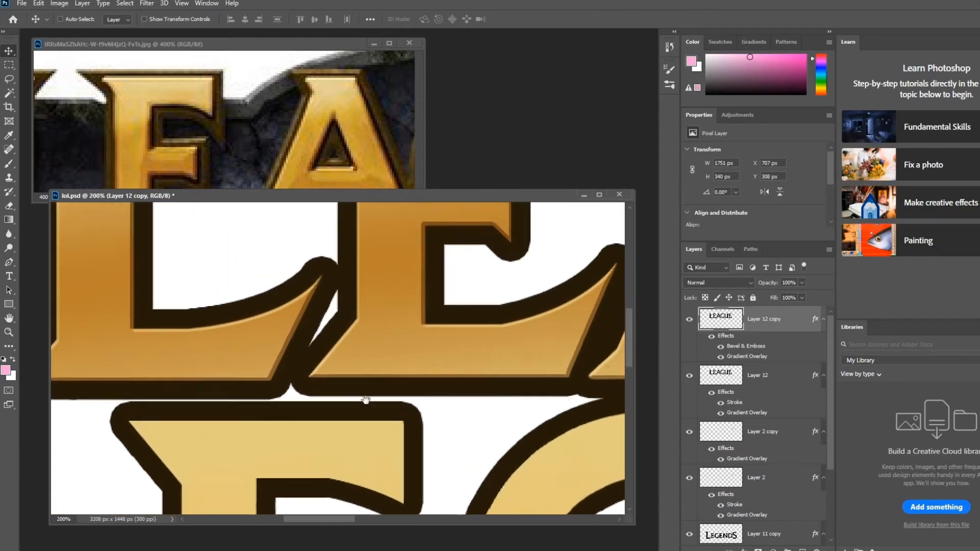
pyautogui.moveTo(366, 399); pyautogui.dragTo(366, 404)
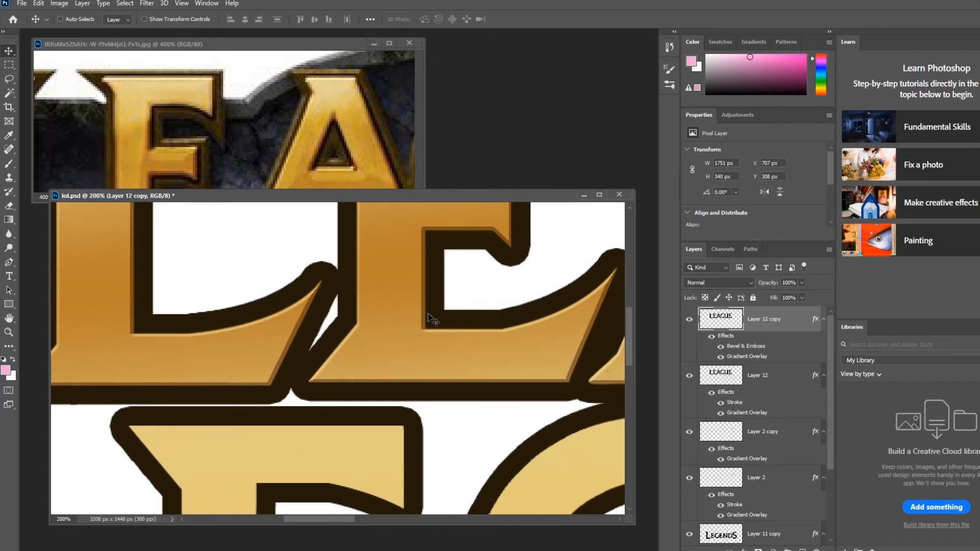
pyautogui.moveTo(305, 508); pyautogui.dragTo(359, 365)
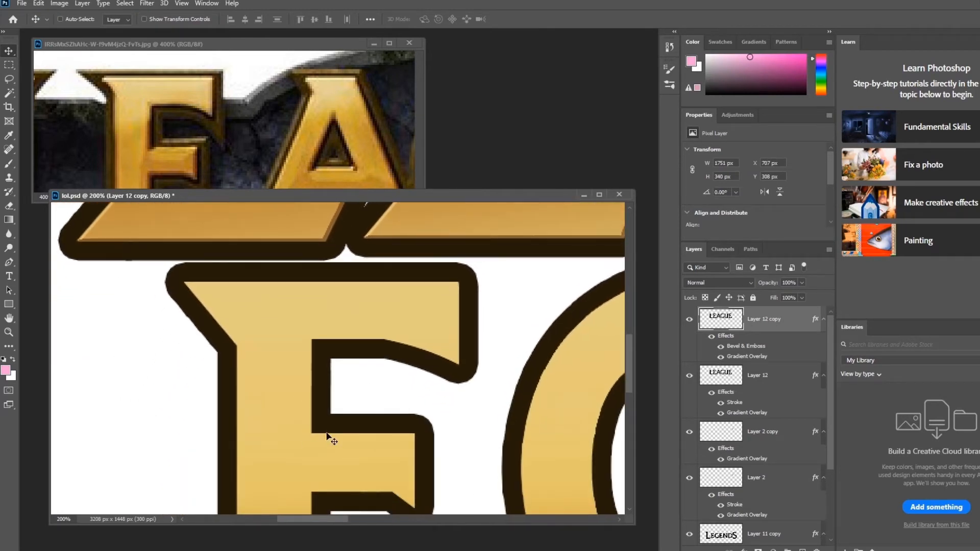
pyautogui.scroll(5, 358, 434)
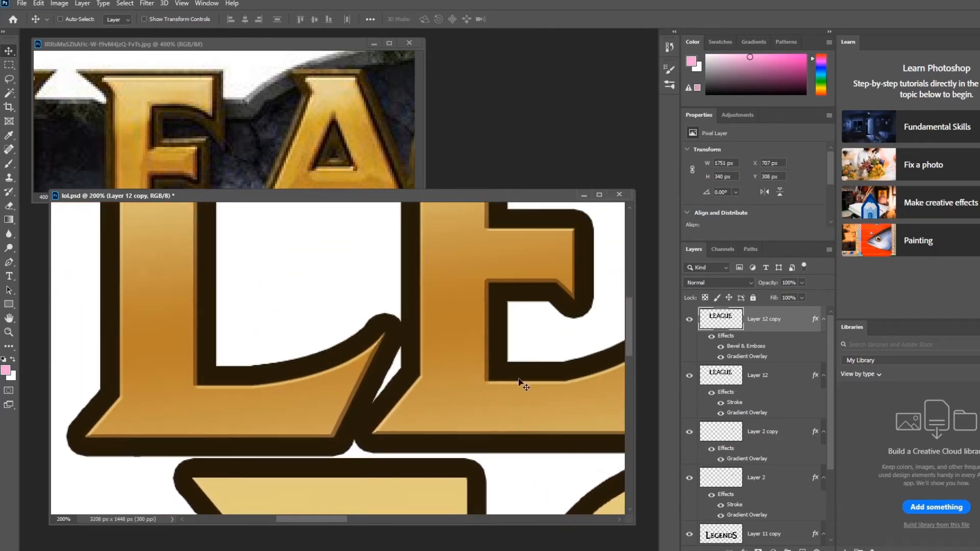
pyautogui.scroll(-3, 327, 406)
pyautogui.scroll(2, 394, 363)
pyautogui.hscroll(6, 394, 363)
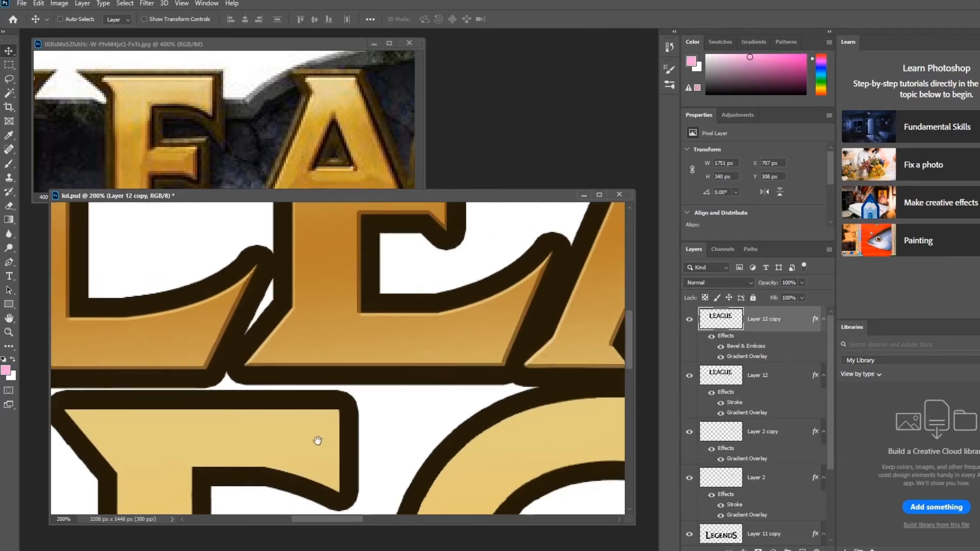
pyautogui.scroll(-4, 361, 428)
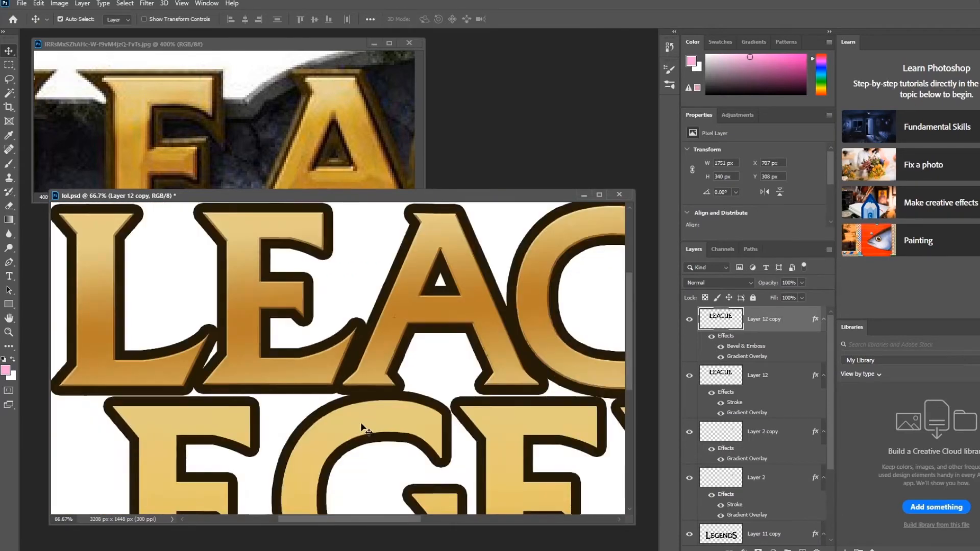
pyautogui.scroll(-1, 295, 335)
pyautogui.moveTo(294, 335); pyautogui.dragTo(264, 364)
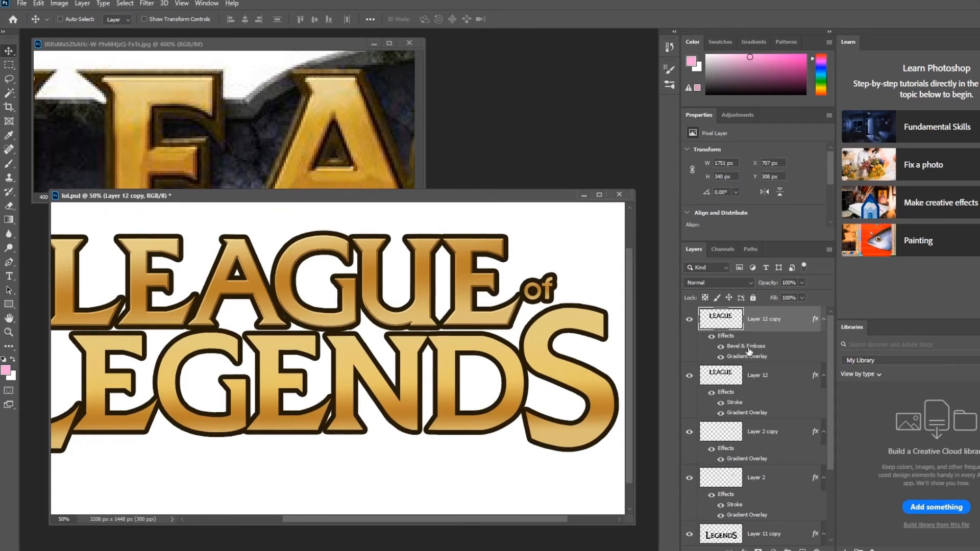
# Step: Copy the Bevel & Emboss effect from Layer 12 copy onto Layer 2 copy and Layer 11 copy
pyautogui.scroll(-3, 777, 373)
pyautogui.scroll(3, 777, 373)
pyautogui.moveTo(758, 349); pyautogui.dragTo(768, 447)
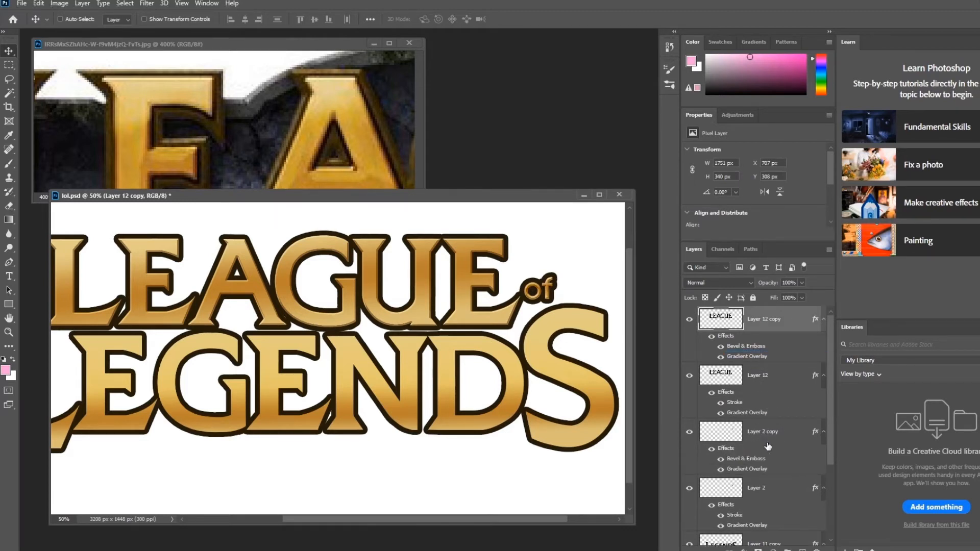
pyautogui.scroll(-2, 768, 447)
pyautogui.moveTo(745, 347); pyautogui.dragTo(750, 449)
pyautogui.scroll(2, 751, 448)
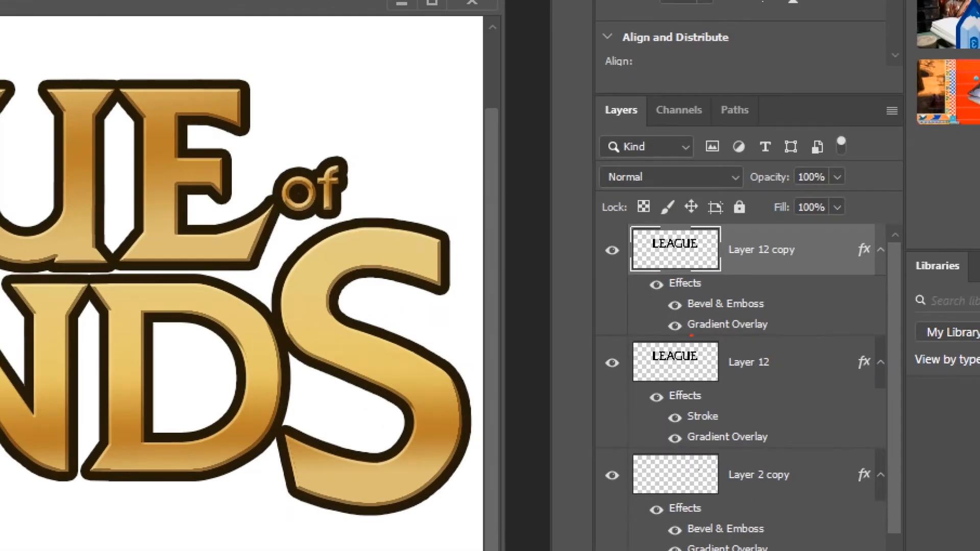
pyautogui.moveTo(665, 335)
pyautogui.mouseDown()
pyautogui.moveTo(785, 331)
pyautogui.moveTo(846, 317)
pyautogui.moveTo(770, 287)
pyautogui.moveTo(626, 300)
pyautogui.moveTo(624, 332)
pyautogui.moveTo(651, 325)
pyautogui.moveTo(628, 312)
pyautogui.moveTo(523, 311)
pyautogui.mouseUp()
pyautogui.moveTo(639, 411)
pyautogui.mouseDown()
pyautogui.moveTo(782, 411)
pyautogui.moveTo(810, 422)
pyautogui.moveTo(772, 448)
pyautogui.moveTo(649, 448)
pyautogui.moveTo(641, 415)
pyautogui.mouseUp()
pyautogui.moveTo(523, 312)
pyautogui.mouseDown()
pyautogui.moveTo(522, 429)
pyautogui.moveTo(658, 428)
pyautogui.moveTo(646, 444)
pyautogui.mouseUp()
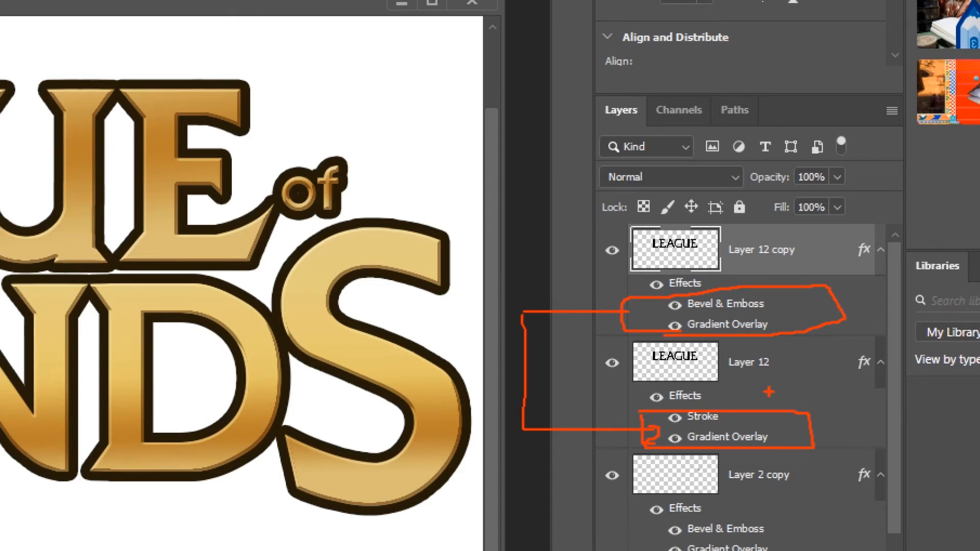
pyautogui.press('Escape')
# Step: Select Layer 12 and hide Layer 12 copy, toggling the copy's visibility to compare the lettering with and without the bevel
pyautogui.moveTo(329, 295)
pyautogui.mouseDown()
pyautogui.moveTo(401, 334)
pyautogui.moveTo(476, 317)
pyautogui.mouseUp()
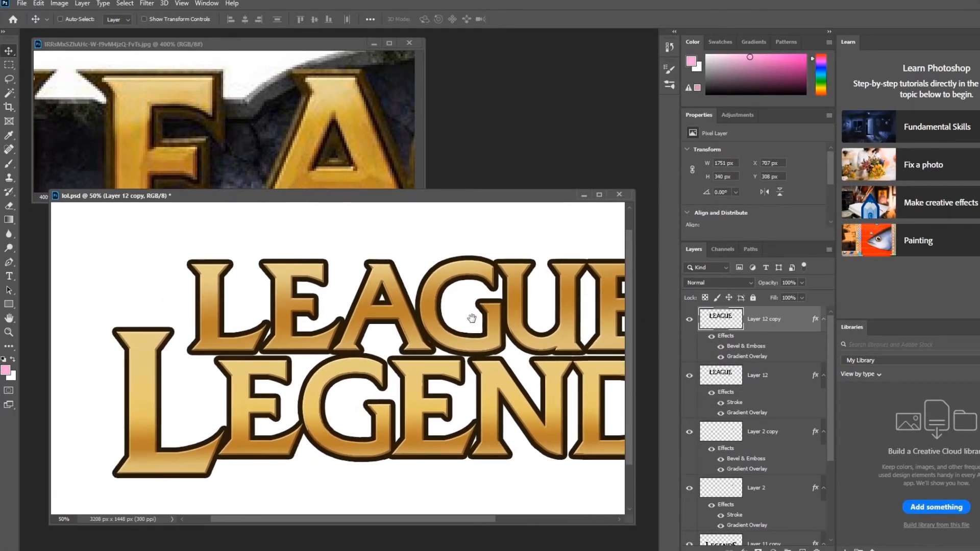
pyautogui.click(690, 321)
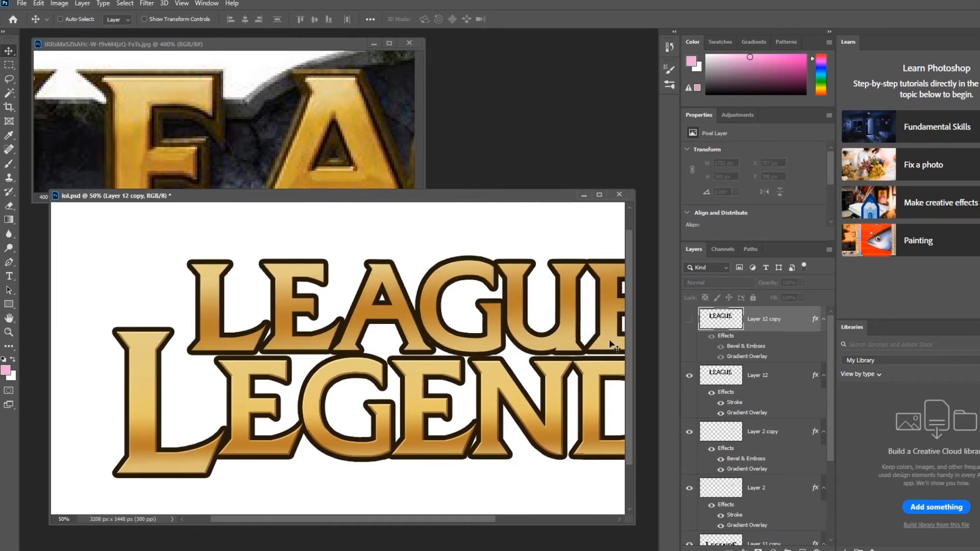
pyautogui.click(789, 386)
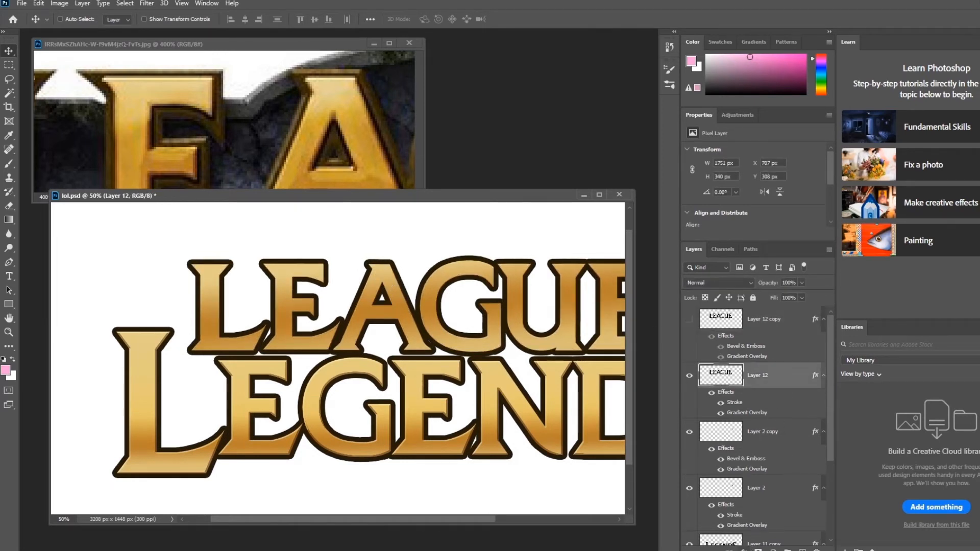
pyautogui.hotkey('ctrl', '+')
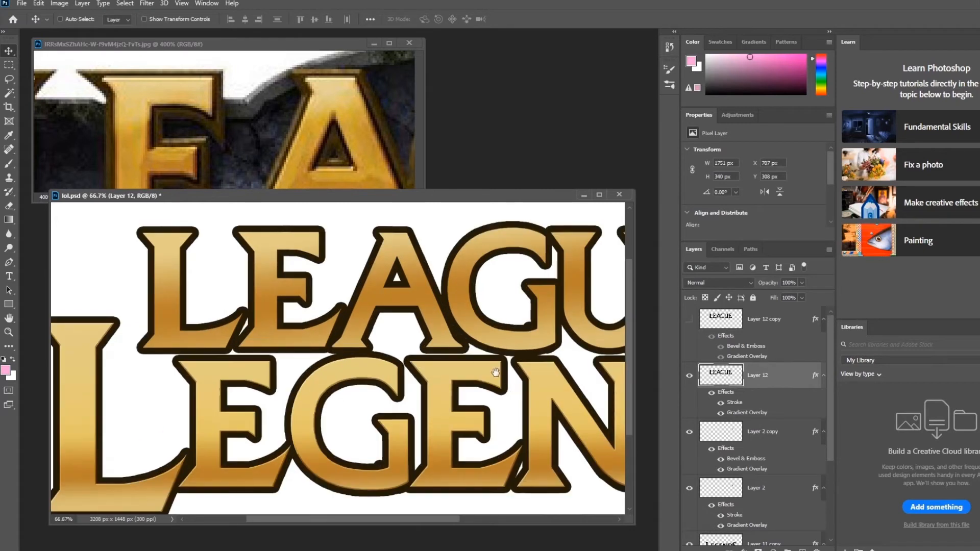
pyautogui.moveTo(305, 276); pyautogui.dragTo(334, 318)
pyautogui.click(687, 320)
pyautogui.click(687, 320)
pyautogui.click(687, 321)
pyautogui.click(687, 320)
pyautogui.rightClick(739, 529)
pyautogui.click(770, 461)
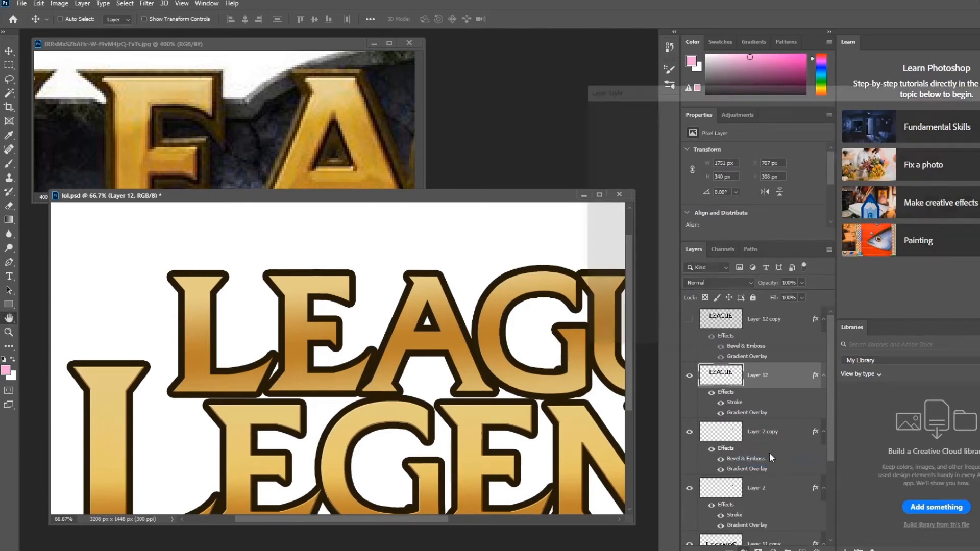
pyautogui.moveTo(777, 155); pyautogui.dragTo(830, 155)
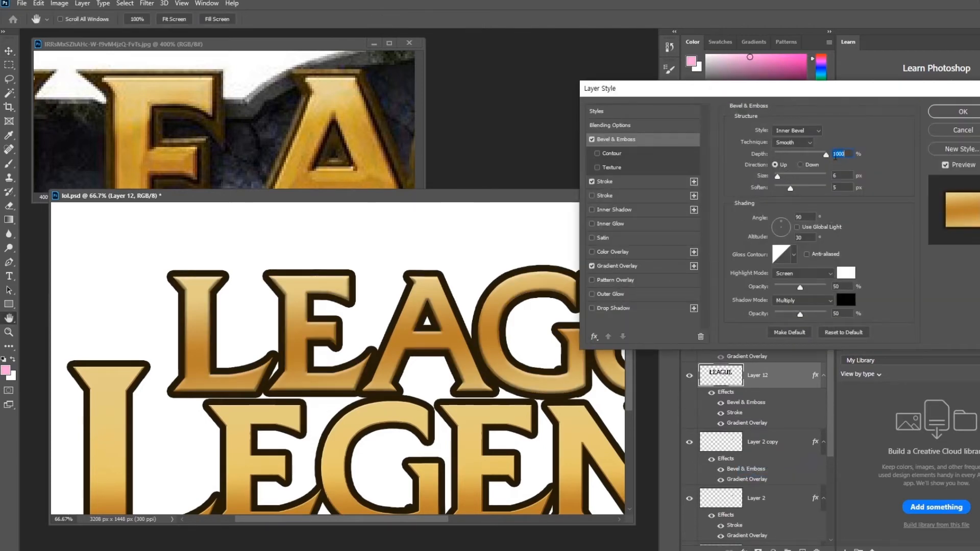
pyautogui.moveTo(777, 176); pyautogui.dragTo(776, 177)
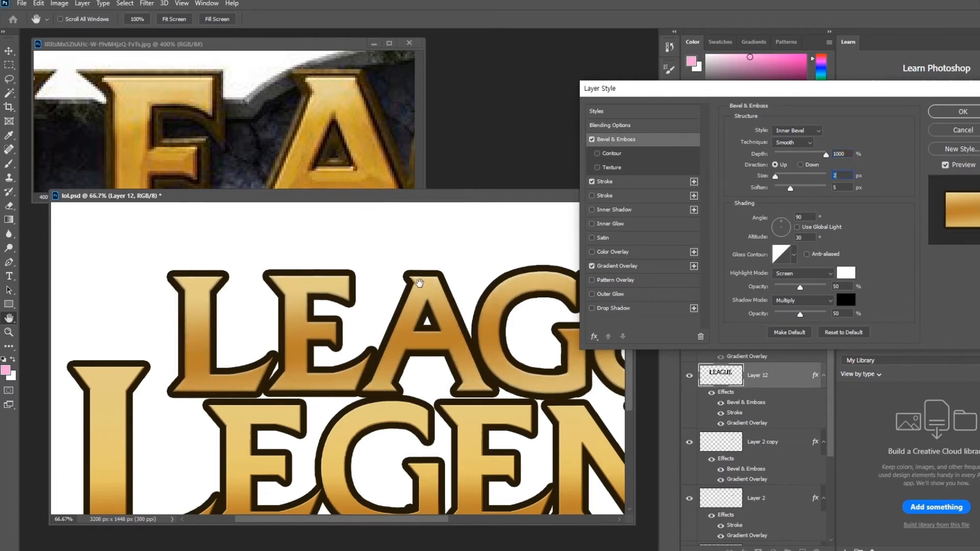
pyautogui.moveTo(776, 177)
pyautogui.mouseDown()
pyautogui.moveTo(791, 179)
pyautogui.moveTo(782, 175)
pyautogui.mouseUp()
pyautogui.click(964, 130)
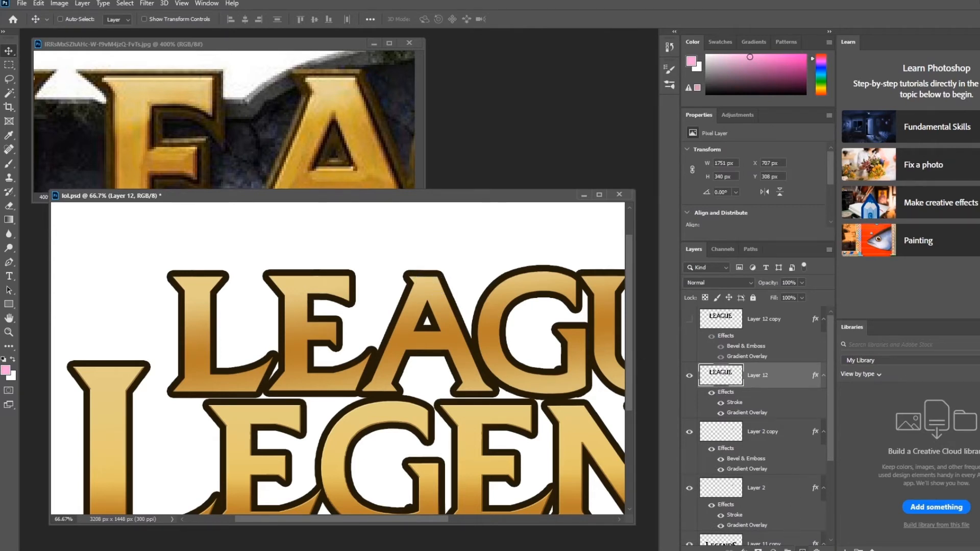
# Step: Create an empty layer and merge it with Layer 12 to flatten the LEAGUE lettering's stroke and gradient into pixels
pyautogui.click(802, 549)
pyautogui.keyDown('ctrl'); pyautogui.click(769, 405); pyautogui.keyUp('ctrl')
pyautogui.hotkey('ctrl', 'e')
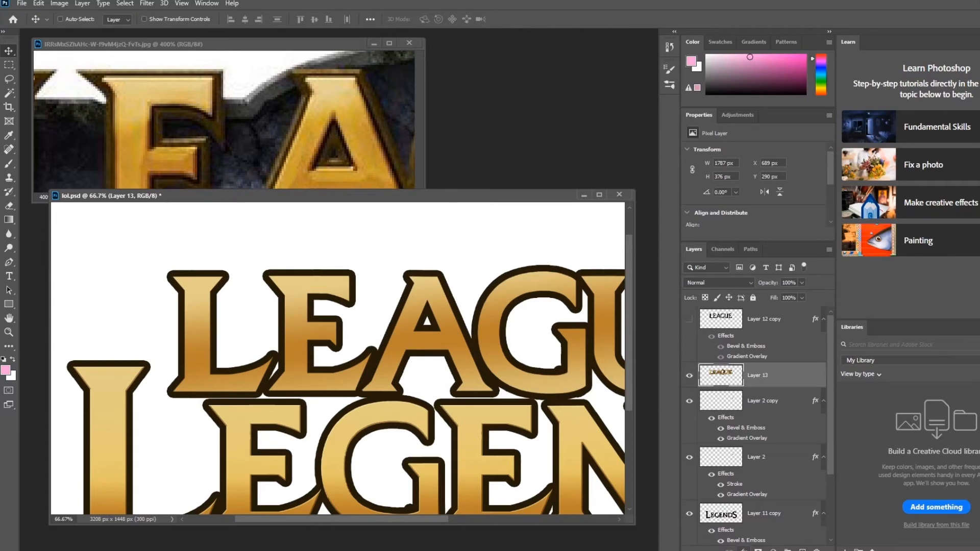
pyautogui.click(745, 550)
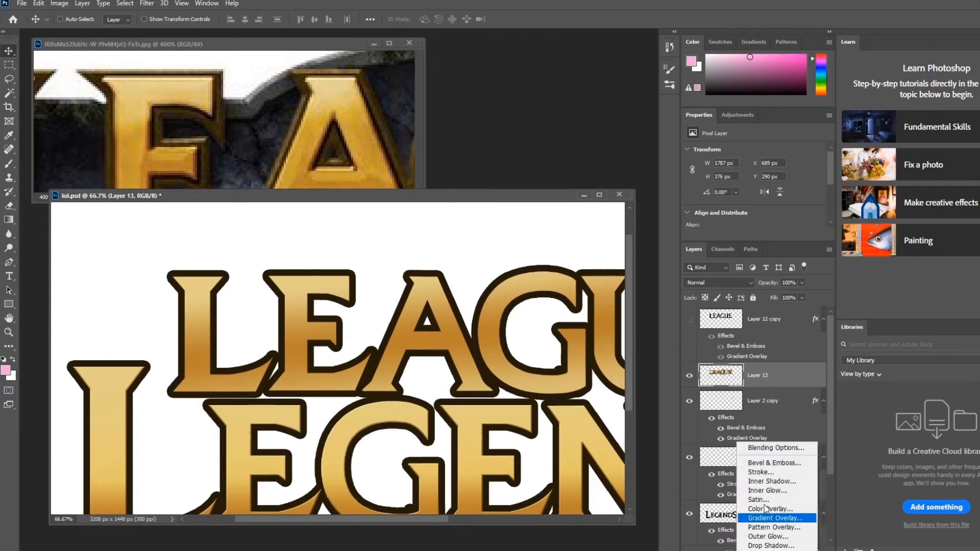
pyautogui.click(776, 465)
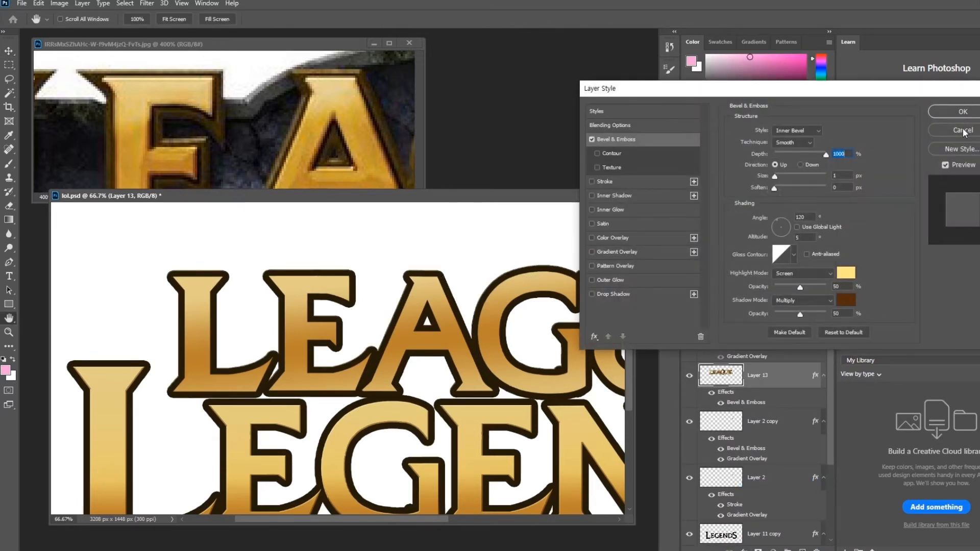
pyautogui.click(963, 130)
# Step: Add Bevel & Emboss to the merged LEAGUE layer with a reduced depth, size 1 px and soften 0 px
pyautogui.hotkey('ctrl', '+')
pyautogui.hotkey('ctrl', '+')
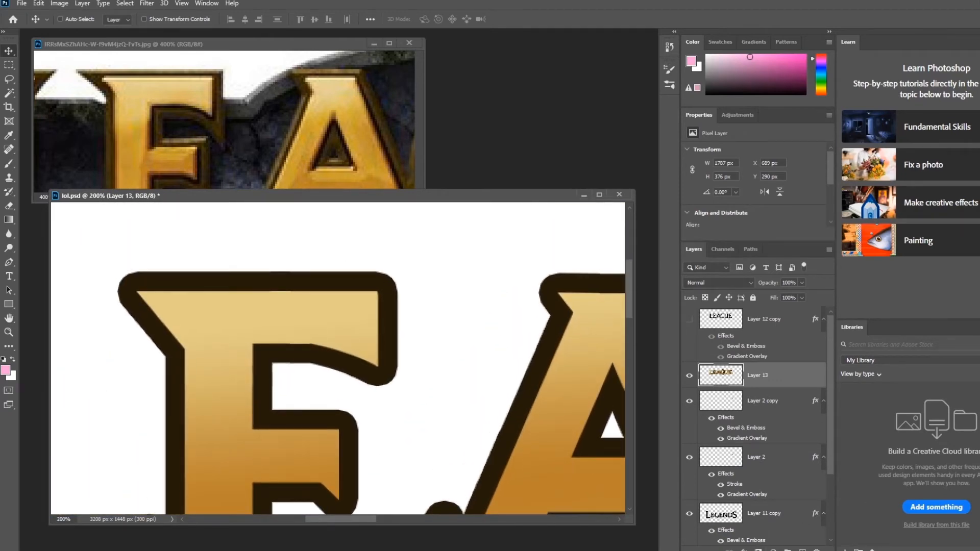
pyautogui.click(759, 550)
pyautogui.click(780, 464)
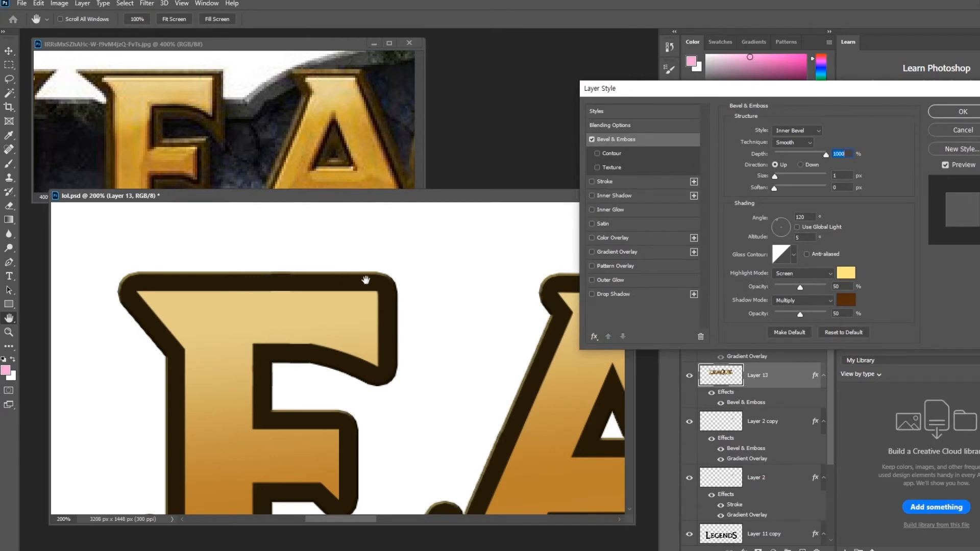
pyautogui.moveTo(825, 158); pyautogui.dragTo(798, 157)
pyautogui.click(776, 188)
pyautogui.click(965, 112)
pyautogui.press('v')
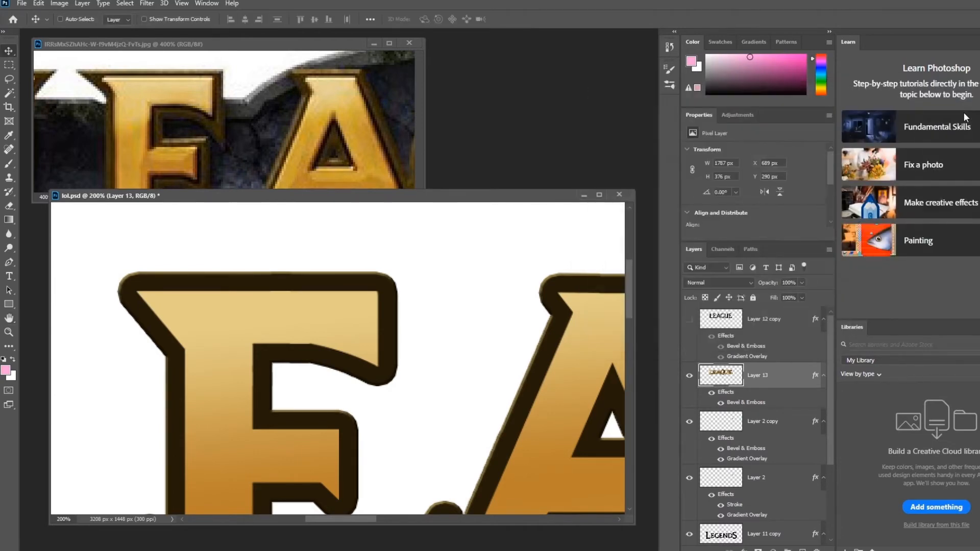
# Step: Create an empty layer above Layer 11 and merge the two to flatten the LEGENDS stroke and gradient into pixels
pyautogui.hotkey('ctrl', '-')
pyautogui.hotkey('ctrl', '-')
pyautogui.hotkey('ctrl', '-')
pyautogui.hotkey('ctrl', '-')
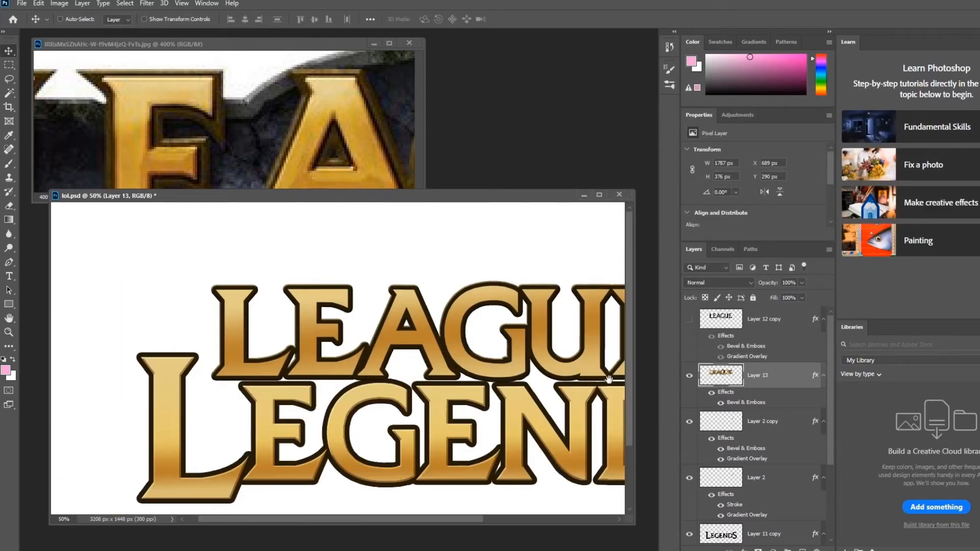
pyautogui.moveTo(410, 372); pyautogui.dragTo(354, 332)
pyautogui.scroll(-3, 804, 434)
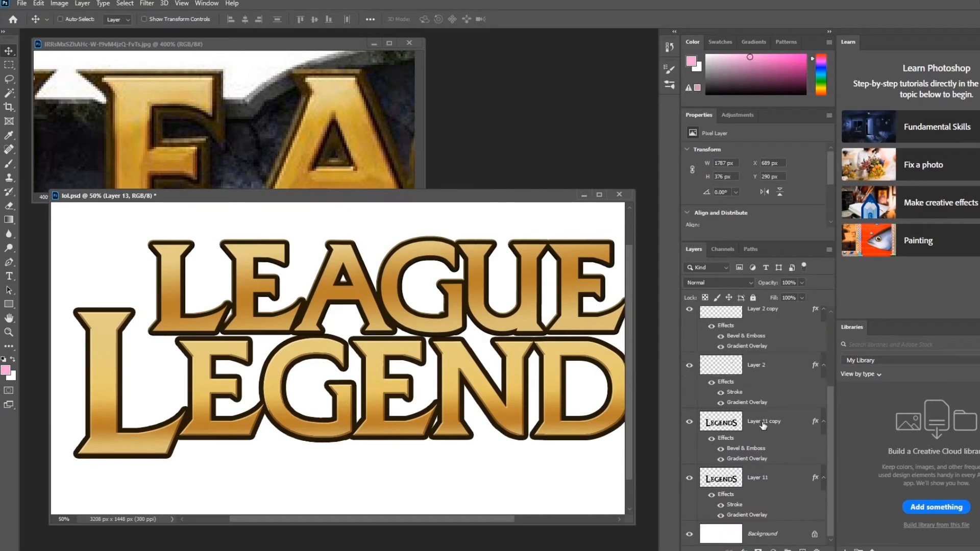
pyautogui.click(764, 425)
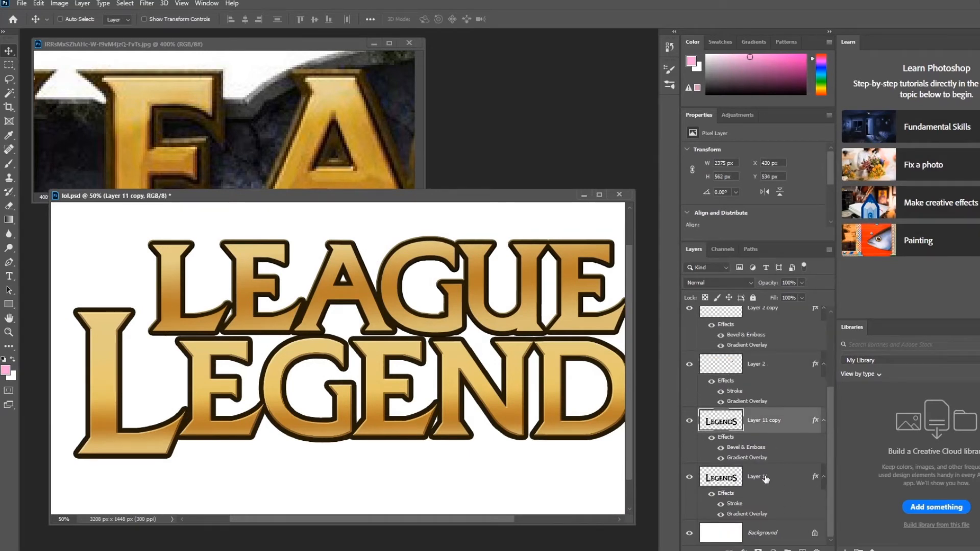
pyautogui.click(765, 479)
pyautogui.click(802, 550)
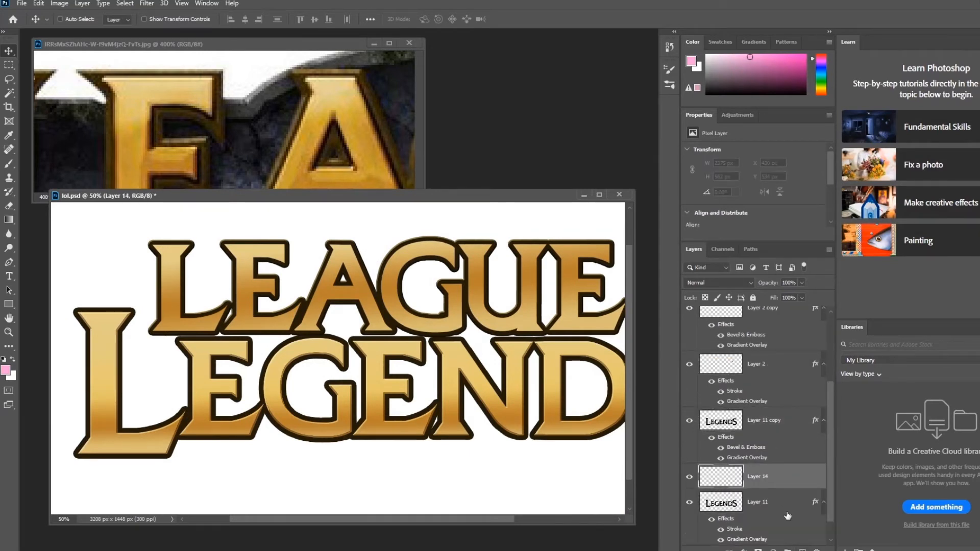
pyautogui.keyDown('ctrl'); pyautogui.click(761, 504); pyautogui.keyUp('ctrl')
pyautogui.hotkey('ctrl', 'e')
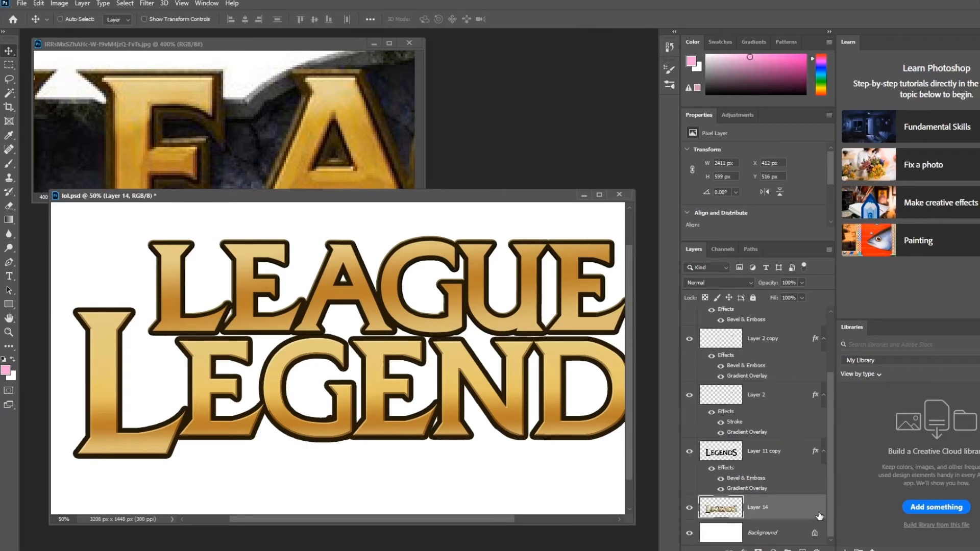
# Step: Create an empty layer and merge it with Layer 2 to flatten the "of" lettering's stroke and gradient into pixels
pyautogui.click(765, 398)
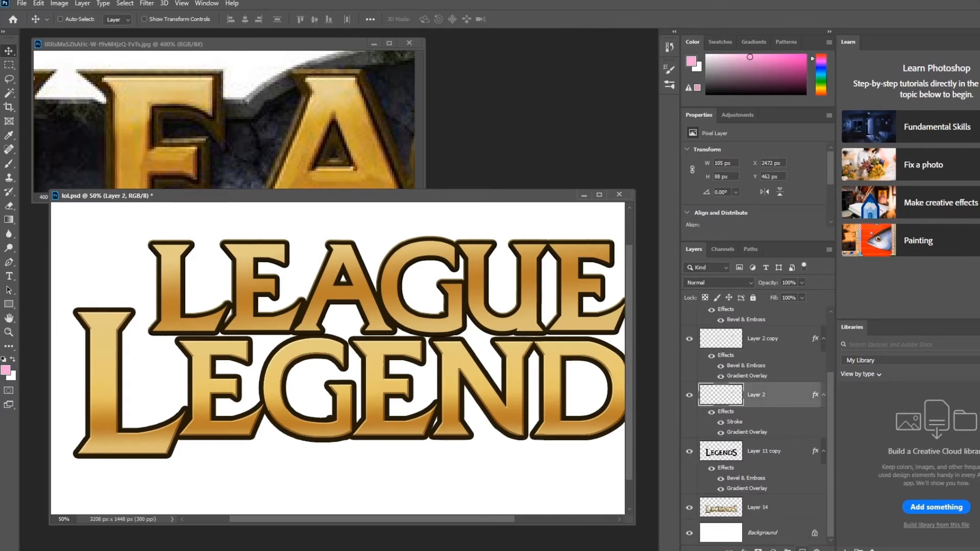
pyautogui.click(804, 550)
pyautogui.keyDown('ctrl'); pyautogui.click(765, 431); pyautogui.keyUp('ctrl')
pyautogui.hotkey('ctrl', 'e')
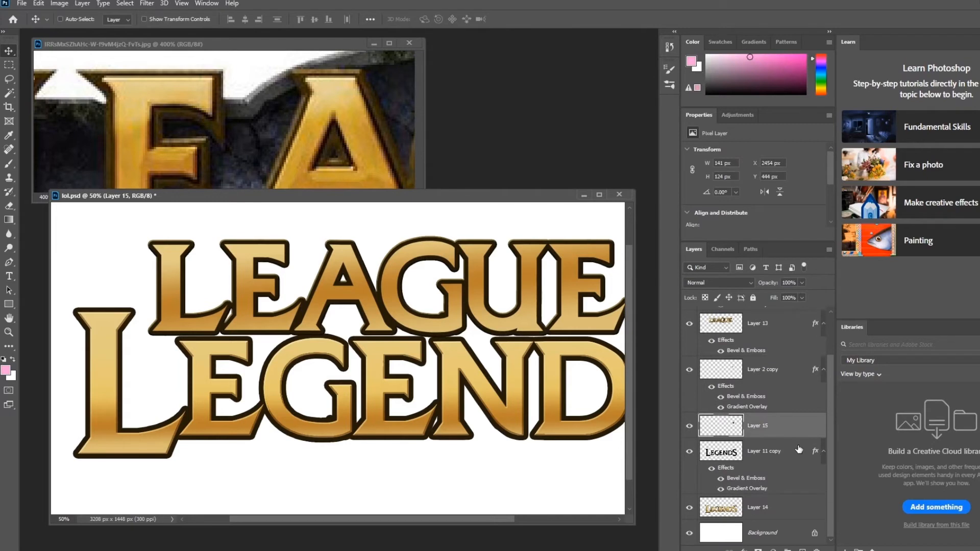
# Step: Copy the Bevel & Emboss effect of Layer 13 onto the flattened outlines in Layer 15 and Layer 14
pyautogui.moveTo(746, 353); pyautogui.dragTo(762, 438)
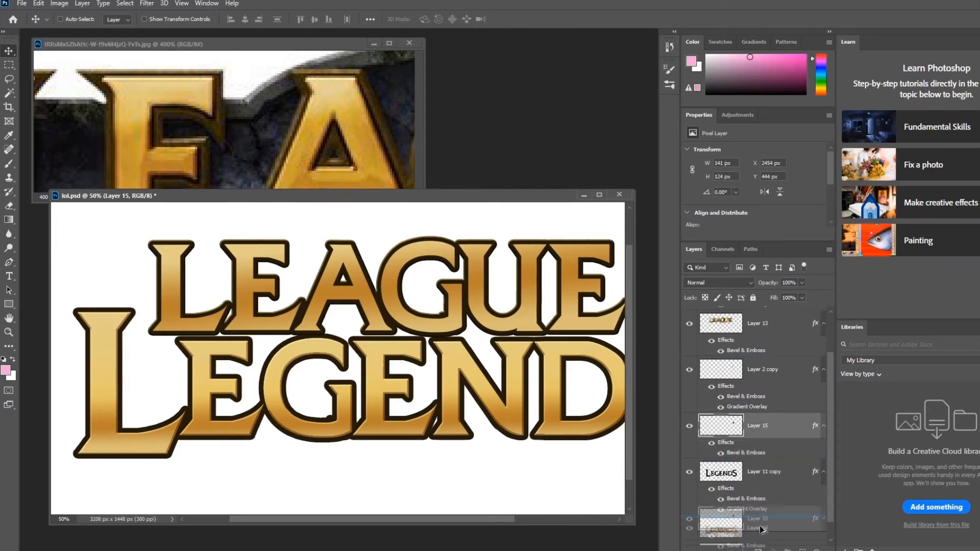
pyautogui.scroll(-1, 761, 408)
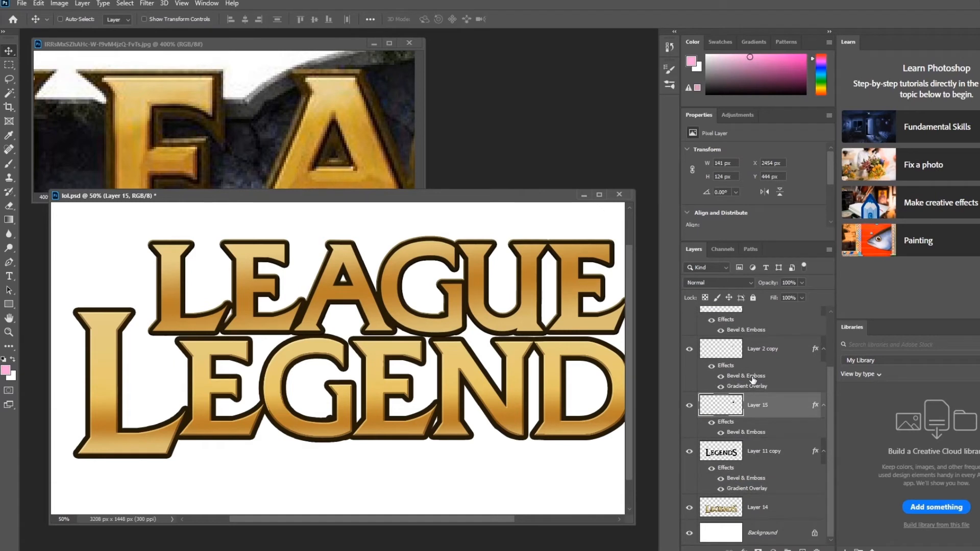
pyautogui.click(771, 478)
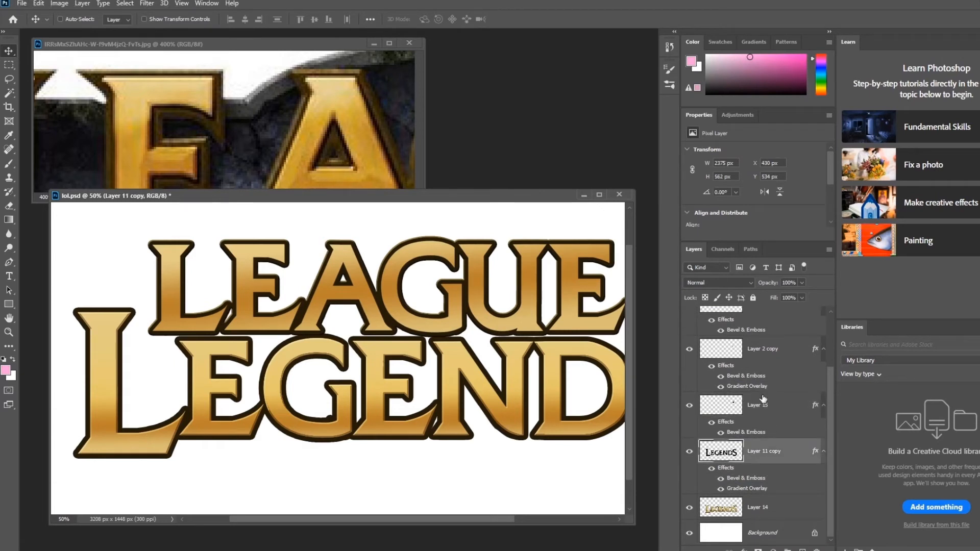
pyautogui.click(759, 384)
pyautogui.moveTo(756, 432); pyautogui.dragTo(758, 511)
# Step: Make Layer 12 copy visible again and inspect the bevelled edges of the LEAGUE lettering up close
pyautogui.scroll(3, 709, 318)
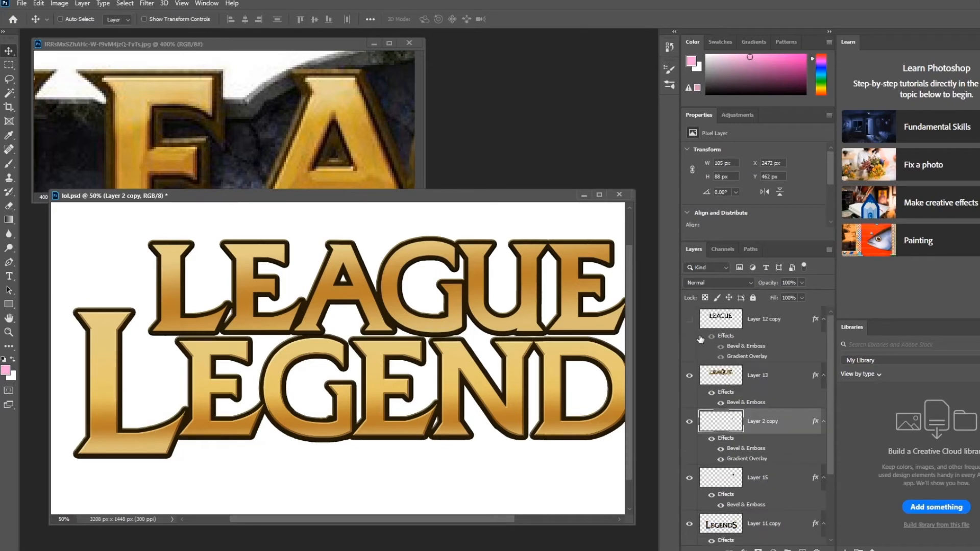
pyautogui.hotkey('ctrl', '+')
pyautogui.hotkey('ctrl', '+')
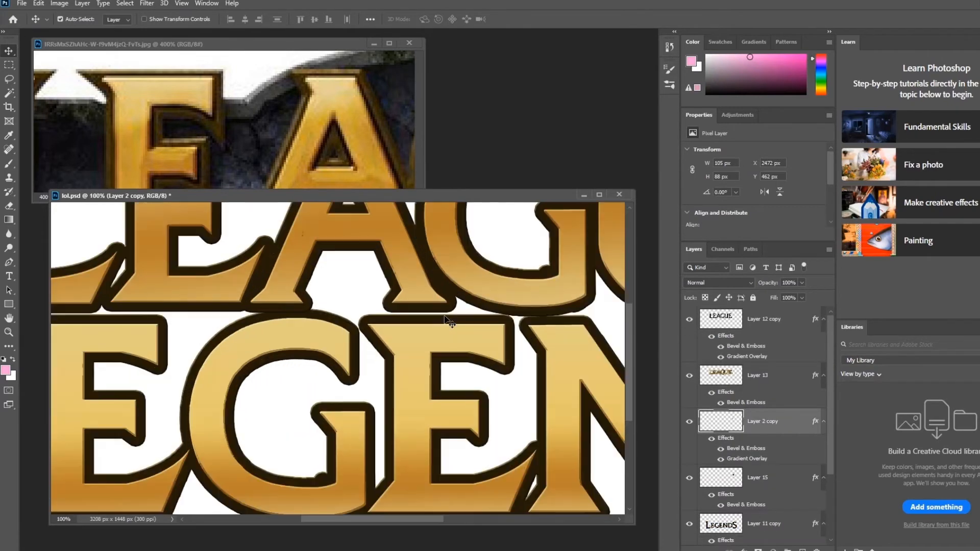
pyautogui.moveTo(406, 304); pyautogui.dragTo(618, 462)
pyautogui.moveTo(441, 382); pyautogui.dragTo(435, 339)
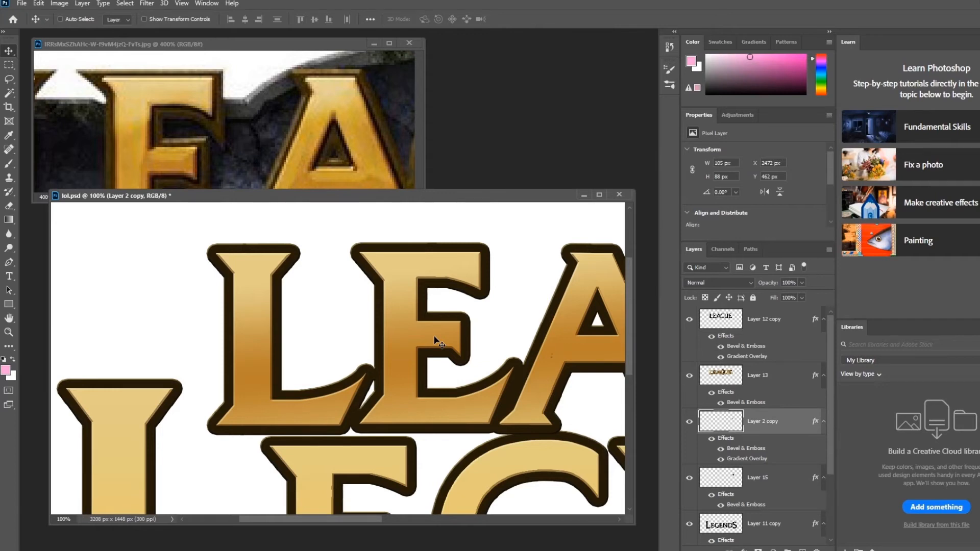
# Step: Compare the complete recreated lettering with the whole reference logo, viewing both at a reduced size
pyautogui.click(366, 151)
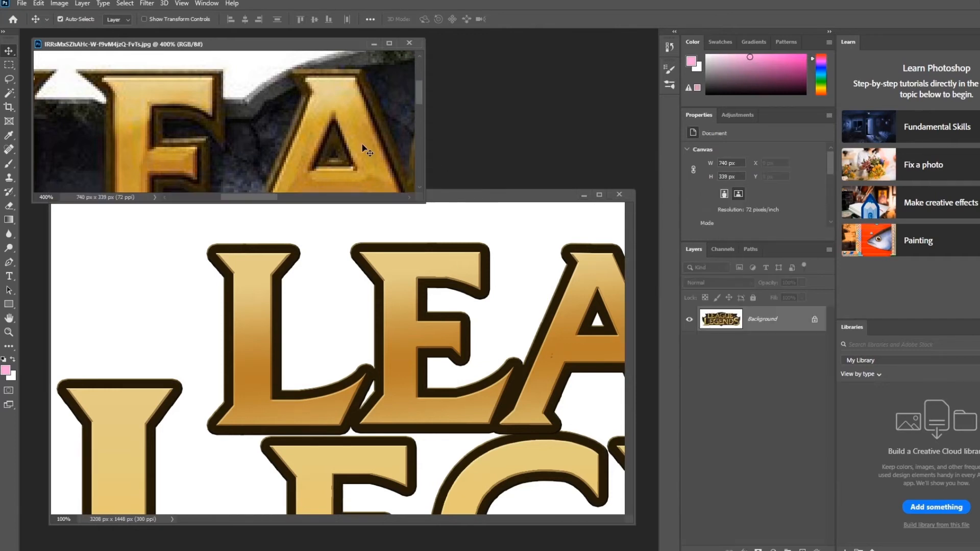
pyautogui.scroll(-4, 362, 145)
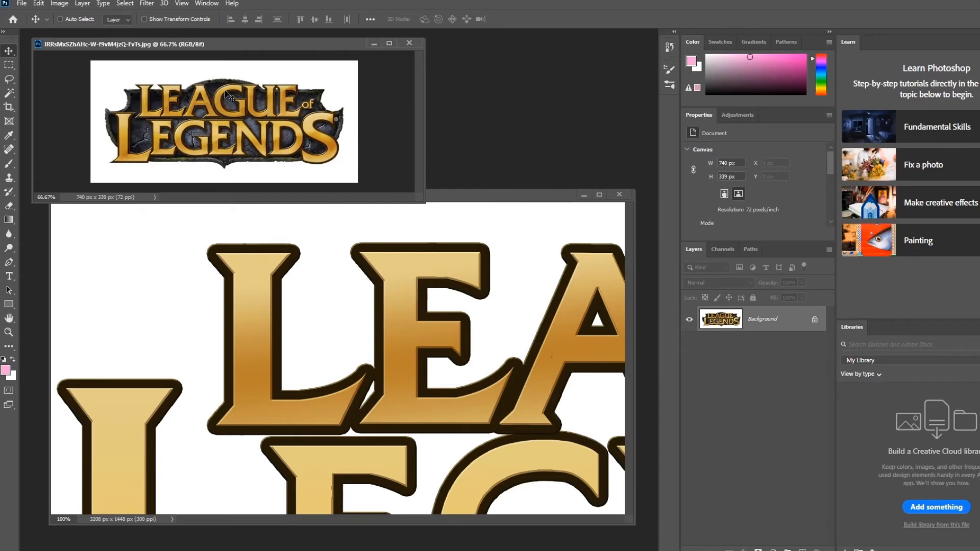
pyautogui.click(393, 250)
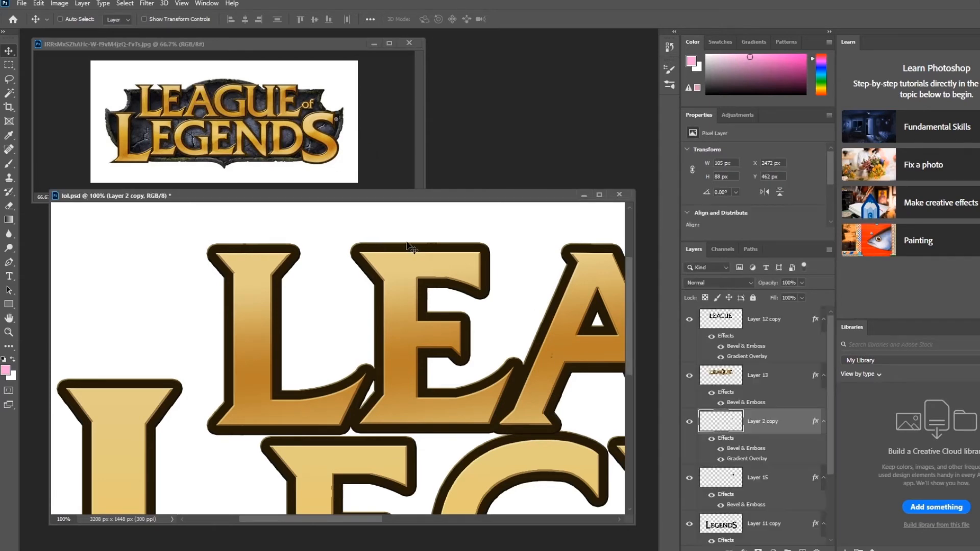
pyautogui.hotkey('ctrl', '-')
pyautogui.hotkey('ctrl', '-')
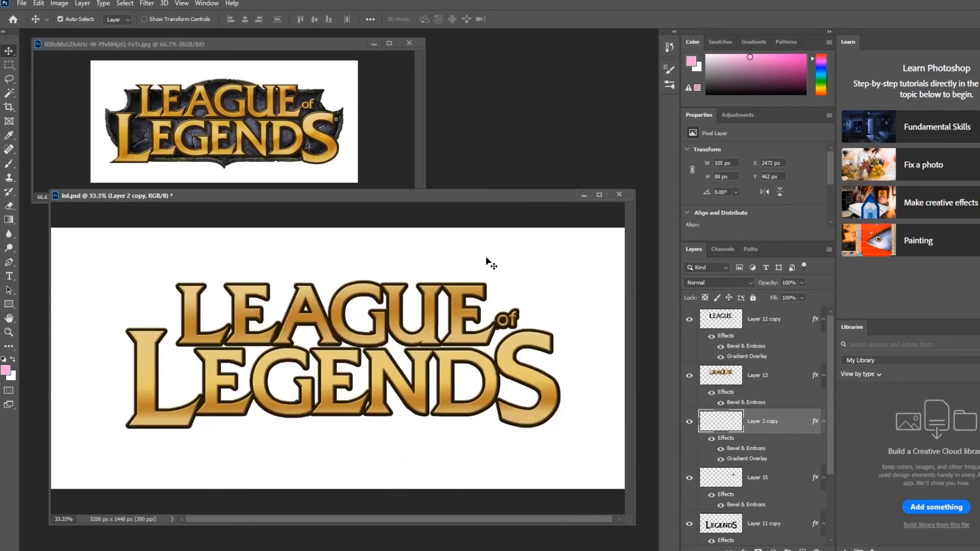
pyautogui.hotkey('ctrl', '-')
pyautogui.hotkey('ctrl', '+')
pyautogui.hotkey('ctrl', '+')
pyautogui.hotkey('ctrl', '-')
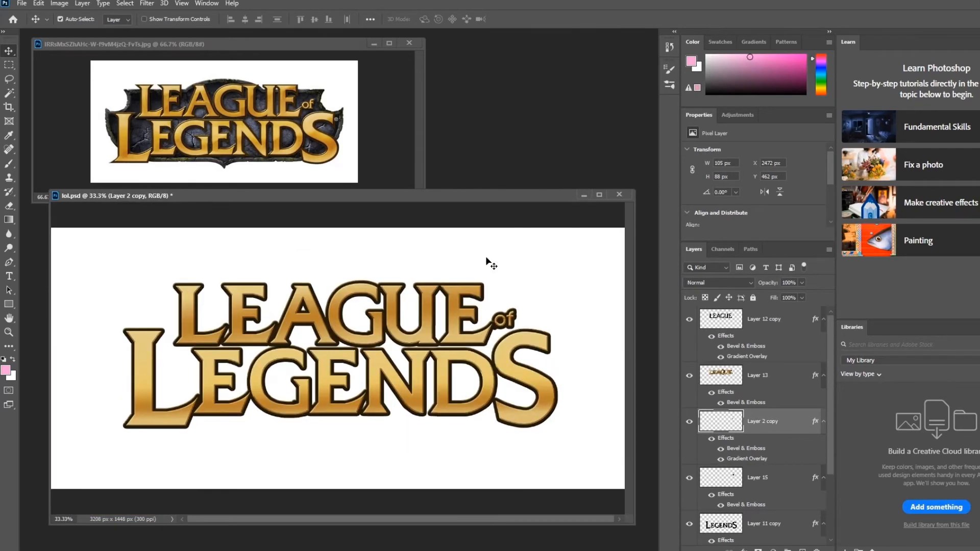
pyautogui.hotkey('ctrl', '-')
pyautogui.hotkey('ctrl', '+')
pyautogui.hotkey('ctrl', '+')
pyautogui.hotkey('ctrl', '-')
# Step: Select the whole reference logo image with a rectangular marquee and paste a copy into lol.psd as a new top layer
pyautogui.click(310, 44)
pyautogui.moveTo(423, 203); pyautogui.dragTo(503, 209)
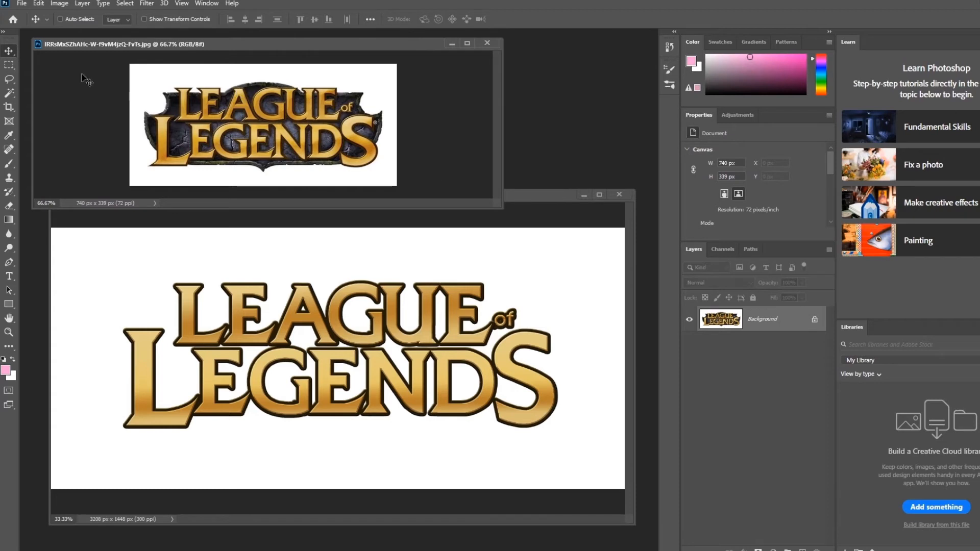
pyautogui.click(10, 65)
pyautogui.moveTo(125, 60); pyautogui.dragTo(534, 227)
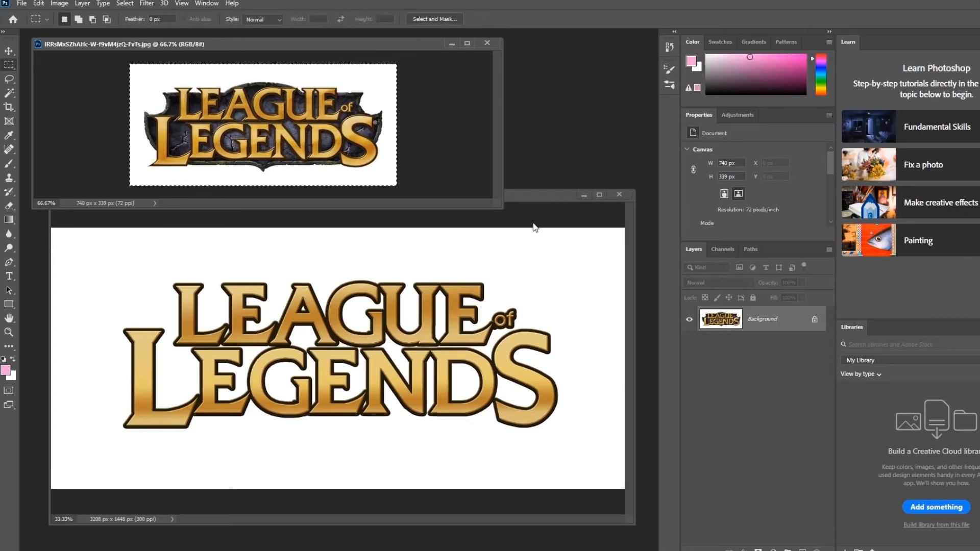
pyautogui.click(529, 198)
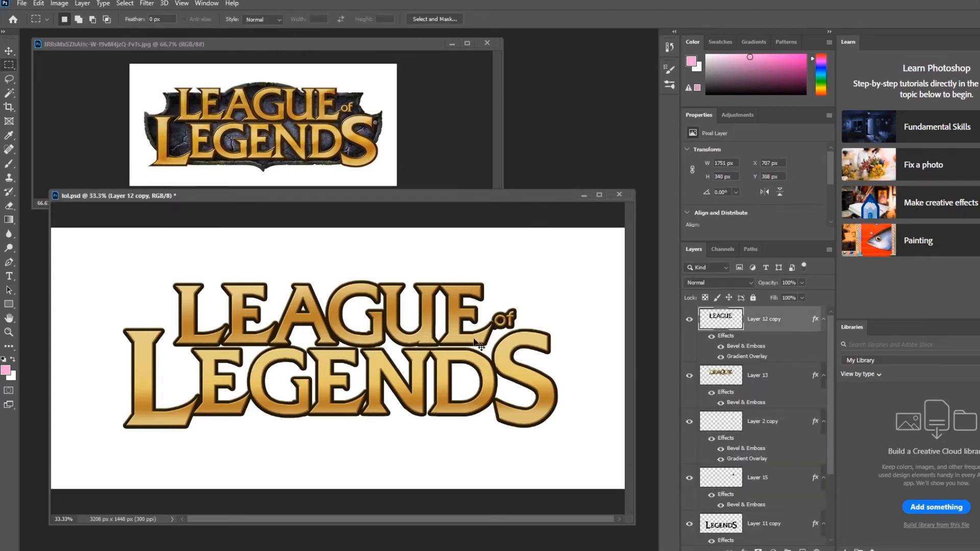
pyautogui.hotkey('ctrl', 'v')
pyautogui.press('v')
# Step: Enlarge the pasted reference to about 3081 × 1412 px over the lettering and lower its opacity to 51%
pyautogui.moveTo(420, 371); pyautogui.dragTo(657, 457)
pyautogui.hotkey('ctrl', 't')
pyautogui.press('Return')
pyautogui.moveTo(566, 390); pyautogui.dragTo(543, 372)
pyautogui.click(802, 282)
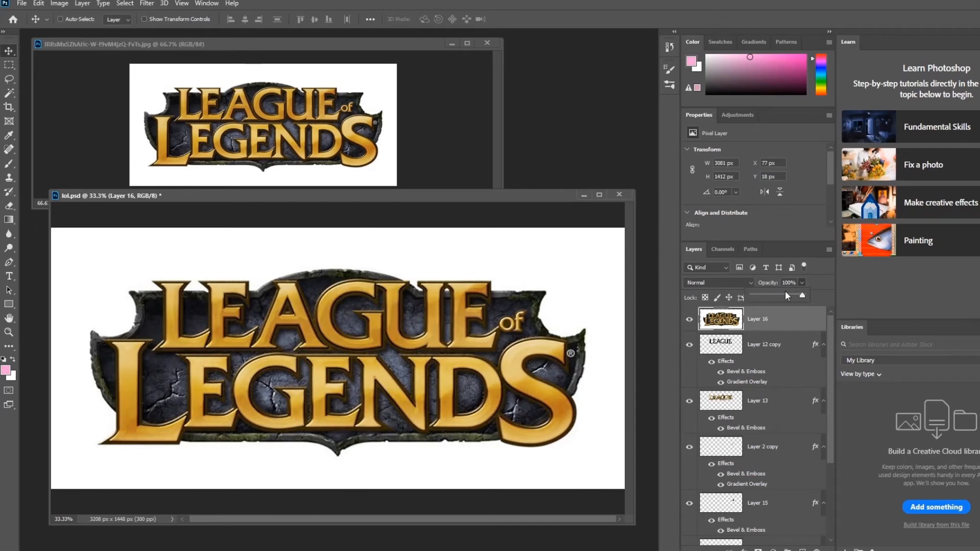
pyautogui.moveTo(491, 335)
pyautogui.mouseDown()
pyautogui.moveTo(477, 373)
pyautogui.moveTo(492, 338)
pyautogui.mouseUp()
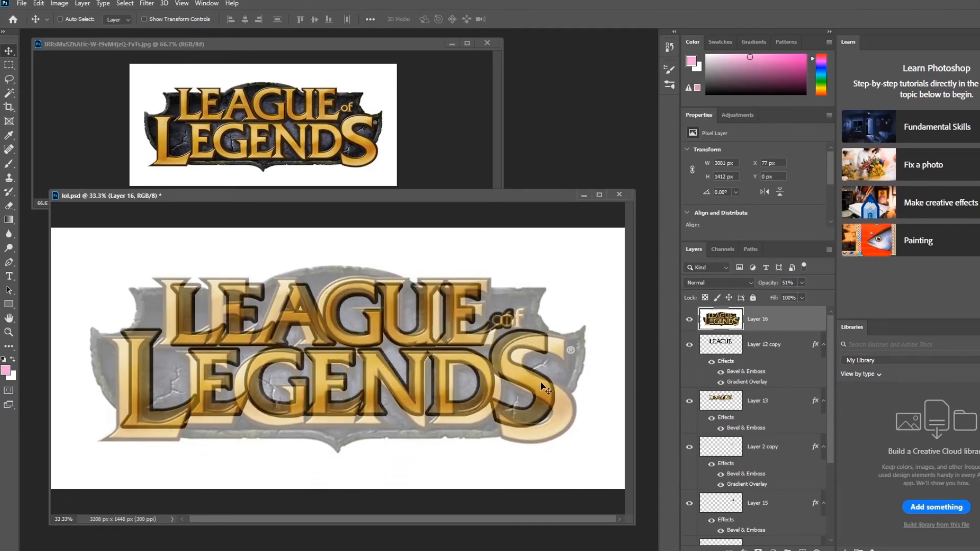
# Step: Scale the semi-transparent reference down to about 2804 × 1286 px and align it with the recreated lettering
pyautogui.hotkey('ctrl', 't')
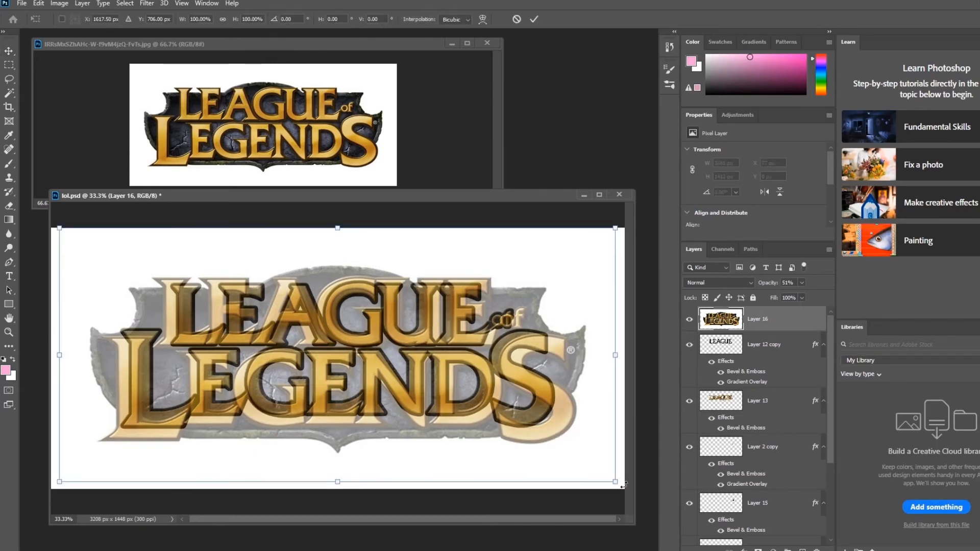
pyautogui.moveTo(624, 485); pyautogui.dragTo(588, 470)
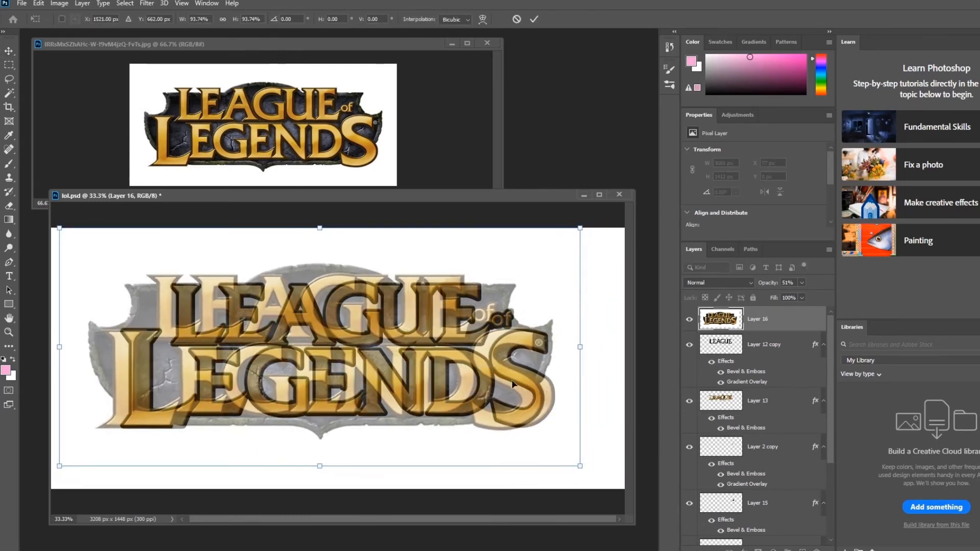
pyautogui.press('Return')
pyautogui.moveTo(542, 389); pyautogui.dragTo(566, 393)
pyautogui.hotkey('ctrl', 't')
pyautogui.moveTo(604, 476); pyautogui.dragTo(587, 459)
pyautogui.press('Return')
pyautogui.moveTo(510, 364); pyautogui.dragTo(515, 375)
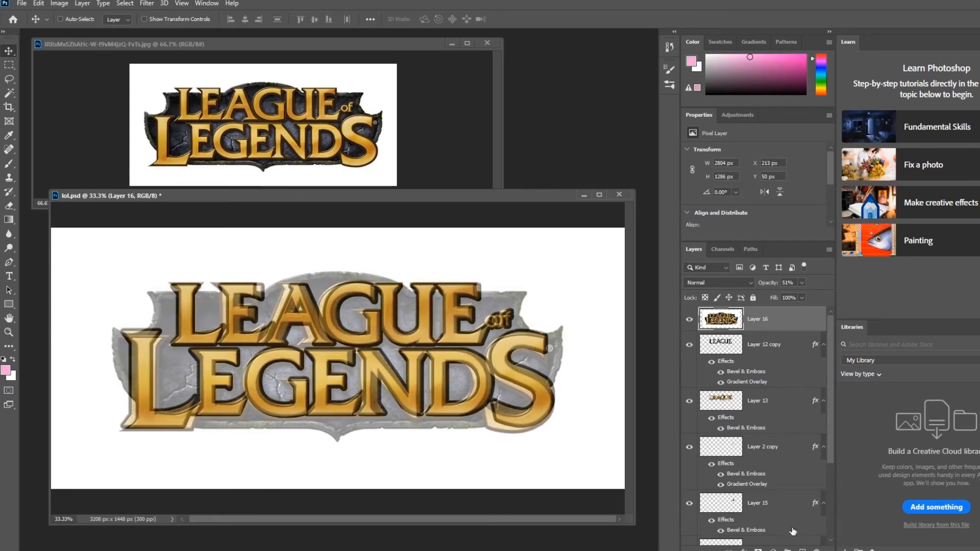
# Step: Create a new empty layer above the reference and activate the Pen tool in Shape mode
pyautogui.click(803, 550)
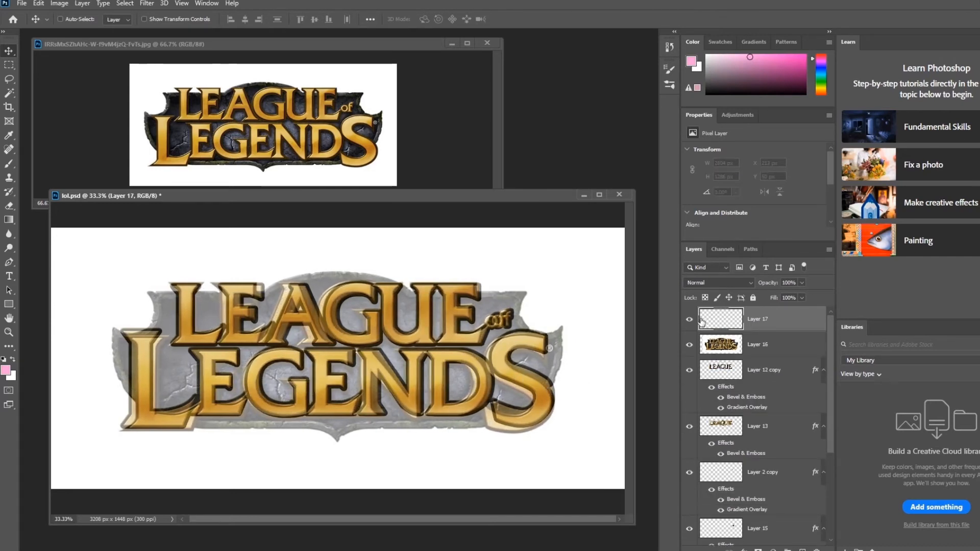
pyautogui.click(8, 262)
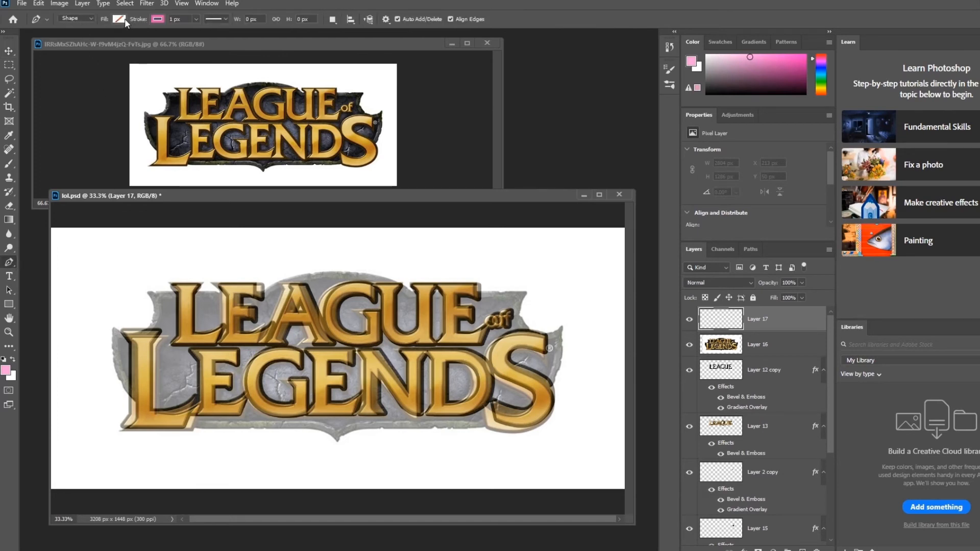
pyautogui.scroll(1, 347, 366)
pyautogui.moveTo(334, 363); pyautogui.dragTo(440, 381)
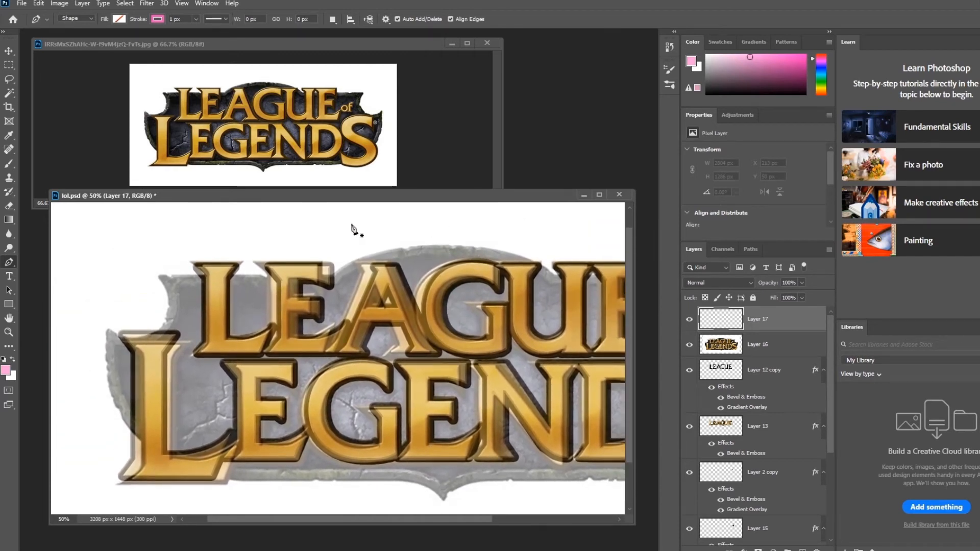
pyautogui.moveTo(480, 310); pyautogui.dragTo(496, 308)
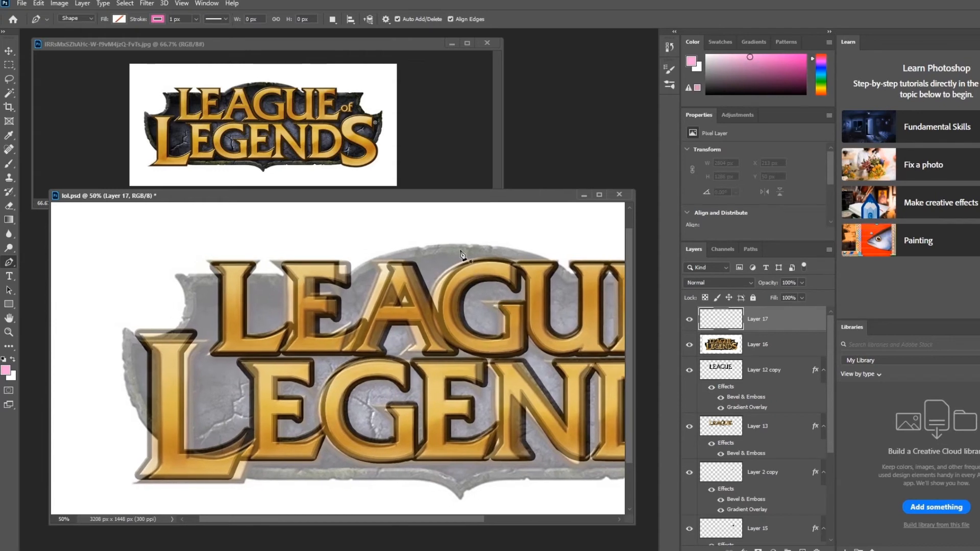
pyautogui.click(465, 244)
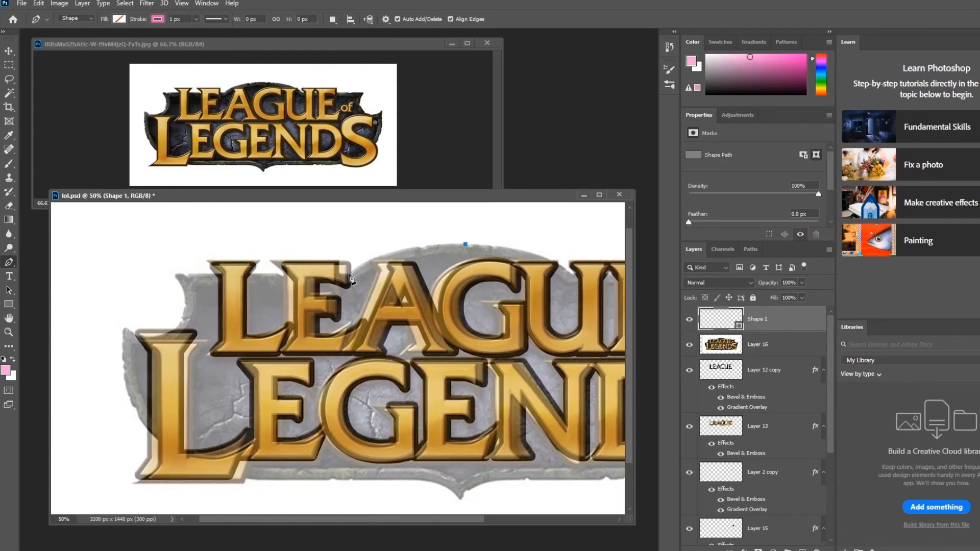
pyautogui.hotkey('ctrl', 'z')
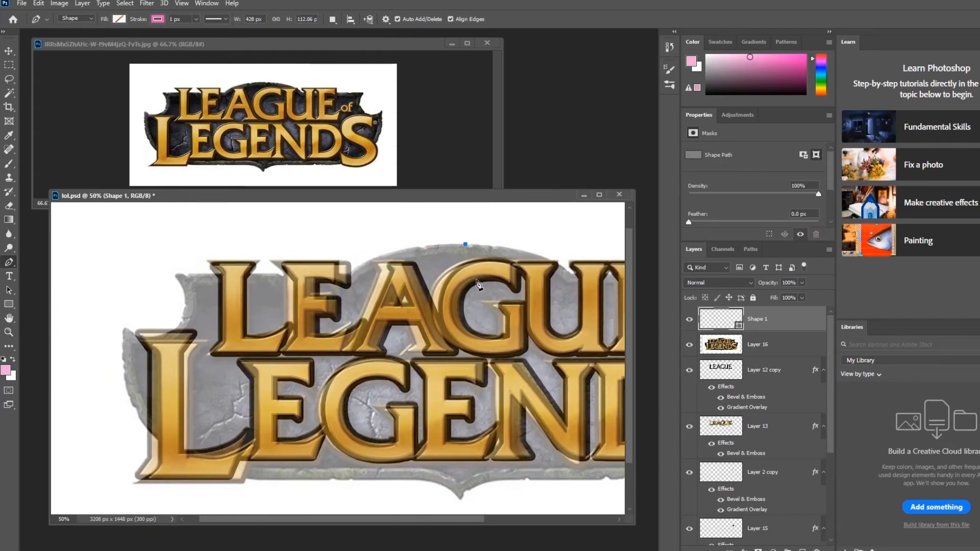
pyautogui.hotkey('ctrl', '1')
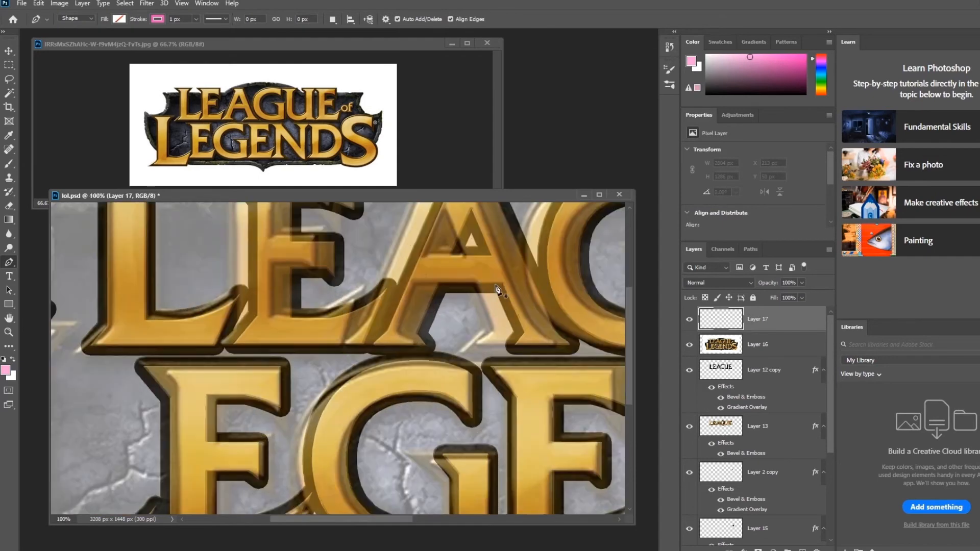
pyautogui.moveTo(499, 292); pyautogui.dragTo(486, 347)
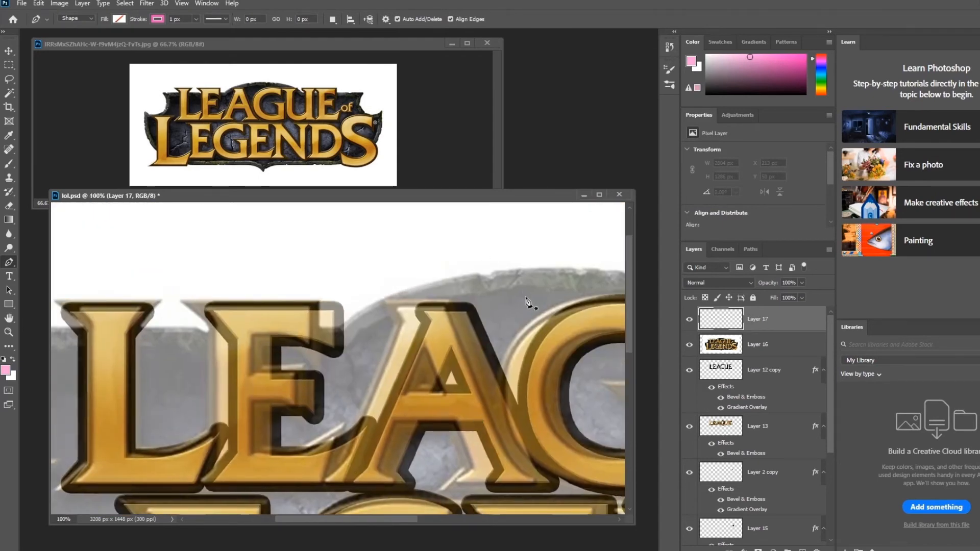
pyautogui.hotkey('ctrl', '-')
pyautogui.hotkey('ctrl', '-')
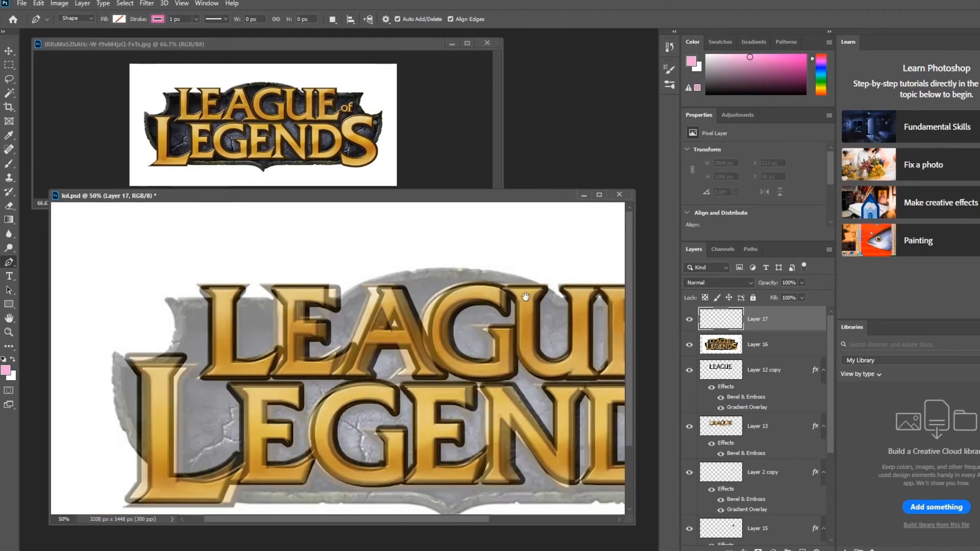
pyautogui.moveTo(526, 297); pyautogui.dragTo(512, 271)
# Step: Trace the stone frame's outline with the Pen tool from the top centre arch along the straight upper edge to the left side's outer corner
pyautogui.click(447, 241)
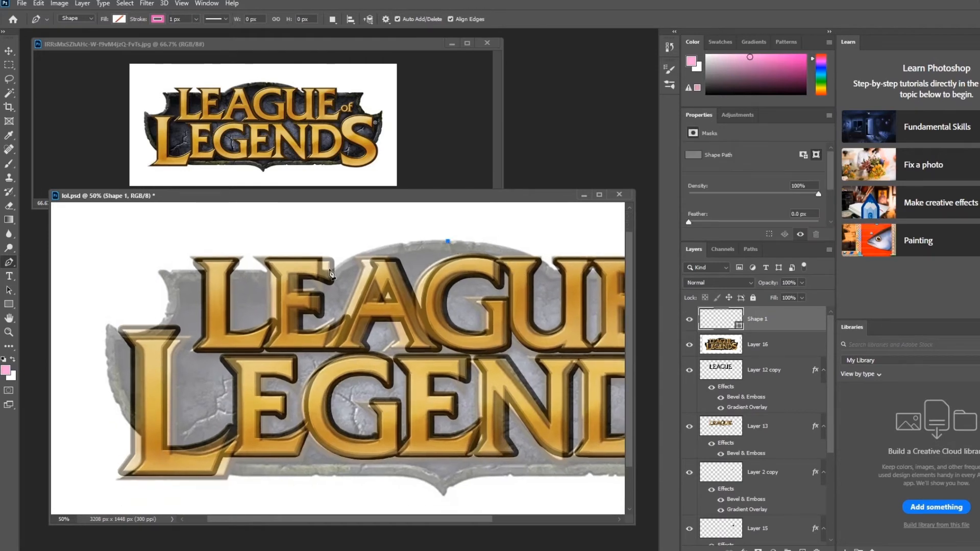
pyautogui.moveTo(334, 271); pyautogui.dragTo(299, 306)
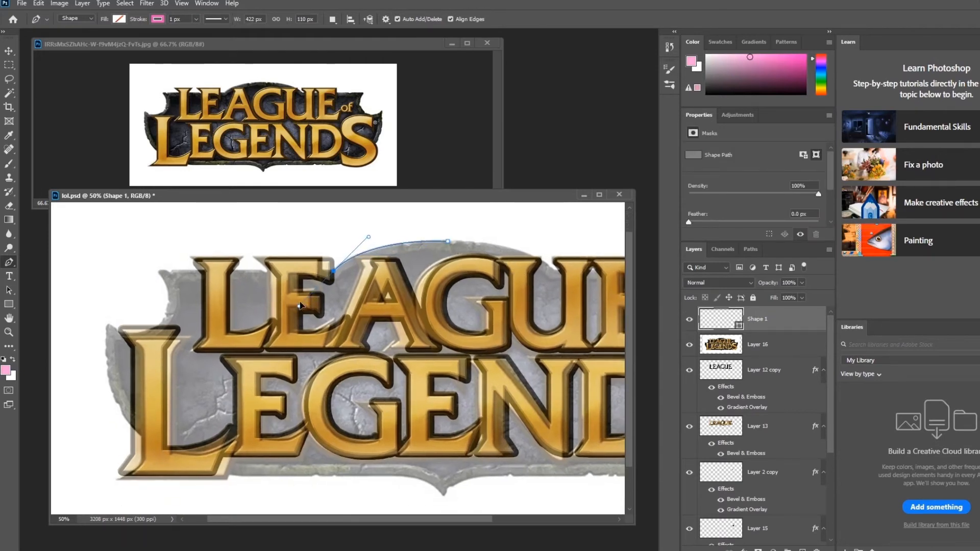
pyautogui.click(160, 272)
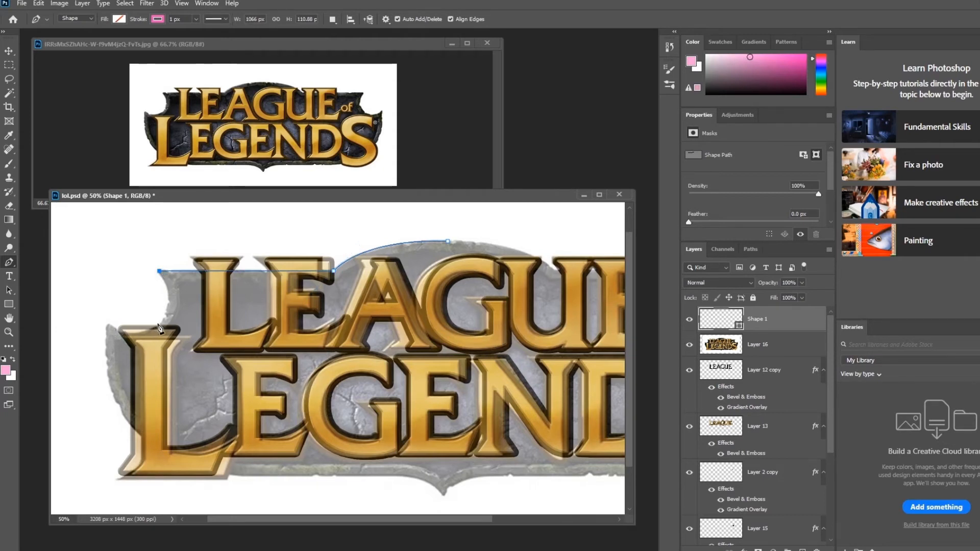
pyautogui.moveTo(159, 324); pyautogui.dragTo(76, 304)
pyautogui.keyDown('alt'); pyautogui.click(109, 324); pyautogui.keyUp('alt')
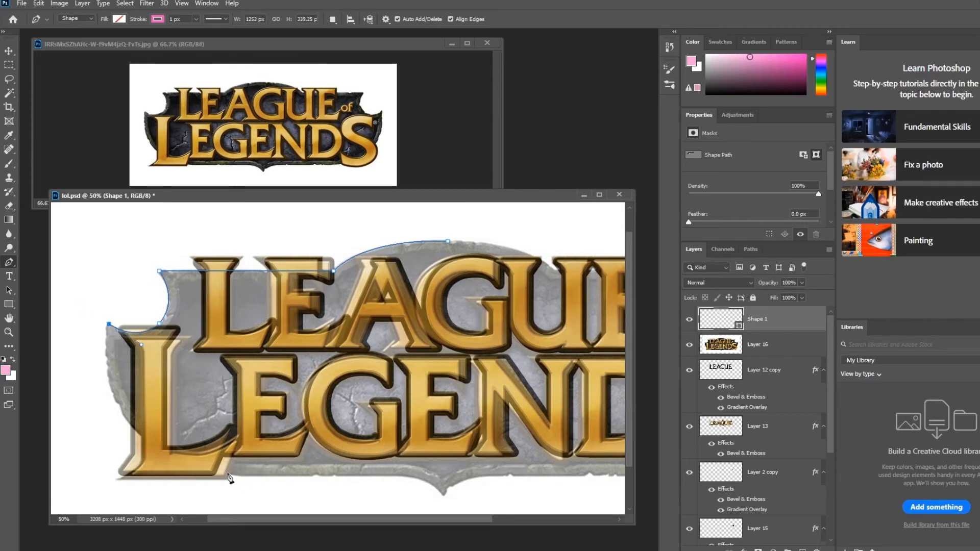
# Step: Trace the rest of the left half of the stone frame down to the bottom centre point and close the path at the arch top
pyautogui.moveTo(137, 433); pyautogui.dragTo(179, 477)
pyautogui.keyDown('alt'); pyautogui.click(137, 433); pyautogui.keyUp('alt')
pyautogui.moveTo(231, 474); pyautogui.dragTo(292, 480)
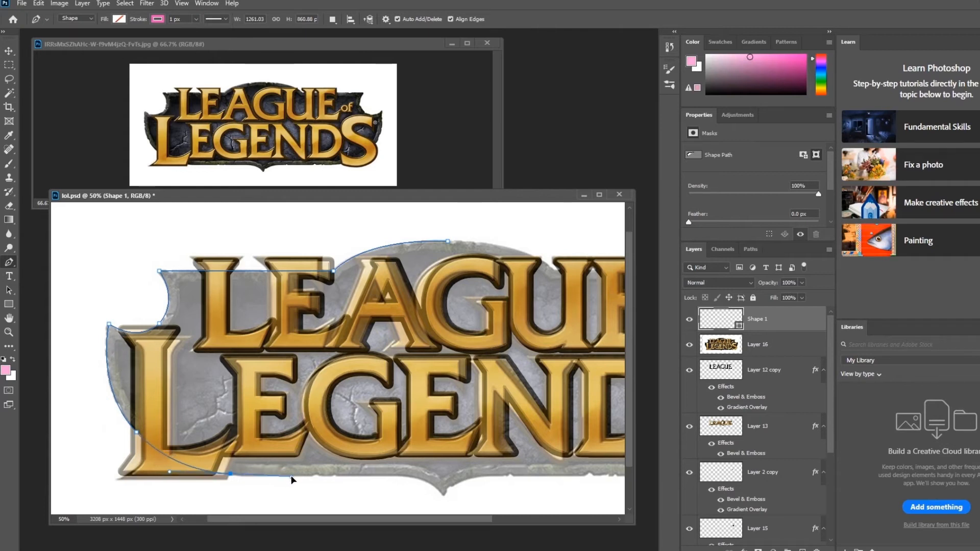
pyautogui.keyDown('alt'); pyautogui.click(231, 475); pyautogui.keyUp('alt')
pyautogui.click(407, 476)
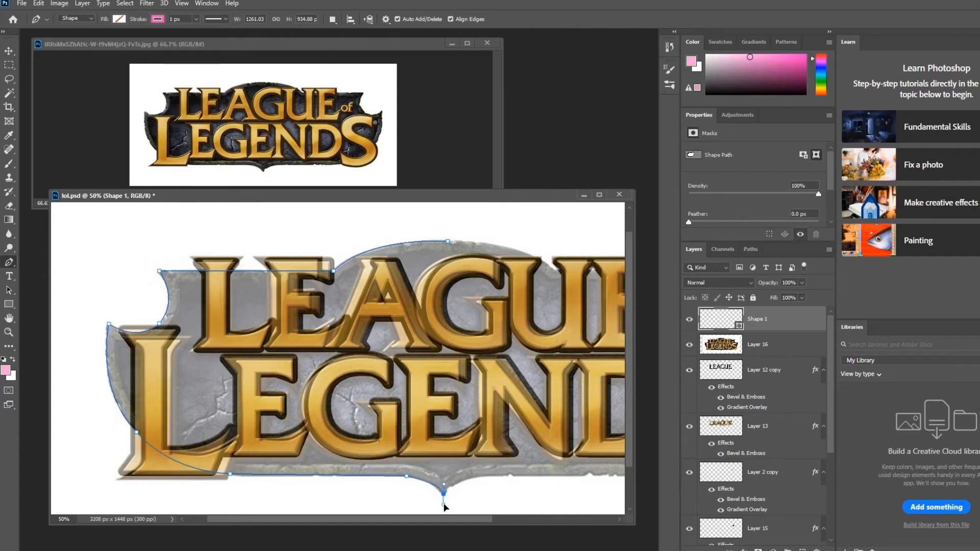
pyautogui.moveTo(444, 494); pyautogui.dragTo(452, 513)
pyautogui.click(448, 241)
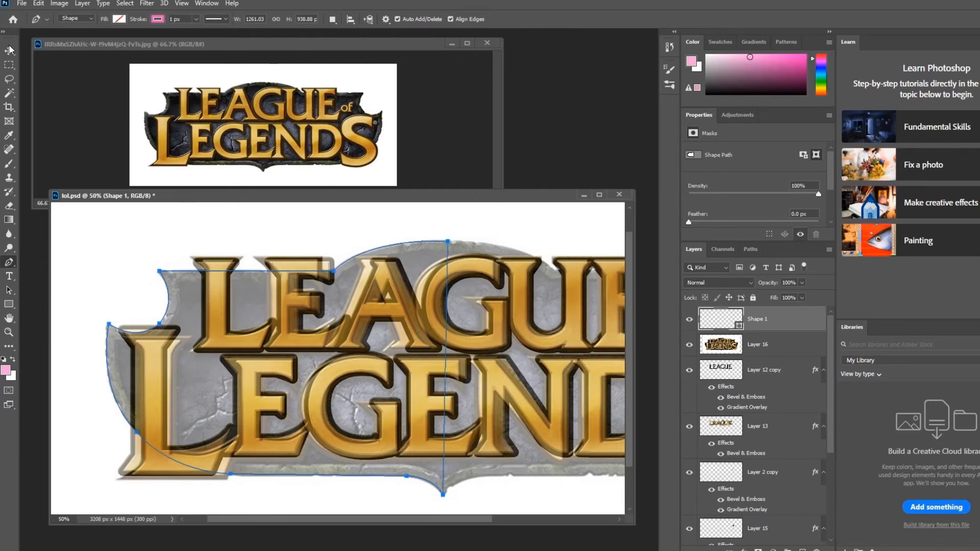
# Step: Fill the half-frame shape with slate grey-blue 606676 sampled from the stone in the reference image
pyautogui.click(120, 20)
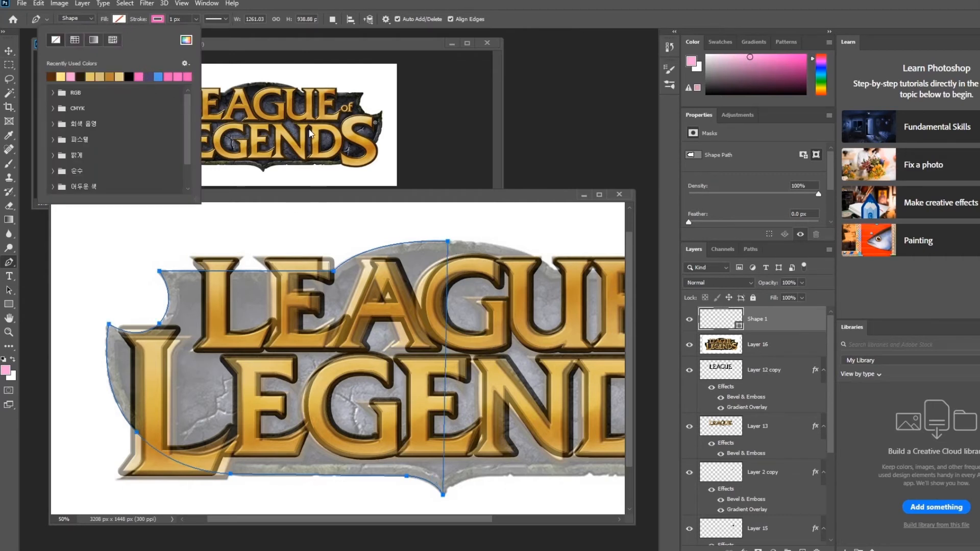
pyautogui.click(186, 41)
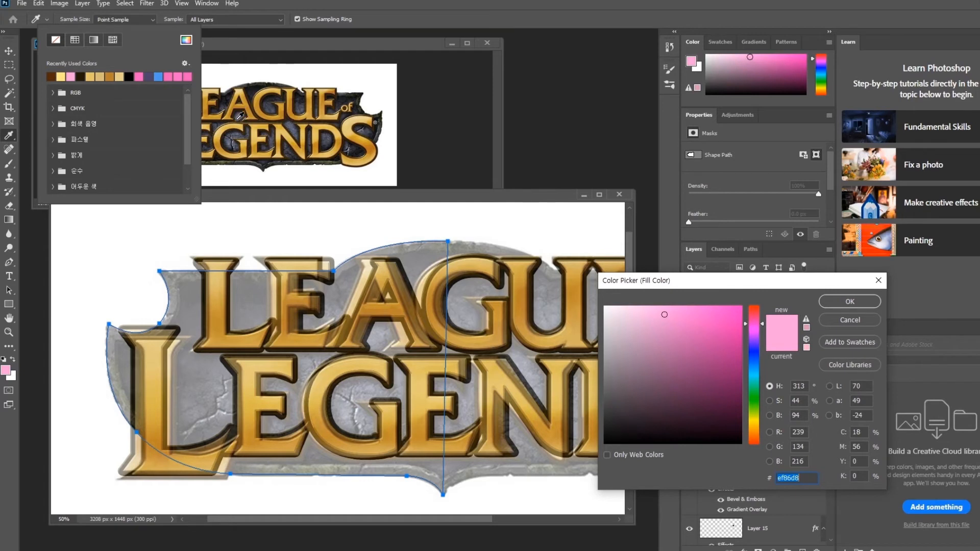
pyautogui.click(295, 120)
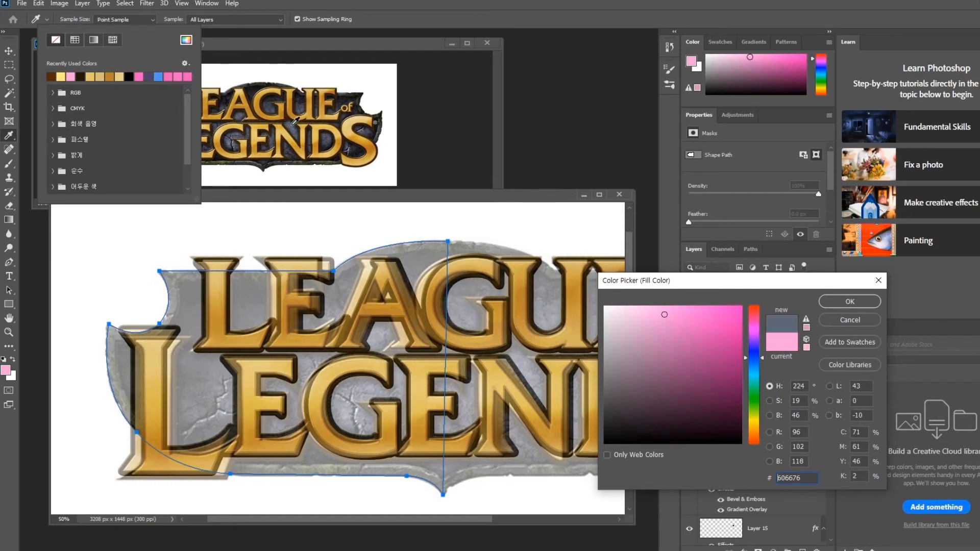
pyautogui.click(840, 301)
pyautogui.click(8, 51)
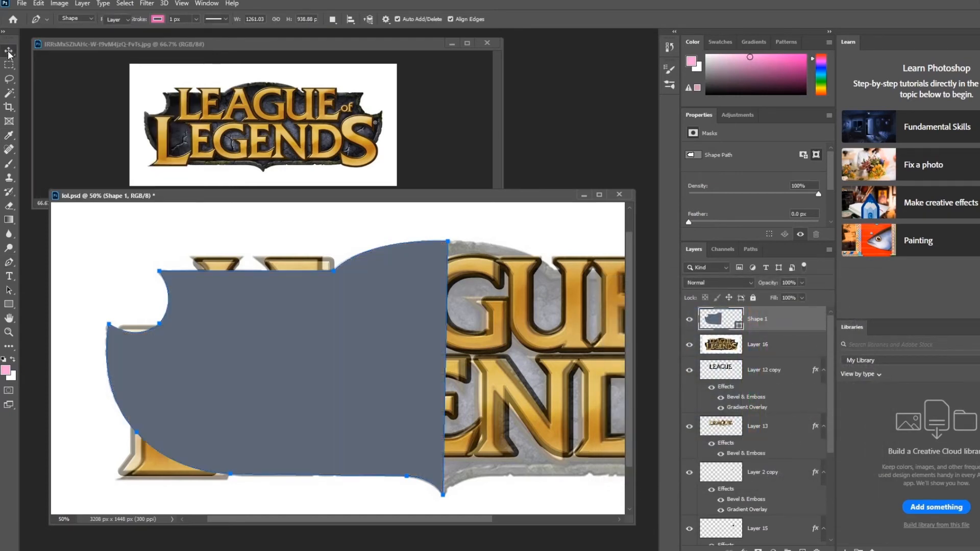
# Step: Delete the semi-transparent reference layer and move the half-frame shape beneath all the lettering layers
pyautogui.click(756, 347)
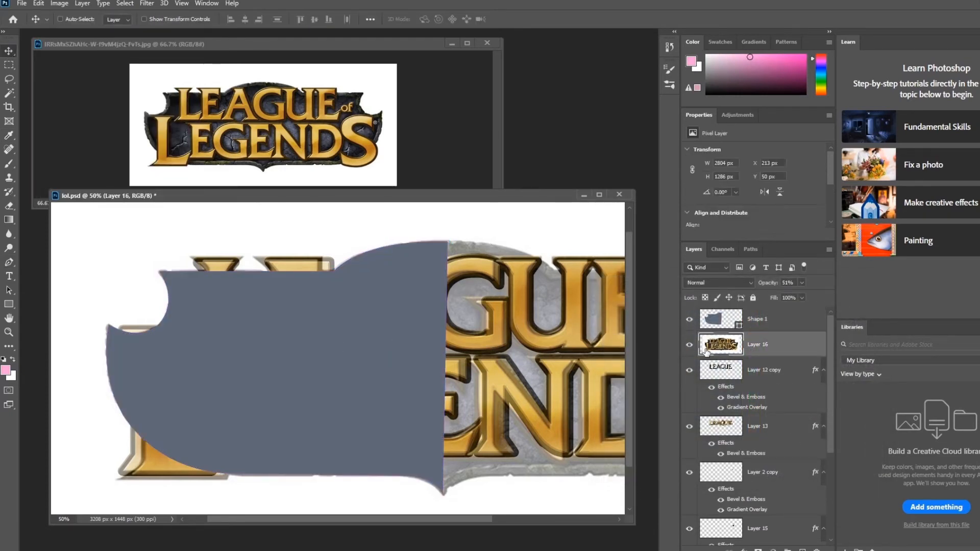
pyautogui.press('Delete')
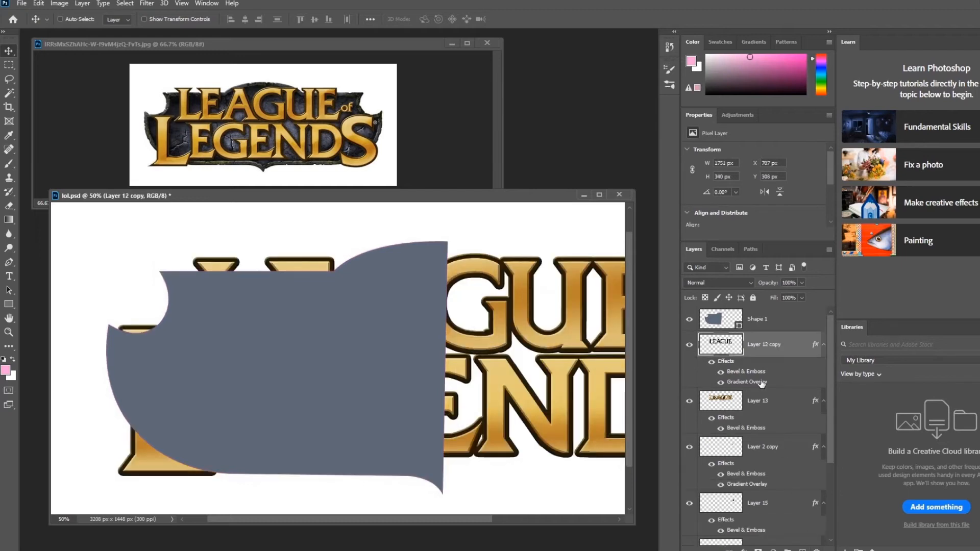
pyautogui.click(758, 319)
pyautogui.moveTo(769, 328); pyautogui.dragTo(769, 513)
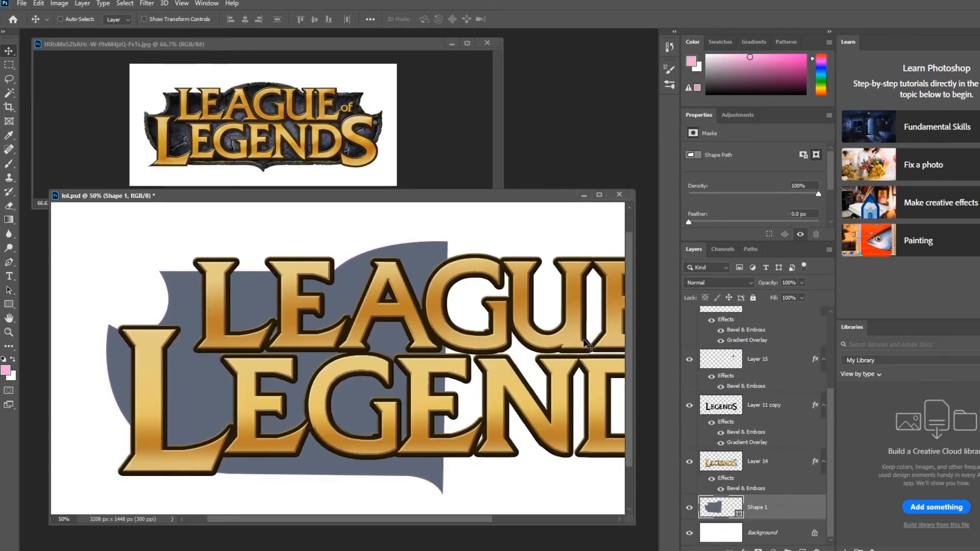
# Step: Rasterize the half-frame layer below the lettering
pyautogui.hotkey('ctrl', '-')
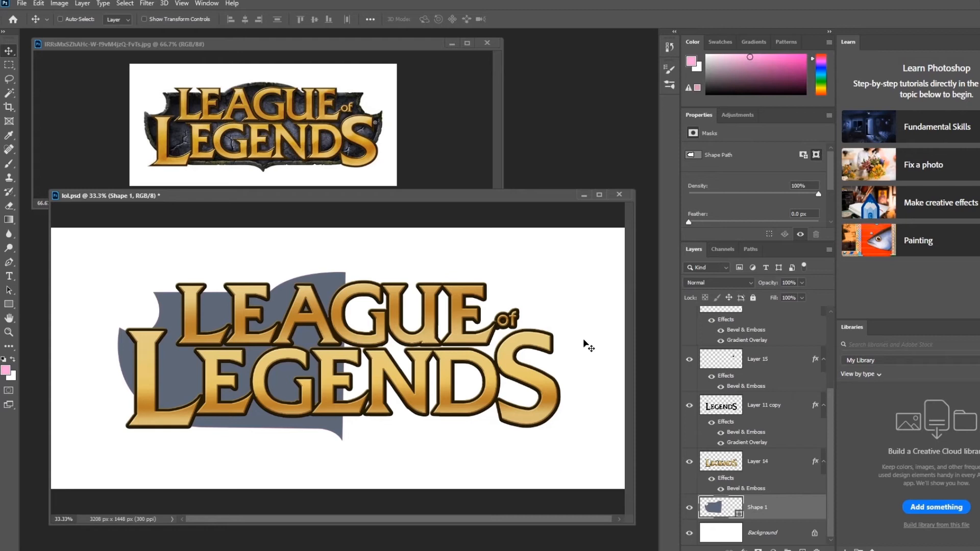
pyautogui.rightClick(755, 507)
pyautogui.click(786, 208)
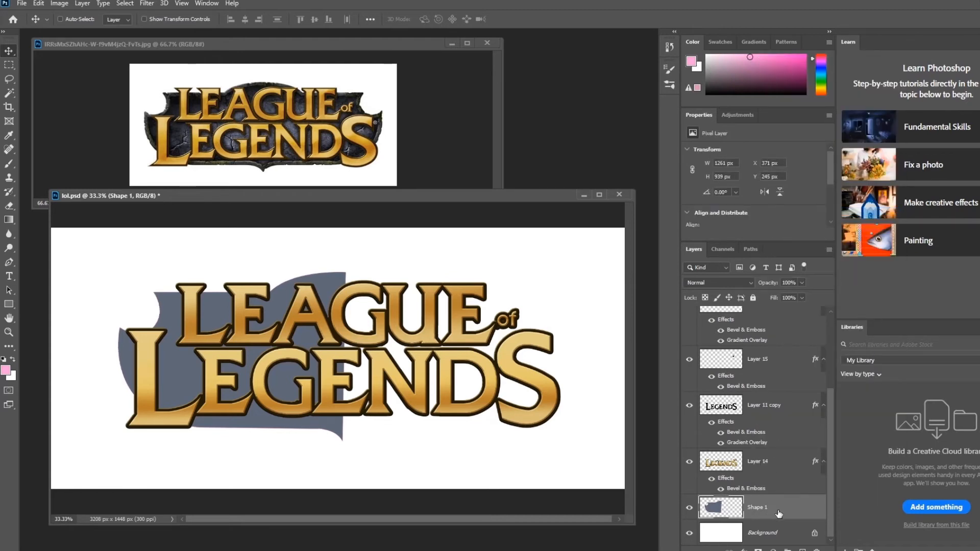
# Step: Duplicate the rasterized half-frame, flip the copy horizontally and place it as the right half at X 1595 px
pyautogui.hotkey('ctrl', 'j')
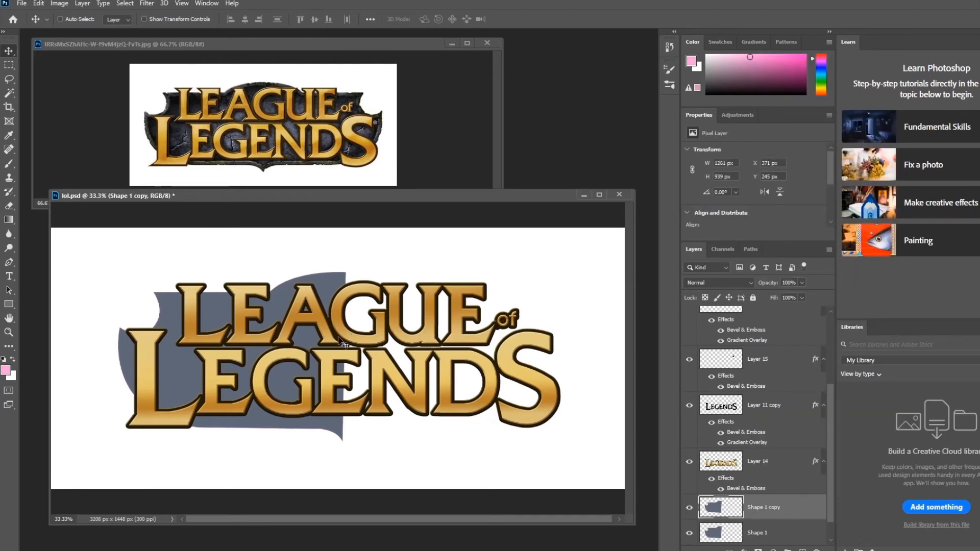
pyautogui.hotkey('ctrl', 't')
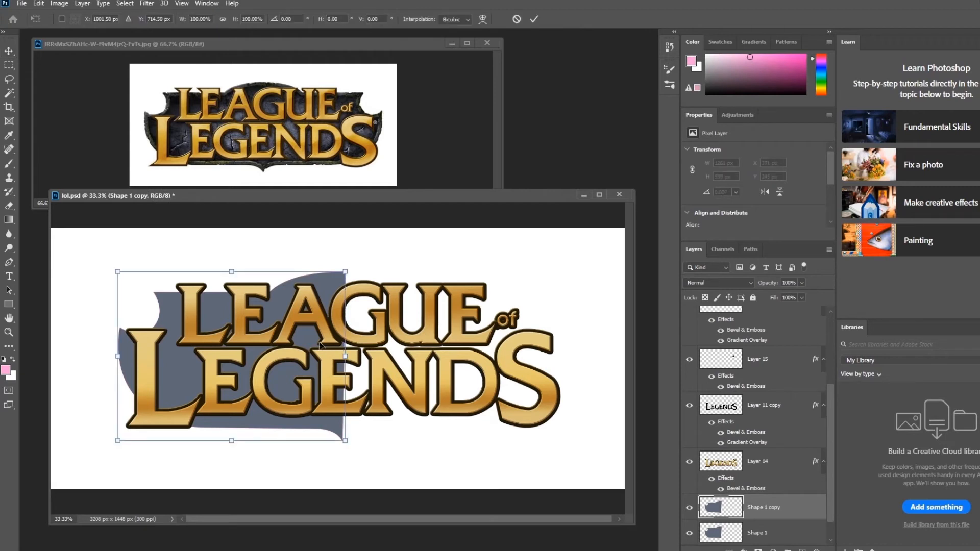
pyautogui.rightClick(301, 324)
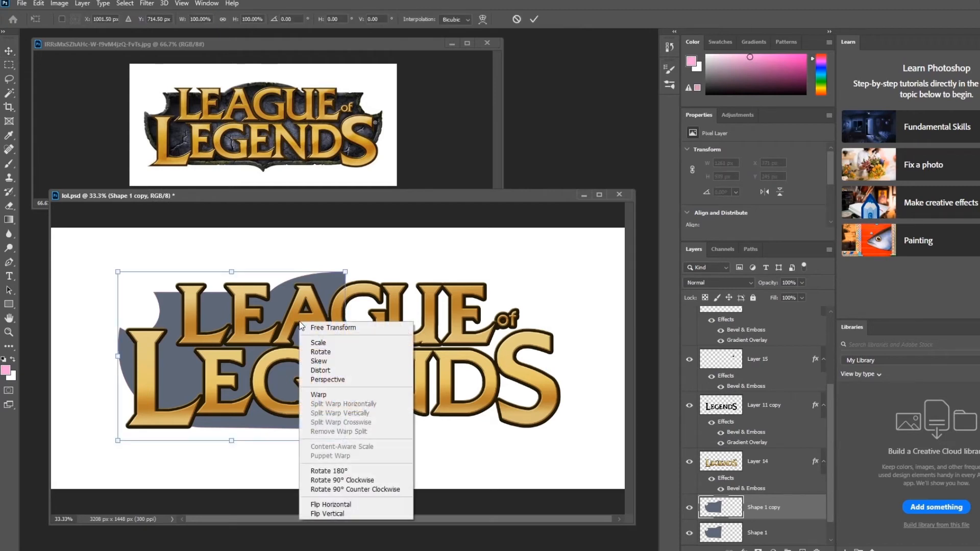
pyautogui.click(352, 506)
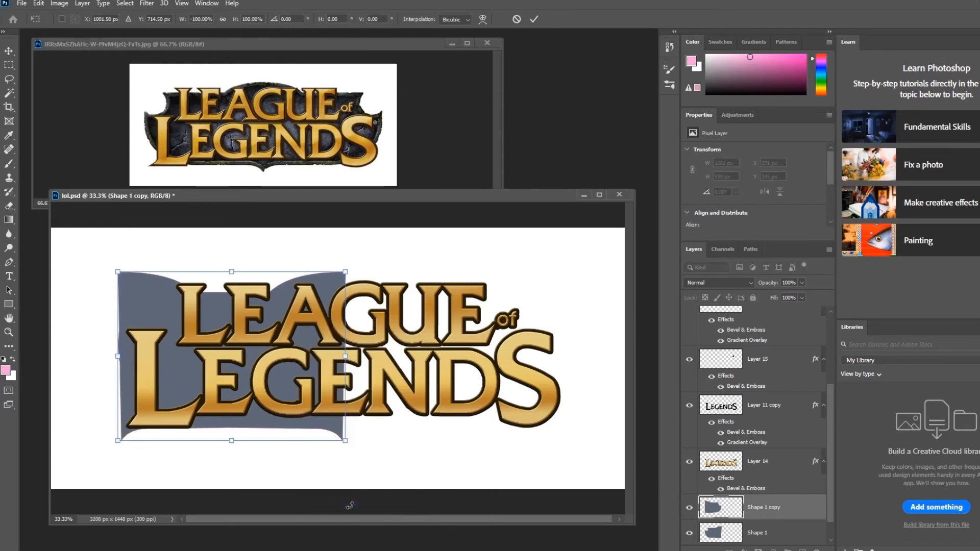
pyautogui.press('Return')
pyautogui.moveTo(207, 366); pyautogui.dragTo(453, 361)
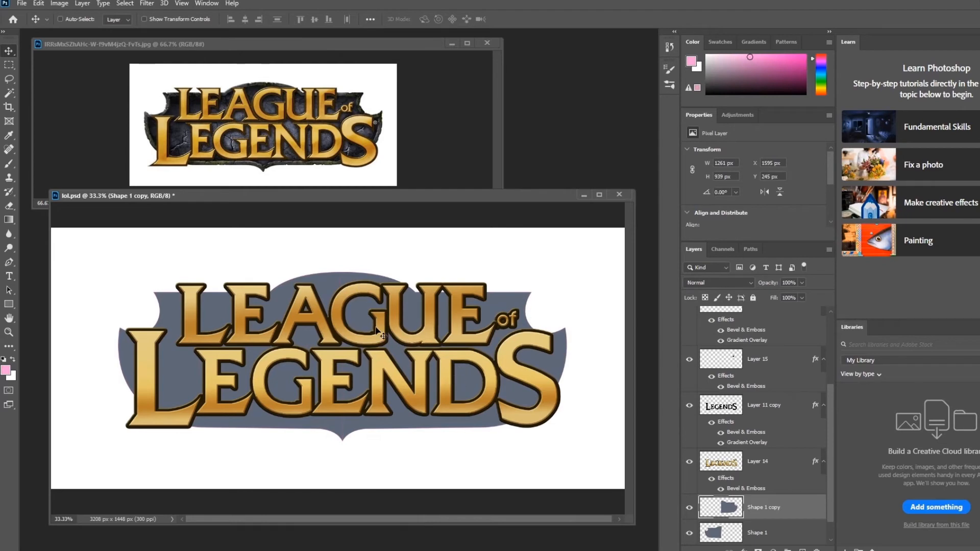
# Step: Try merging the two frame halves into one layer and undo the merge
pyautogui.keyDown('shift'); pyautogui.click(800, 534); pyautogui.keyUp('shift')
pyautogui.hotkey('ctrl', 'e')
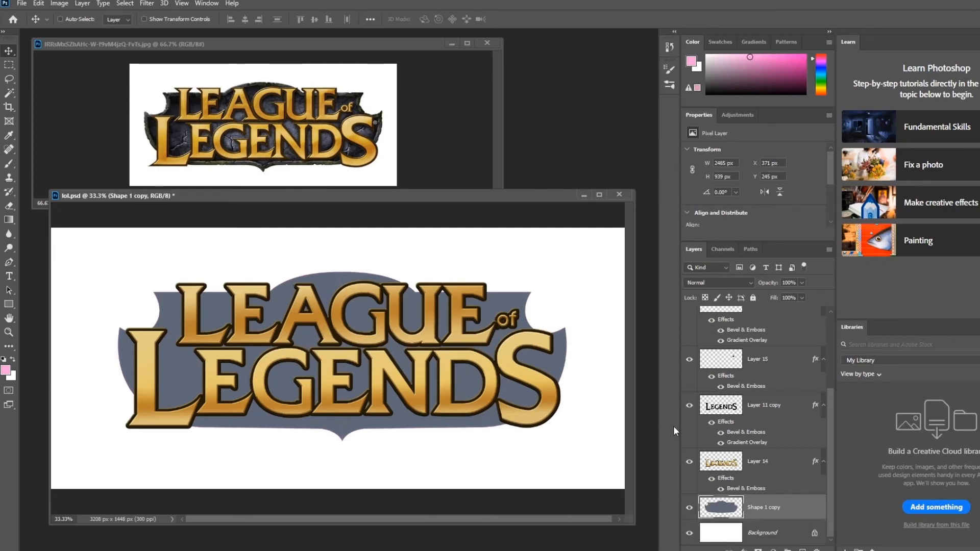
pyautogui.hotkey('ctrl', 'z')
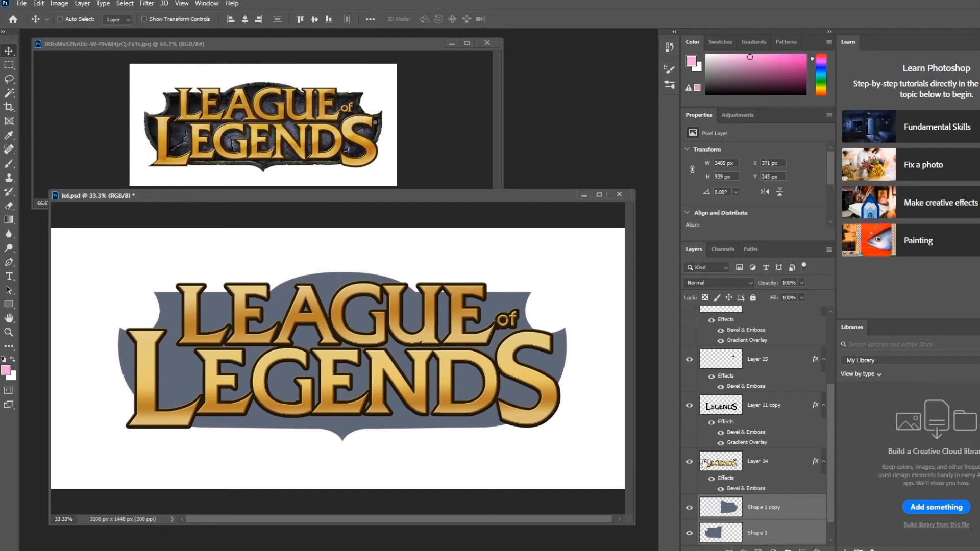
# Step: Hide the lettering layers and examine the seam between the two frame halves
pyautogui.moveTo(689, 461); pyautogui.dragTo(690, 324)
pyautogui.scroll(5, 696, 377)
pyautogui.click(689, 424)
pyautogui.press('ctrl')
pyautogui.hotkey('ctrl', '+')
# Step: Undo the mirroring, rasterizing and reordering of the frame as well as the deletion of the reference layer
pyautogui.hotkey('ctrl', 'z')
pyautogui.hotkey('ctrl', 'z')
pyautogui.hotkey('ctrl', 'z')
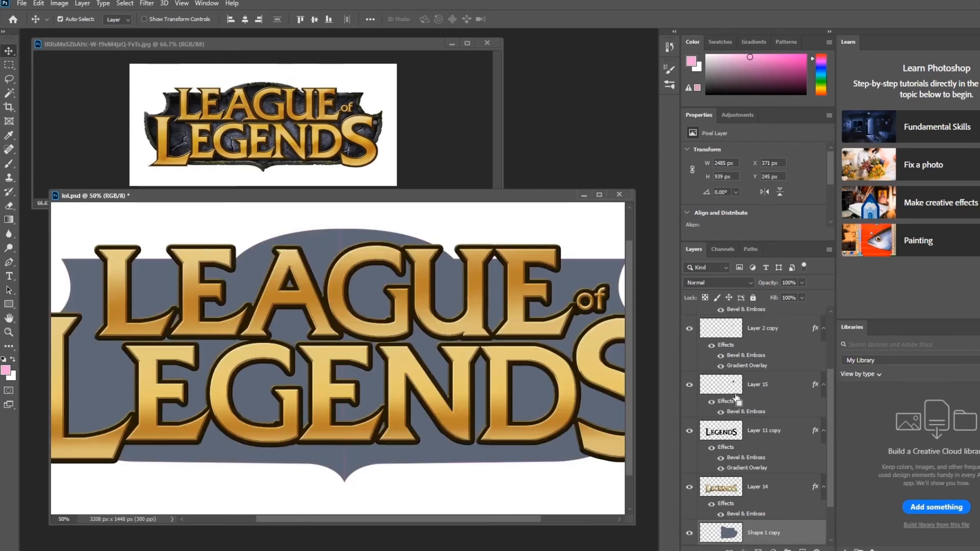
pyautogui.hotkey('ctrl', 'z')
pyautogui.hotkey('ctrl', 'z')
pyautogui.hotkey('ctrl', 'z')
pyautogui.hotkey('ctrl', 'z')
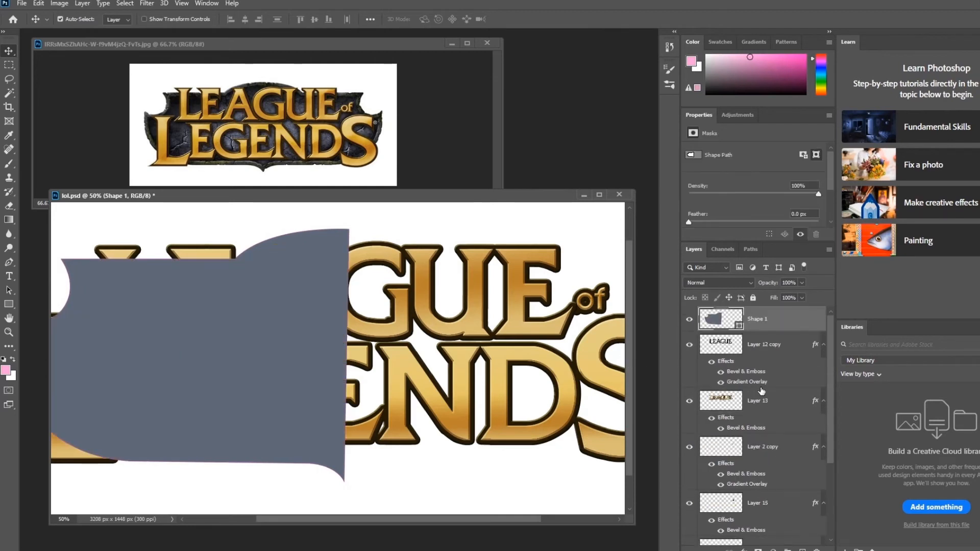
pyautogui.hotkey('ctrl', 'z')
pyautogui.hotkey('ctrl', 'z')
pyautogui.hotkey('ctrl', 'z')
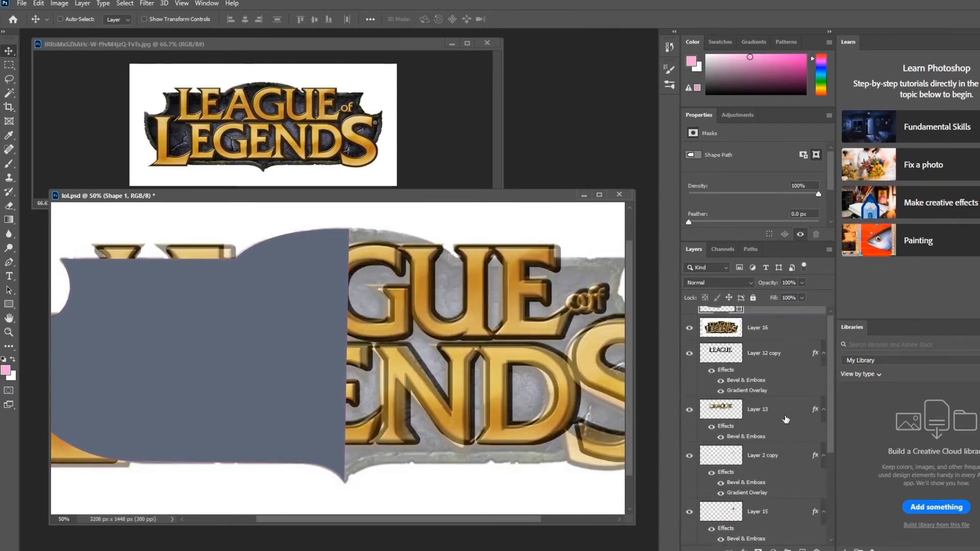
pyautogui.scroll(1, 786, 420)
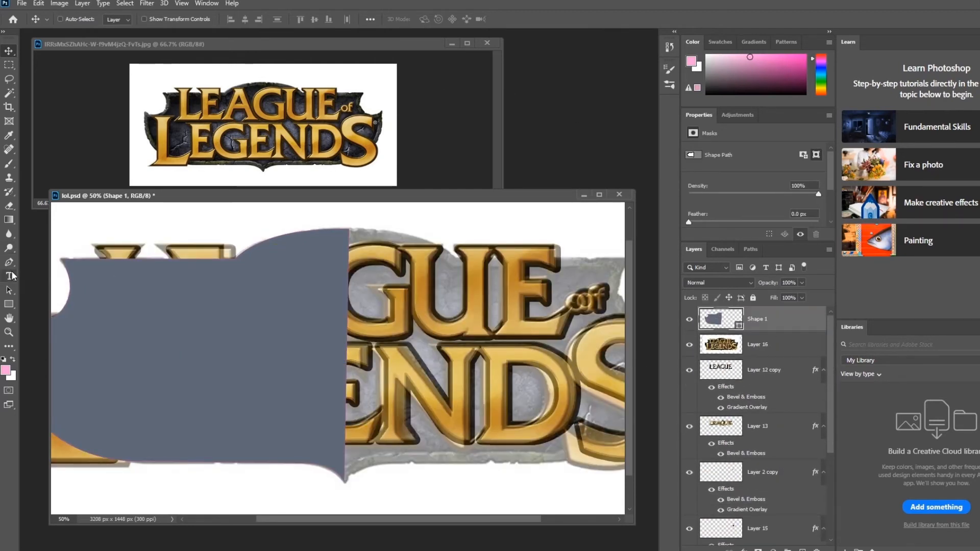
# Step: Remove the pink stroke from the half-frame shape by setting its stroke to no color
pyautogui.click(9, 290)
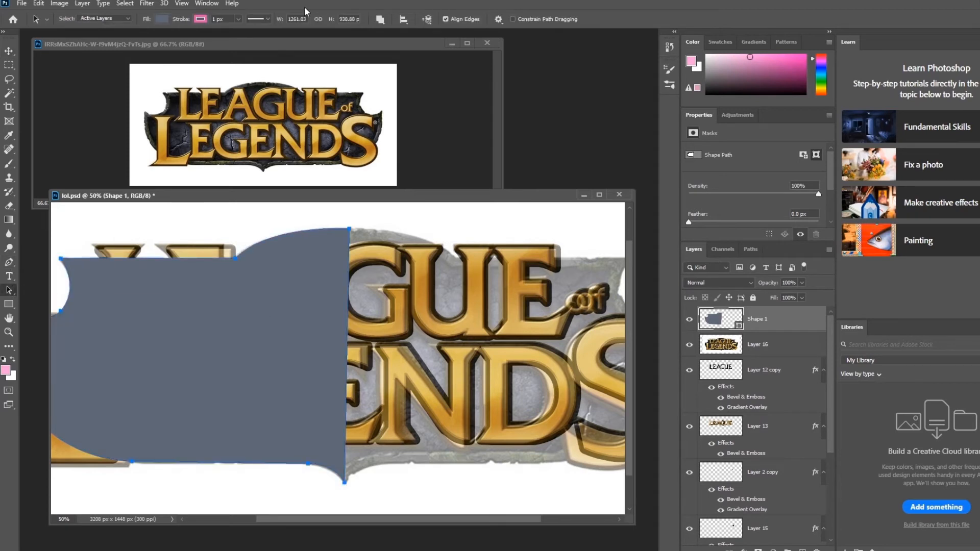
pyautogui.click(200, 19)
pyautogui.click(136, 40)
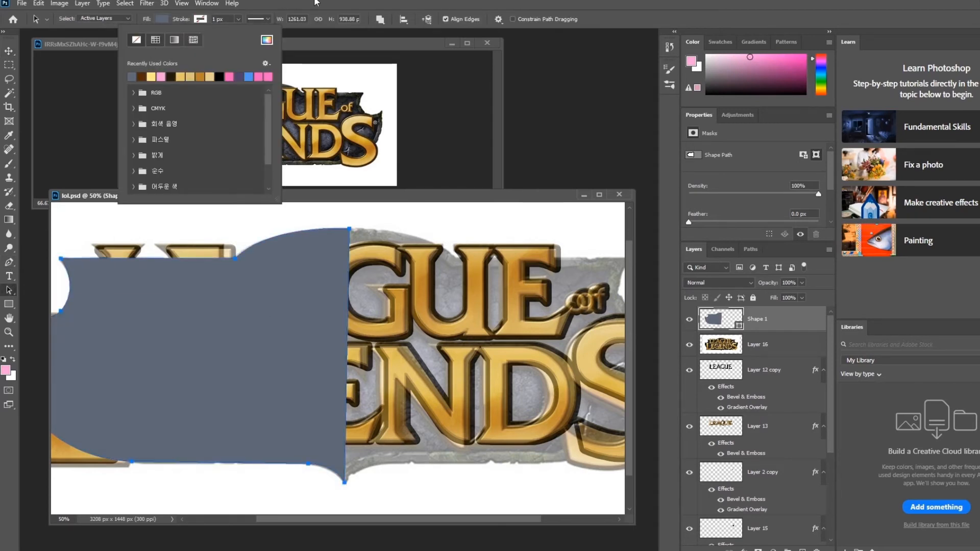
pyautogui.press('Escape')
pyautogui.click(9, 51)
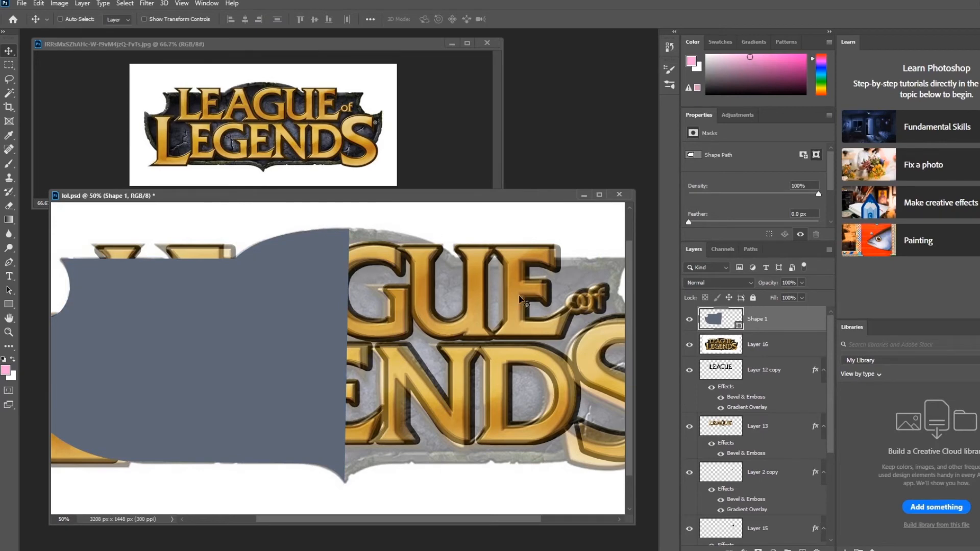
# Step: Rasterize the half-frame shape and move its layer beneath all the lettering, just above the background
pyautogui.rightClick(766, 317)
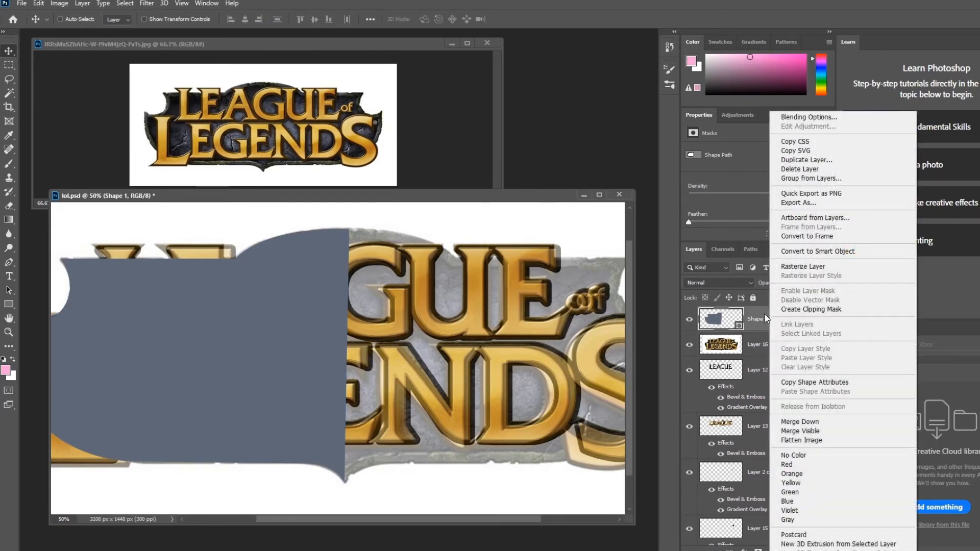
pyautogui.click(803, 266)
pyautogui.moveTo(764, 312); pyautogui.dragTo(764, 457)
pyautogui.moveTo(763, 385); pyautogui.dragTo(760, 529)
# Step: Hide the semi-transparent reference layer above the lettering
pyautogui.scroll(5, 781, 467)
pyautogui.click(690, 323)
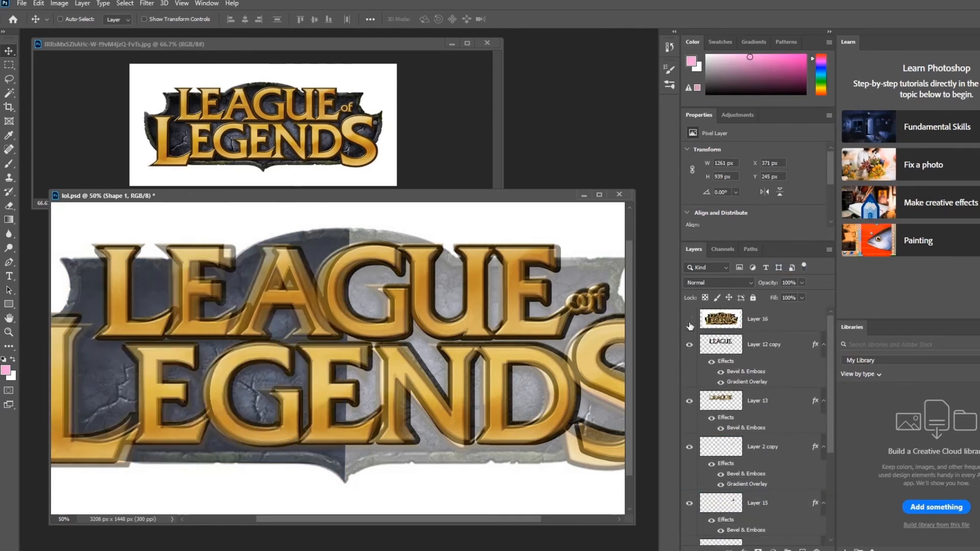
pyautogui.scroll(-5, 690, 327)
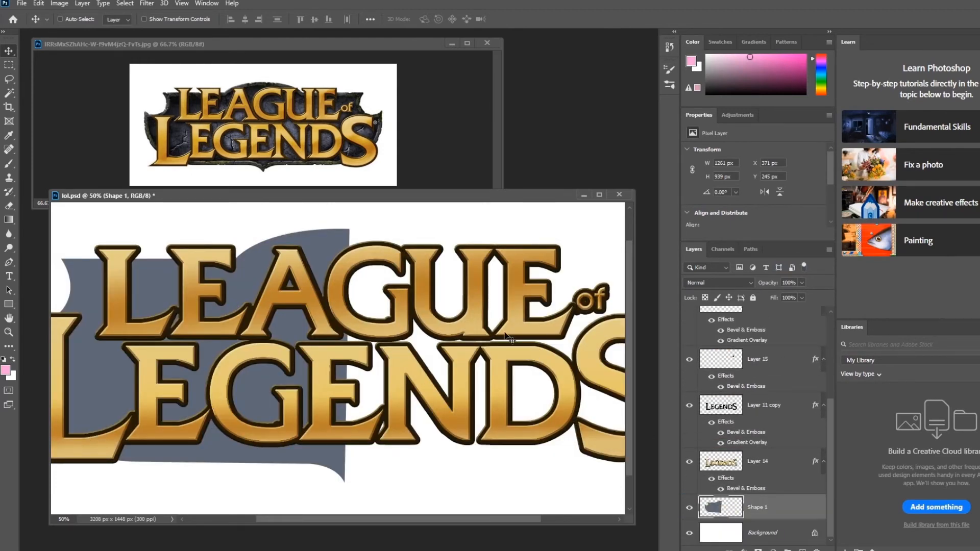
# Step: Duplicate the half-frame layer, flip the copy horizontally and join it to the left half at X 1596 px
pyautogui.hotkey('ctrl', 'j')
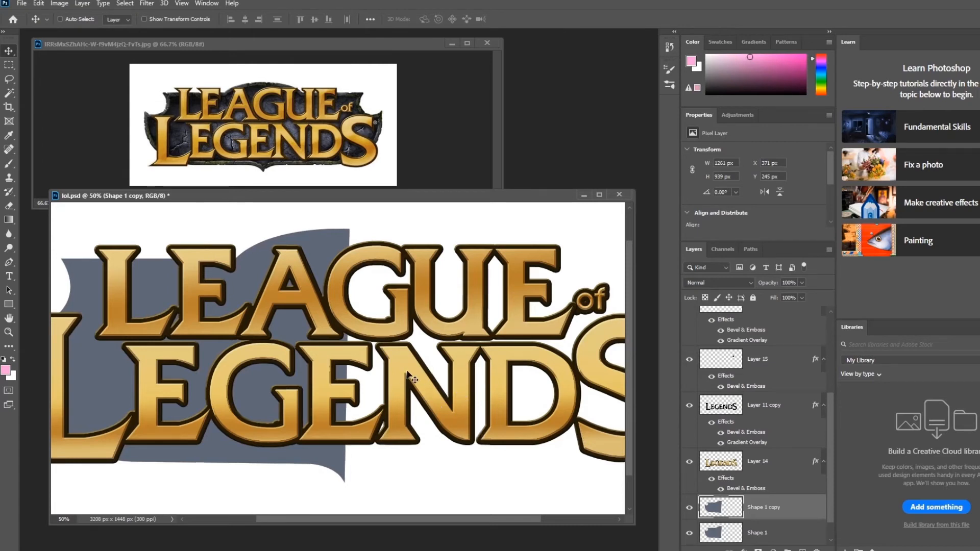
pyautogui.hotkey('ctrl', 't')
pyautogui.rightClick(313, 318)
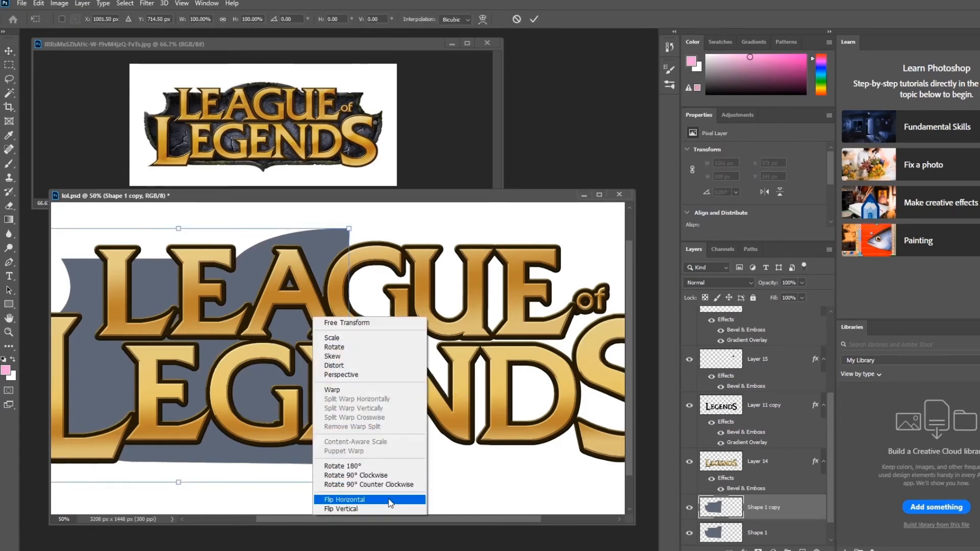
pyautogui.click(390, 503)
pyautogui.press('Return')
pyautogui.moveTo(144, 383); pyautogui.dragTo(473, 378)
pyautogui.hotkey('shift', 'Left')
pyautogui.press('Right')
pyautogui.press('Right')
# Step: Hide the lettering layers to check the frame's seam and merge the two frame halves into one layer
pyautogui.moveTo(689, 462)
pyautogui.mouseDown()
pyautogui.moveTo(687, 377)
pyautogui.moveTo(694, 462)
pyautogui.moveTo(690, 450)
pyautogui.mouseUp()
pyautogui.scroll(5, 687, 377)
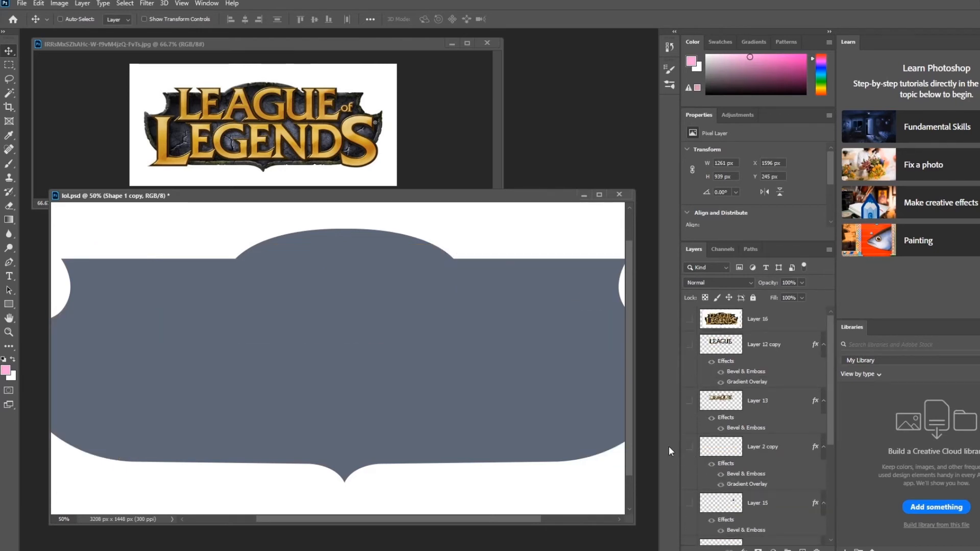
pyautogui.scroll(-2, 516, 429)
pyautogui.press('space')
pyautogui.moveTo(502, 378); pyautogui.dragTo(444, 374)
pyautogui.scroll(-5, 761, 485)
pyautogui.keyDown('shift'); pyautogui.click(764, 509); pyautogui.keyUp('shift')
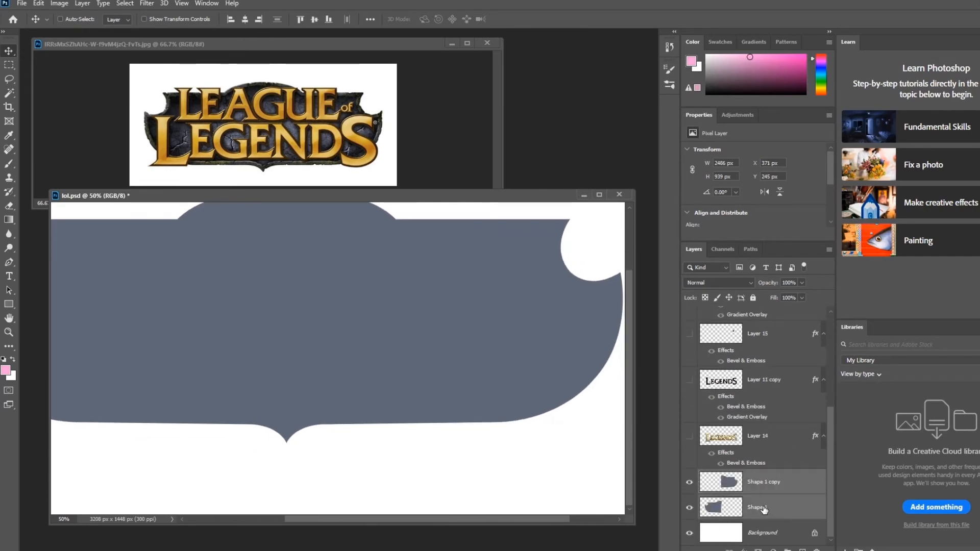
pyautogui.hotkey('ctrl', 'e')
# Step: Show all the lettering layers and the reference layer again, and select the reference layer
pyautogui.moveTo(691, 464); pyautogui.dragTo(695, 367)
pyautogui.scroll(5, 697, 388)
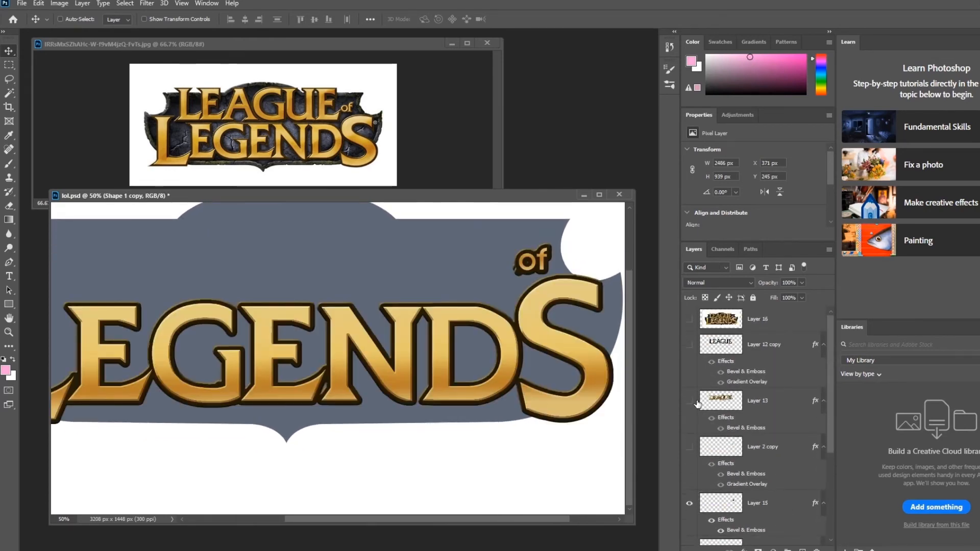
pyautogui.moveTo(689, 449); pyautogui.dragTo(689, 320)
pyautogui.click(793, 328)
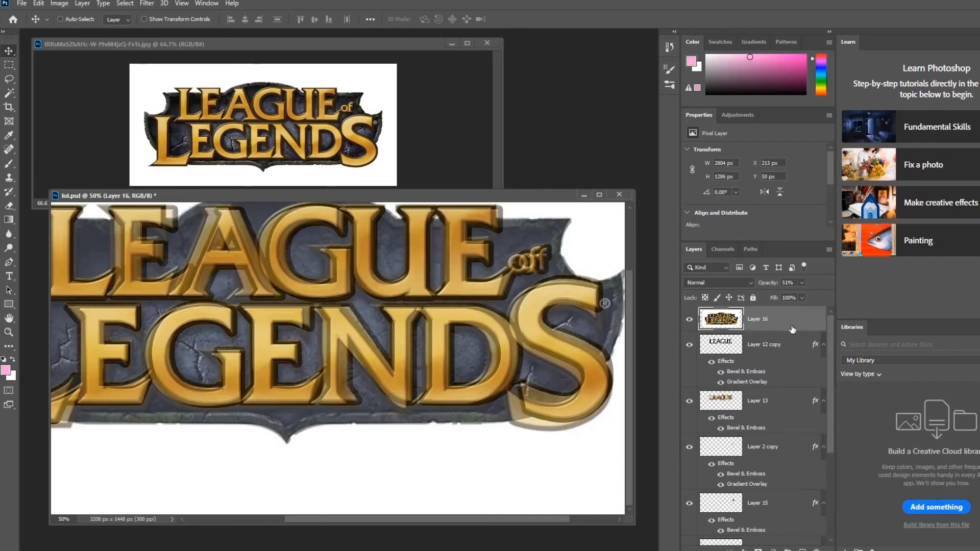
# Step: Delete the semi-transparent reference layer above the lettering
pyautogui.click(817, 550)
pyautogui.moveTo(448, 409); pyautogui.dragTo(461, 453)
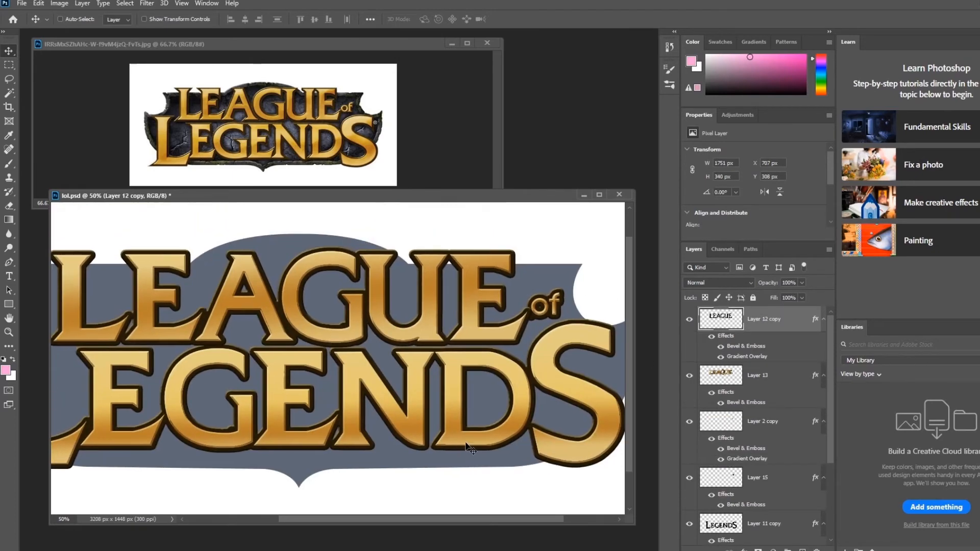
pyautogui.hotkey('ctrl', '-')
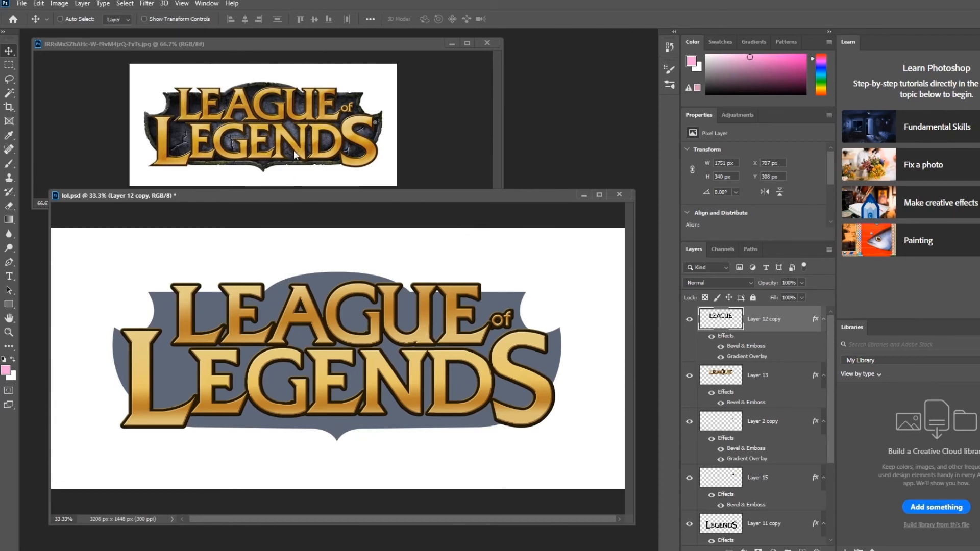
pyautogui.moveTo(352, 196); pyautogui.dragTo(342, 194)
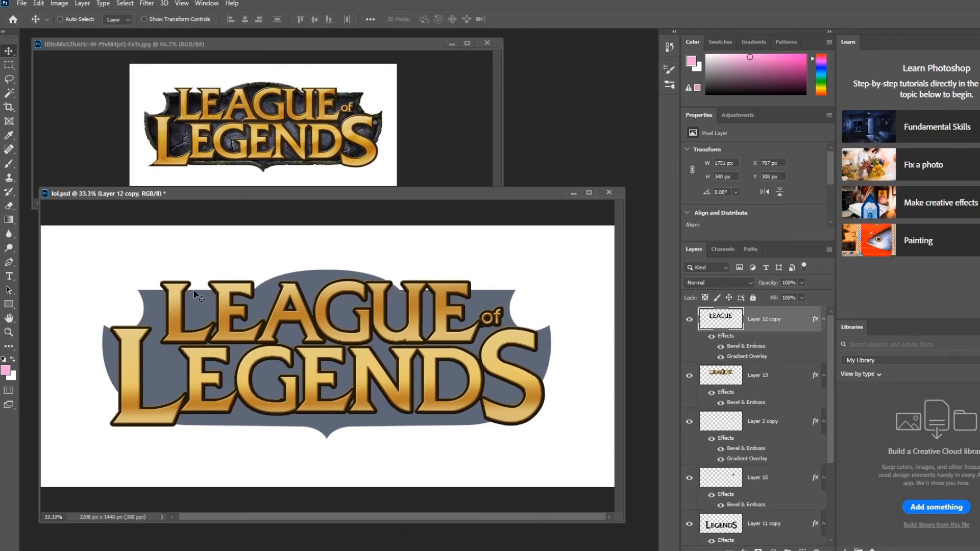
# Step: Add an Inner Shadow to the merged frame layer with distance 0 px, global light off and angle 90°
pyautogui.scroll(-3, 792, 409)
pyautogui.click(770, 508)
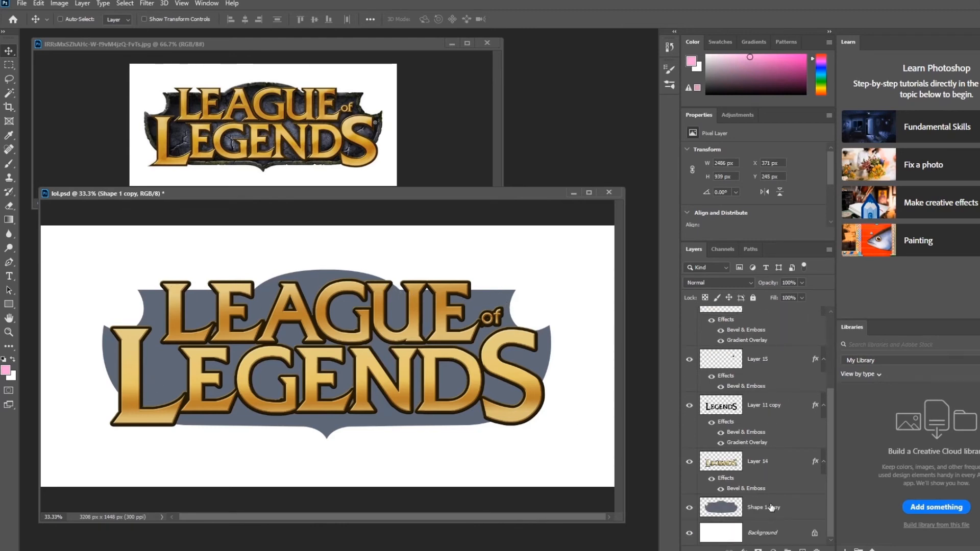
pyautogui.click(744, 549)
pyautogui.click(794, 481)
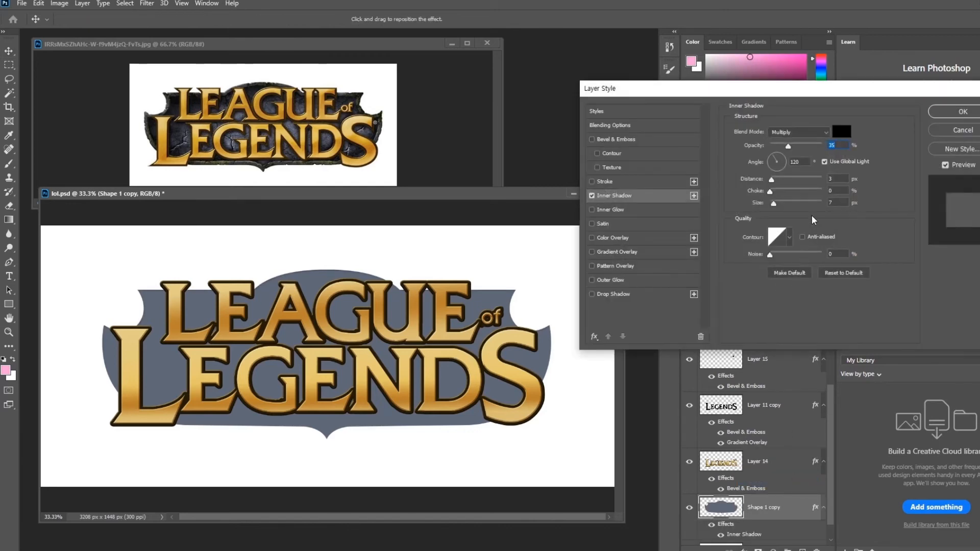
pyautogui.moveTo(781, 185); pyautogui.dragTo(762, 185)
pyautogui.click(825, 161)
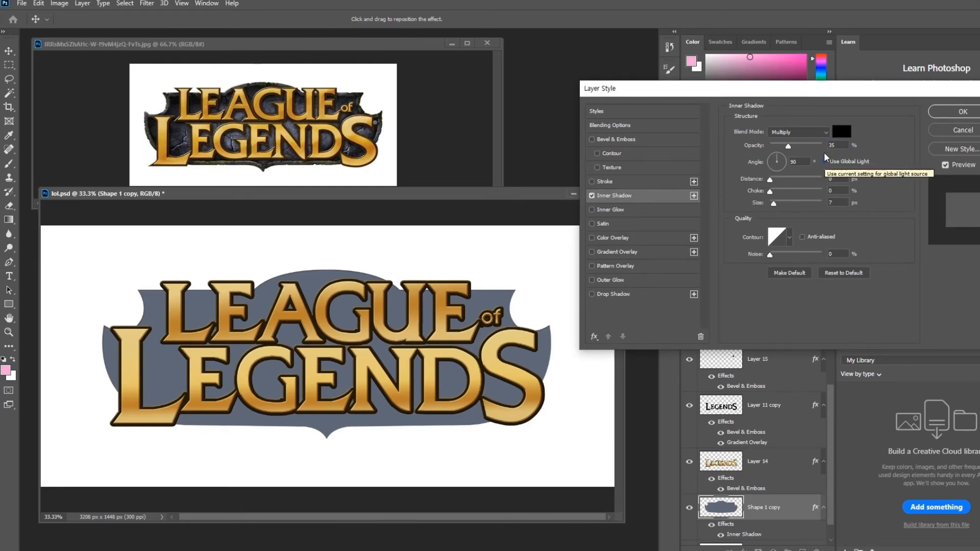
# Step: Set the inner shadow colour to #111113, sampled from the dark stone in the reference logo
pyautogui.click(842, 132)
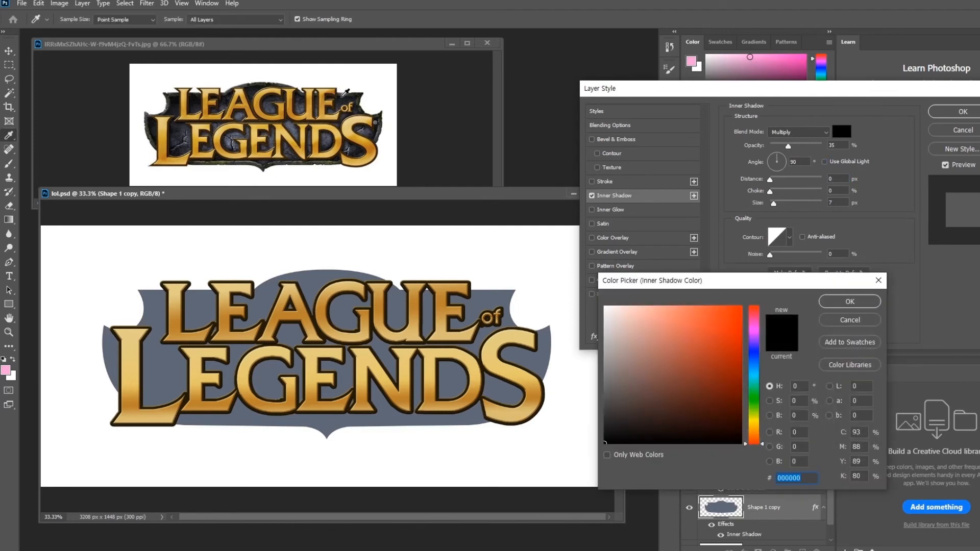
pyautogui.click(343, 95)
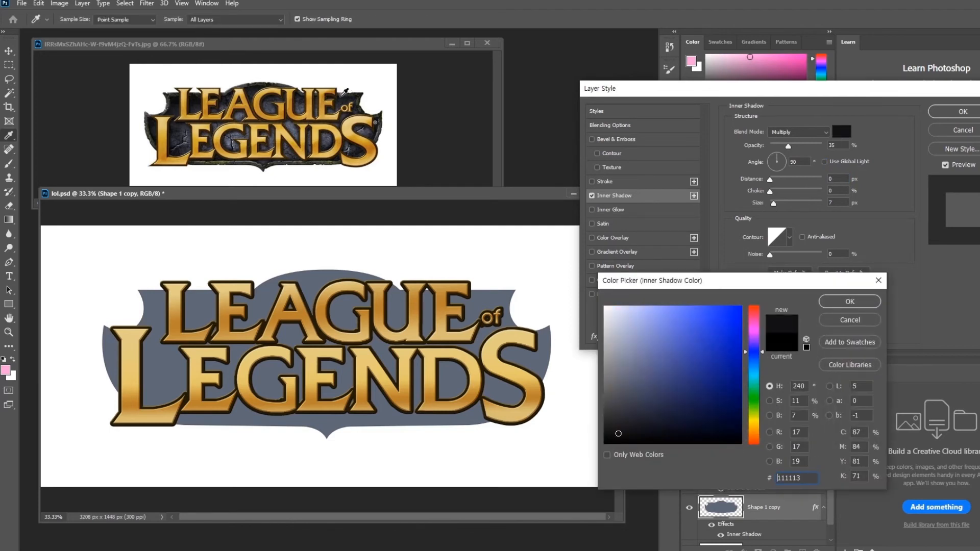
pyautogui.click(850, 301)
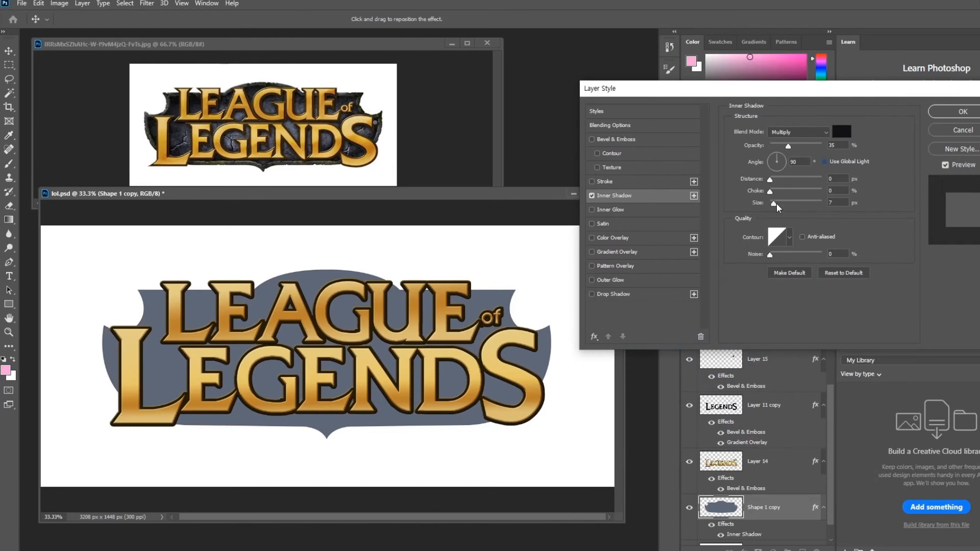
# Step: Set the frame's inner shadow to 47% opacity, 53% choke and 180 px size, and apply the layer style
pyautogui.moveTo(775, 203); pyautogui.dragTo(805, 191)
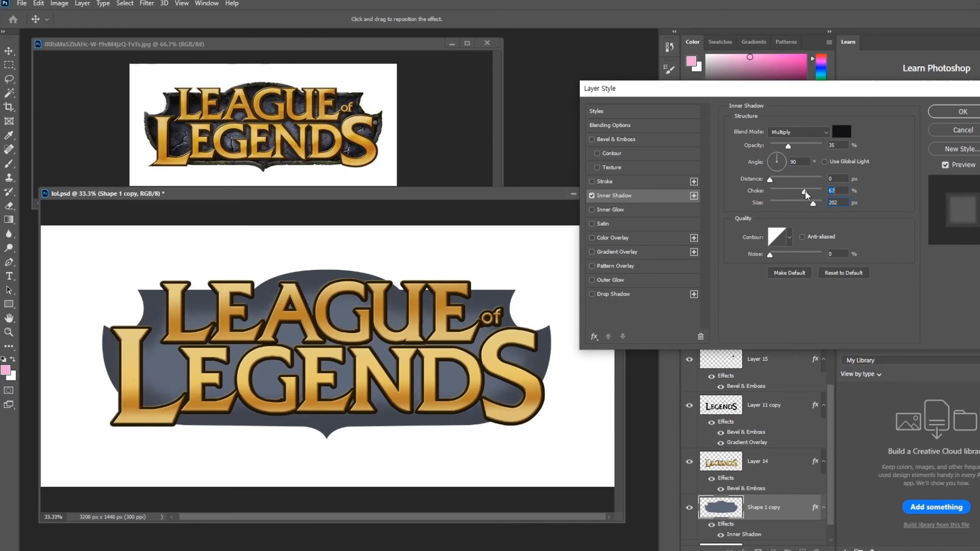
pyautogui.click(798, 146)
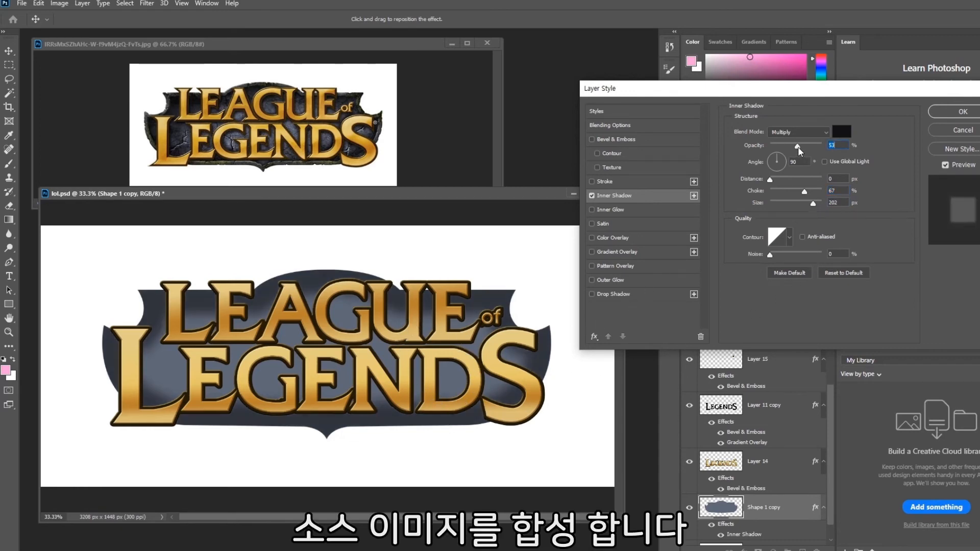
pyautogui.moveTo(798, 146); pyautogui.dragTo(795, 146)
pyautogui.moveTo(804, 194); pyautogui.dragTo(811, 205)
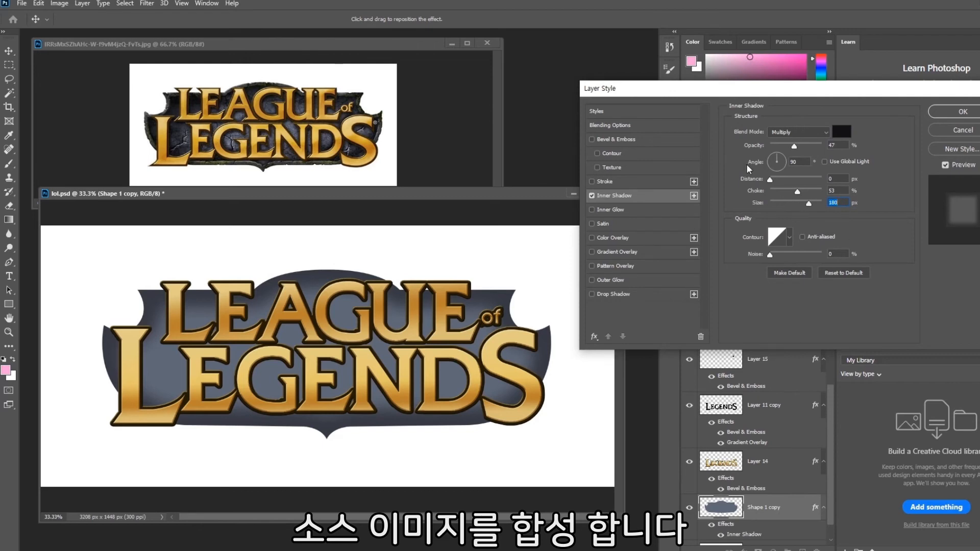
pyautogui.click(953, 118)
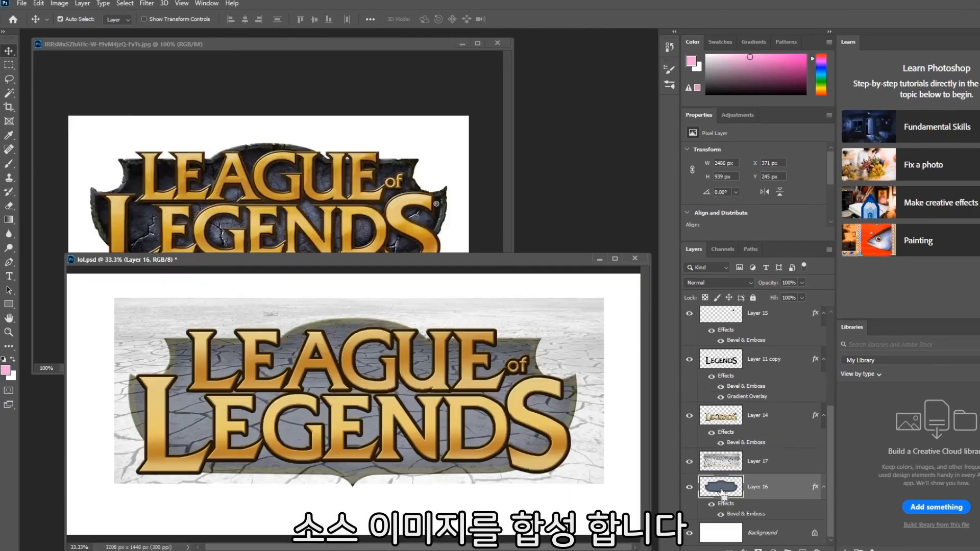
# Step: Trim the cracked-earth texture layer to the frame's outline and set its blend mode to Overlay
pyautogui.keyDown('ctrl'); pyautogui.click(721, 487); pyautogui.keyUp('ctrl')
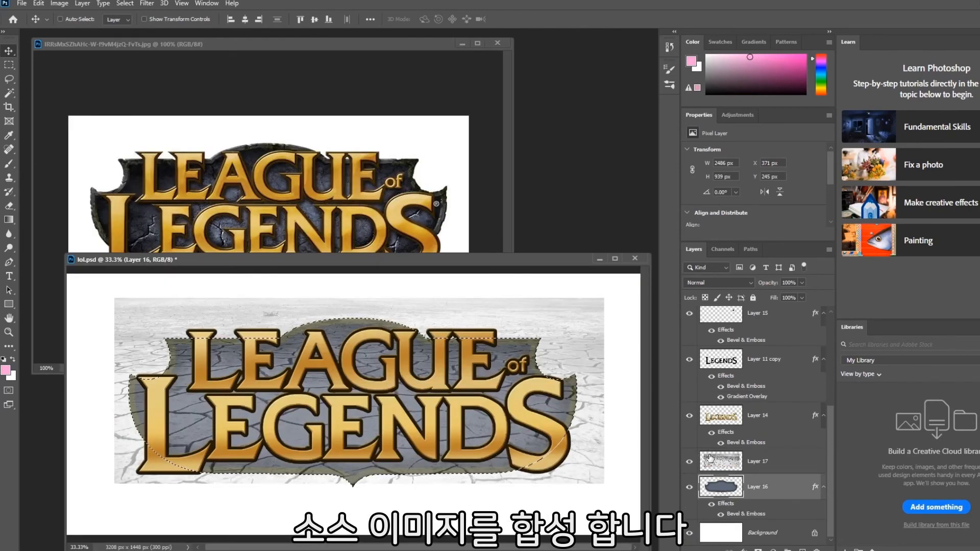
pyautogui.click(730, 466)
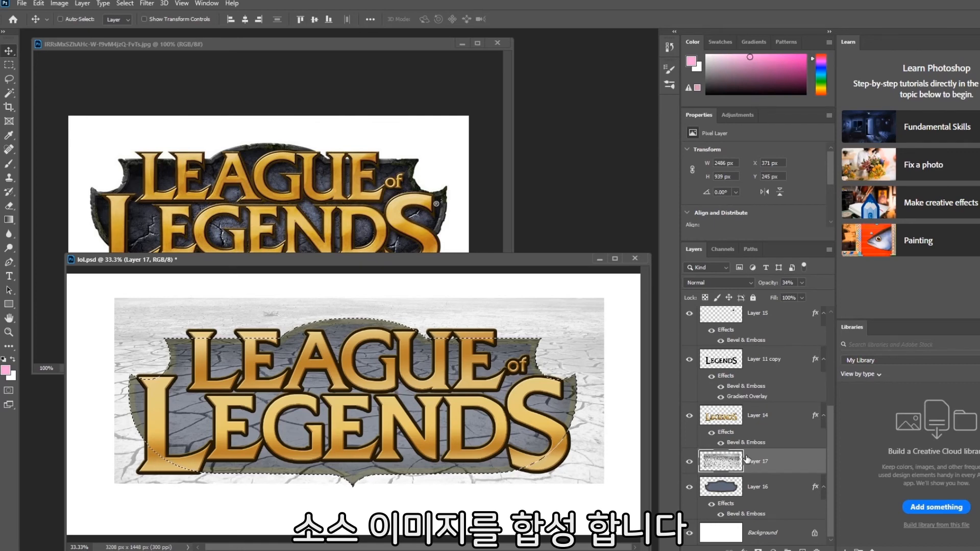
pyautogui.click(59, 3)
pyautogui.moveTo(125, 3)
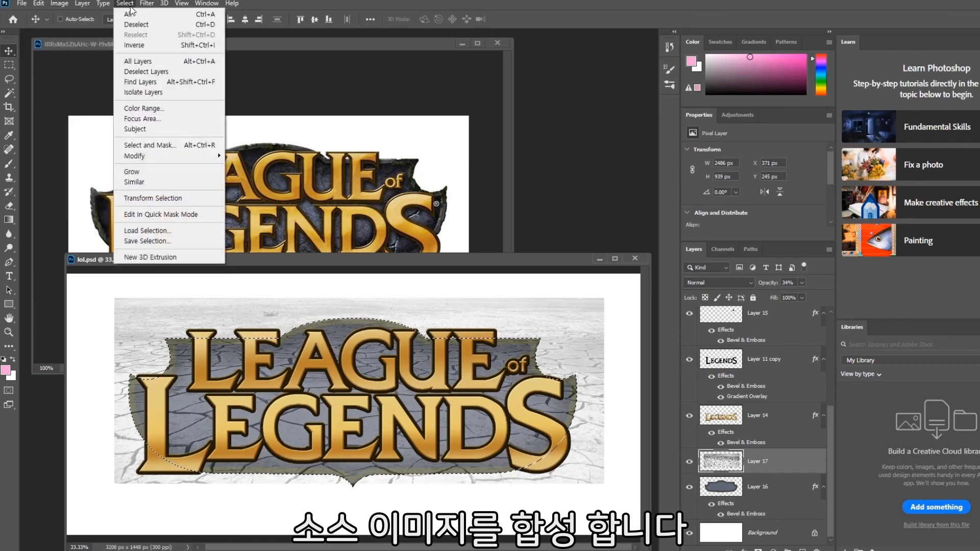
pyautogui.click(141, 46)
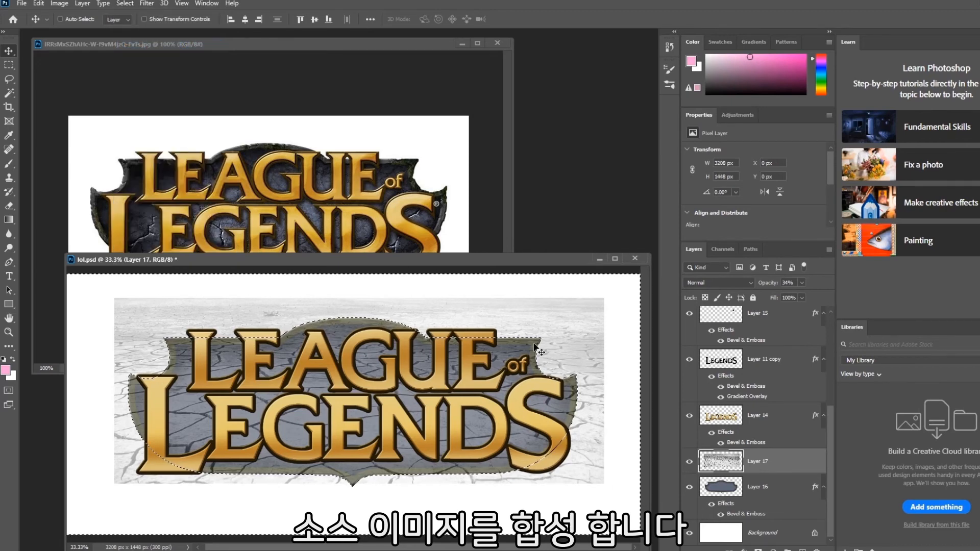
pyautogui.press('Delete')
pyautogui.hotkey('ctrl', 'd')
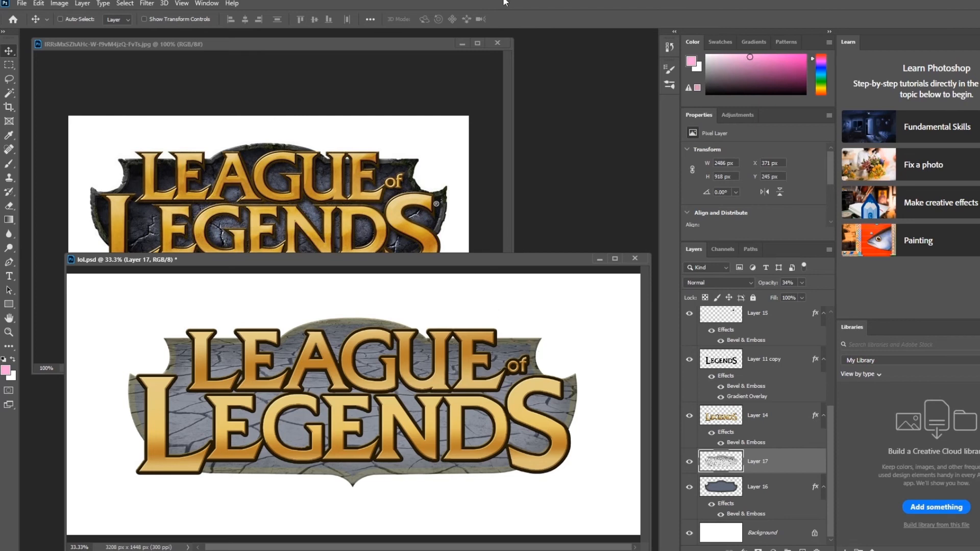
pyautogui.click(731, 283)
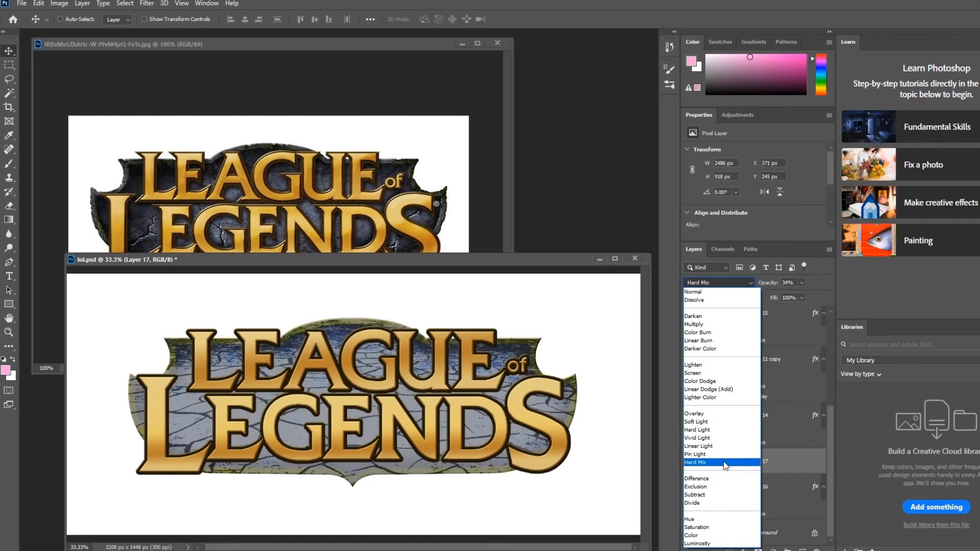
pyautogui.click(719, 415)
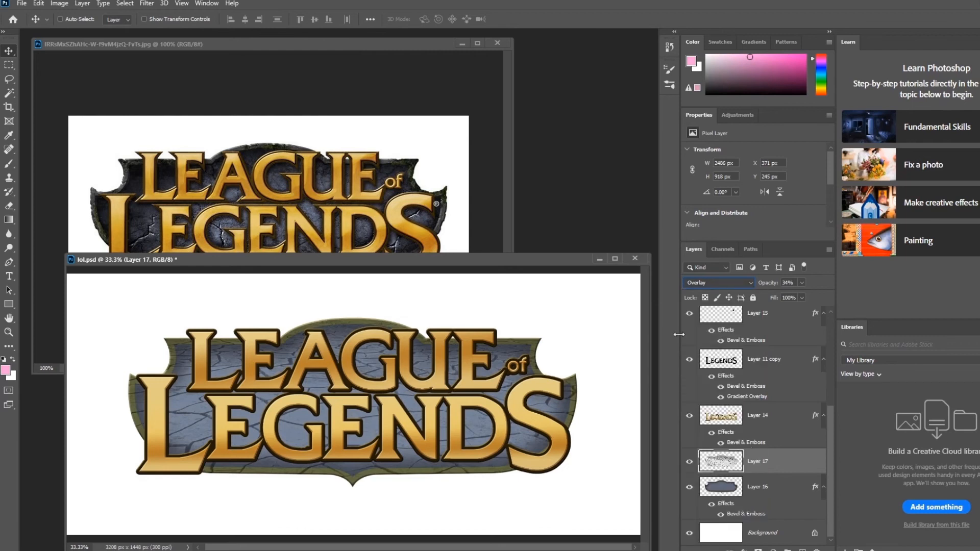
# Step: Hide all the lettering layers and the cracked texture layer, leaving only the frame over the background
pyautogui.click(690, 462)
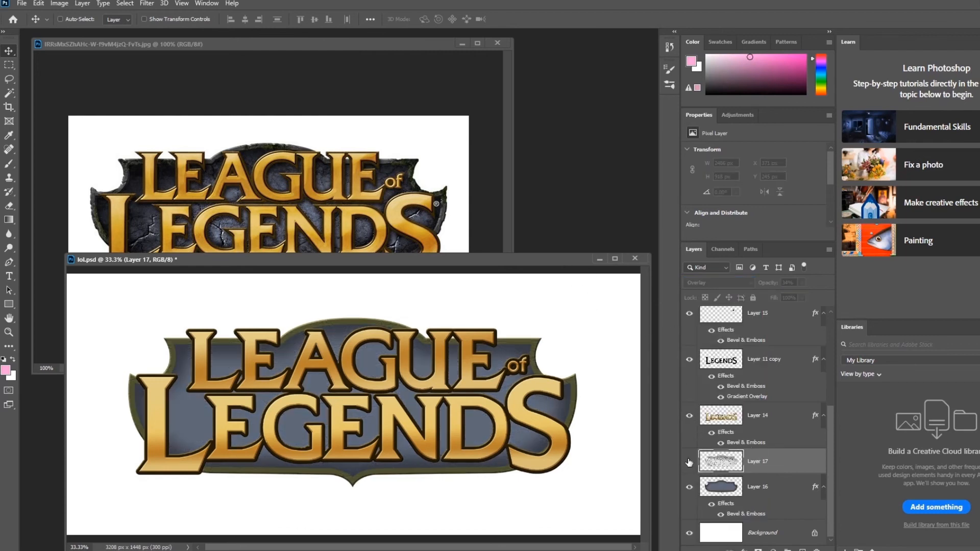
pyautogui.click(690, 488)
pyautogui.click(689, 487)
pyautogui.click(690, 417)
pyautogui.moveTo(689, 357)
pyautogui.mouseDown()
pyautogui.moveTo(689, 313)
pyautogui.moveTo(690, 376)
pyautogui.mouseUp()
pyautogui.scroll(3, 703, 372)
pyautogui.scroll(-3, 715, 367)
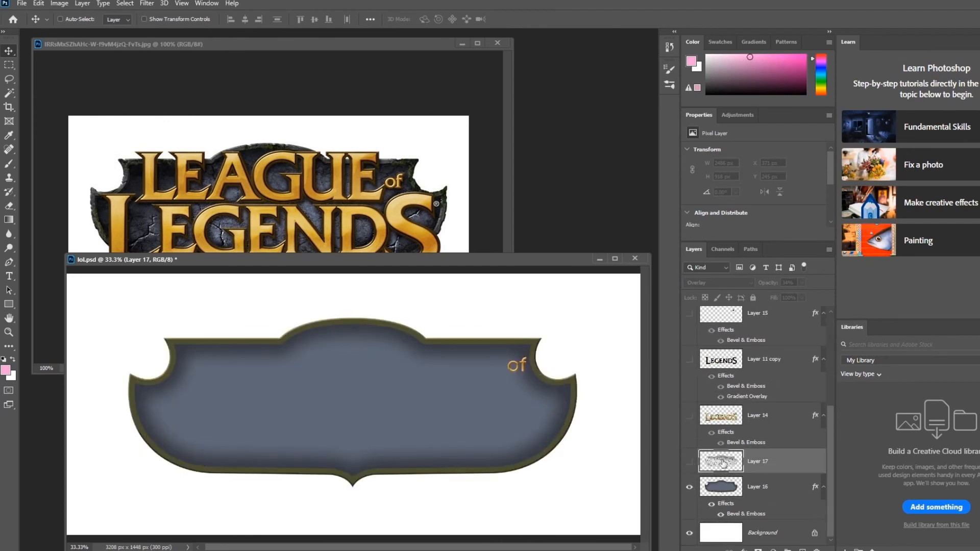
pyautogui.click(689, 462)
pyautogui.scroll(3, 707, 398)
pyautogui.click(690, 422)
pyautogui.scroll(-5, 730, 460)
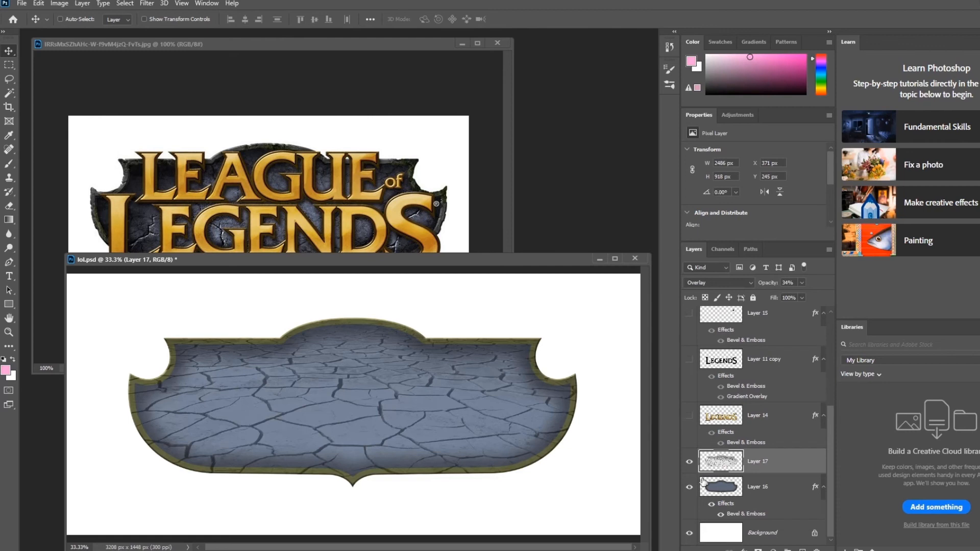
pyautogui.click(689, 462)
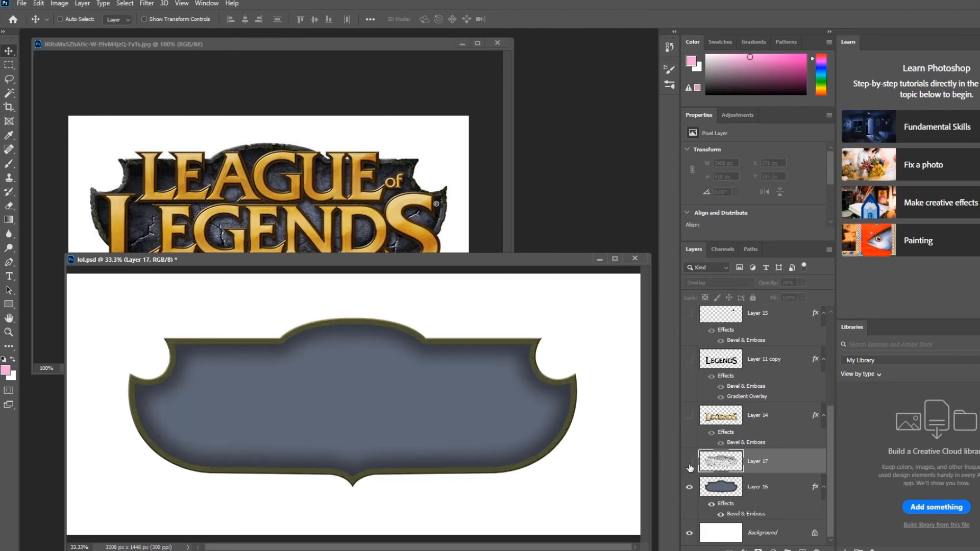
# Step: Select the frame's olive border with the Magic Wand at tolerance 11 and clear the cracked texture from it
pyautogui.press('w')
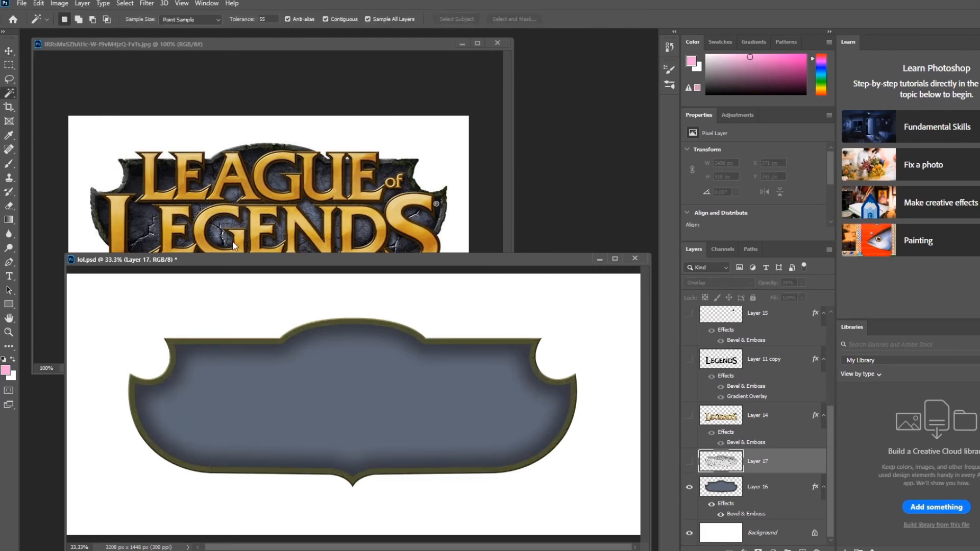
pyautogui.click(450, 342)
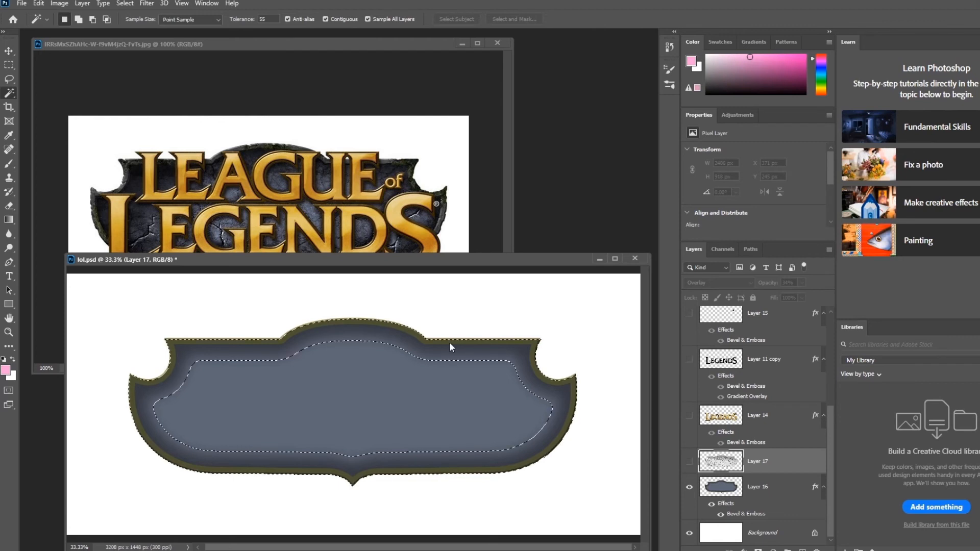
pyautogui.hotkey('ctrl', 'd')
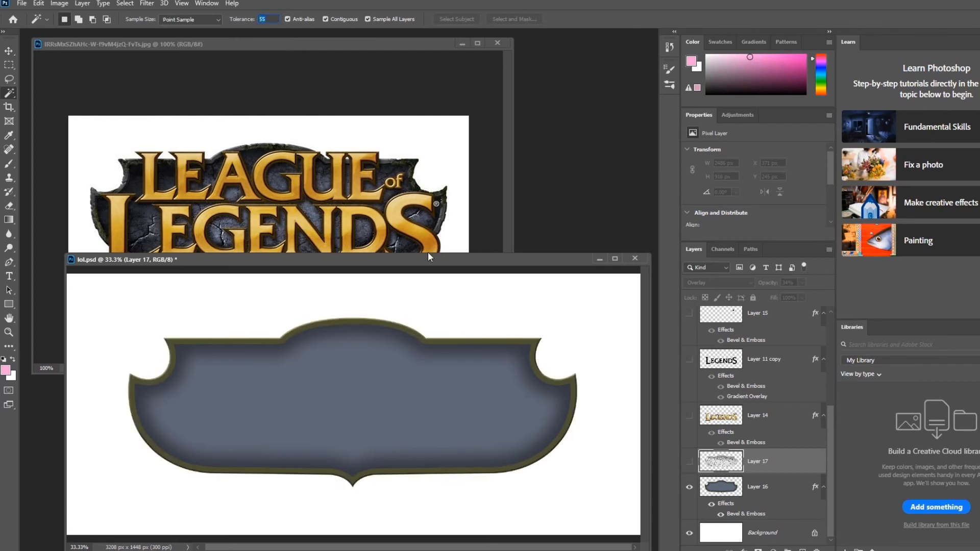
pyautogui.write('11')
pyautogui.click(368, 322)
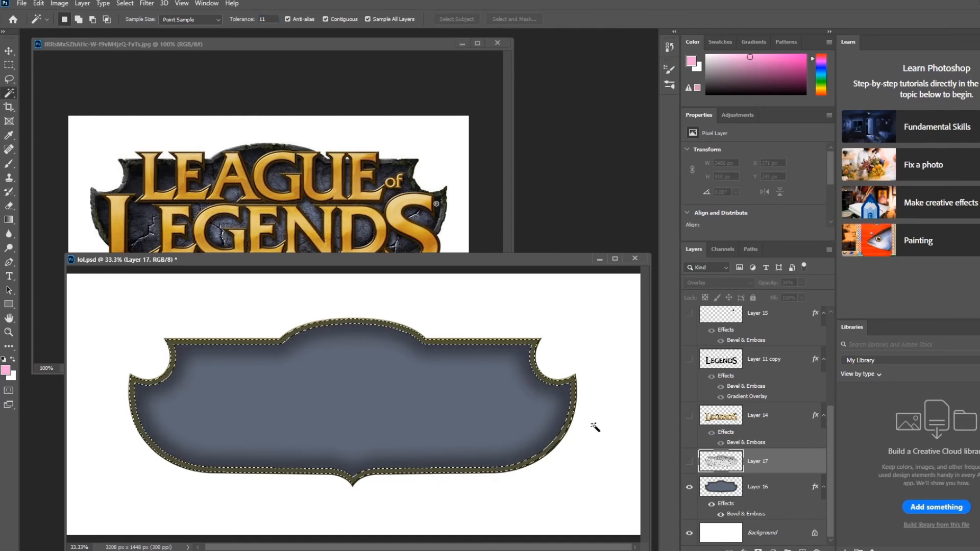
pyautogui.click(689, 462)
pyautogui.hotkey('ctrl', 'd')
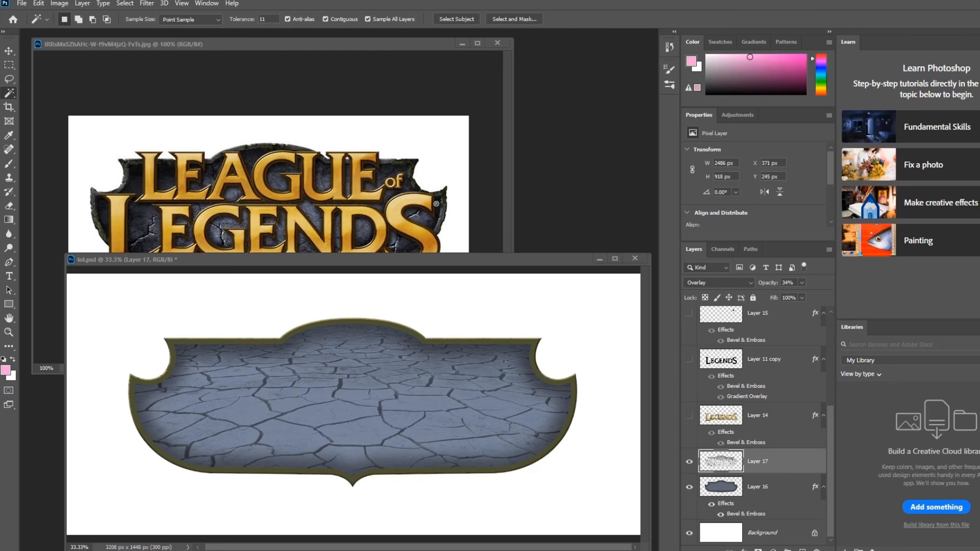
# Step: Open the texture image spattered_by_pendlestock_deeger4 (1).jpg and float it in its own window
pyautogui.hotkey('ctrl', 'o')
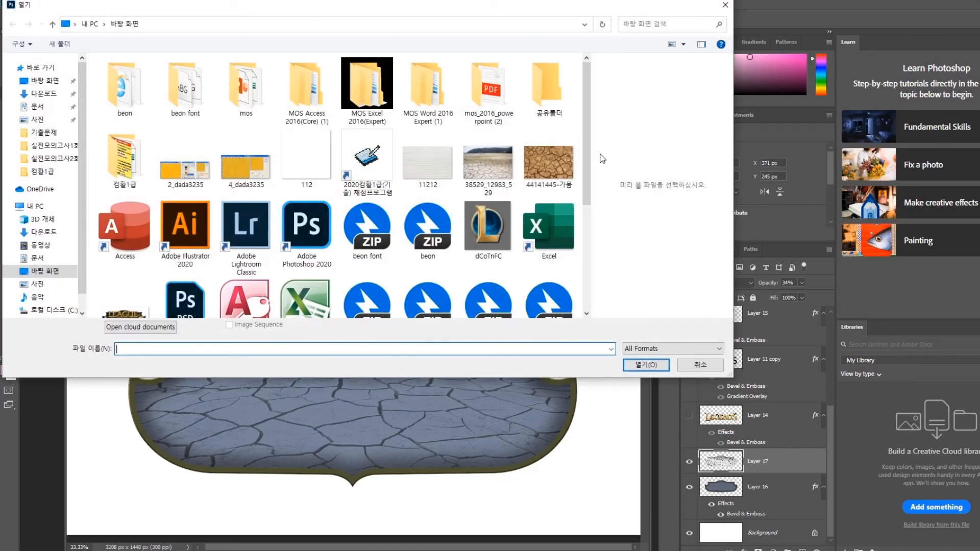
pyautogui.scroll(-3, 523, 188)
pyautogui.doubleClick(326, 205)
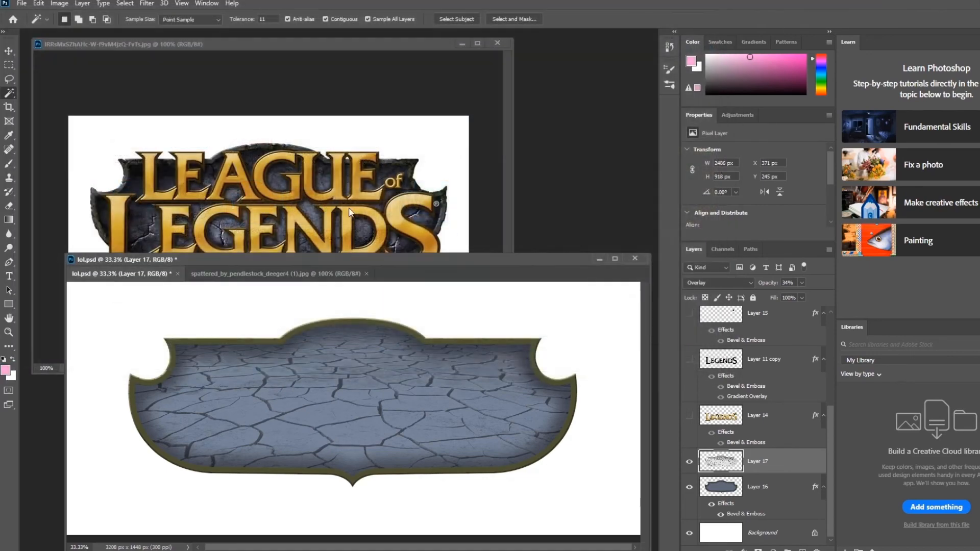
pyautogui.moveTo(348, 211); pyautogui.dragTo(404, 75)
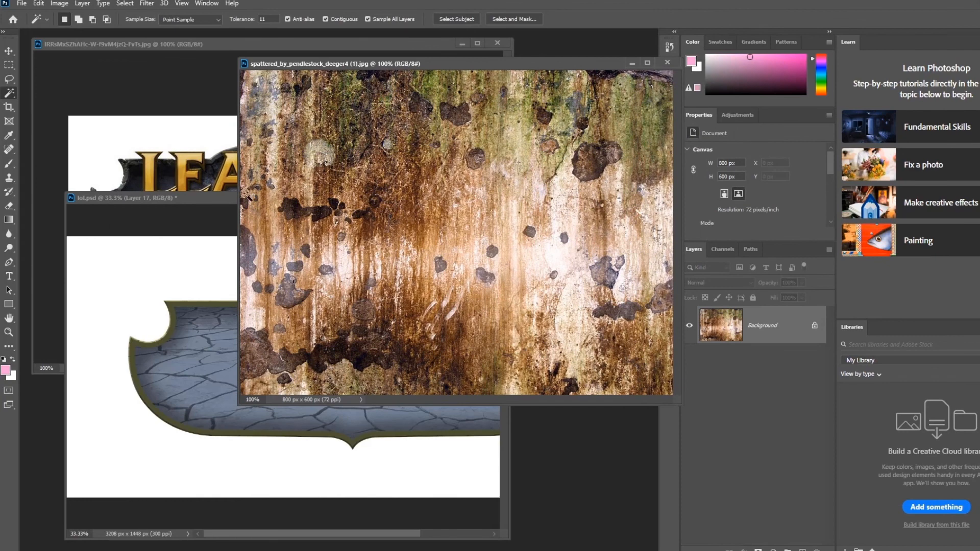
pyautogui.click(559, 67)
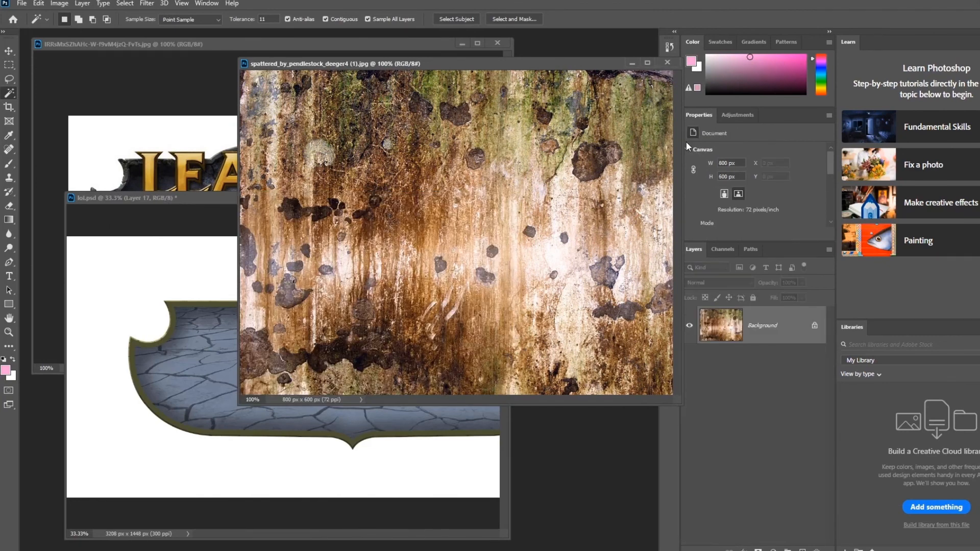
# Step: Desaturate the spattered texture image with Hue/Saturation at saturation -100
pyautogui.hotkey('ctrl', 'u')
pyautogui.moveTo(488, 212); pyautogui.dragTo(434, 212)
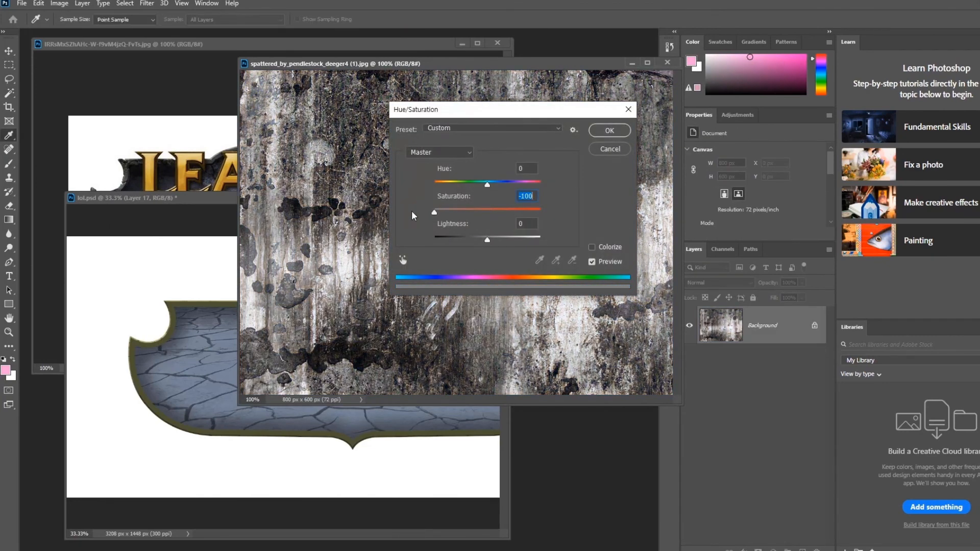
pyautogui.click(609, 131)
# Step: Copy the whole desaturated spattered texture and paste it as a new layer above the cracked texture in lol.psd
pyautogui.press('w')
pyautogui.hotkey('ctrl', 'a')
pyautogui.hotkey('ctrl', 'c')
pyautogui.click(188, 198)
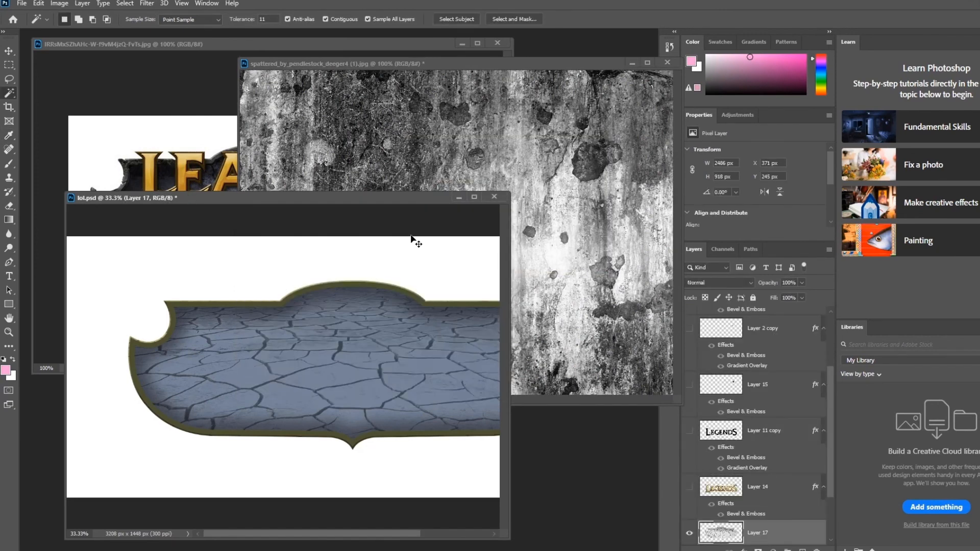
pyautogui.hotkey('ctrl', 'v')
pyautogui.press('v')
pyautogui.moveTo(509, 380); pyautogui.dragTo(723, 380)
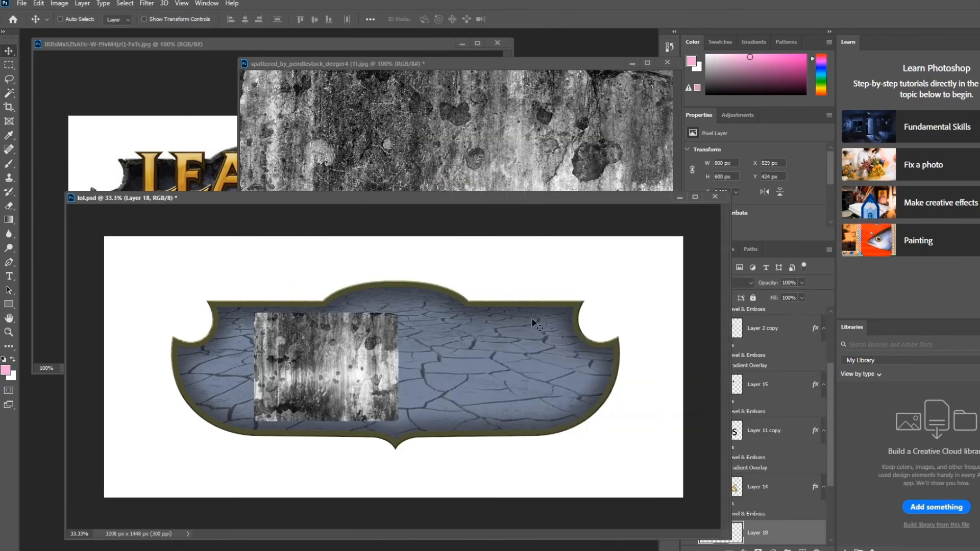
# Step: Move the pasted spattered texture over the frame and stretch it to about 2764 by 1080 px so it covers everything
pyautogui.moveTo(352, 365); pyautogui.dragTo(240, 318)
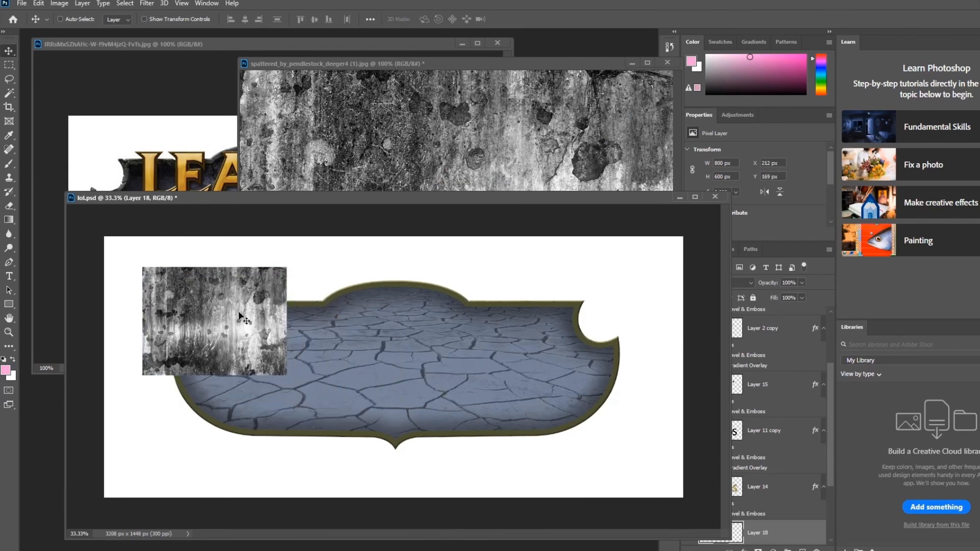
pyautogui.hotkey('ctrl', 't')
pyautogui.moveTo(286, 374); pyautogui.dragTo(641, 462)
pyautogui.press('Return')
# Step: Lower the spattered texture layer's opacity to 59% so the frame shows through it
pyautogui.scroll(-3, 786, 459)
pyautogui.click(802, 283)
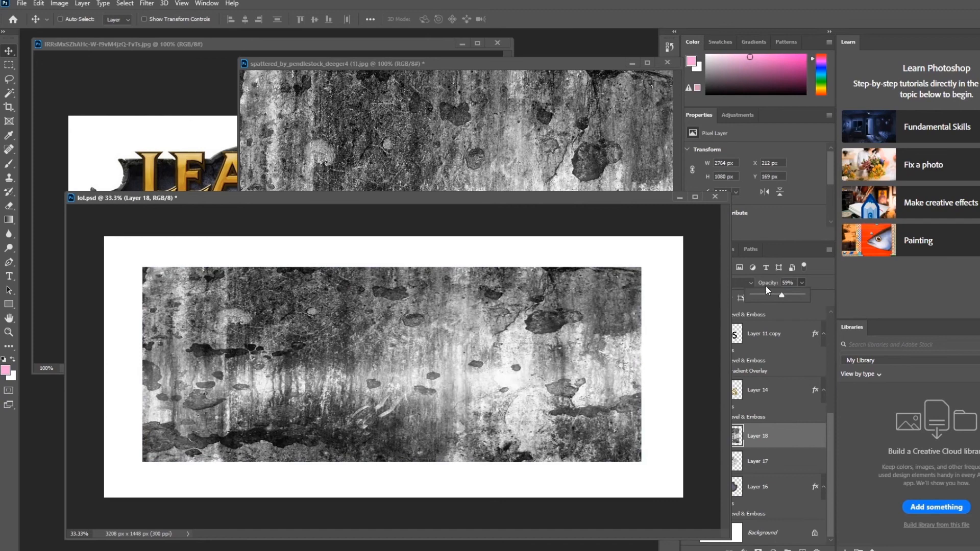
pyautogui.moveTo(630, 195); pyautogui.dragTo(607, 161)
pyautogui.moveTo(709, 239); pyautogui.dragTo(619, 271)
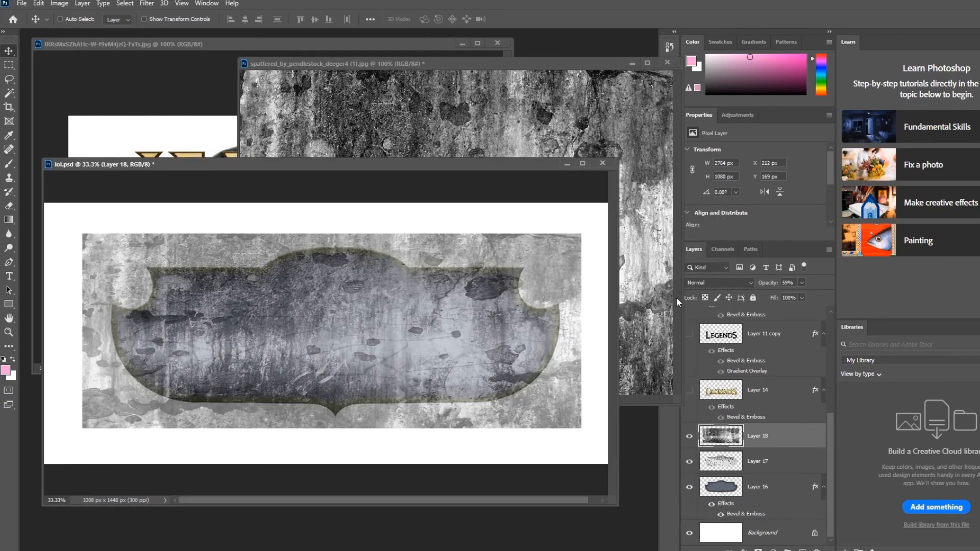
# Step: Select the frame's olive border with the Magic Wand, invert the selection and delete the spattered texture outside the border
pyautogui.click(690, 436)
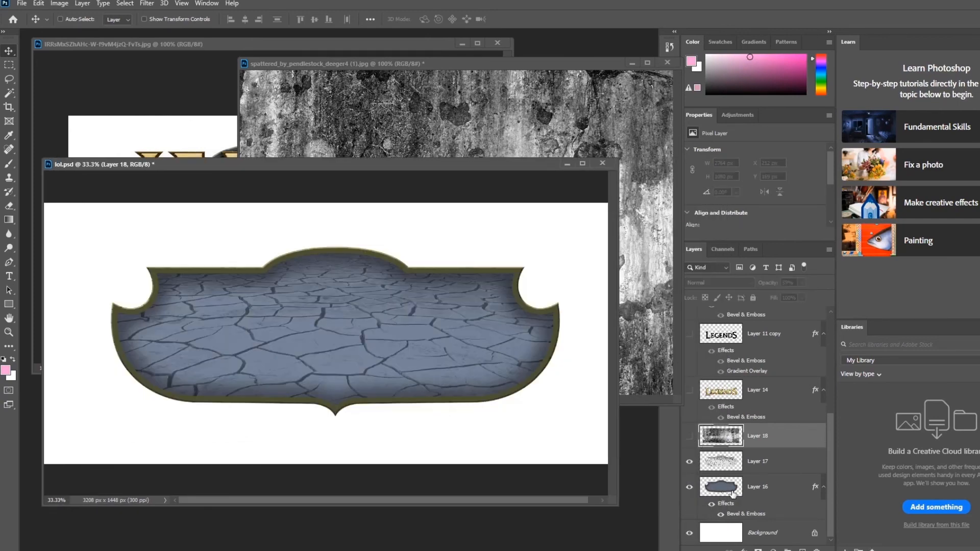
pyautogui.click(762, 491)
pyautogui.press('w')
pyautogui.click(293, 255)
pyautogui.click(706, 440)
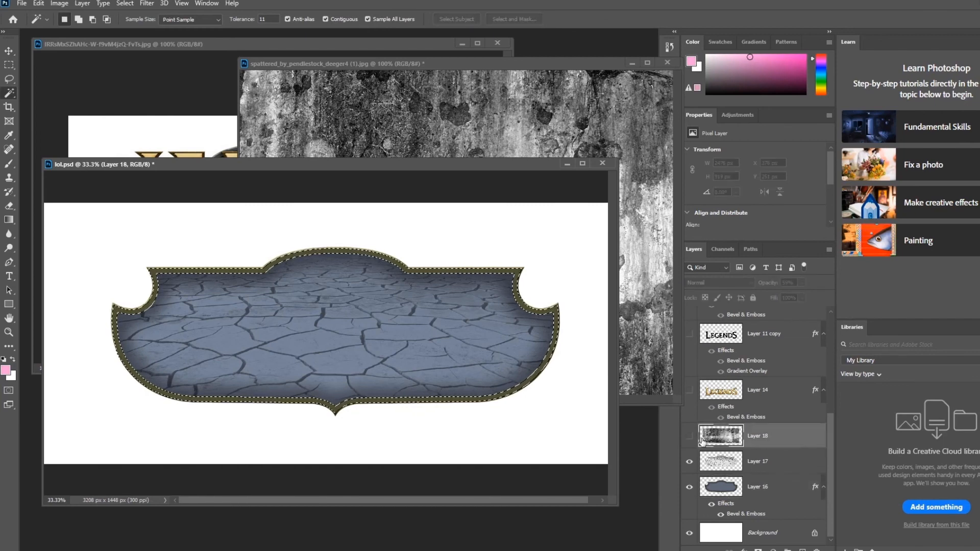
pyautogui.click(690, 436)
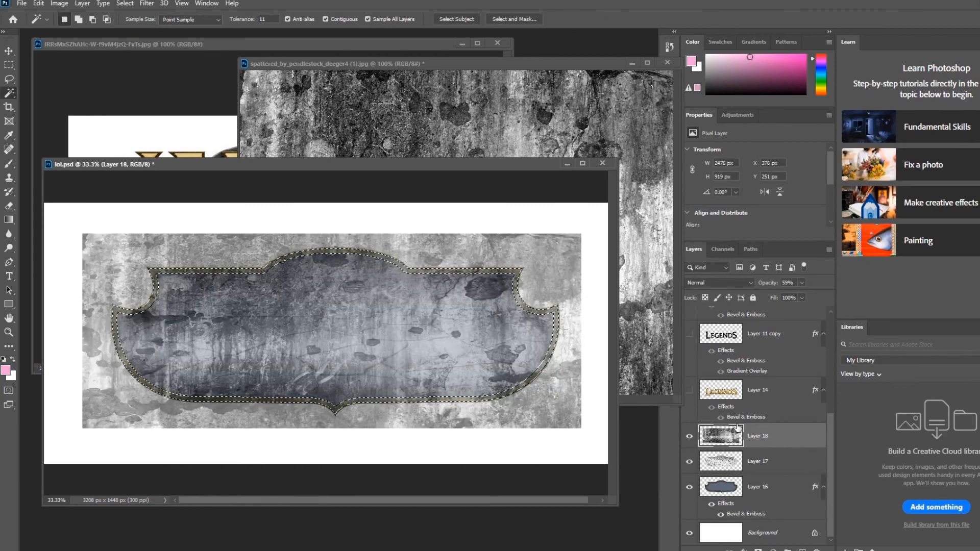
pyautogui.click(125, 3)
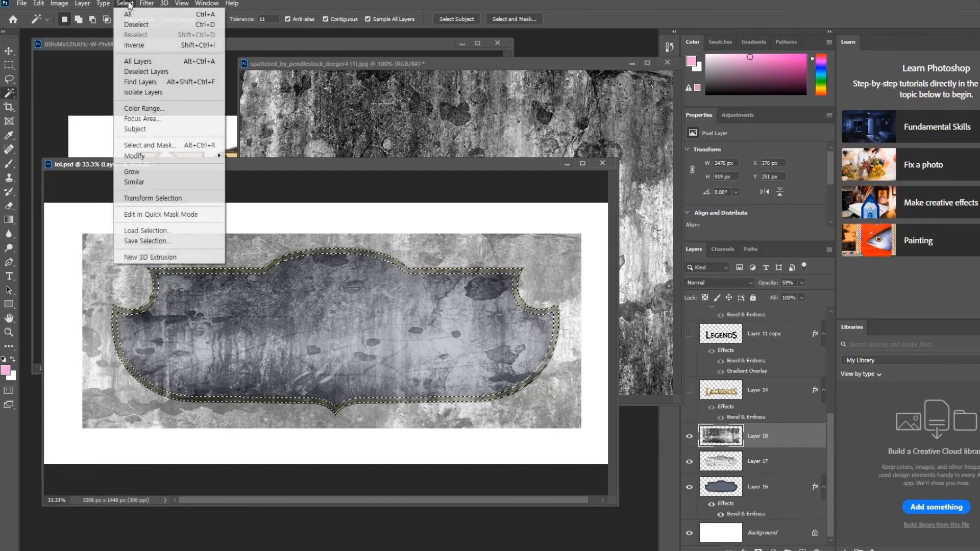
pyautogui.click(152, 49)
pyautogui.press('Delete')
pyautogui.hotkey('ctrl', 'd')
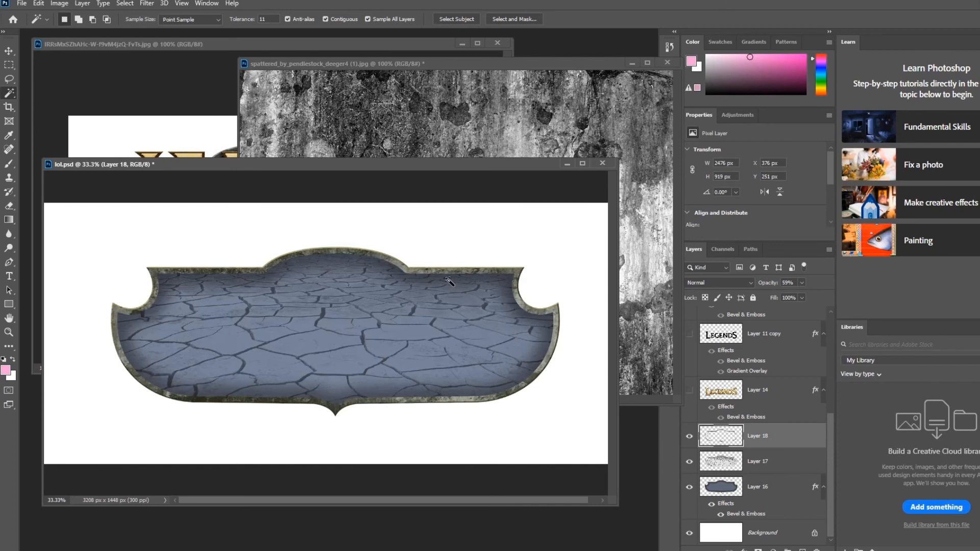
# Step: Close the spattered texture image and return to lol.psd
pyautogui.press('v')
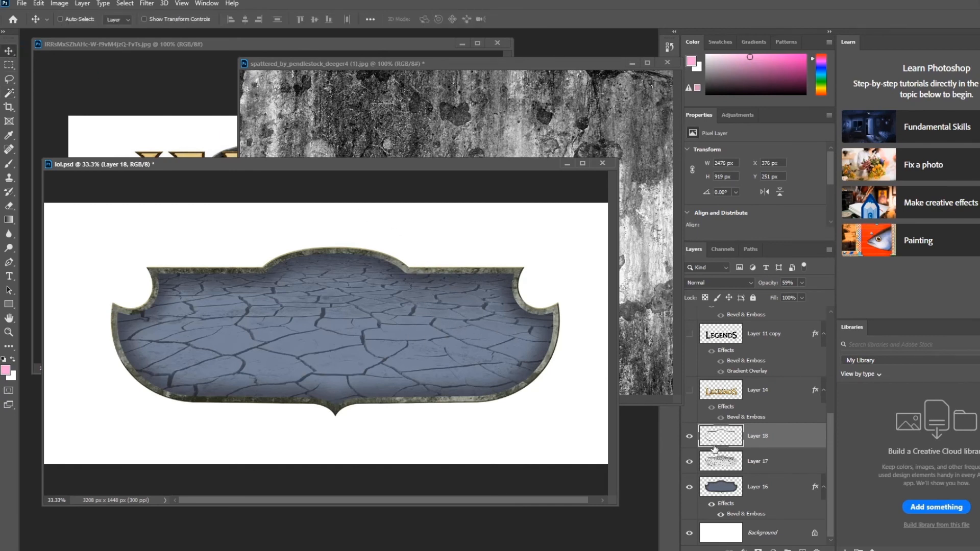
pyautogui.click(590, 82)
pyautogui.hotkey('ctrl', 'a')
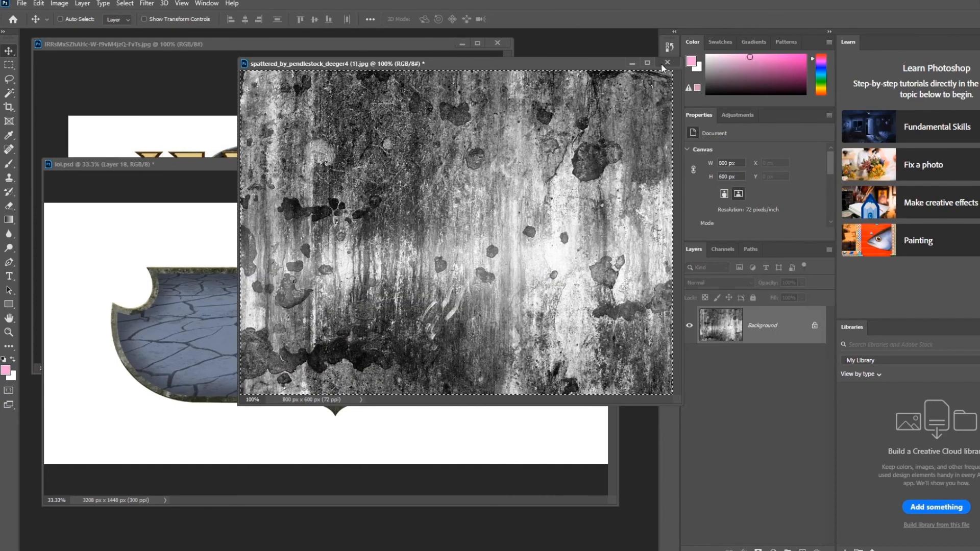
pyautogui.click(666, 63)
pyautogui.click(519, 271)
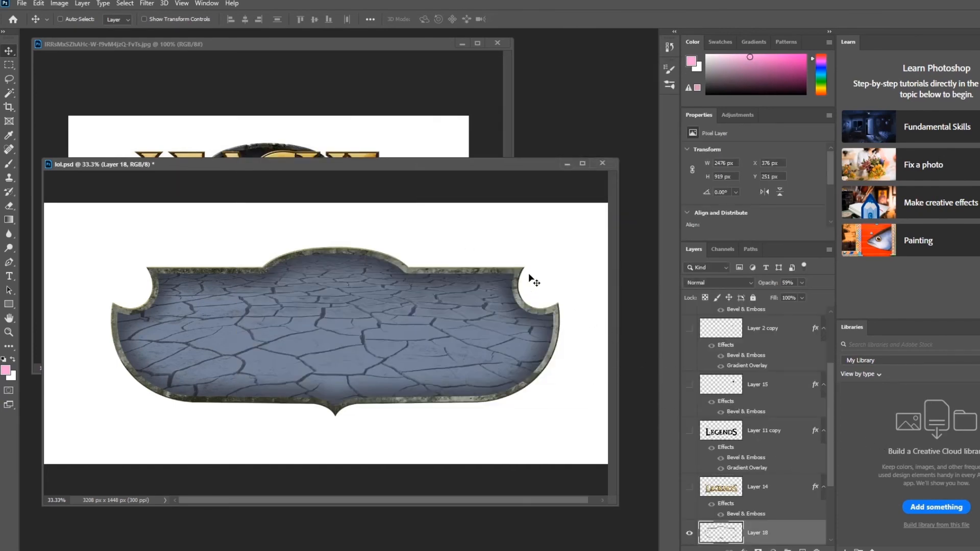
# Step: Set the border texture layer's blend mode to Linear Dodge (Add) and reposition the document window to uncover the reference logo
pyautogui.scroll(-2, 781, 485)
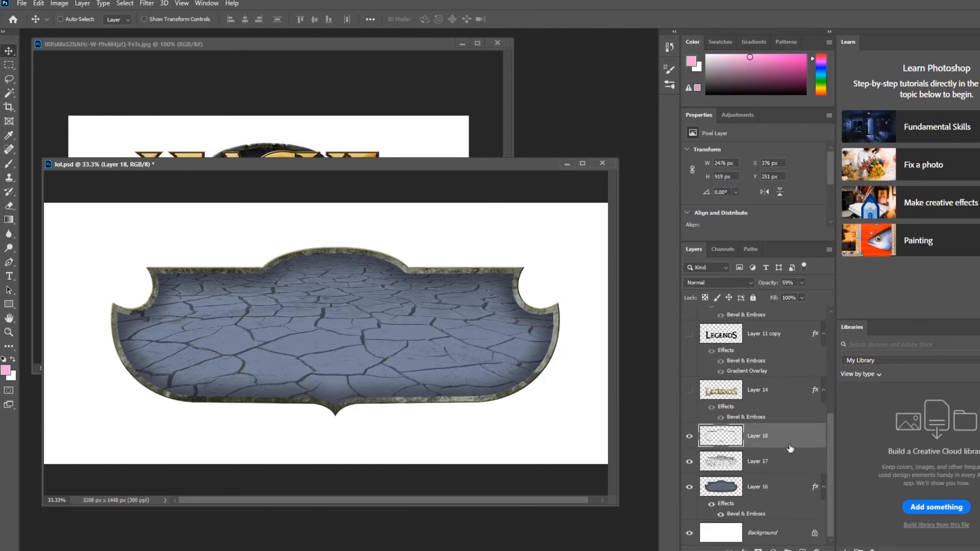
pyautogui.click(717, 283)
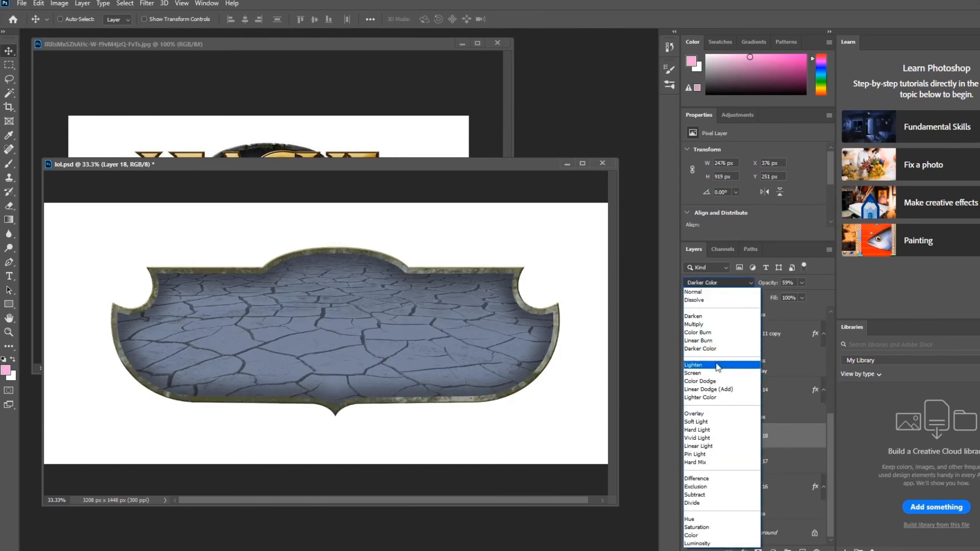
pyautogui.click(716, 391)
pyautogui.moveTo(466, 163)
pyautogui.mouseDown()
pyautogui.moveTo(470, 241)
pyautogui.moveTo(472, 225)
pyautogui.mouseUp()
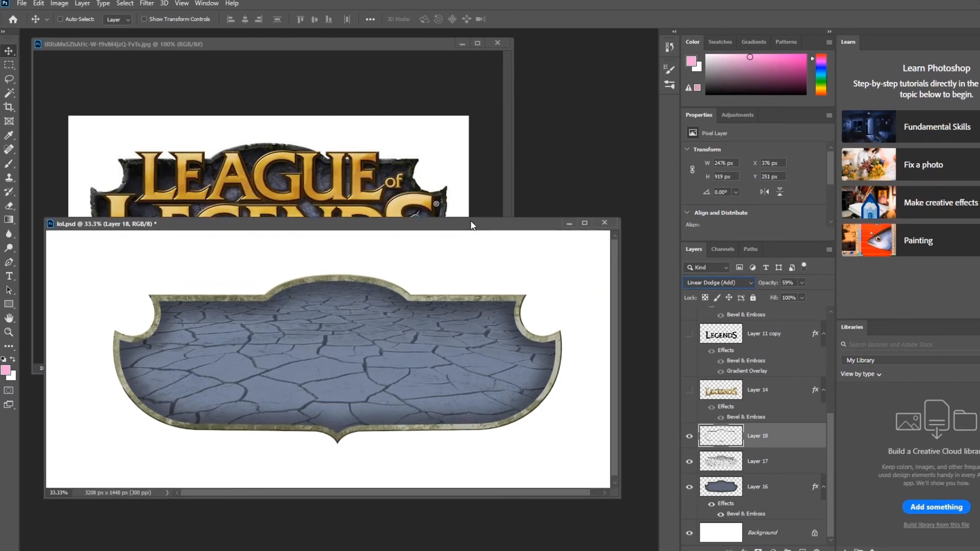
# Step: Try blend modes such as Soft Light and Hard Mix on the cracked texture layer, ending on Overlay
pyautogui.click(768, 462)
pyautogui.scroll(-6, 741, 286)
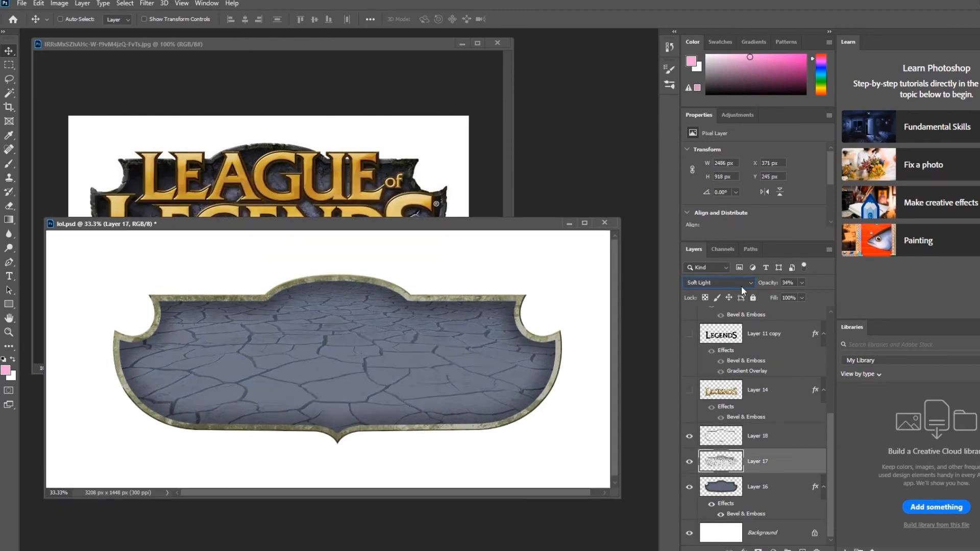
pyautogui.scroll(4, 742, 286)
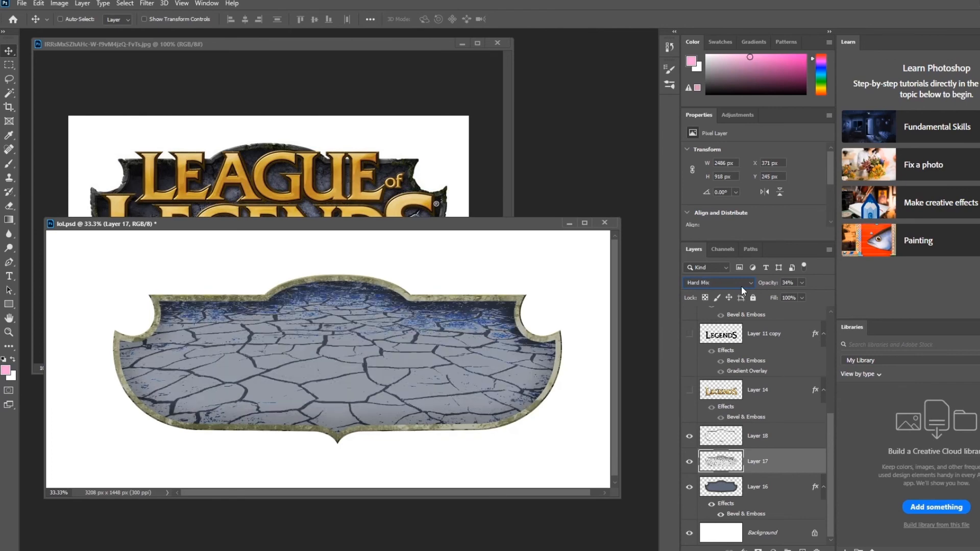
pyautogui.scroll(2, 741, 286)
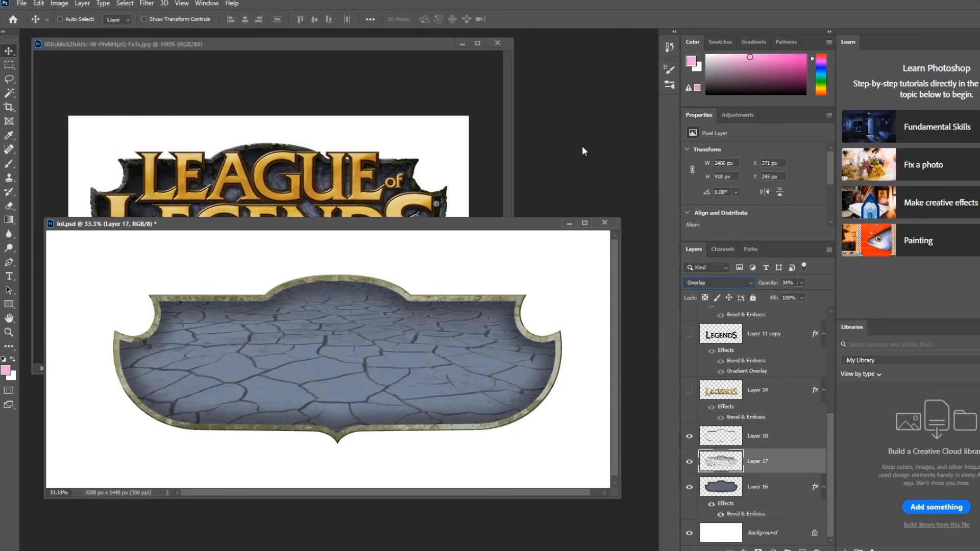
pyautogui.click(296, 59)
pyautogui.click(572, 330)
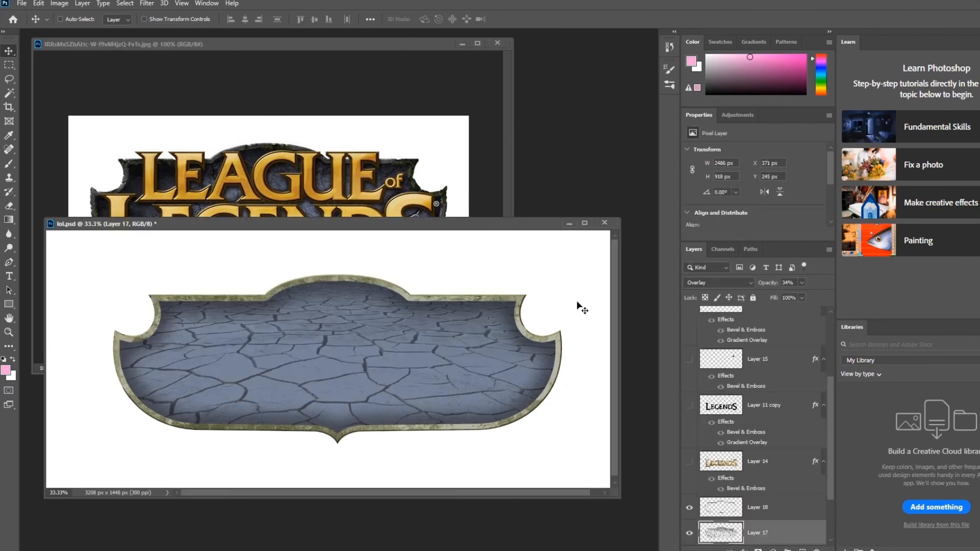
# Step: Show all the lettering layers over the textured frame to review the logo
pyautogui.moveTo(692, 460); pyautogui.dragTo(690, 327)
pyautogui.scroll(3, 708, 375)
pyautogui.click(690, 421)
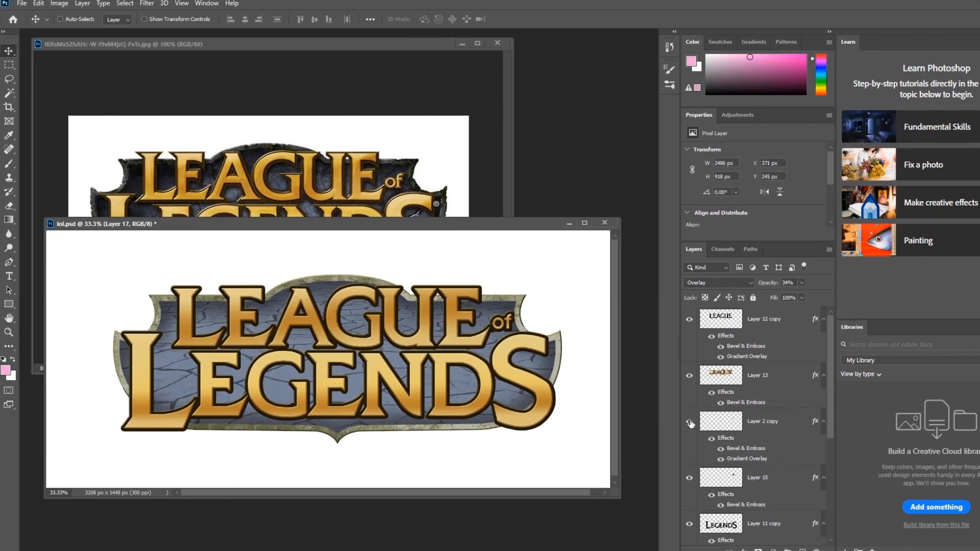
pyautogui.scroll(-3, 786, 402)
pyautogui.scroll(3, 776, 393)
pyautogui.scroll(-2, 761, 383)
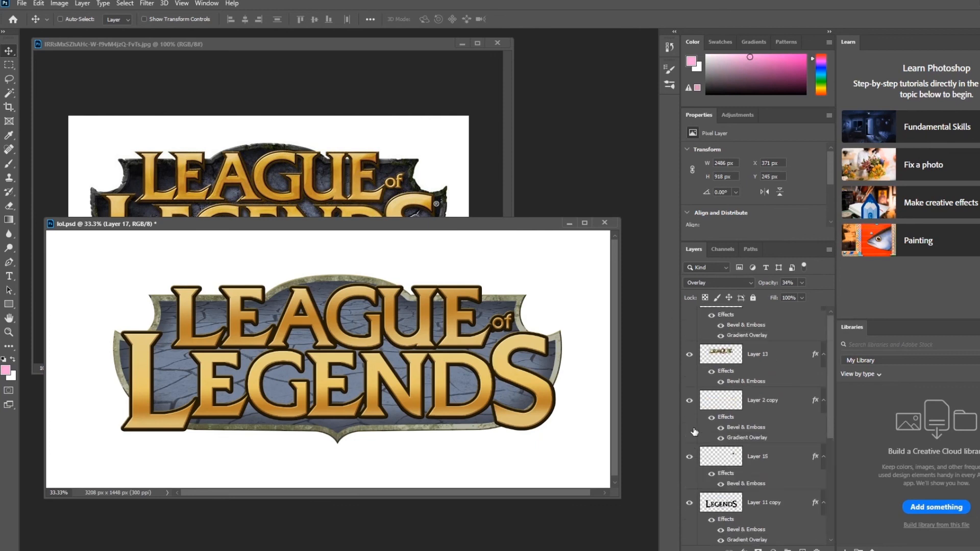
# Step: Hide all the lettering layers again, leaving only the textured frame over the background
pyautogui.scroll(-4, 696, 434)
pyautogui.moveTo(692, 468); pyautogui.dragTo(689, 316)
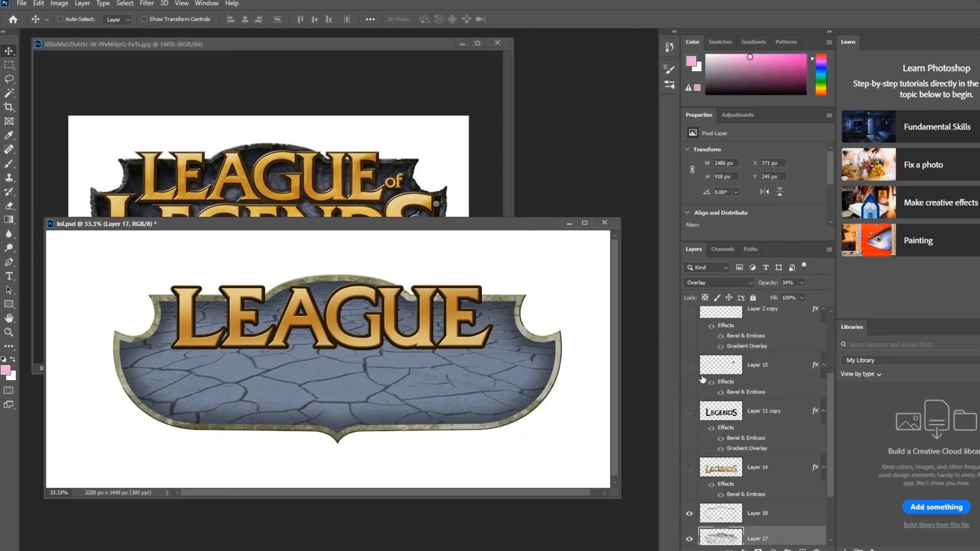
pyautogui.scroll(5, 701, 365)
pyautogui.click(690, 376)
pyautogui.click(689, 320)
# Step: Select the white background around the frame with the Magic Wand at tolerance 11
pyautogui.click(9, 79)
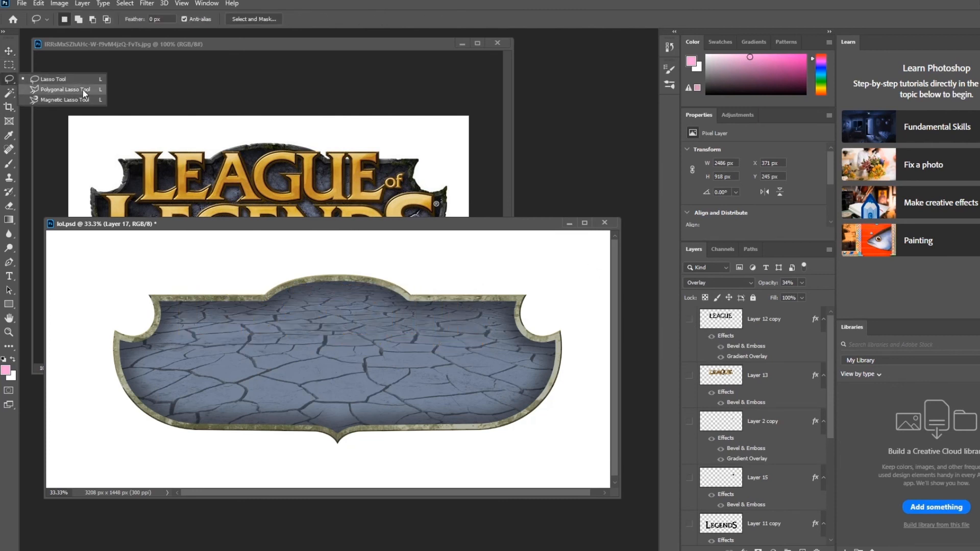
pyautogui.click(555, 107)
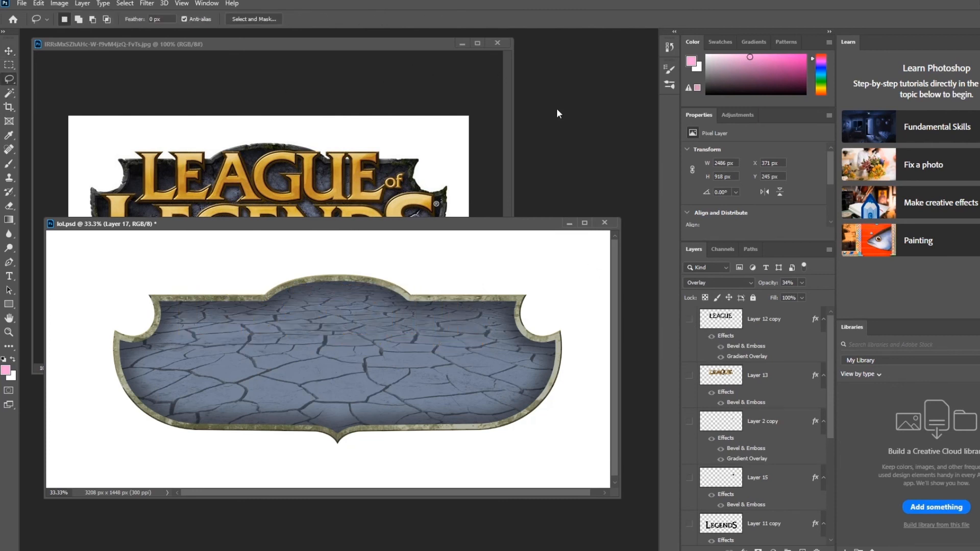
pyautogui.moveTo(519, 224); pyautogui.dragTo(521, 147)
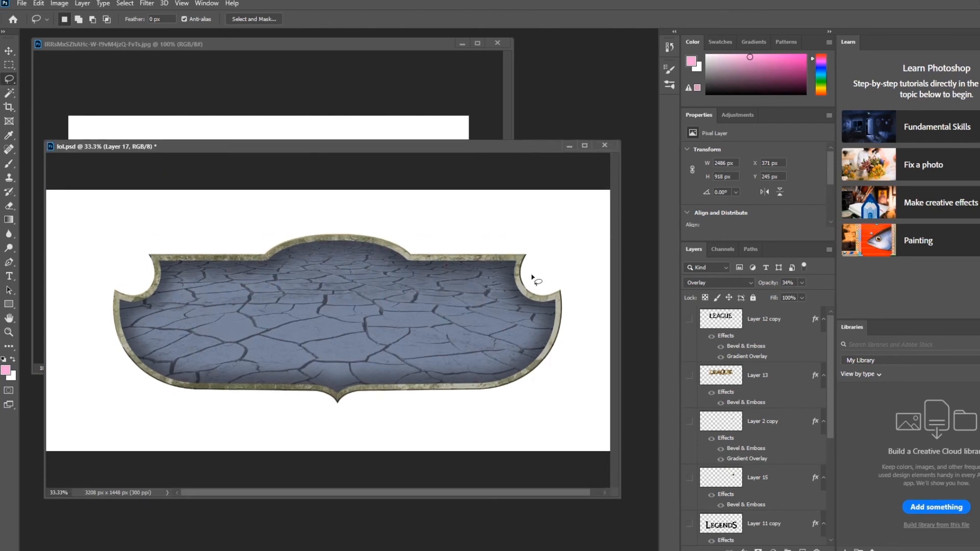
pyautogui.click(9, 93)
pyautogui.click(140, 213)
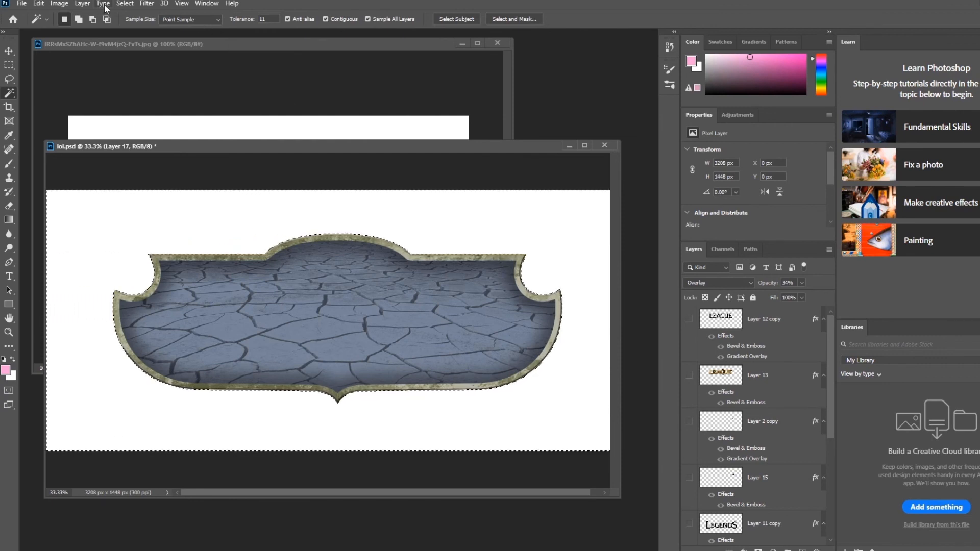
# Step: Try expanding the background selection by 20 pixels into the frame's border
pyautogui.click(122, 4)
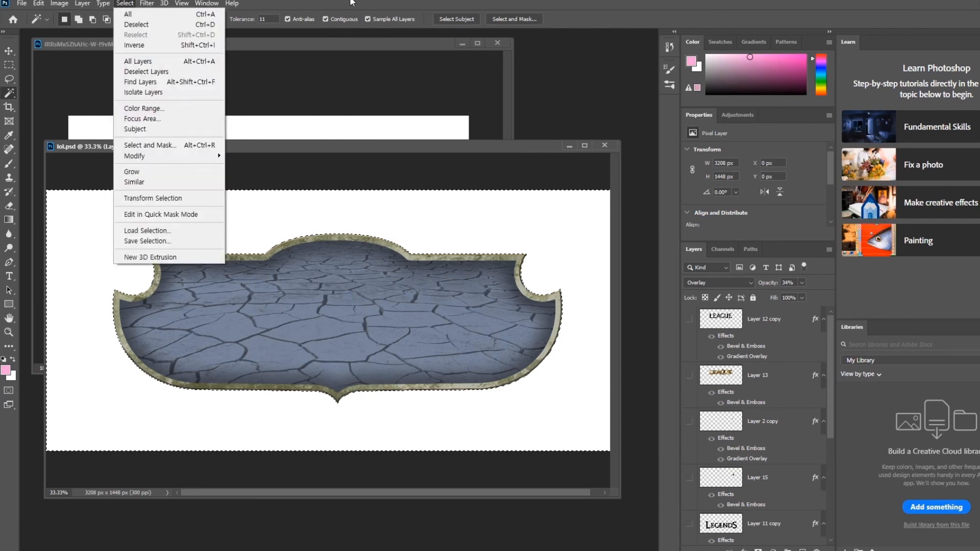
pyautogui.click(127, 4)
pyautogui.click(127, 4)
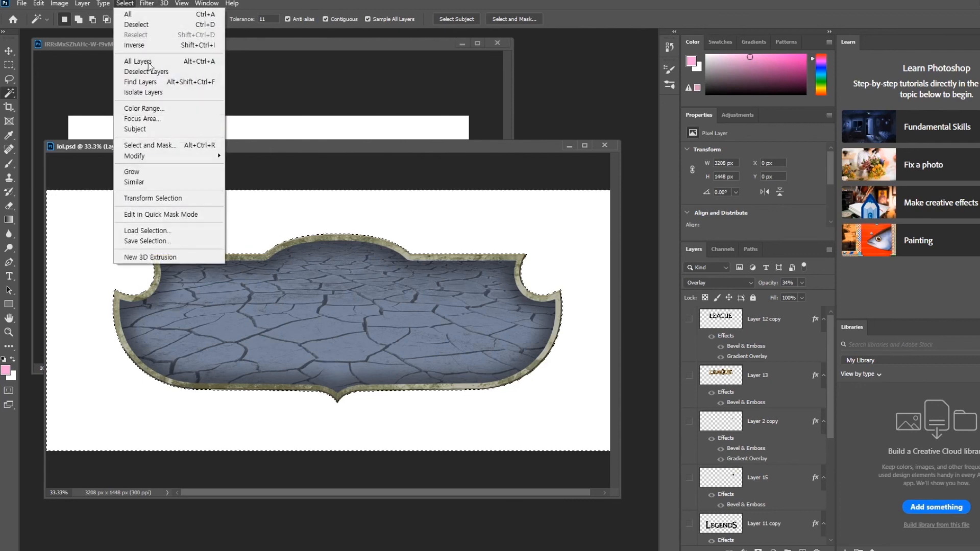
pyautogui.moveTo(151, 157)
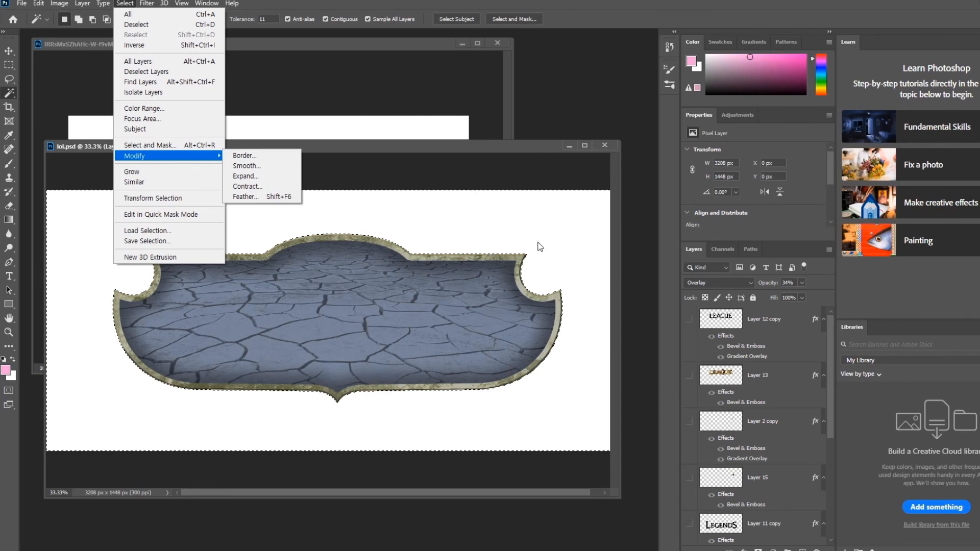
pyautogui.click(255, 176)
pyautogui.write('20')
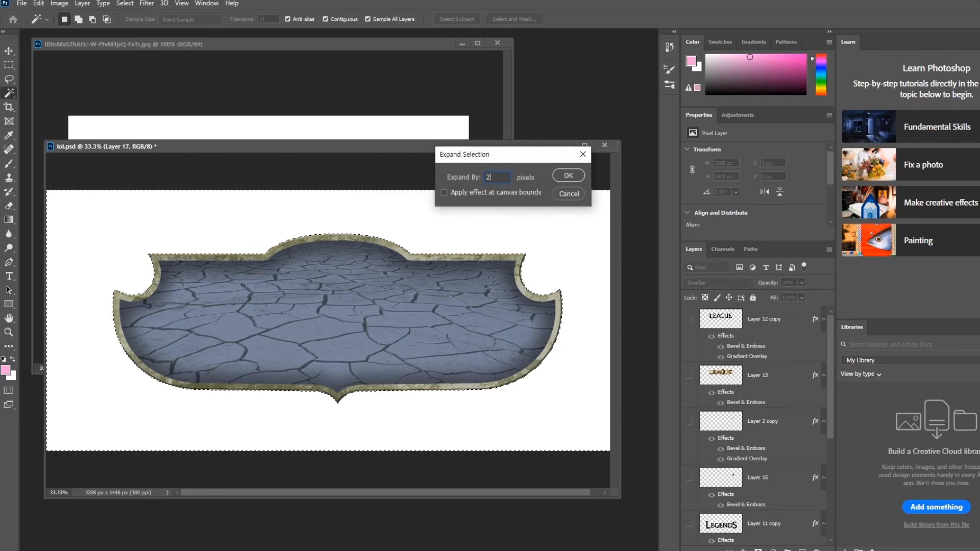
pyautogui.press('Return')
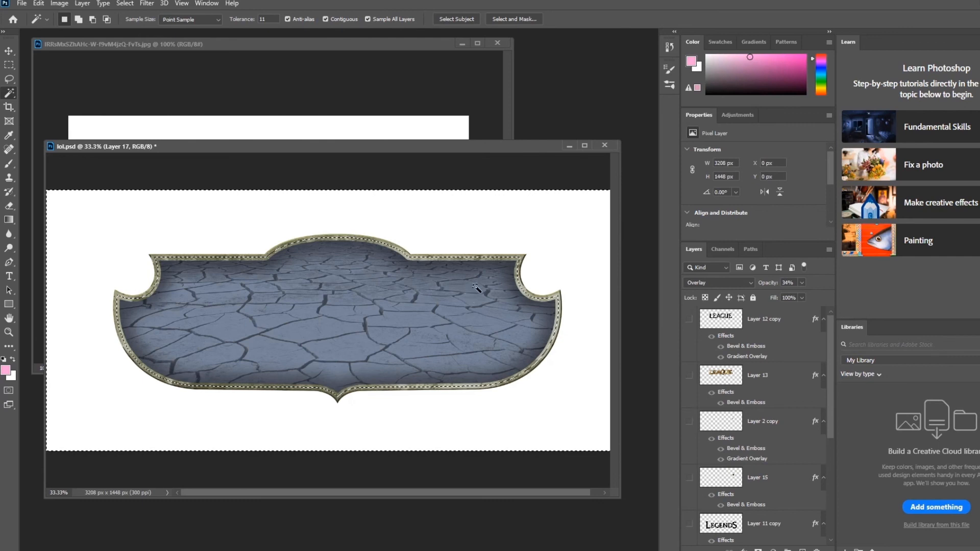
pyautogui.hotkey('ctrl', 'z')
# Step: Expand the background selection by 40 pixels across the frame's border
pyautogui.click(124, 3)
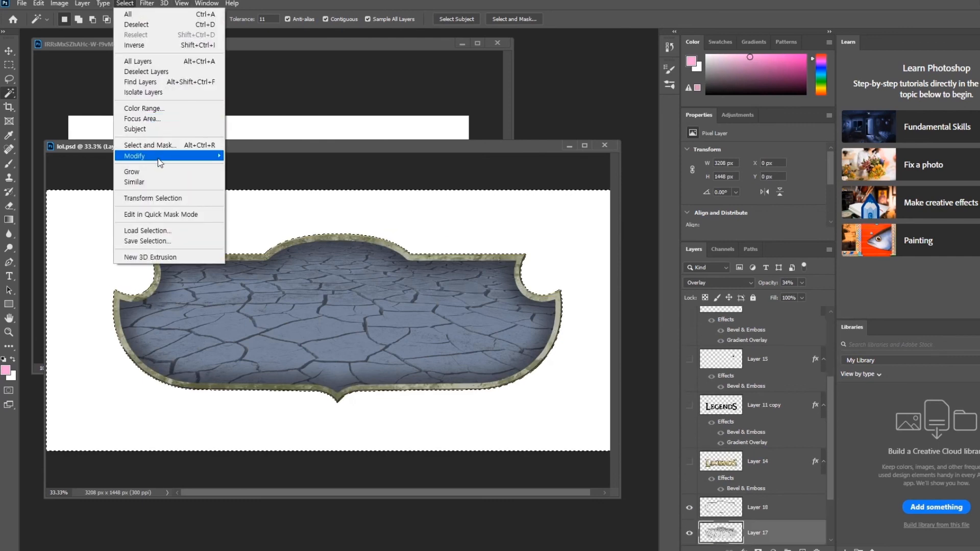
pyautogui.click(245, 176)
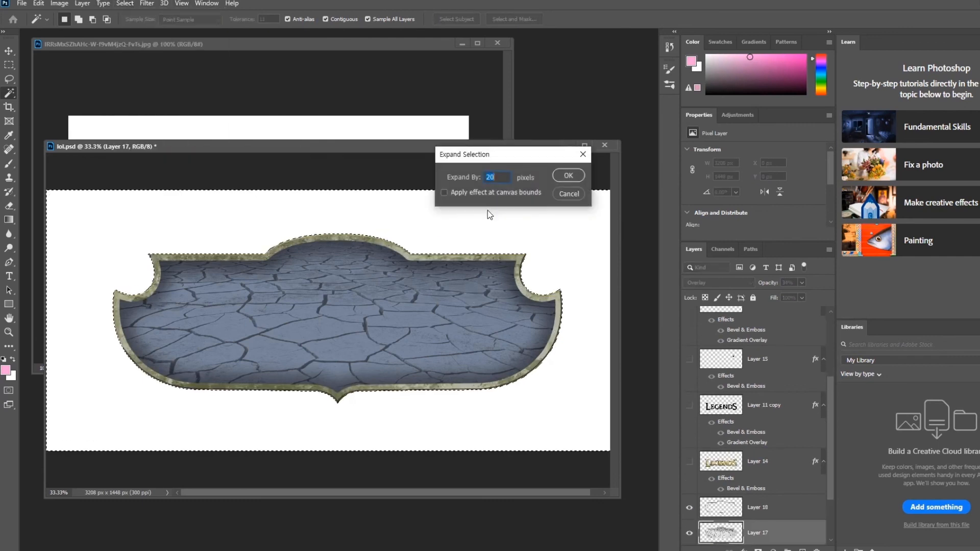
pyautogui.write('40')
pyautogui.press('Return')
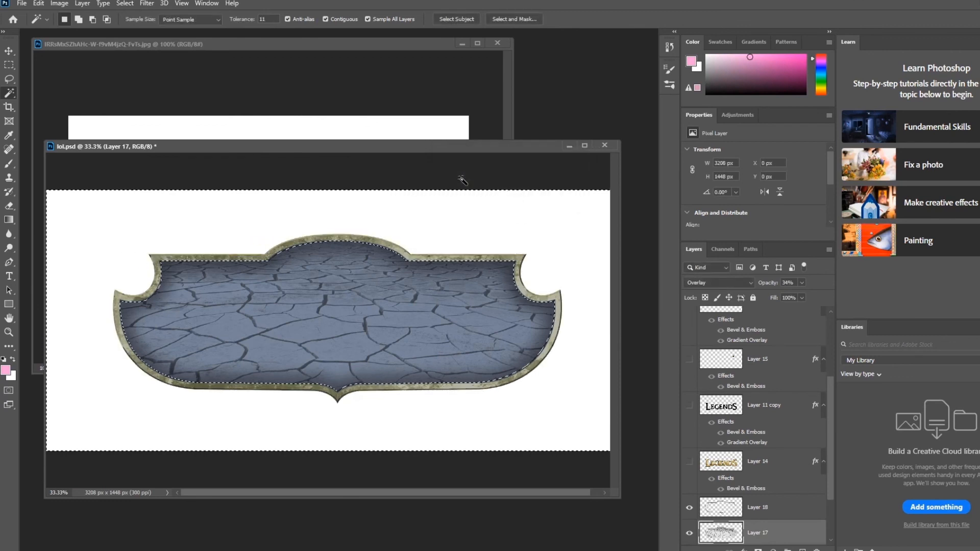
# Step: Clear the background selection and try selecting the frame's border with the Magic Wand while Layer 18 is hidden
pyautogui.hotkey('ctrl', 'd')
pyautogui.scroll(-3, 768, 473)
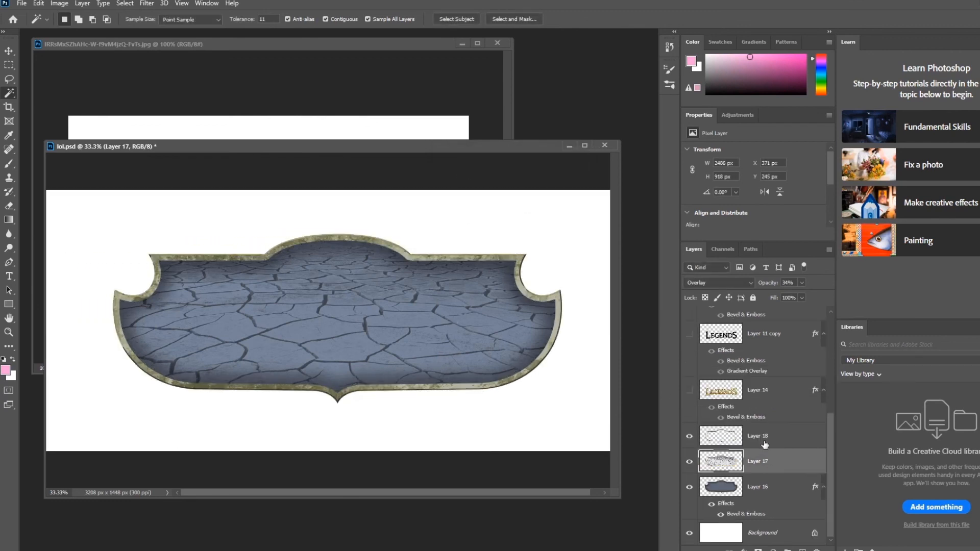
pyautogui.click(689, 437)
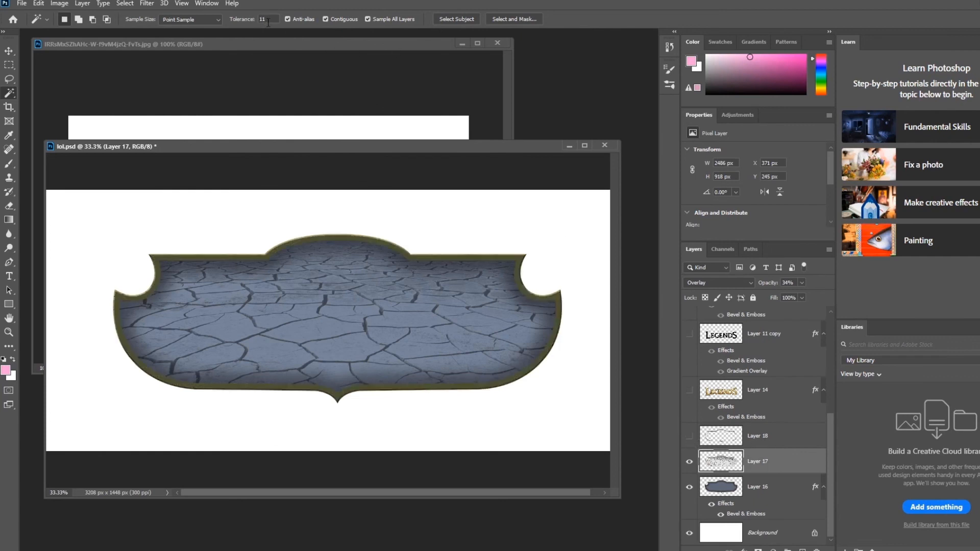
pyautogui.click(418, 258)
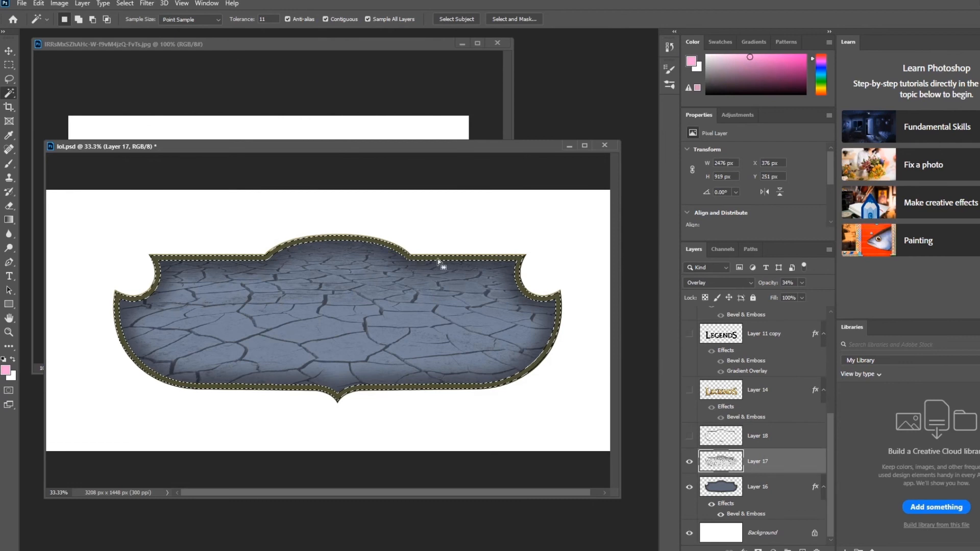
pyautogui.hotkey('ctrl', 'd')
pyautogui.click(689, 437)
# Step: Make all the LEAGUE, of and LEGENDS lettering layers visible again over the textured frame
pyautogui.scroll(5, 727, 443)
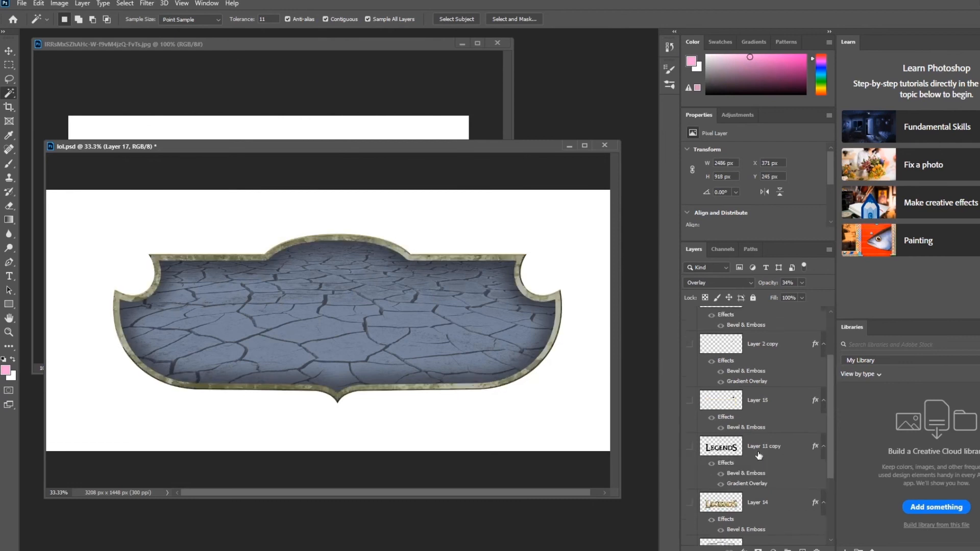
pyautogui.scroll(-3, 743, 480)
pyautogui.click(691, 413)
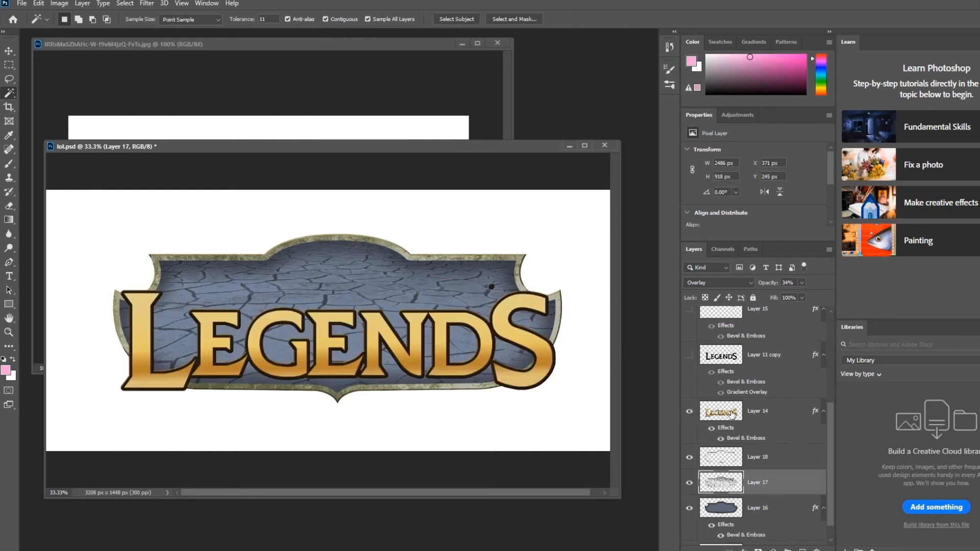
pyautogui.scroll(2, 732, 416)
pyautogui.moveTo(691, 467); pyautogui.dragTo(698, 326)
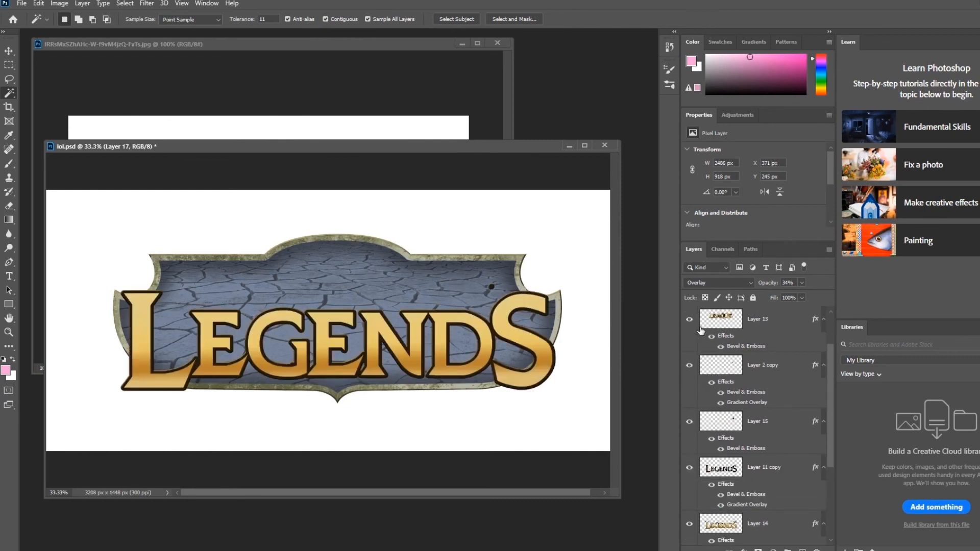
pyautogui.scroll(1, 702, 340)
pyautogui.click(690, 319)
pyautogui.scroll(-5, 715, 357)
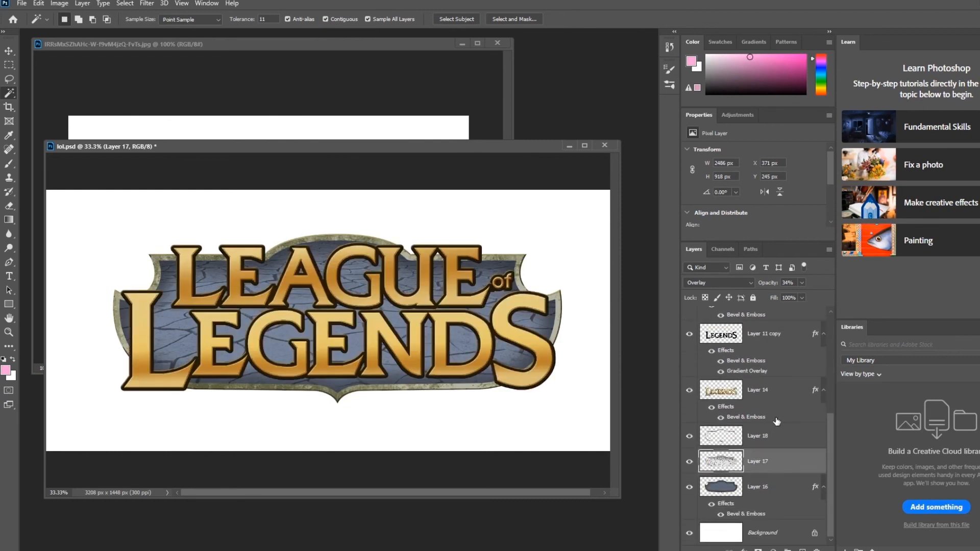
# Step: Merge Layer 18, Layer 17 and Layer 16 into a single frame layer
pyautogui.click(773, 437)
pyautogui.keyDown('shift'); pyautogui.click(773, 488); pyautogui.keyUp('shift')
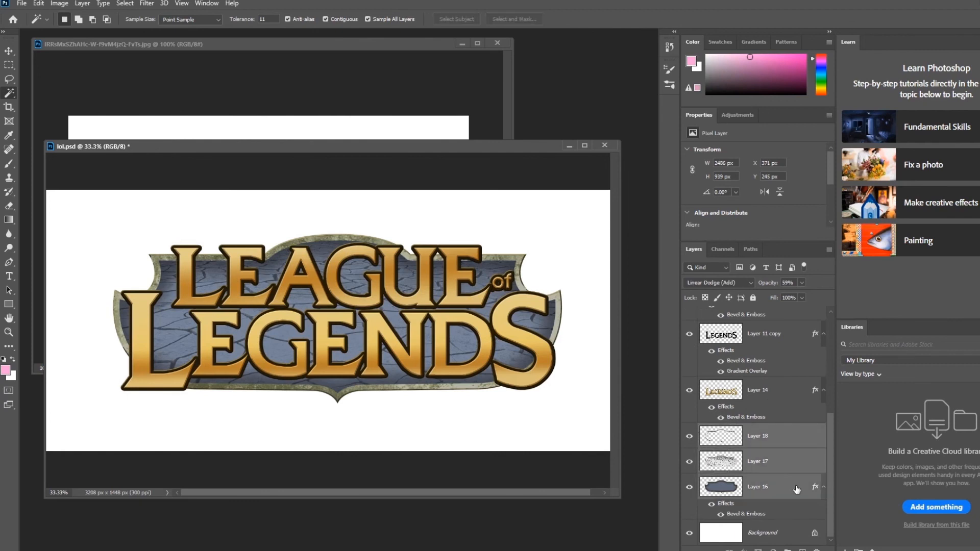
pyautogui.hotkey('ctrl', 'e')
# Step: Uncover the reference logo behind the document and set the Eraser to a hard round tip at 10 px
pyautogui.hotkey('ctrl', '+')
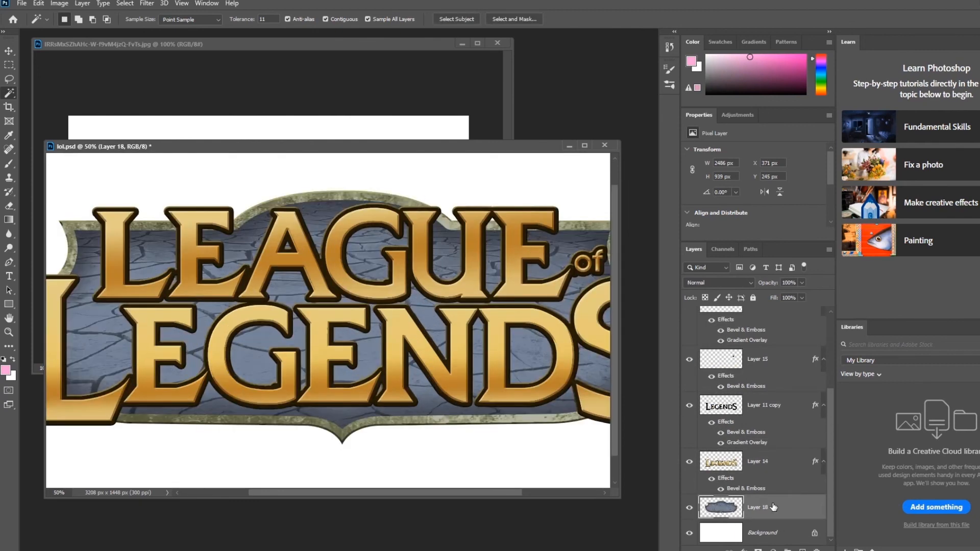
pyautogui.moveTo(420, 149); pyautogui.dragTo(436, 202)
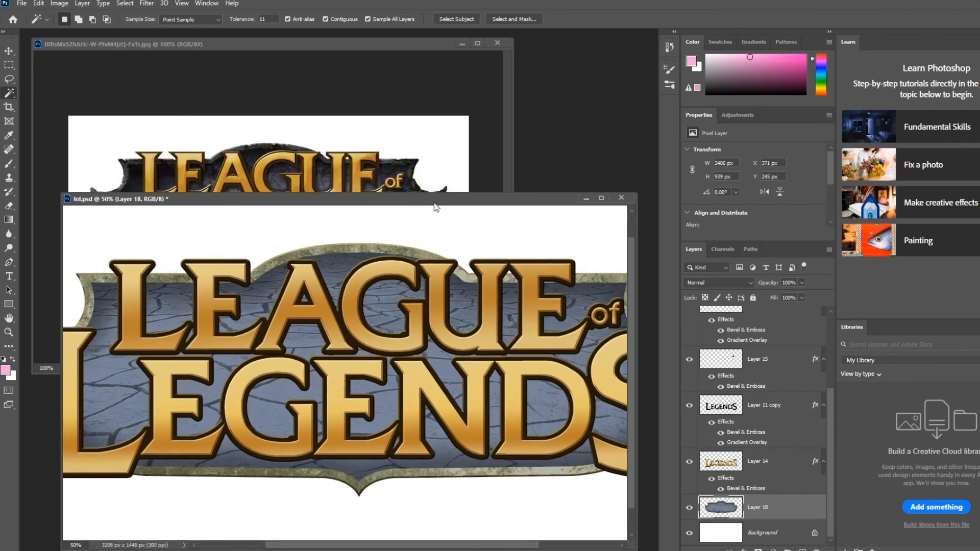
pyautogui.moveTo(303, 212); pyautogui.dragTo(312, 227)
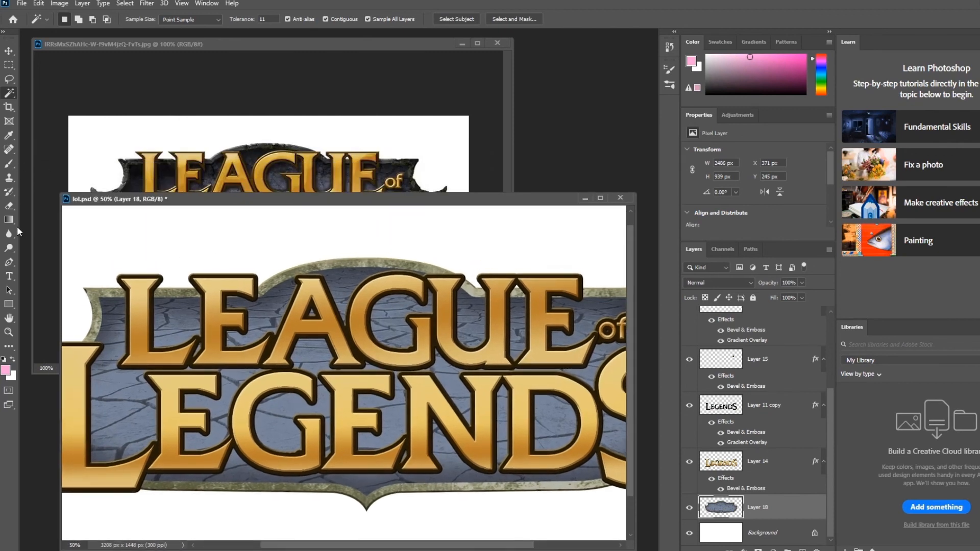
pyautogui.click(9, 206)
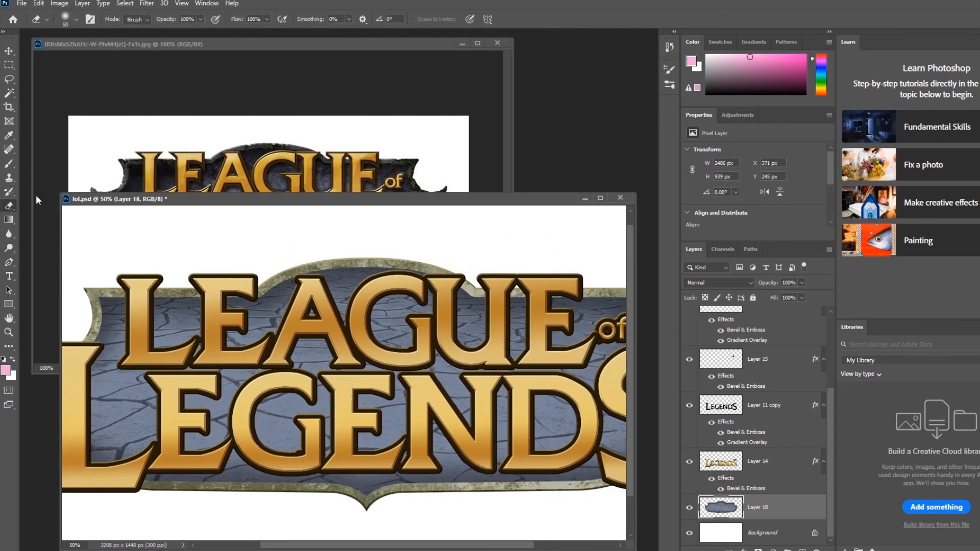
pyautogui.click(76, 20)
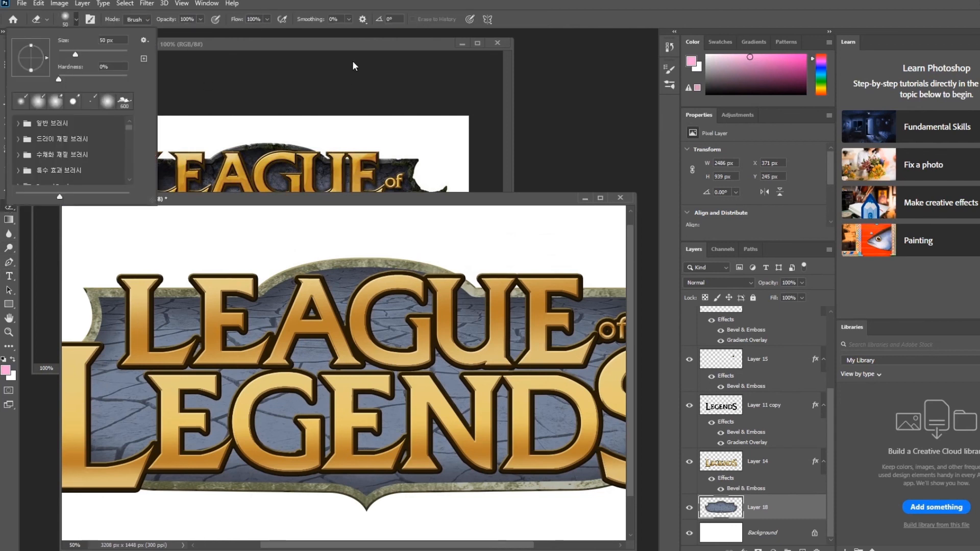
pyautogui.click(544, 88)
pyautogui.press('F5')
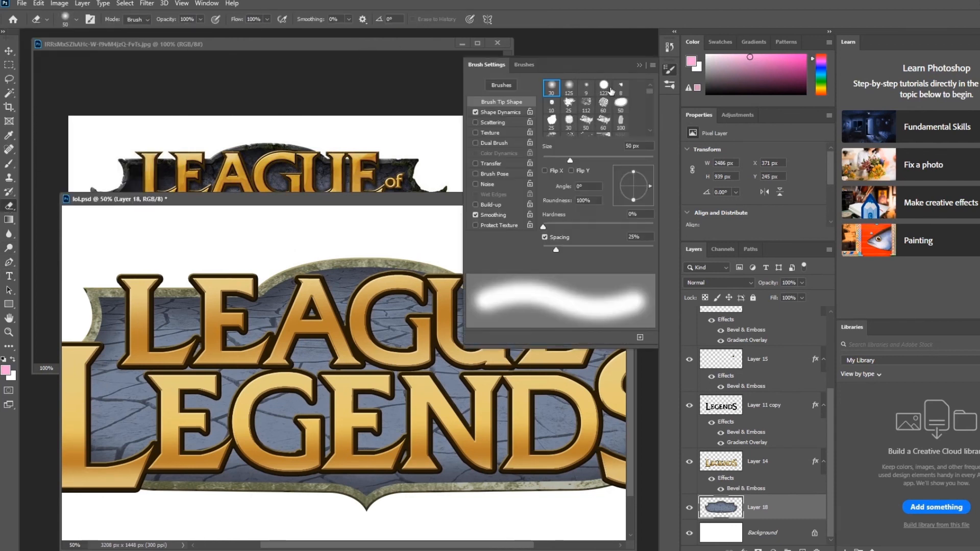
pyautogui.click(608, 88)
pyautogui.press('F5')
pyautogui.press(']')
pyautogui.press(']')
pyautogui.press(']')
pyautogui.press(']')
pyautogui.press(']')
pyautogui.press(']')
pyautogui.press(']')
pyautogui.press(']')
pyautogui.press(']')
pyautogui.press(']')
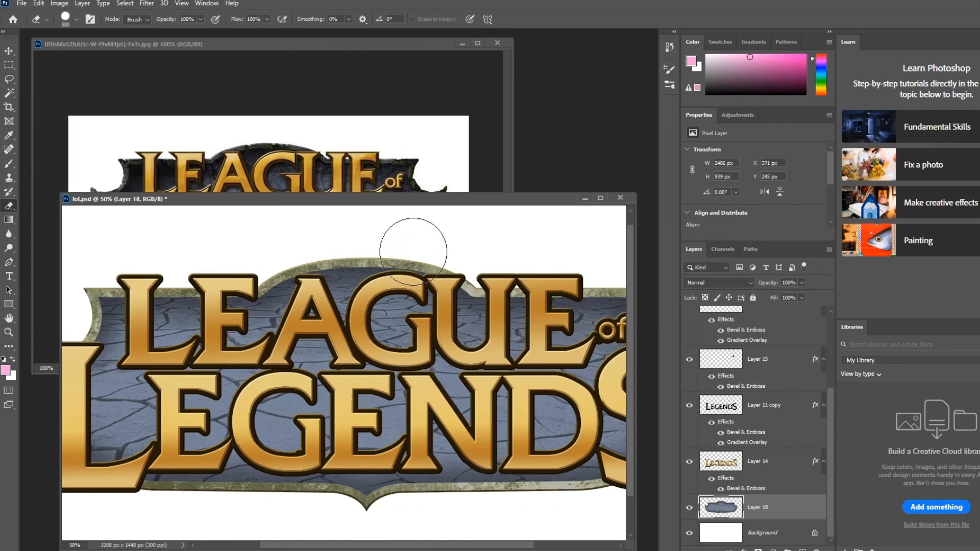
pyautogui.press('[')
pyautogui.press('[')
pyautogui.press('[')
pyautogui.press('[')
pyautogui.press('[')
pyautogui.press('[')
pyautogui.press('[')
pyautogui.press('[')
pyautogui.press('[')
pyautogui.press('[')
pyautogui.press('[')
pyautogui.press('[')
pyautogui.press('[')
pyautogui.press('[')
pyautogui.press('[')
pyautogui.press('[')
pyautogui.press('[')
pyautogui.press('[')
pyautogui.press('[')
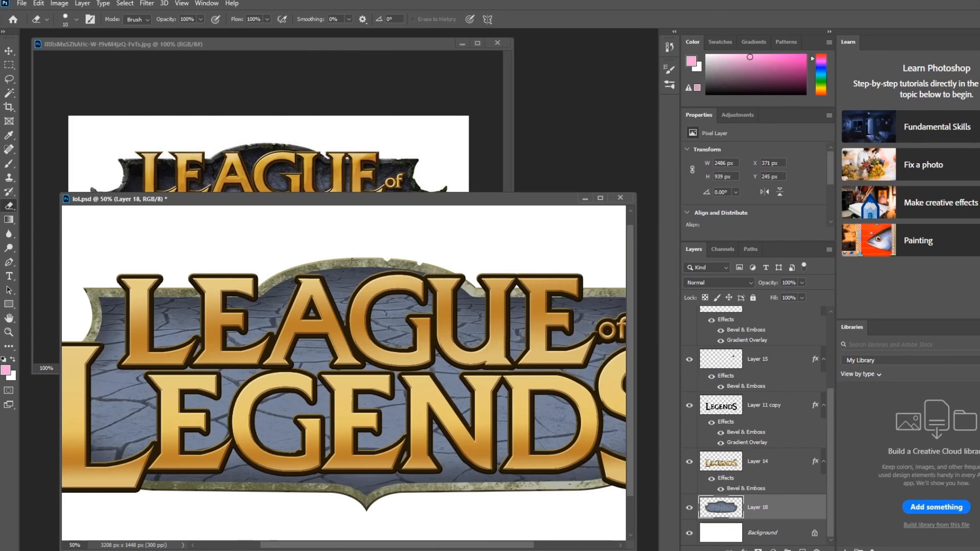
# Step: Erase small irregular chips along the outer edge of the frame's border, working around the sides and the lower edge
pyautogui.moveTo(135, 293); pyautogui.dragTo(293, 274)
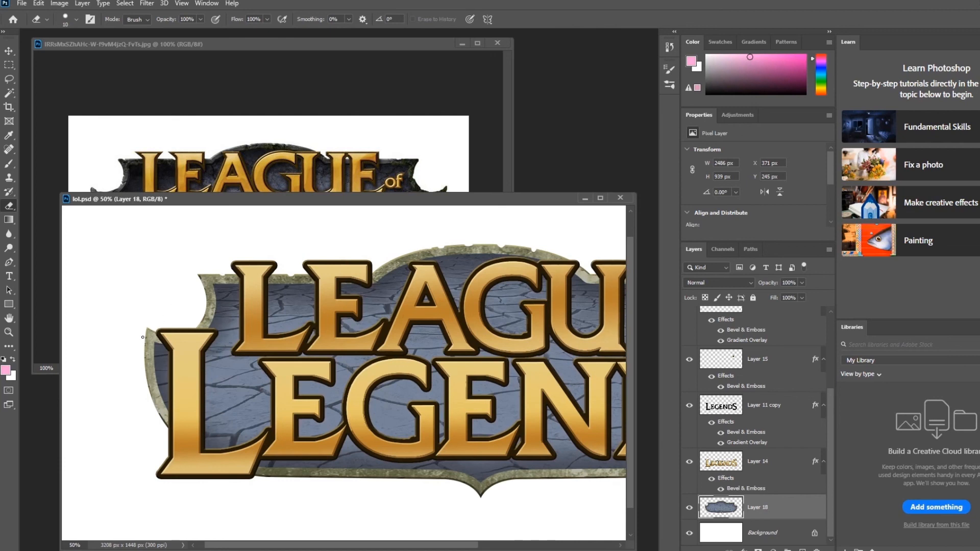
pyautogui.moveTo(145, 374); pyautogui.dragTo(149, 383)
pyautogui.moveTo(402, 483); pyautogui.dragTo(304, 469)
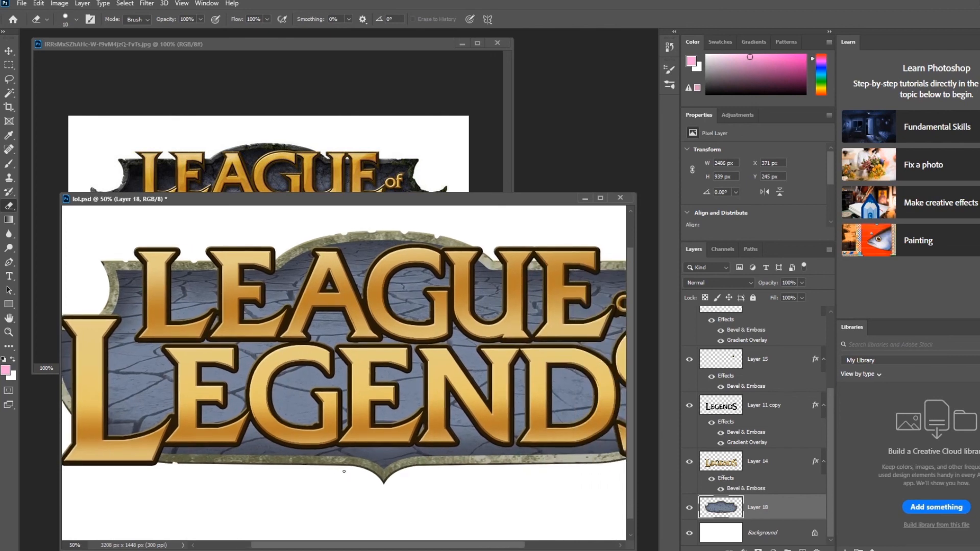
pyautogui.click(350, 466)
pyautogui.moveTo(455, 477); pyautogui.dragTo(337, 460)
pyautogui.click(341, 449)
pyautogui.click(444, 449)
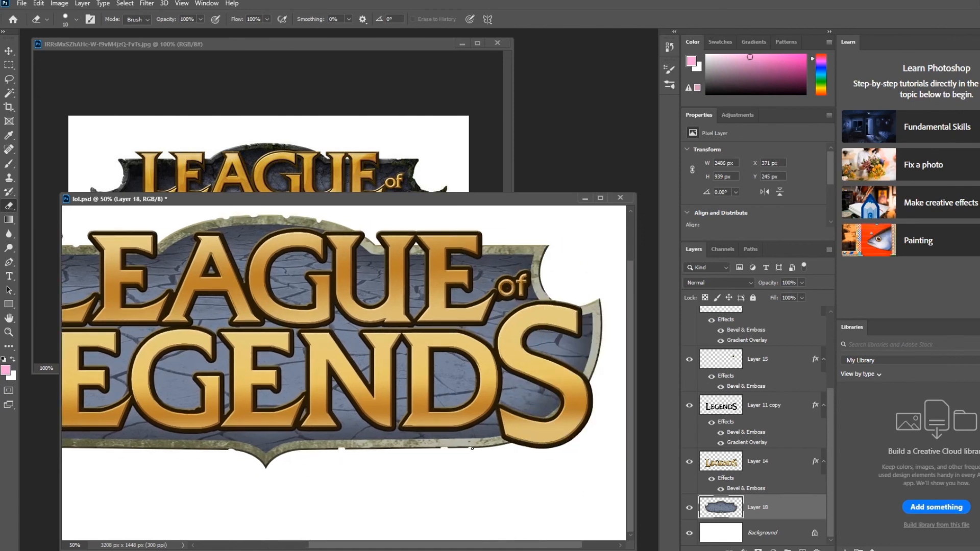
pyautogui.click(602, 338)
pyautogui.hotkey('ctrl', '-')
pyautogui.click(8, 51)
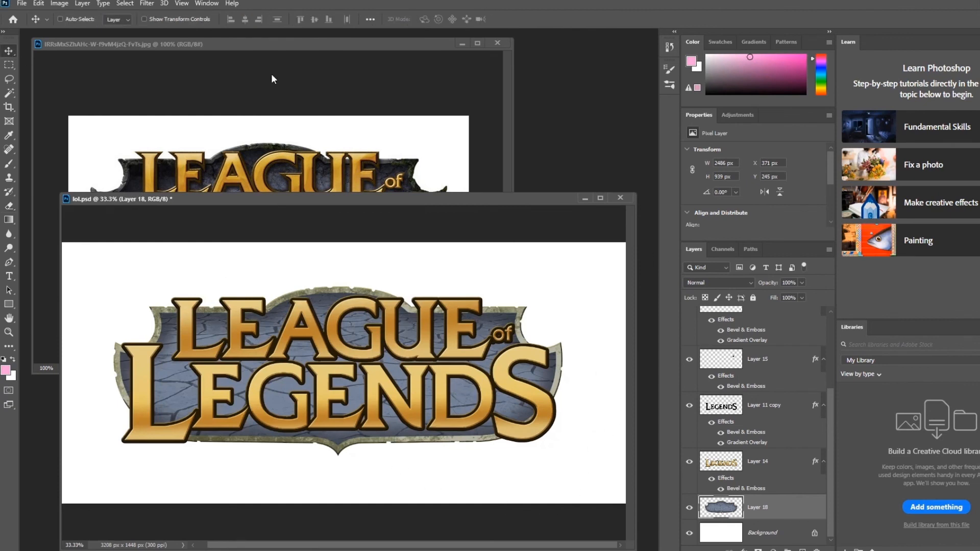
# Step: Darken the merged frame layer with Brightness/Contrast, using brightness -75 and contrast 44
pyautogui.click(60, 4)
pyautogui.moveTo(86, 31)
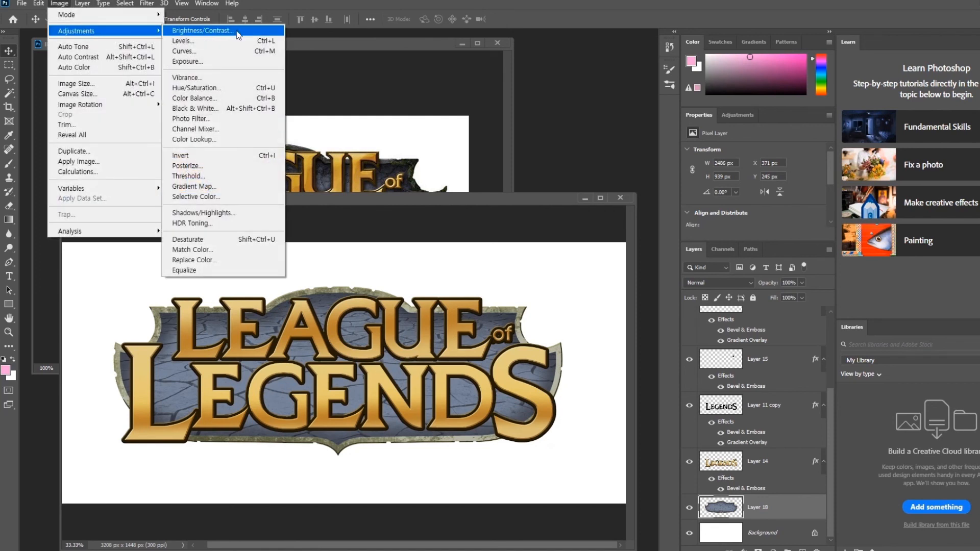
pyautogui.click(220, 31)
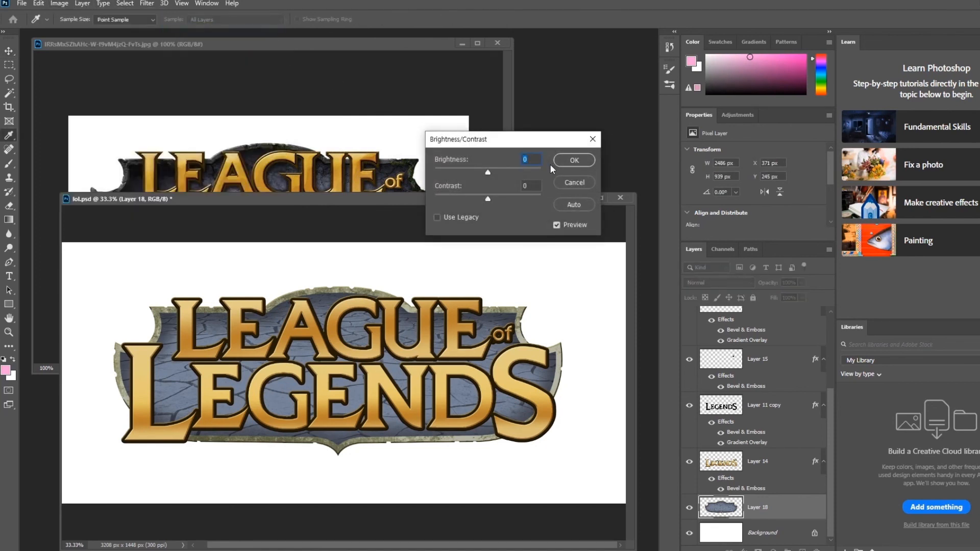
pyautogui.moveTo(511, 140); pyautogui.dragTo(571, 123)
pyautogui.moveTo(547, 155); pyautogui.dragTo(572, 181)
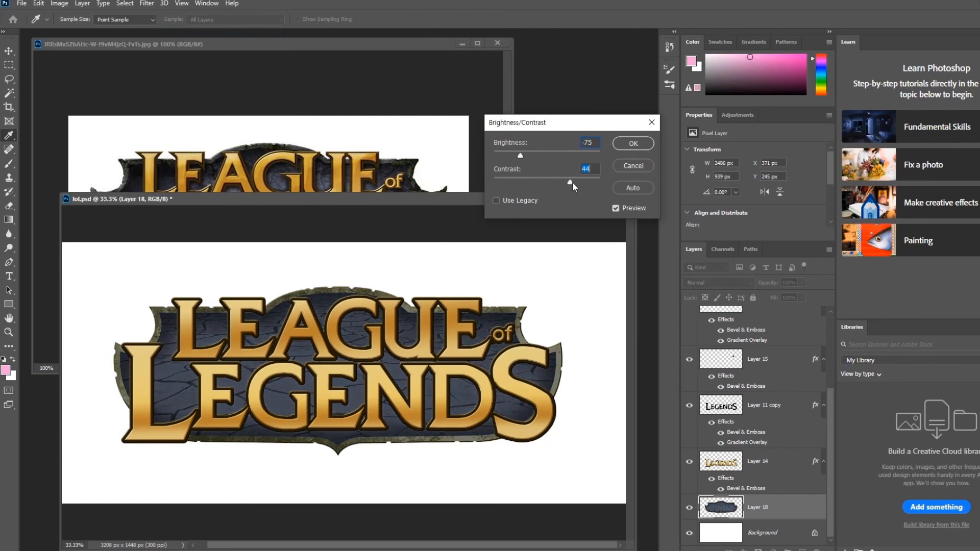
pyautogui.click(627, 145)
pyautogui.press('v')
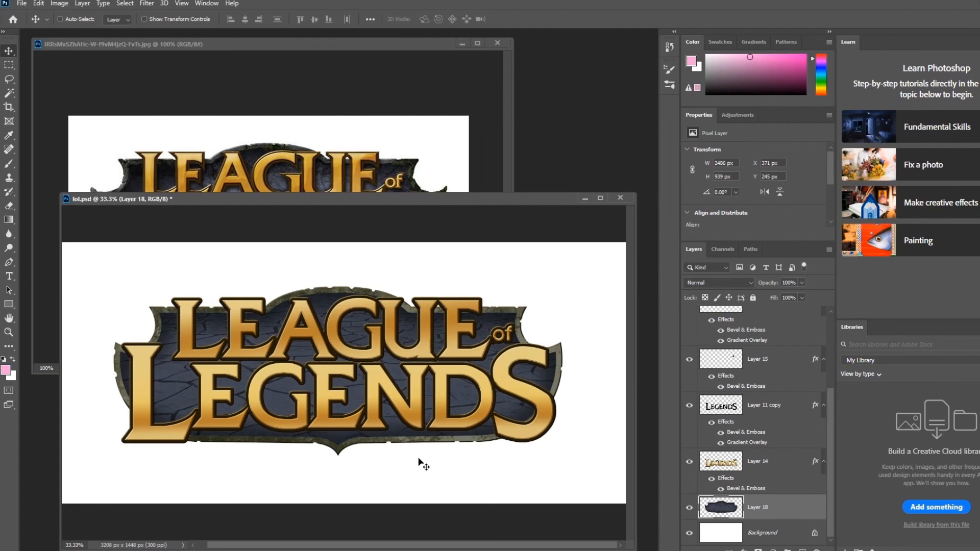